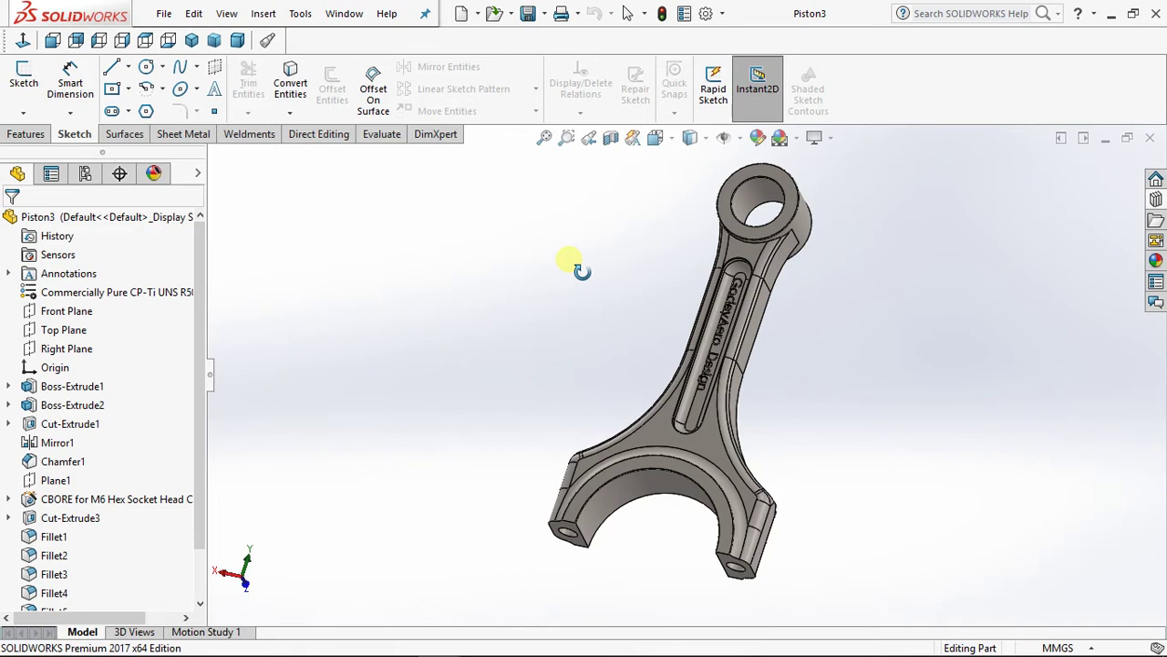
# Step: Close the open Piston3 and Part2 documents
pyautogui.moveTo(567, 260)
pyautogui.mouseDown(button='middle')
pyautogui.moveTo(584, 265)
pyautogui.moveTo(534, 269)
pyautogui.moveTo(562, 275)
pyautogui.mouseUp(button='middle')
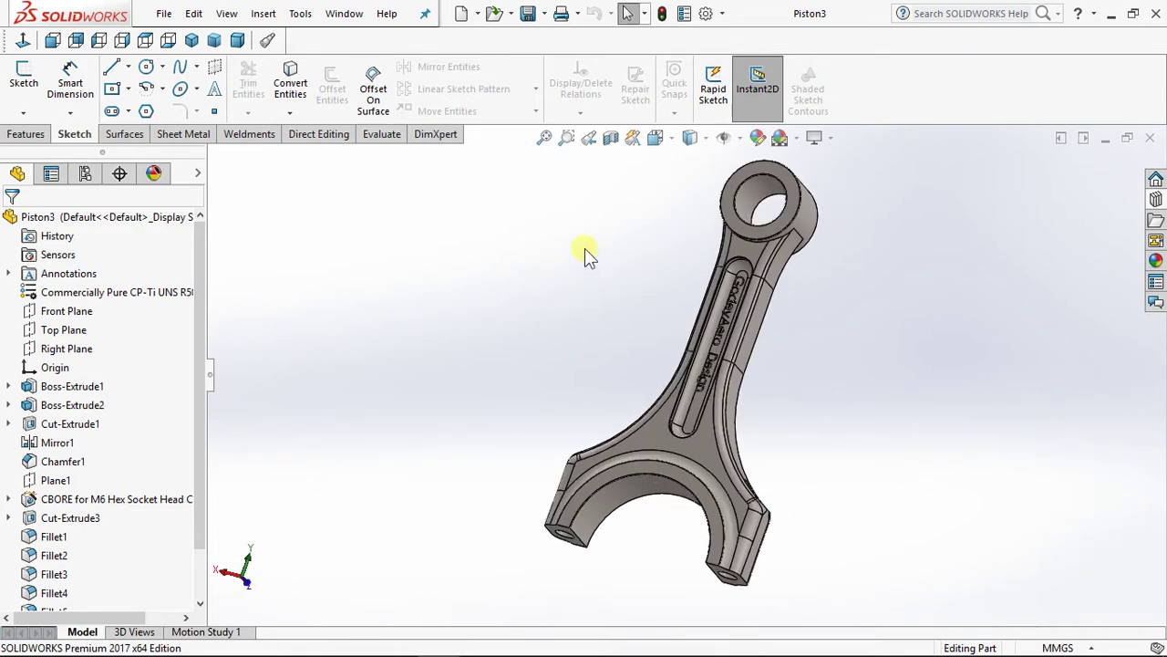
pyautogui.moveTo(603, 271); pyautogui.dragTo(608, 318, button='middle')
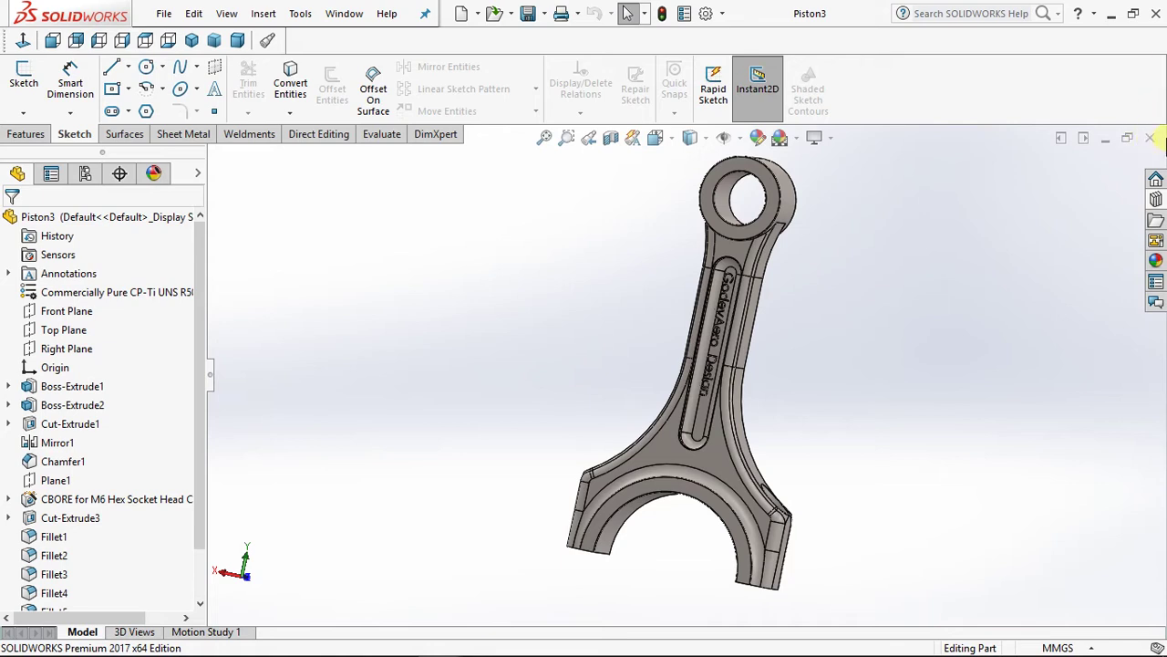
pyautogui.click(1147, 138)
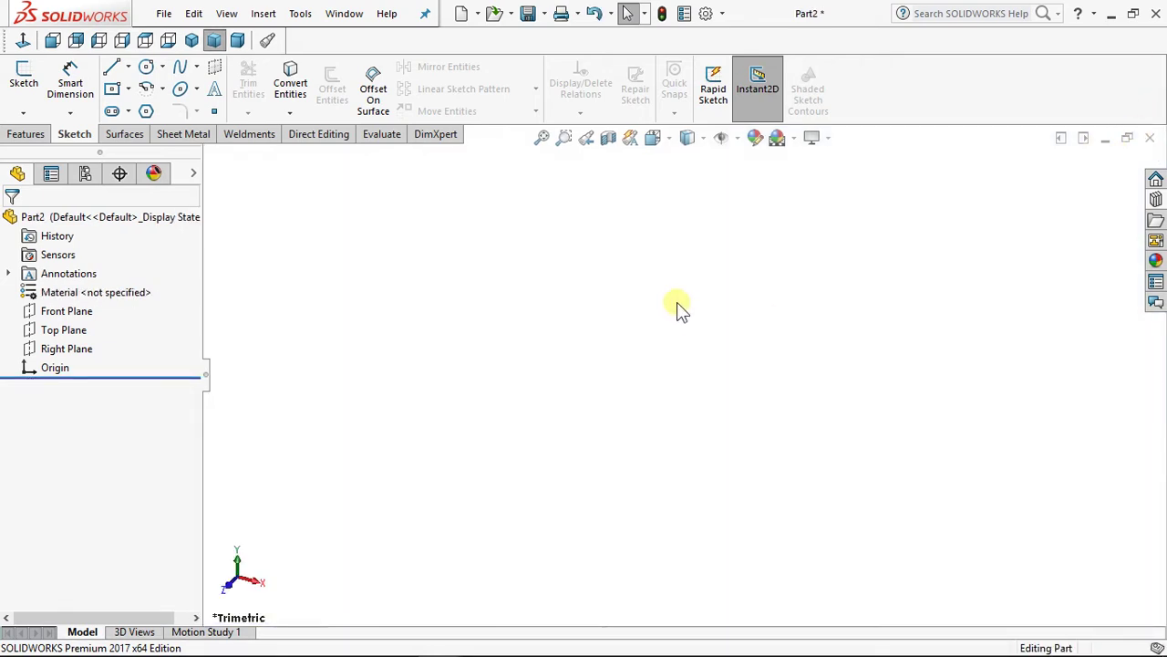
pyautogui.click(1151, 138)
pyautogui.click(529, 350)
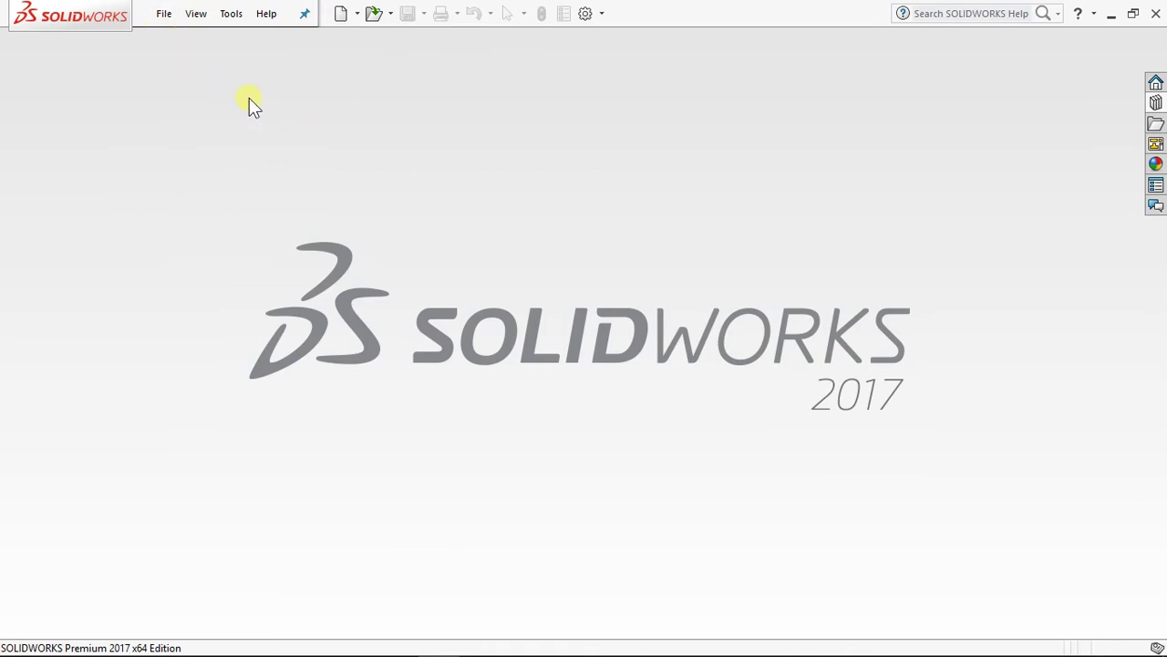
pyautogui.click(165, 17)
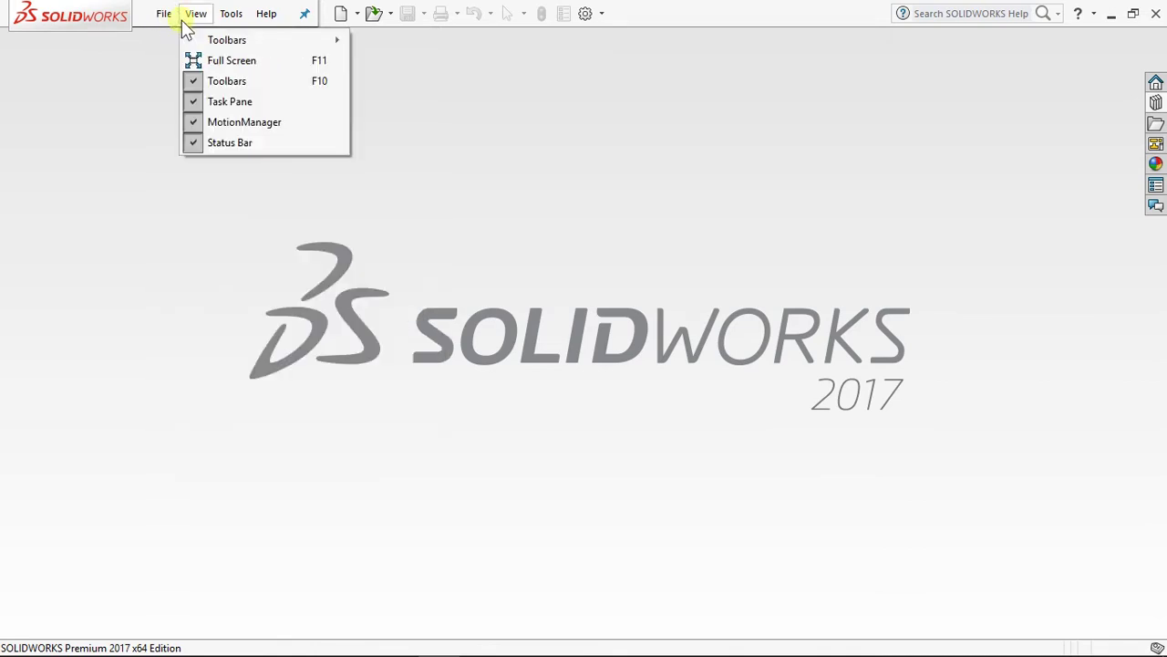
pyautogui.moveTo(267, 14)
pyautogui.click(625, 98)
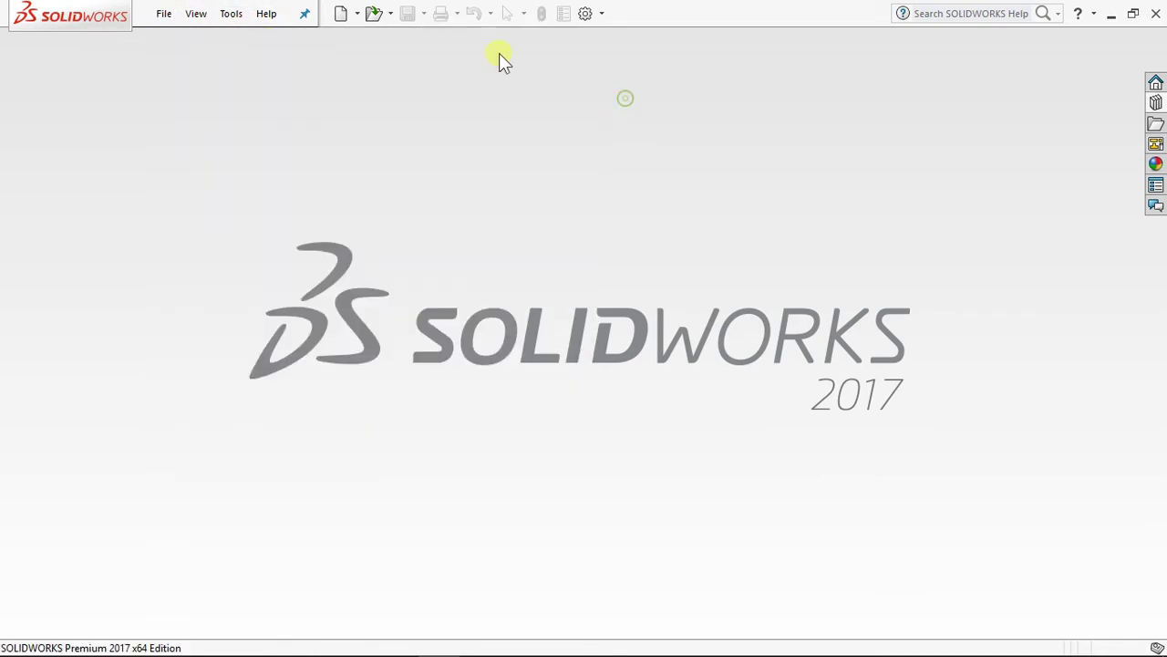
# Step: Create a new part document and set its scene background to Plain White
pyautogui.click(340, 17)
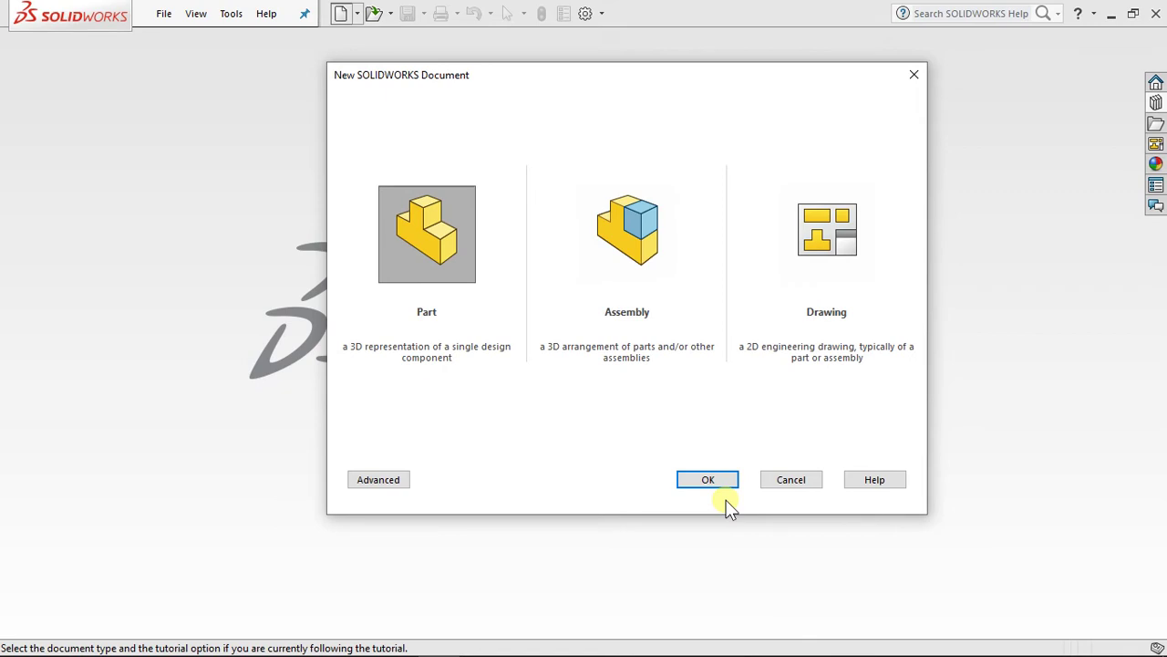
pyautogui.click(710, 483)
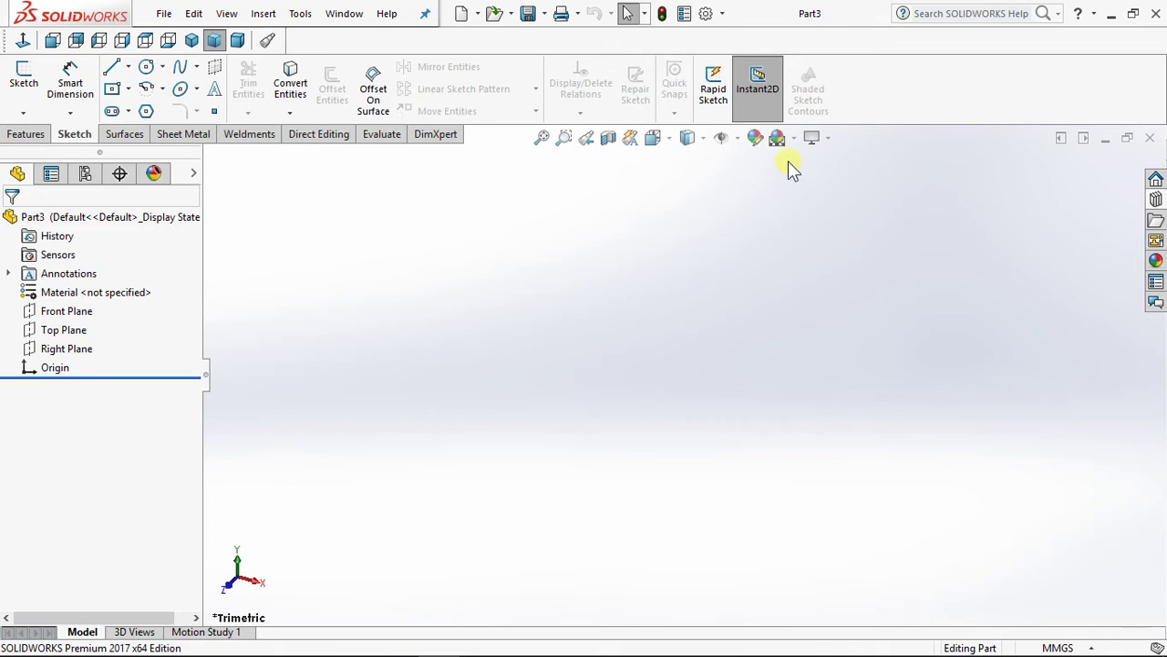
pyautogui.click(793, 138)
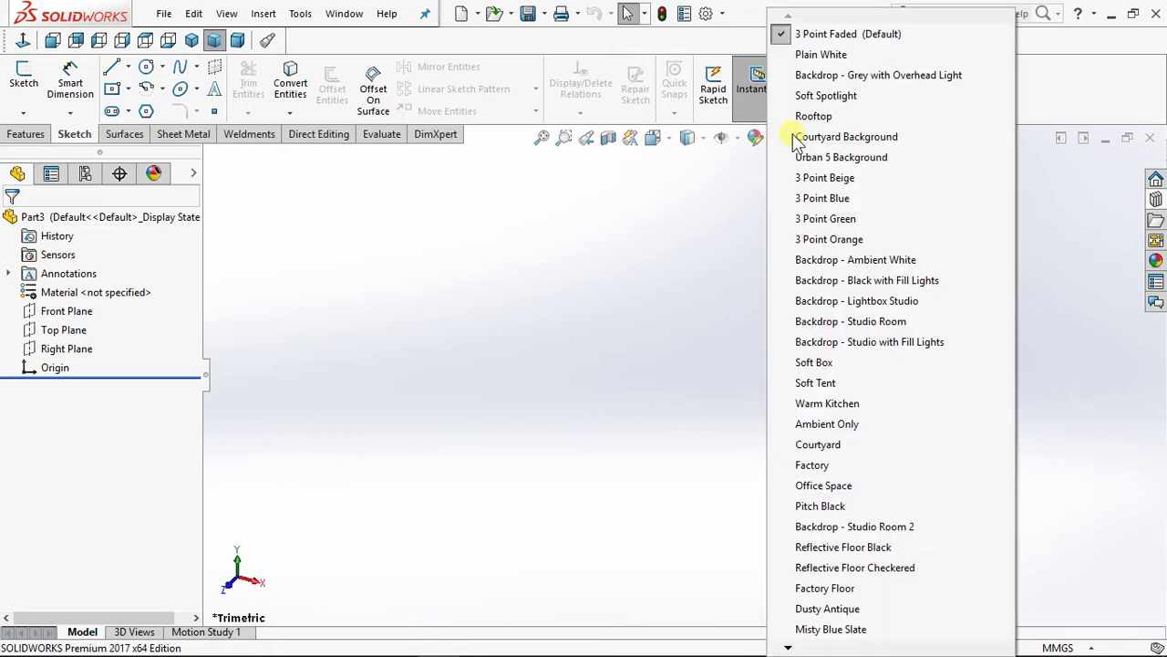
pyautogui.click(817, 54)
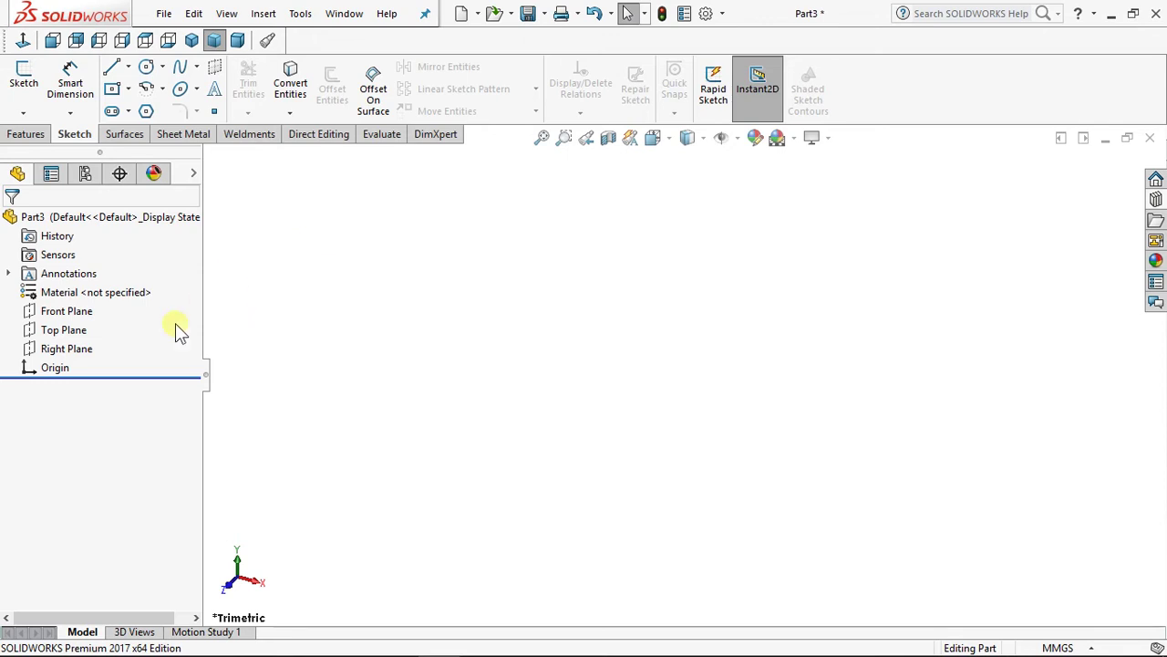
# Step: Start a new sketch on the Front Plane
pyautogui.click(79, 312)
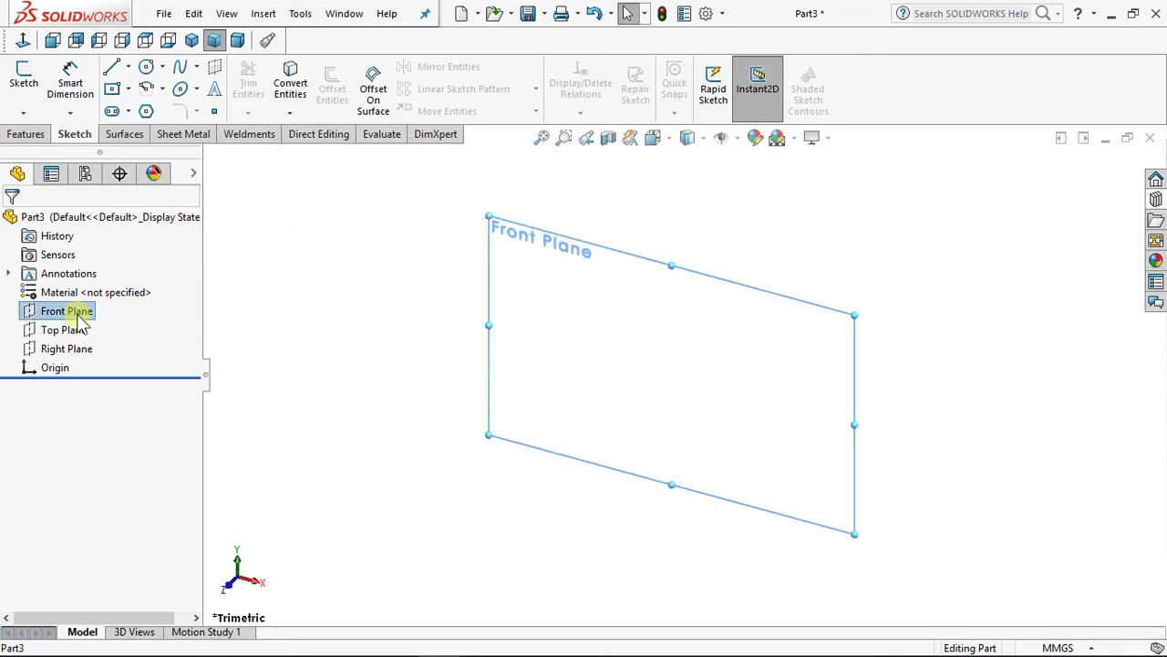
pyautogui.click(91, 290)
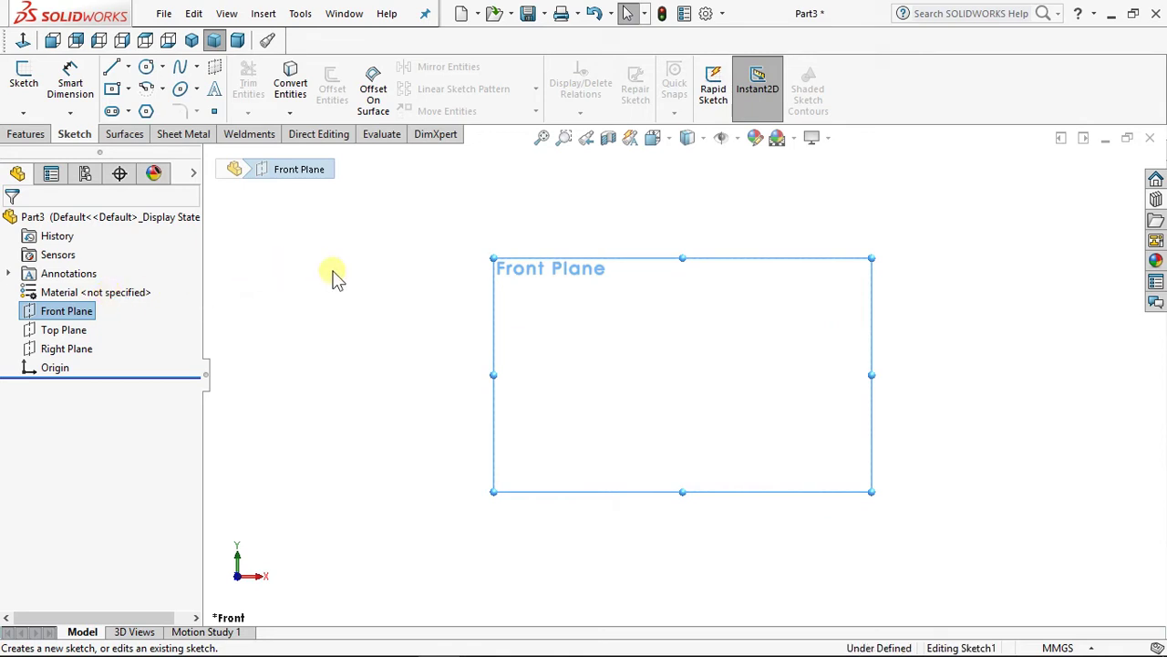
# Step: Sketch a horizontal line about 95 mm long from the origin and delete it
pyautogui.click(127, 67)
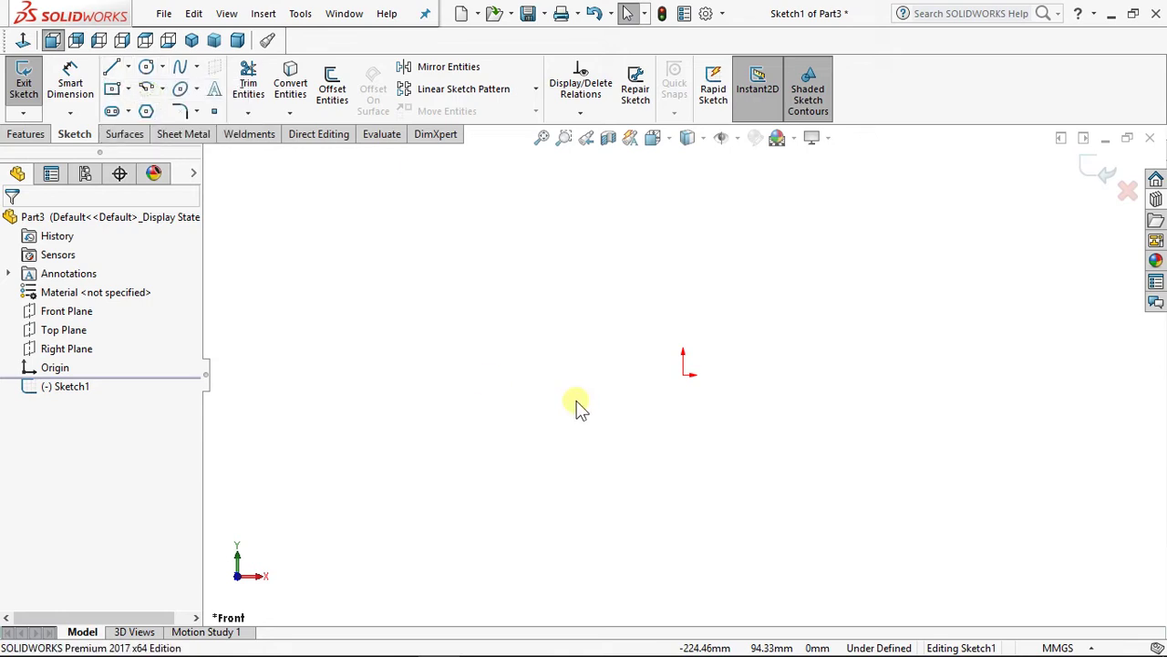
pyautogui.press('l')
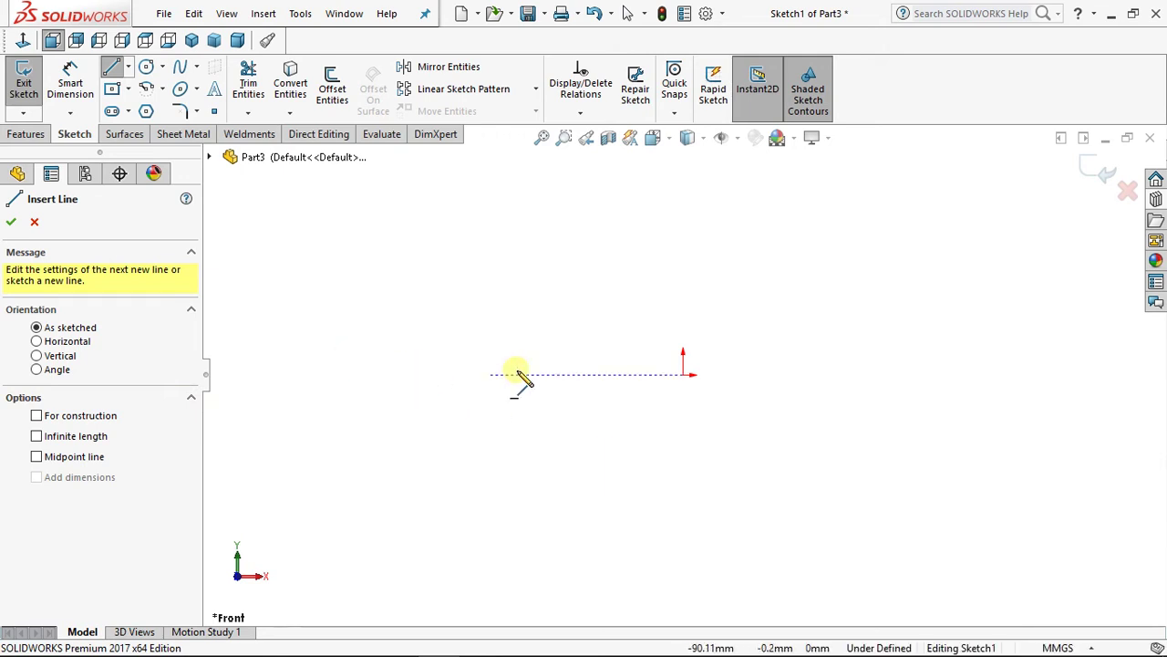
pyautogui.click(710, 390)
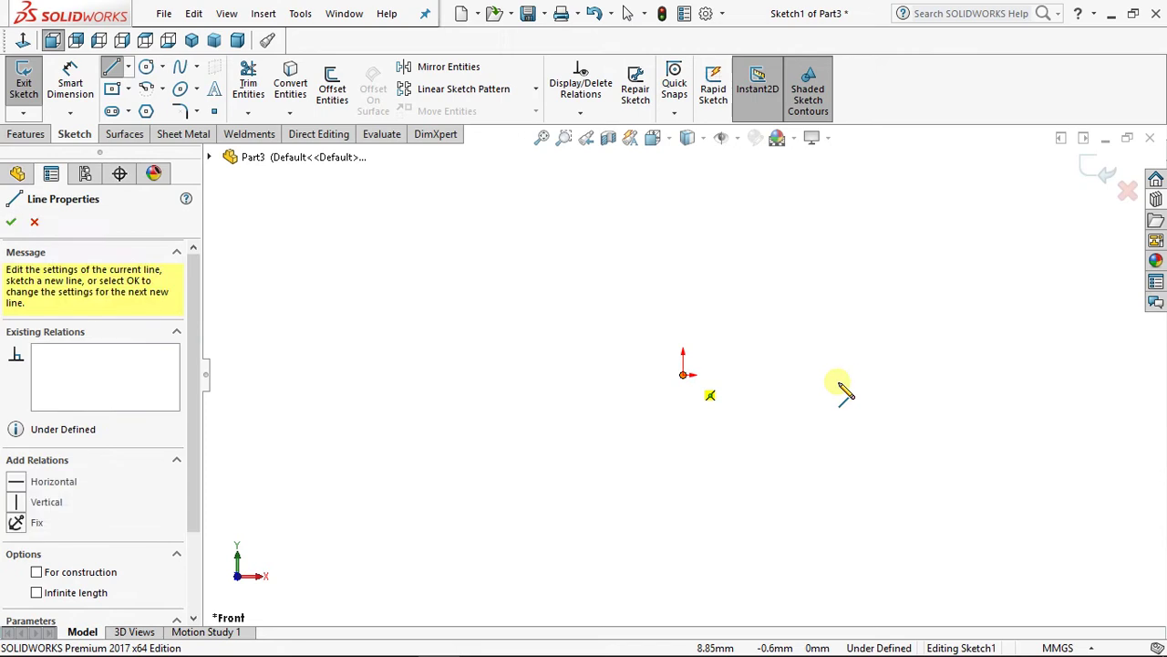
pyautogui.click(883, 375)
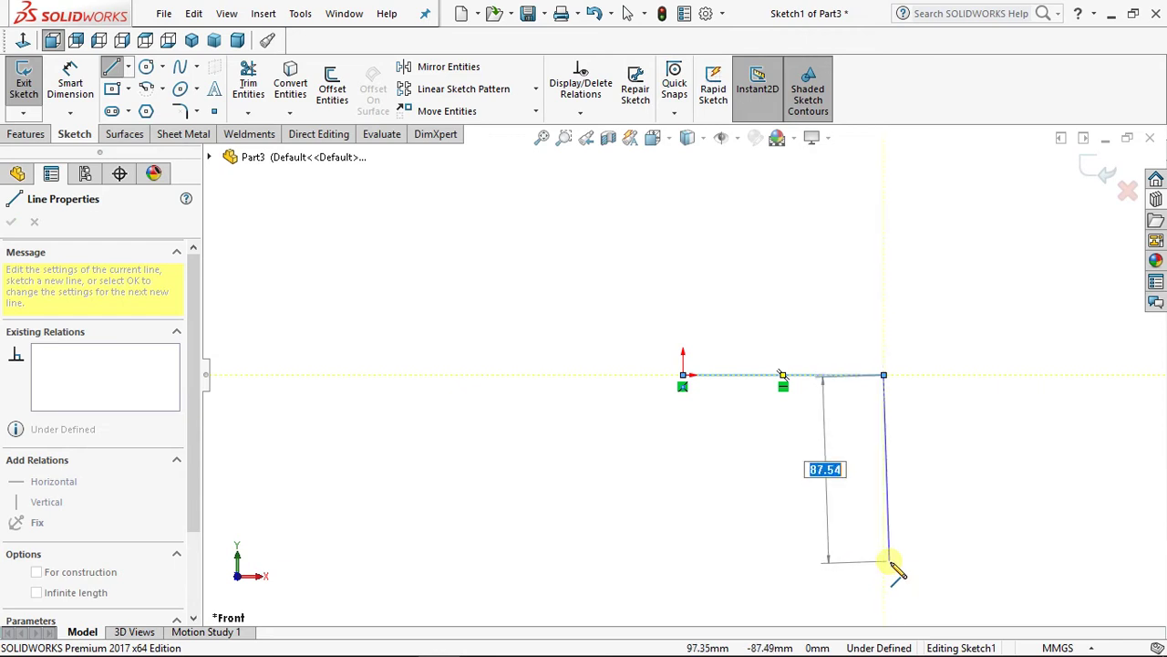
pyautogui.press('Escape')
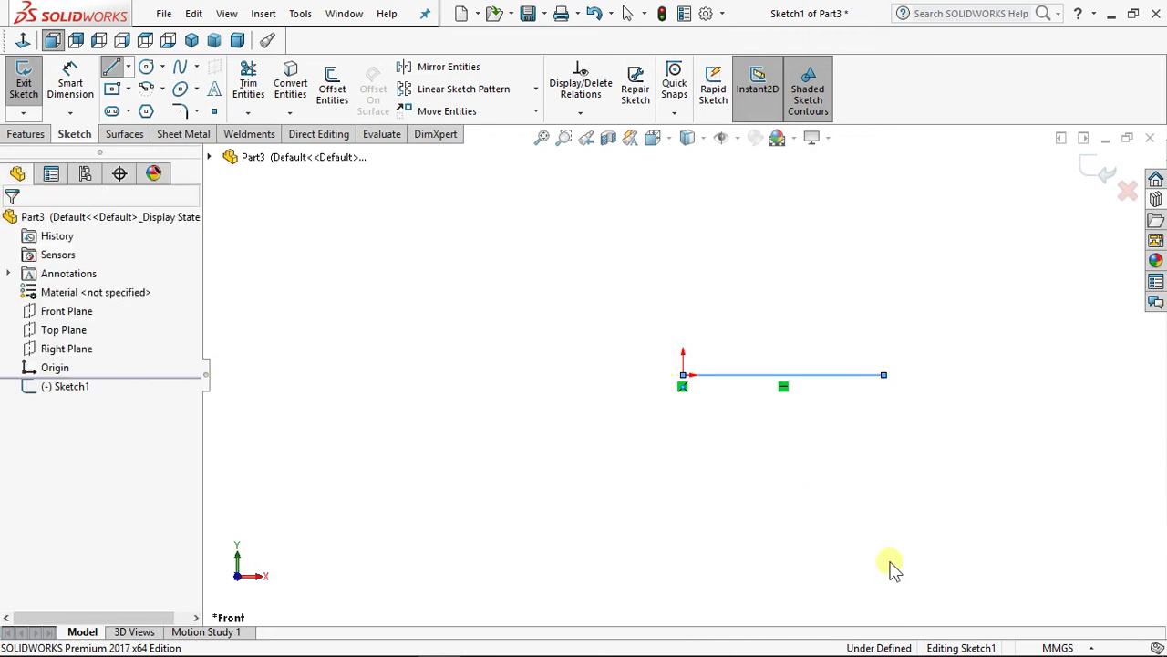
pyautogui.moveTo(609, 295)
pyautogui.mouseDown()
pyautogui.moveTo(1106, 513)
pyautogui.moveTo(1094, 516)
pyautogui.mouseUp()
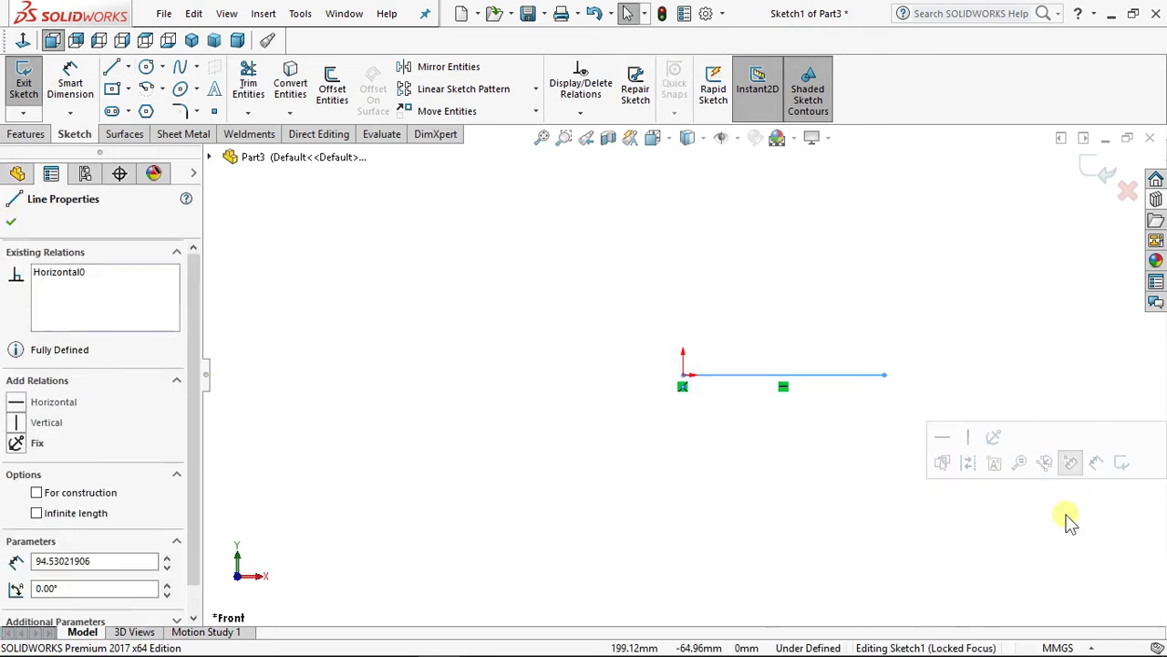
pyautogui.press('Delete')
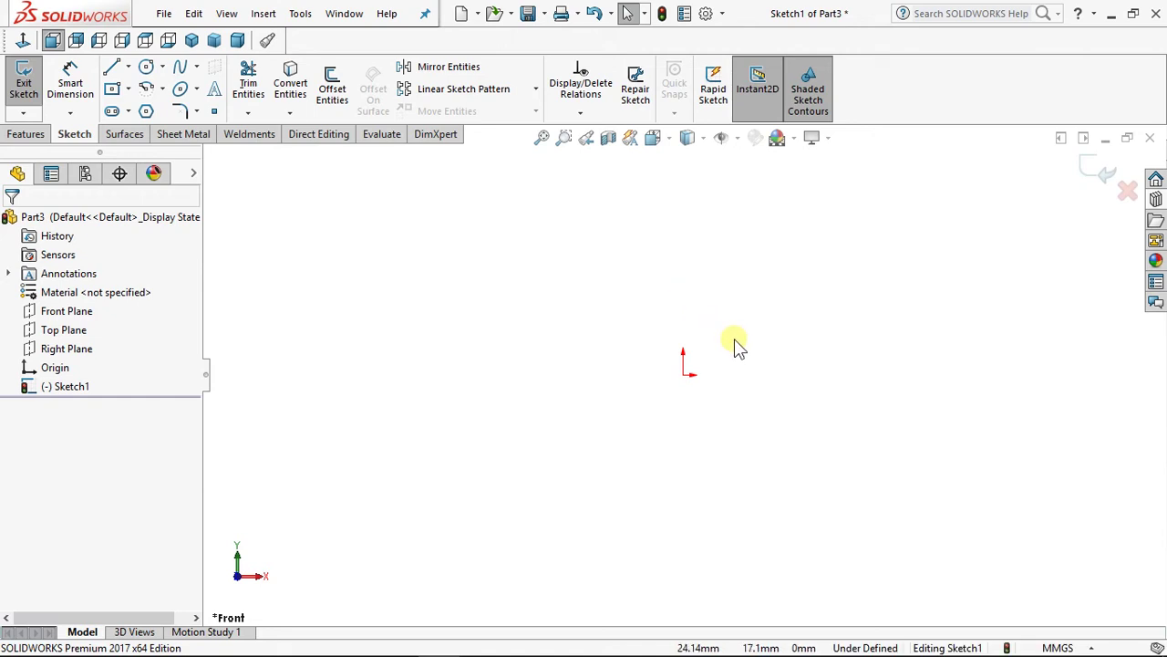
# Step: Sketch connected lines from the origin: about 45 mm horizontally to the right, about 28 mm vertically up, and a short segment slanting up and left
pyautogui.moveTo(720, 328)
pyautogui.keyDown('ctrl'); pyautogui.mouseDown(button='middle')
pyautogui.moveTo(657, 448)
pyautogui.moveTo(665, 489)
pyautogui.mouseUp(button='middle'); pyautogui.keyUp('ctrl')
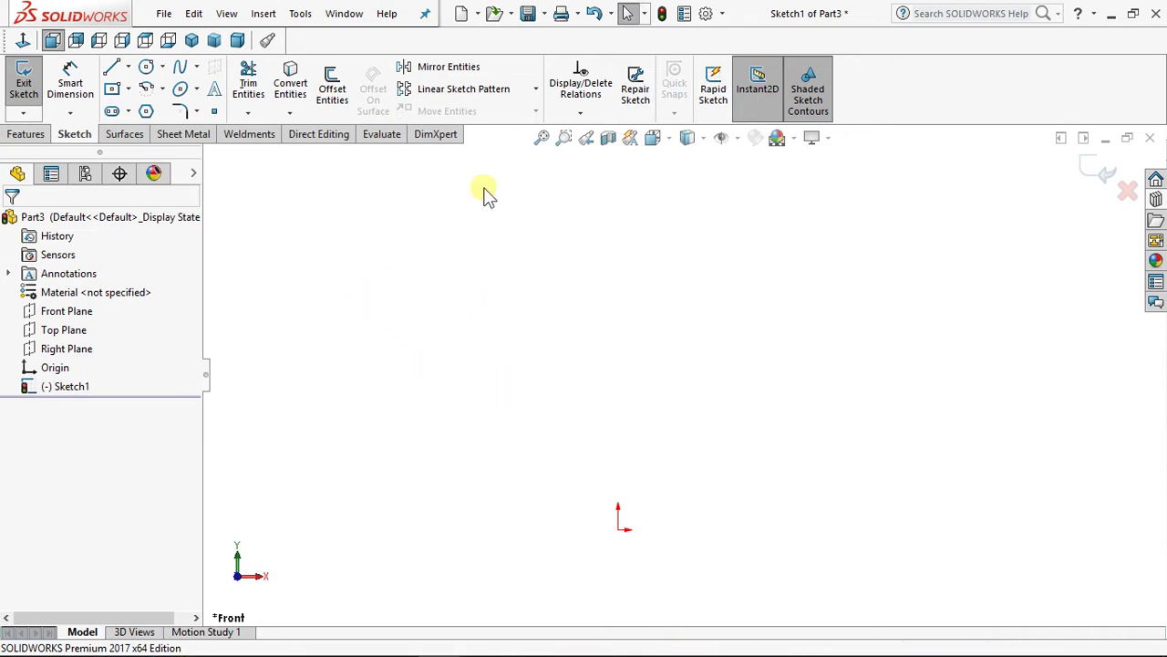
pyautogui.click(130, 68)
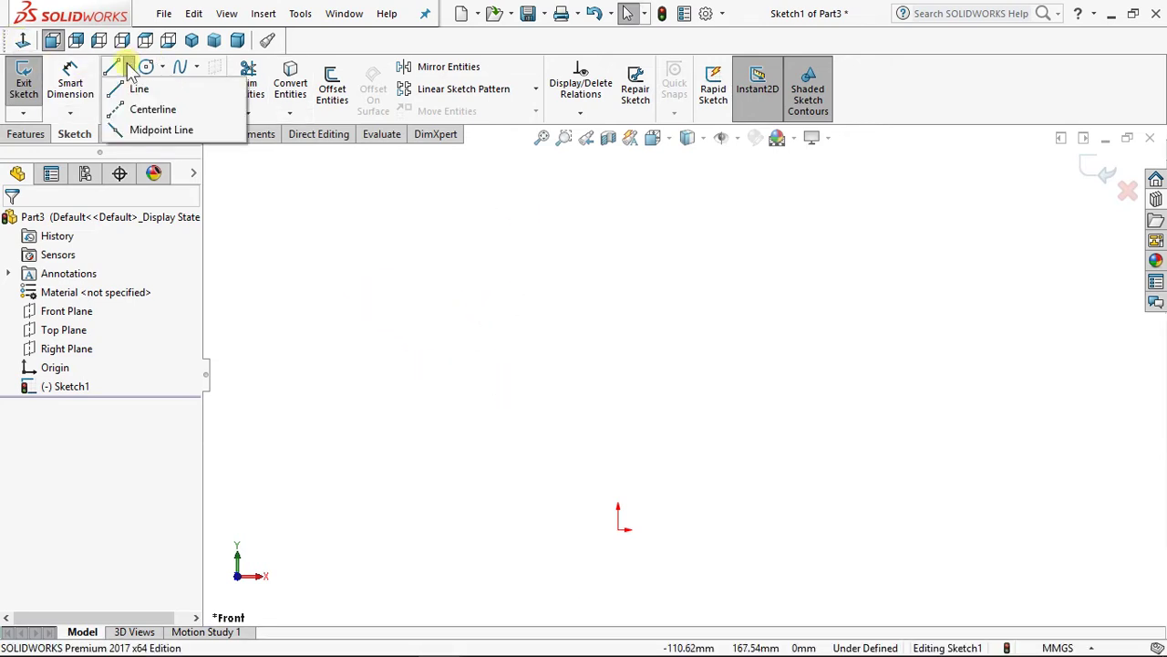
pyautogui.click(126, 86)
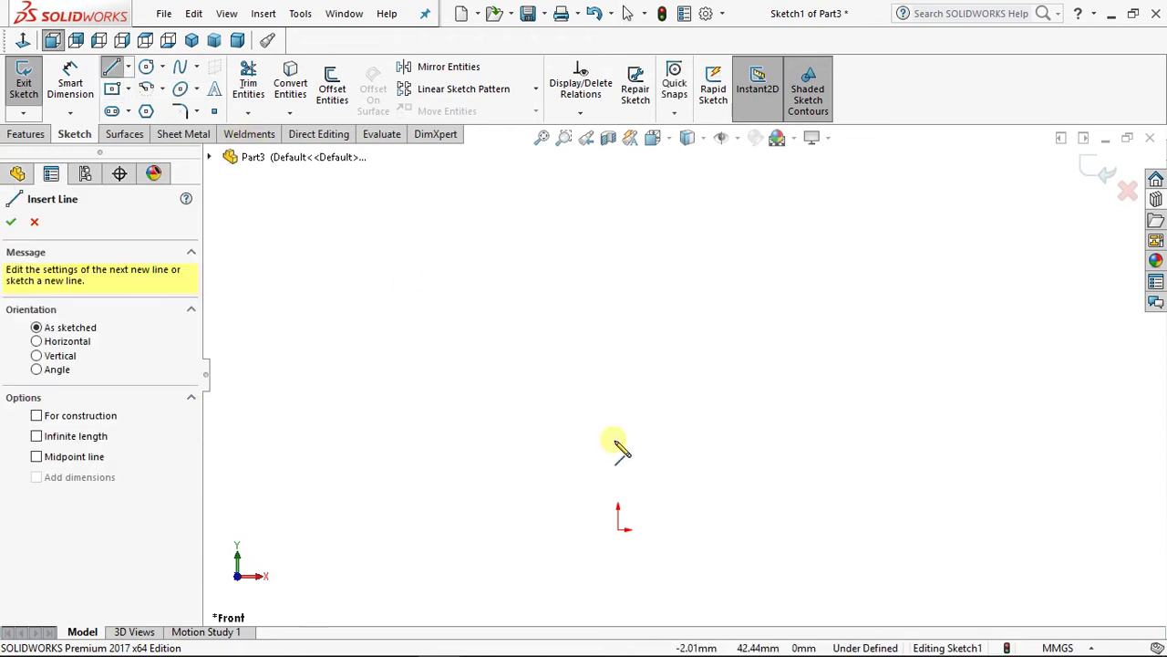
pyautogui.click(620, 530)
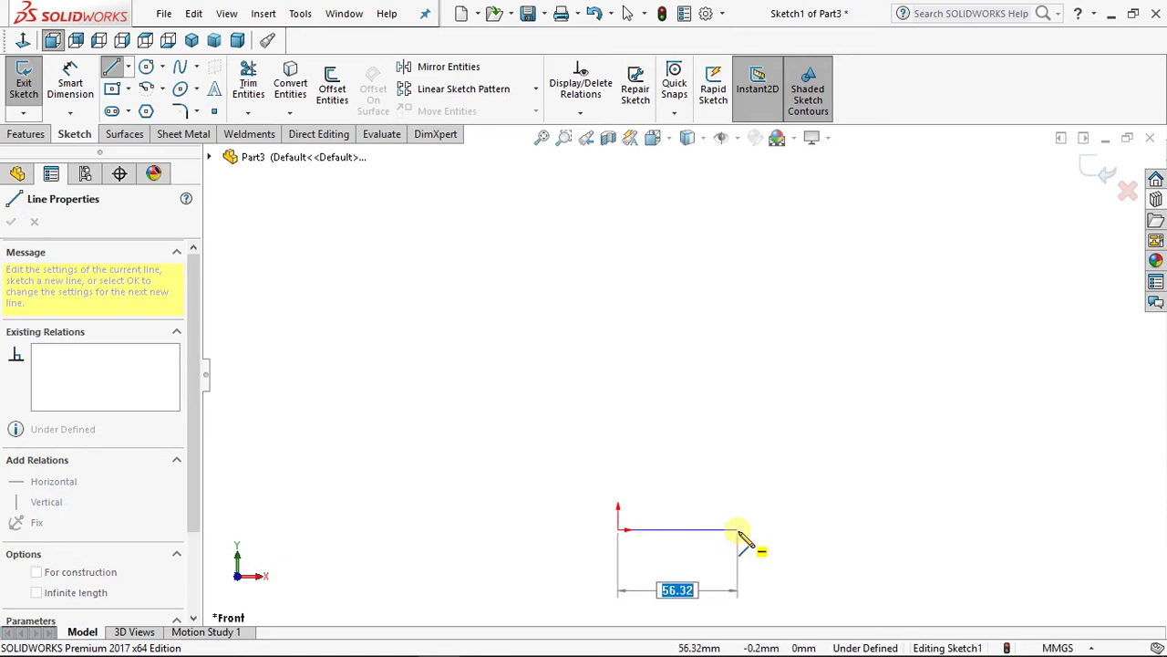
pyautogui.click(719, 530)
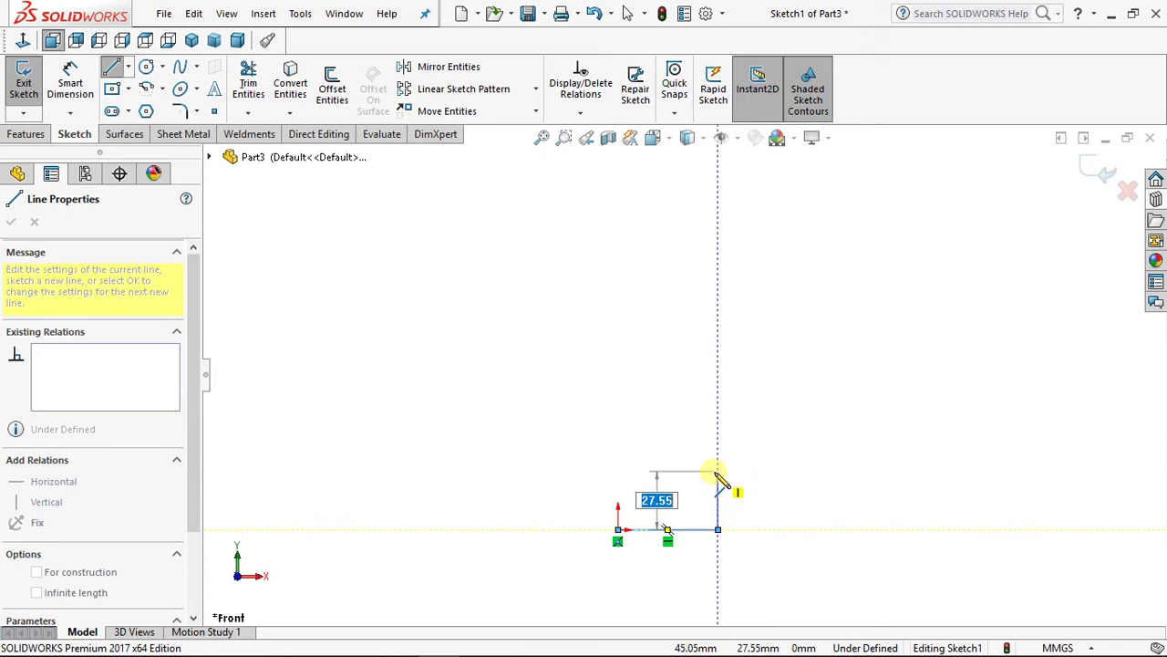
pyautogui.click(716, 471)
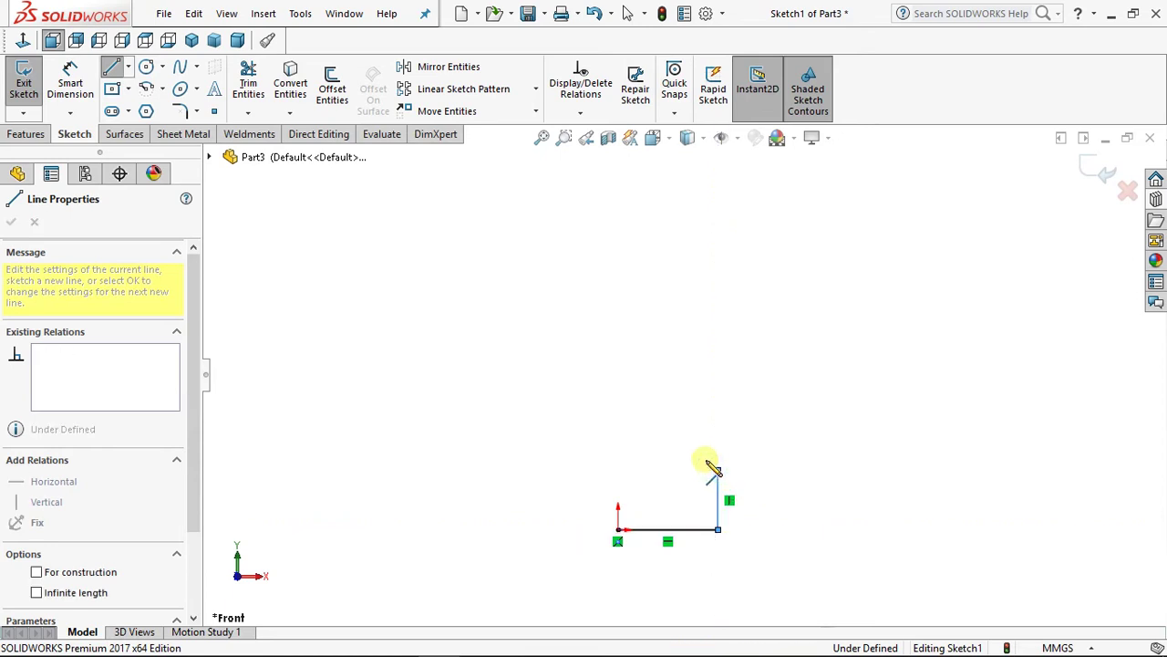
pyautogui.doubleClick(689, 449)
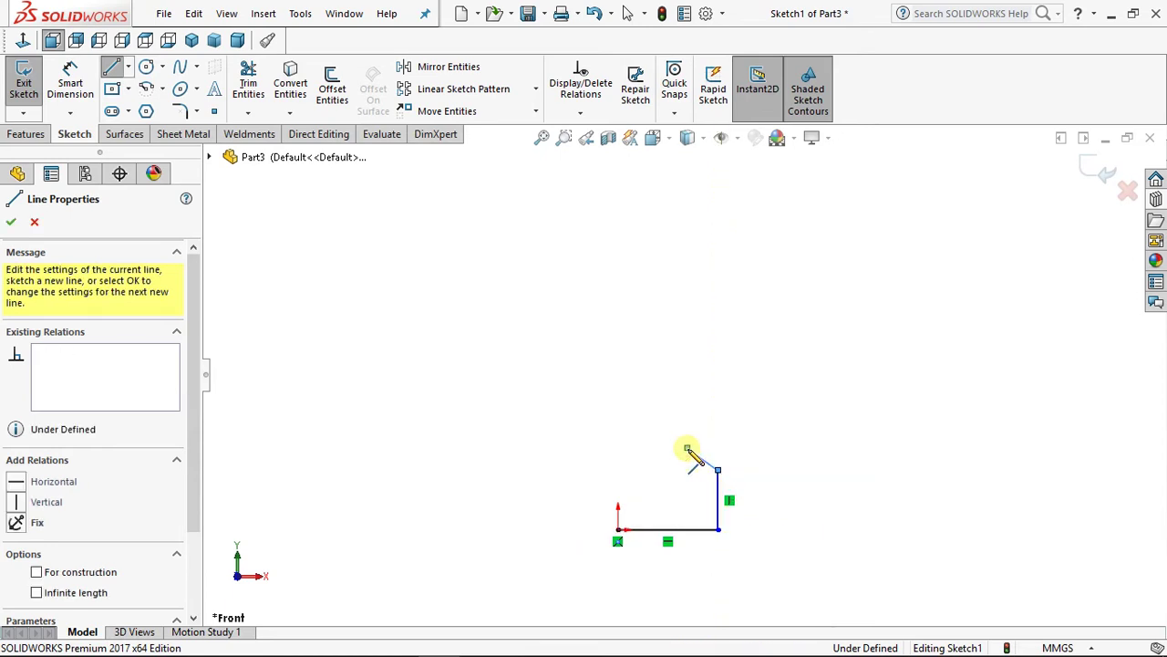
# Step: Continue the profile with a tangent arc of about 44 mm radius from the slanted line's end and a vertical line upward
pyautogui.click(688, 448)
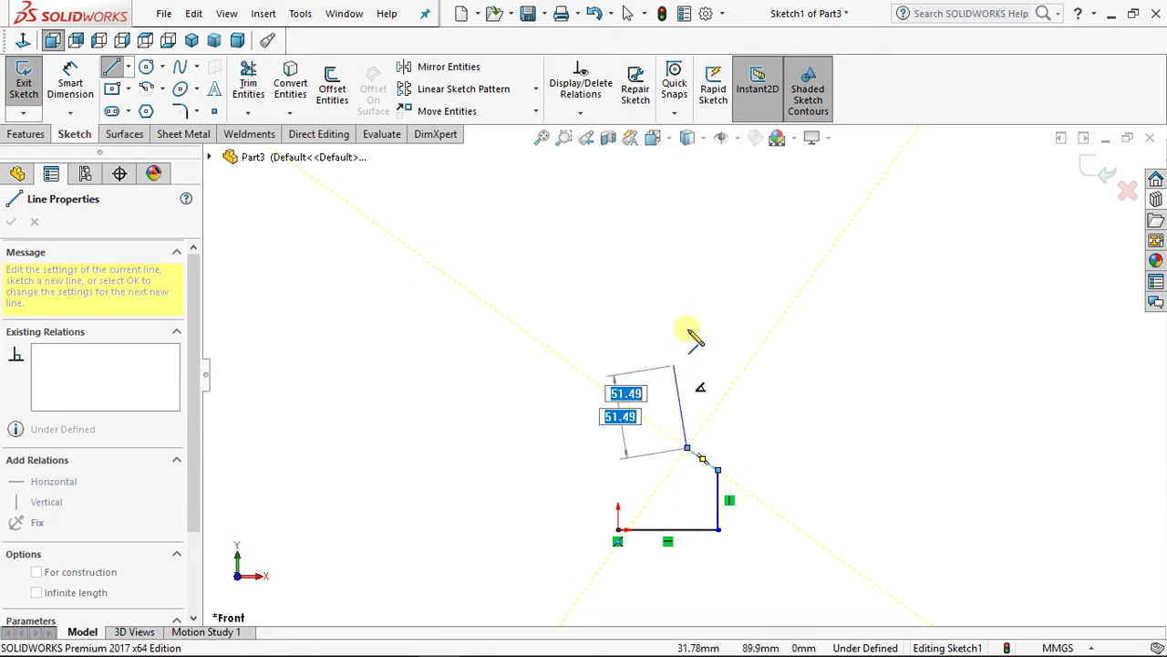
pyautogui.click(689, 446)
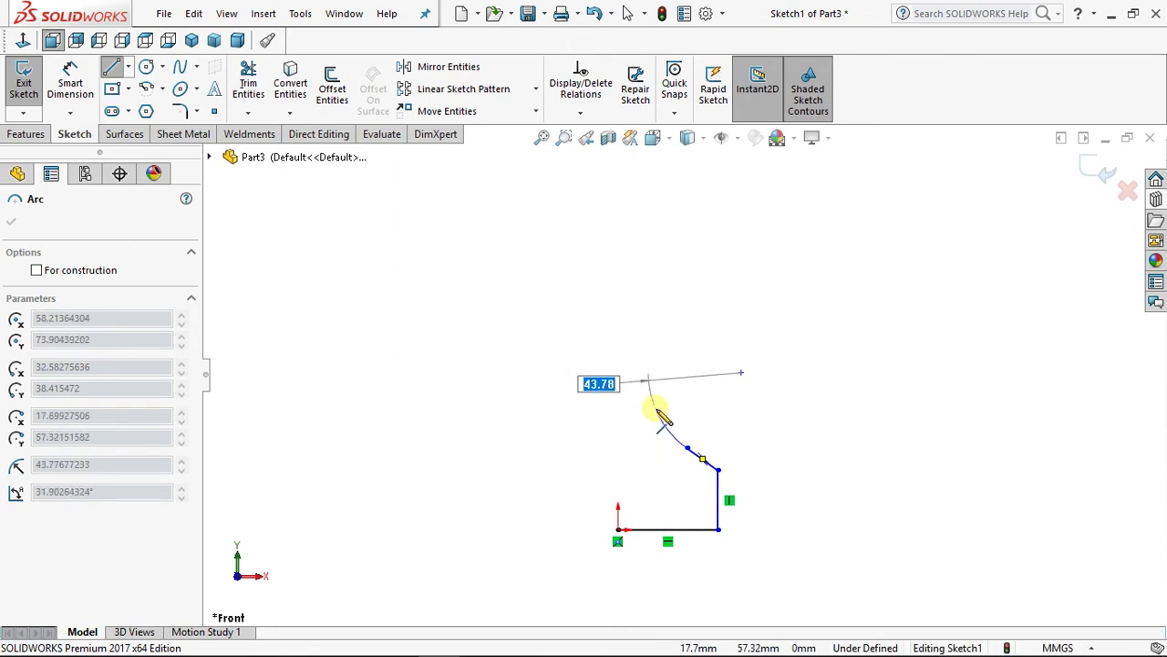
pyautogui.click(655, 408)
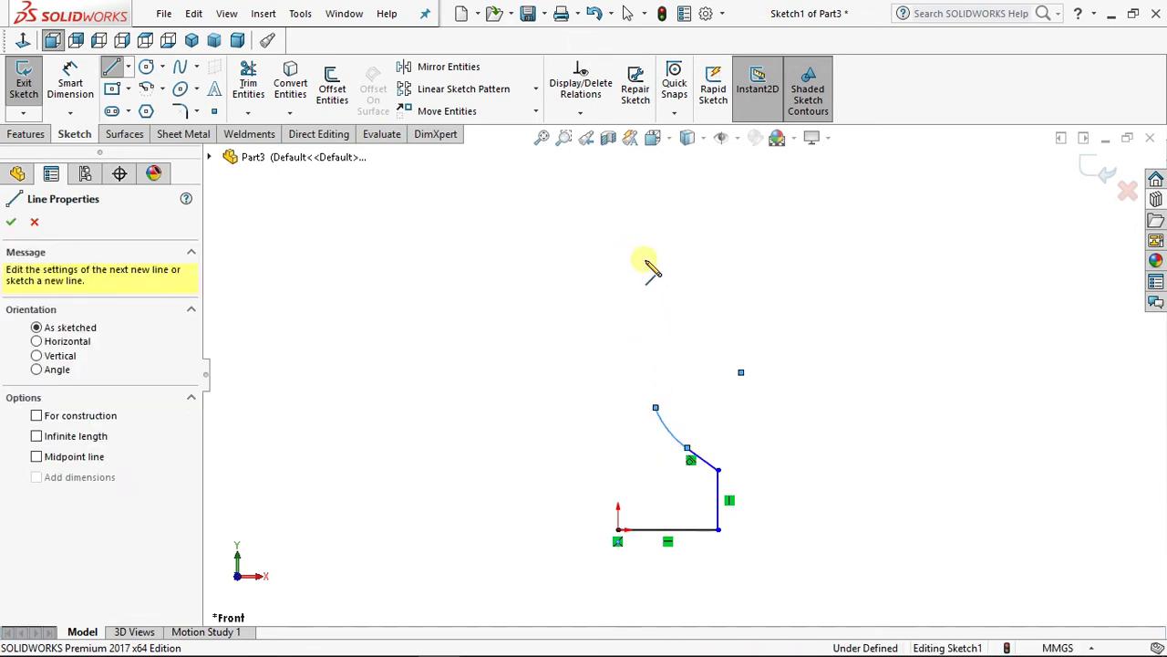
pyautogui.click(656, 300)
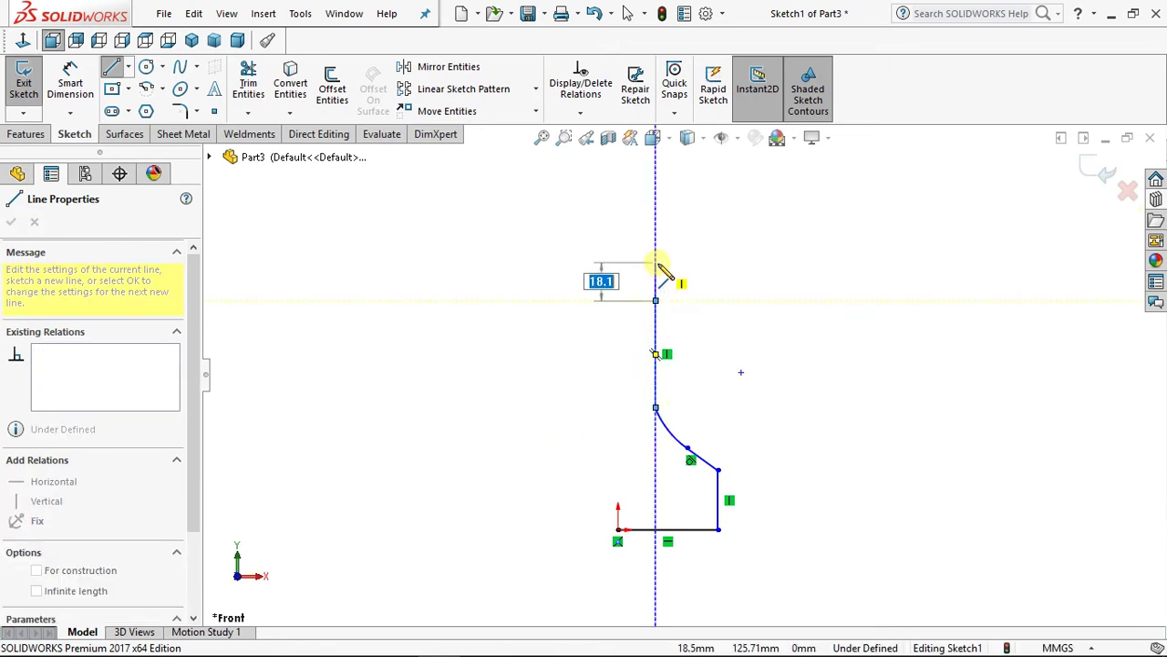
# Step: Continue the profile with a tangent arc curving outward to the right and a large, nearly full circular arc at the upper end, ending the chain there
pyautogui.press('a')
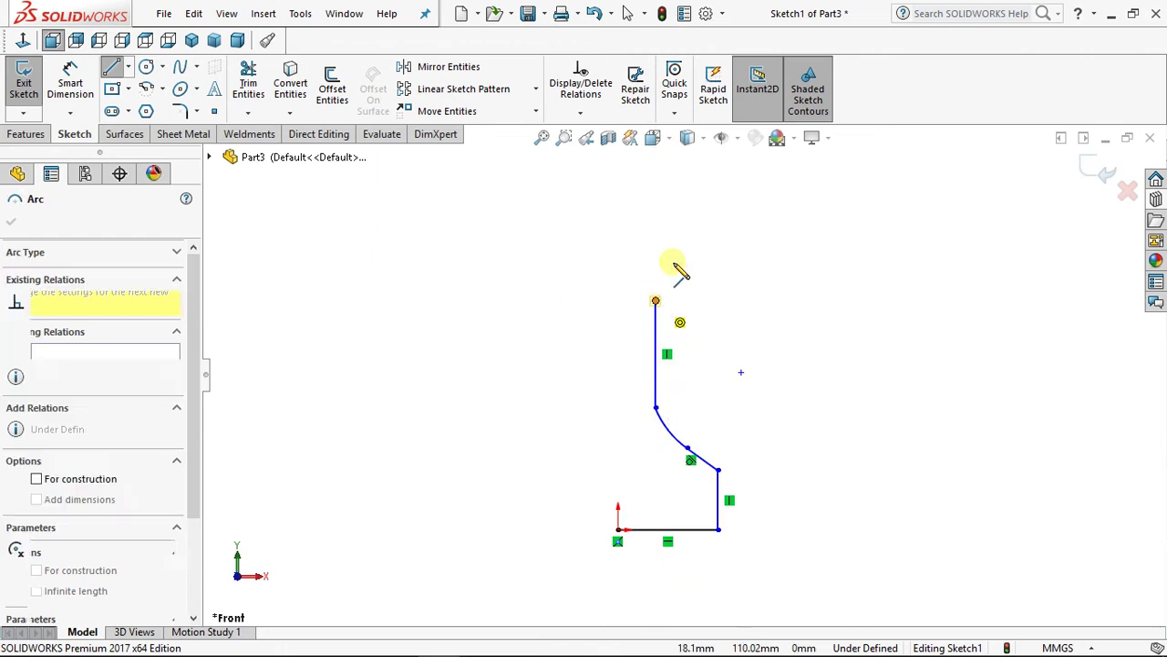
pyautogui.click(689, 236)
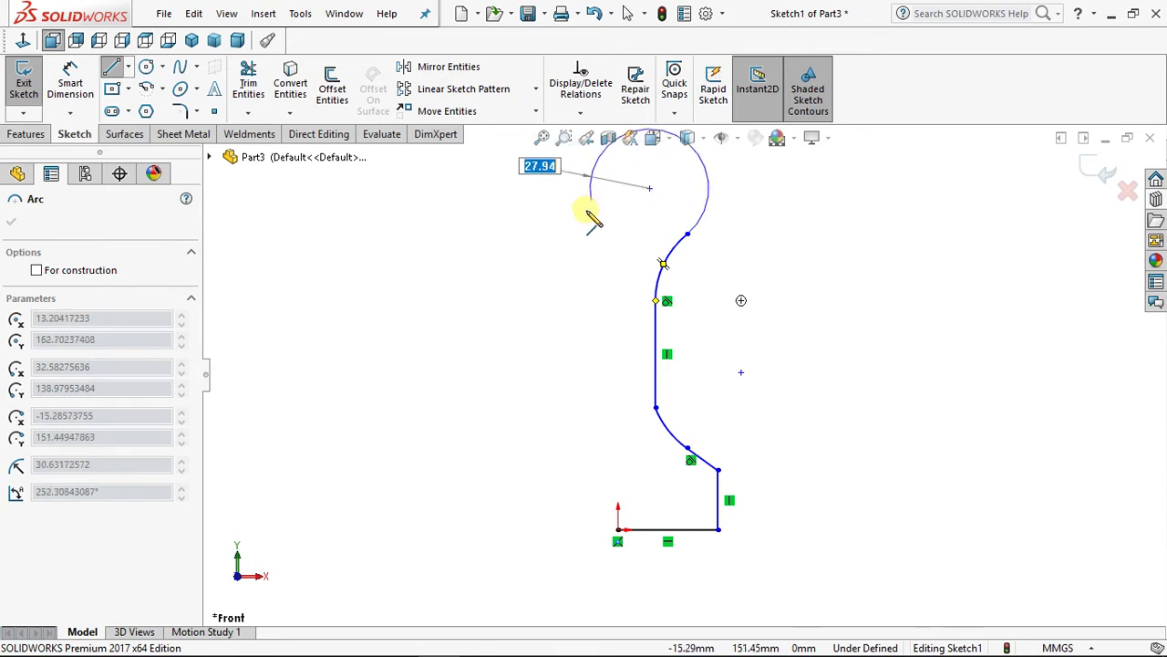
pyautogui.keyDown('ctrl'); pyautogui.moveTo(588, 243); pyautogui.dragTo(541, 316, button='middle'); pyautogui.keyUp('ctrl')
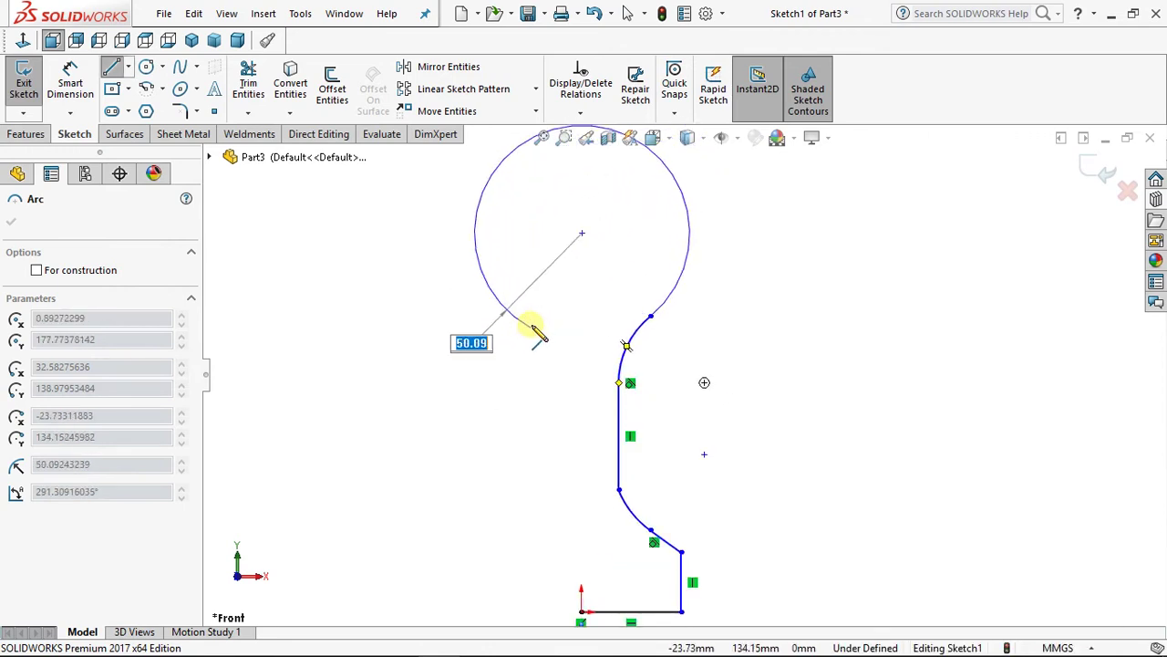
pyautogui.click(537, 307)
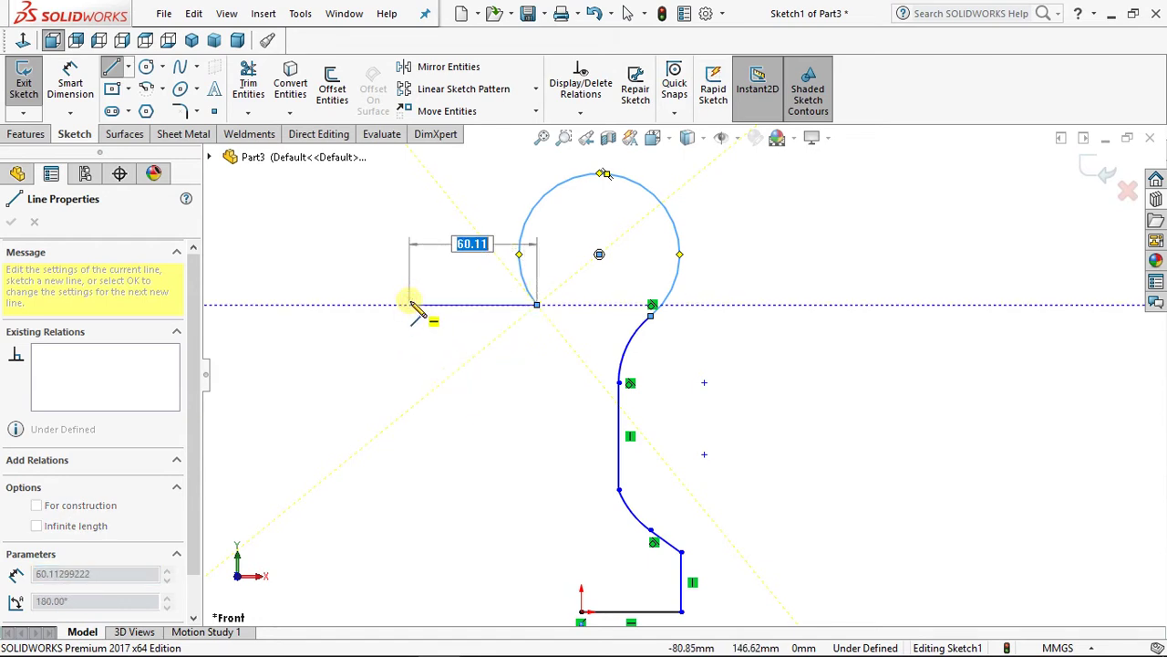
pyautogui.rightClick(412, 307)
pyautogui.click(432, 313)
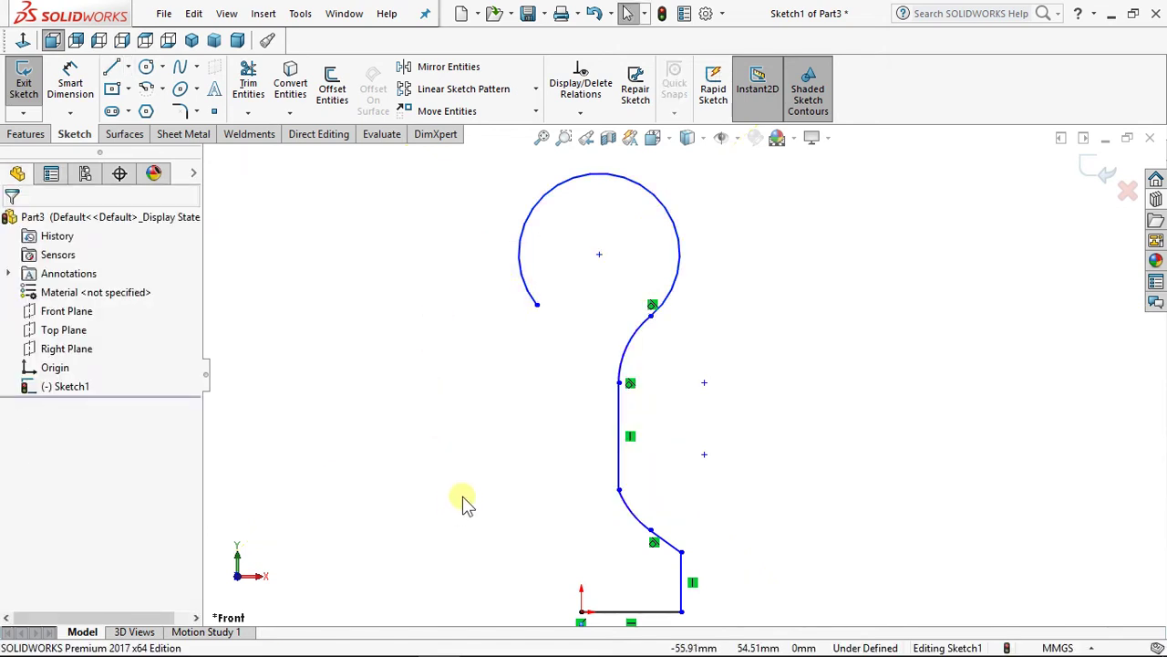
# Step: Sketch a construction centerline about 215 mm long from the origin upward, past the top of the large circular arc
pyautogui.click(127, 68)
pyautogui.click(148, 110)
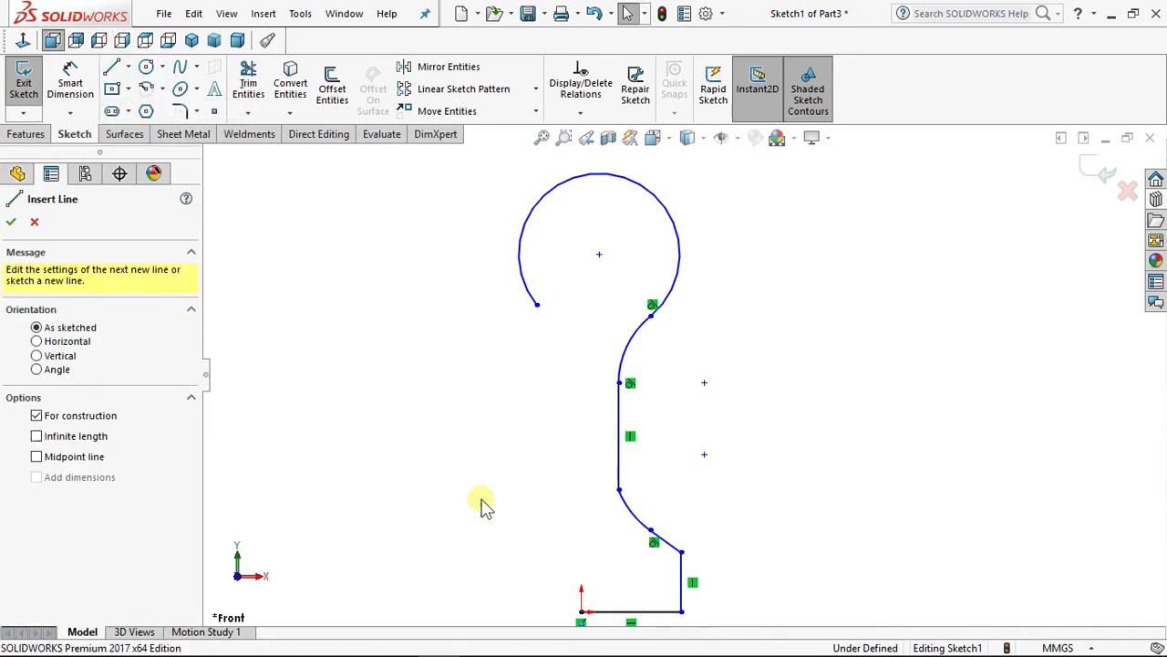
pyautogui.click(582, 612)
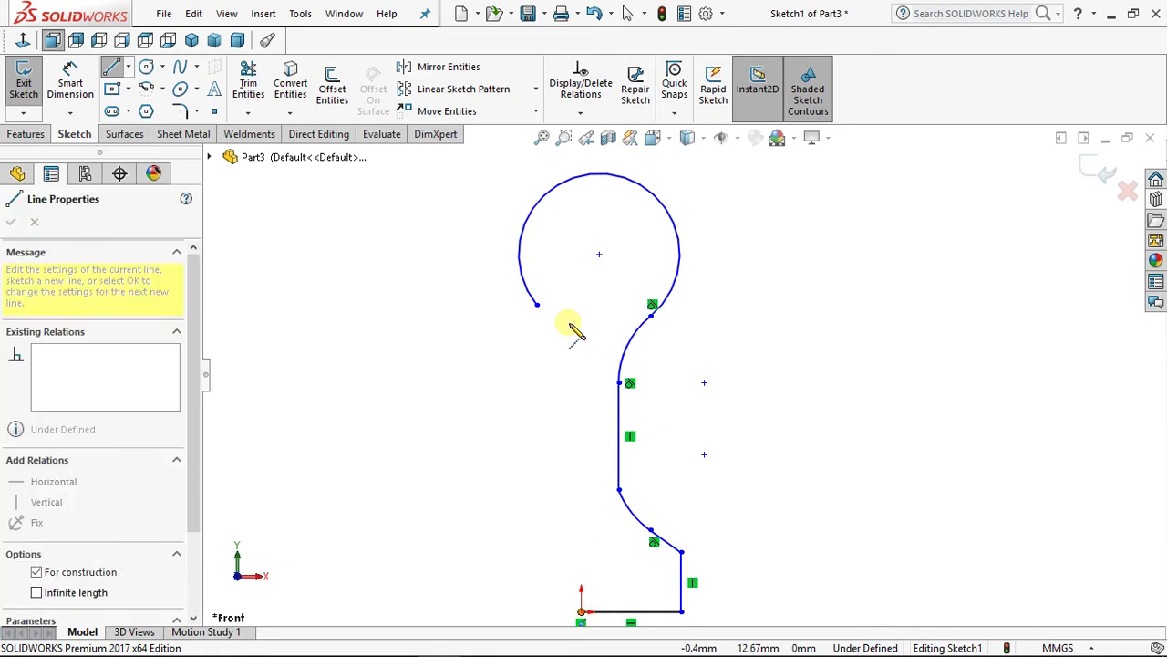
pyautogui.click(593, 157)
pyautogui.press('Escape')
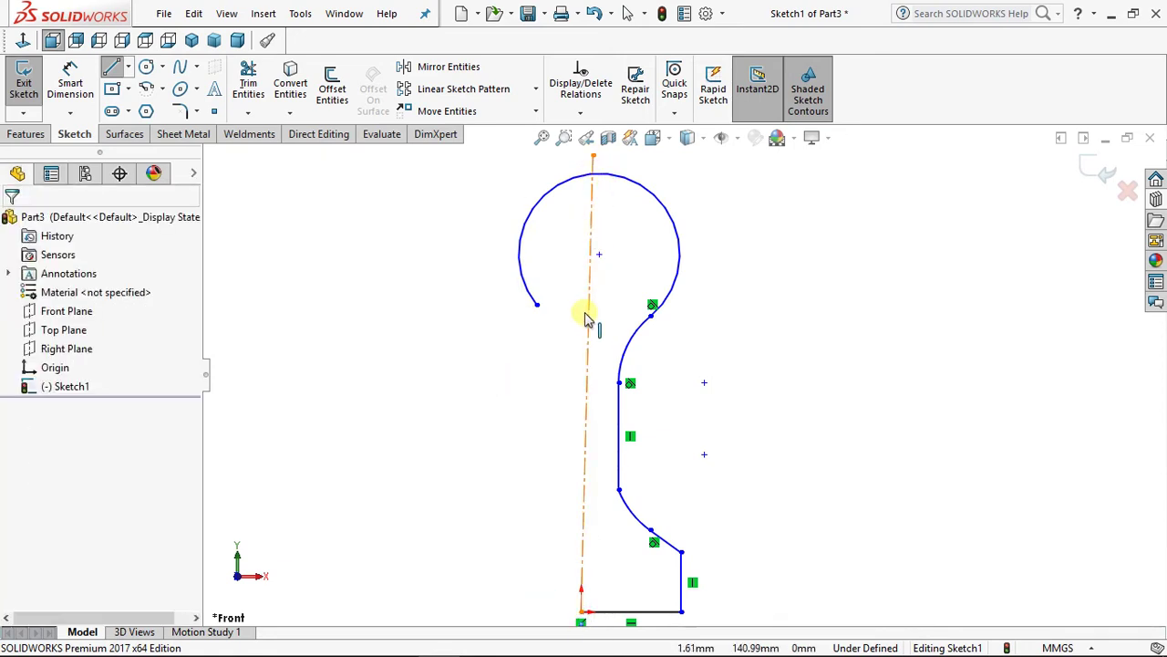
# Step: Add a vertical relation to the construction centerline
pyautogui.click(591, 330)
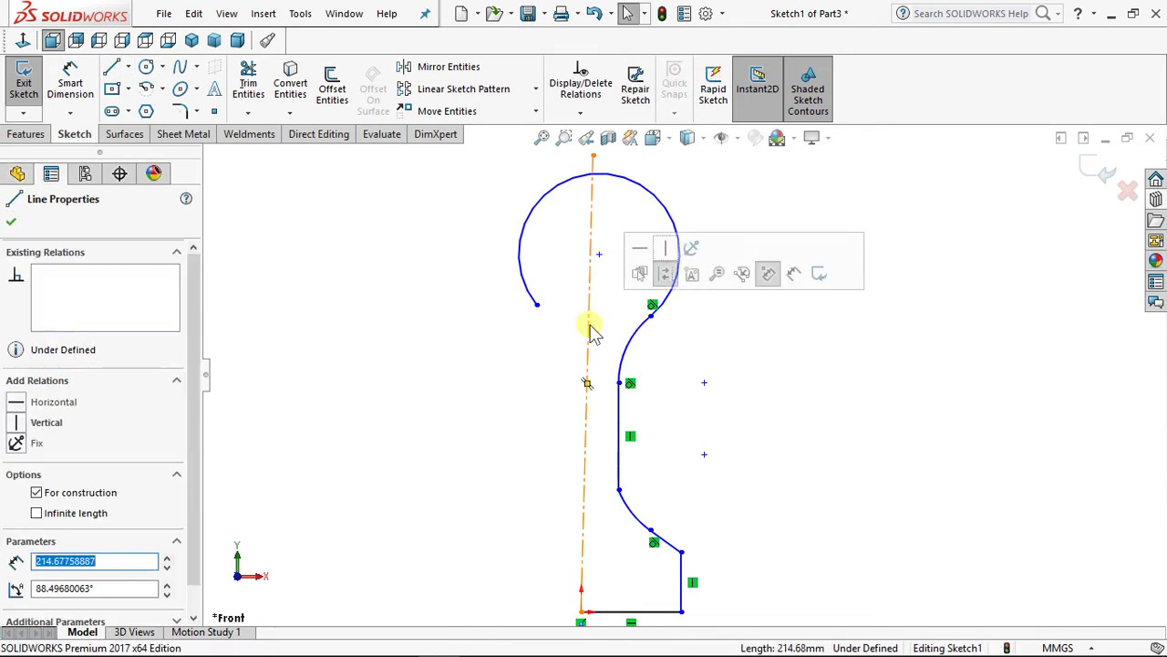
pyautogui.click(769, 274)
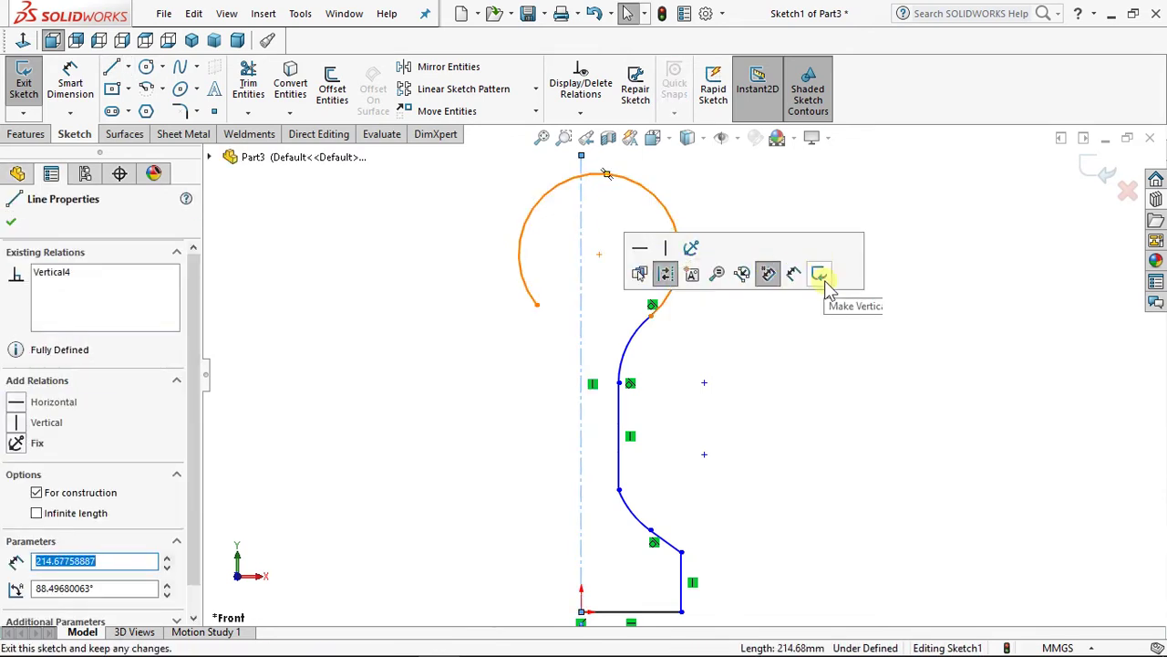
pyautogui.click(847, 318)
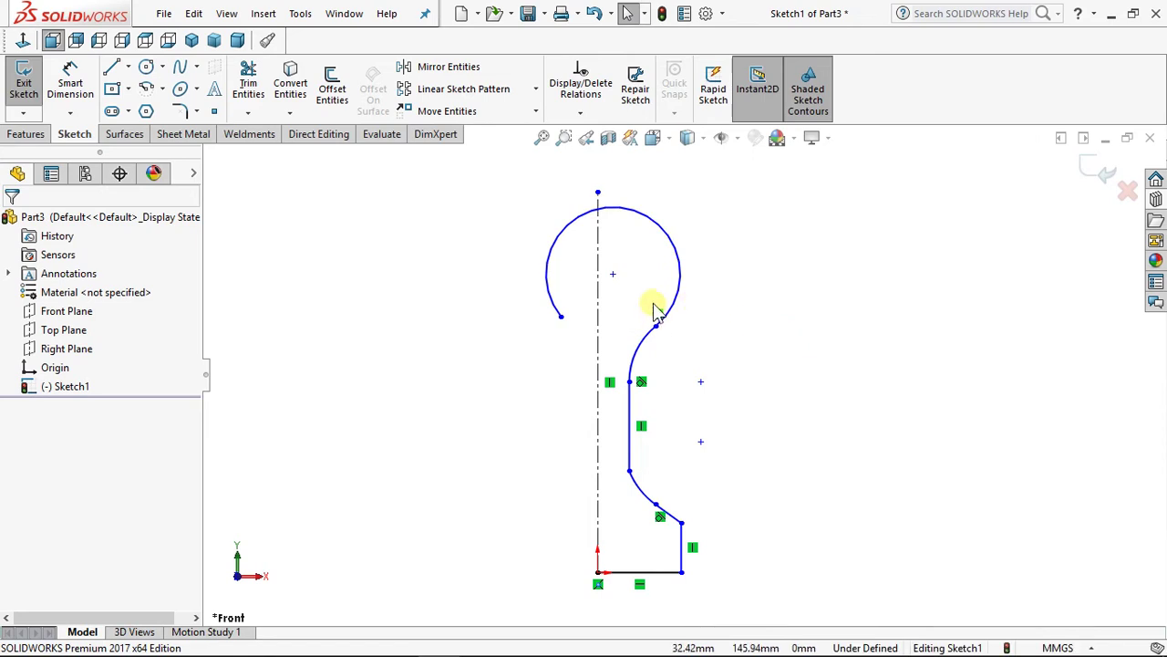
# Step: Move the large arc's center point onto the vertical centerline so that it is coincident with it
pyautogui.scroll(-2, 617, 278)
pyautogui.click(606, 272)
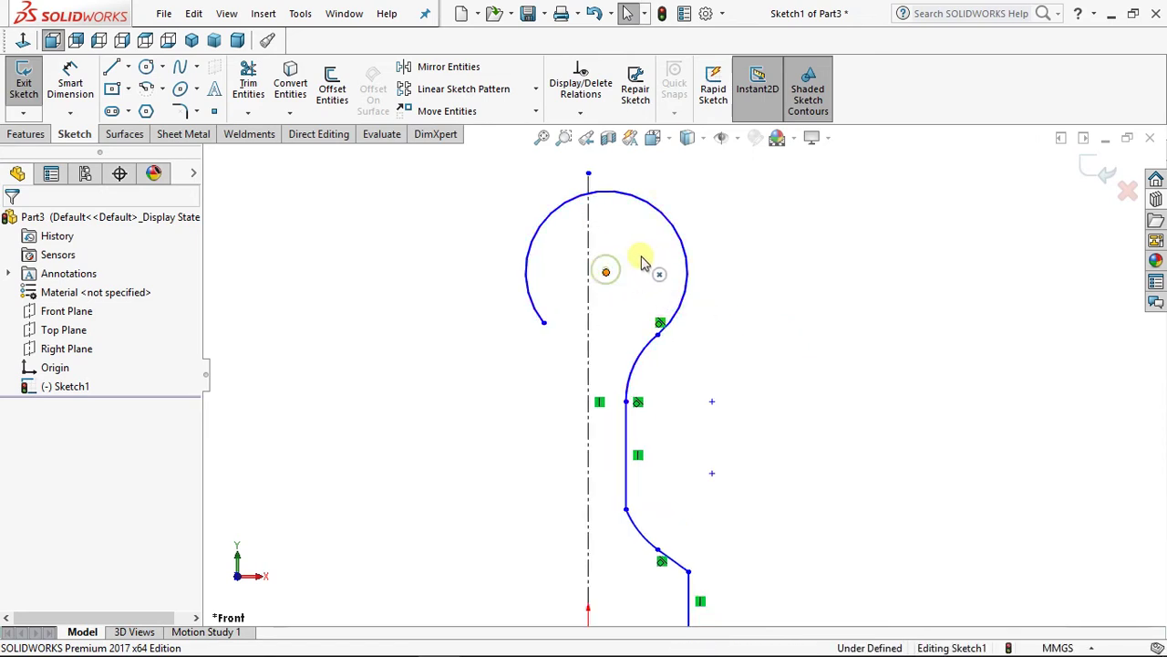
pyautogui.moveTo(605, 272)
pyautogui.mouseDown()
pyautogui.moveTo(633, 256)
pyautogui.moveTo(588, 274)
pyautogui.mouseUp()
pyautogui.scroll(3, 469, 416)
pyautogui.scroll(-2, 620, 370)
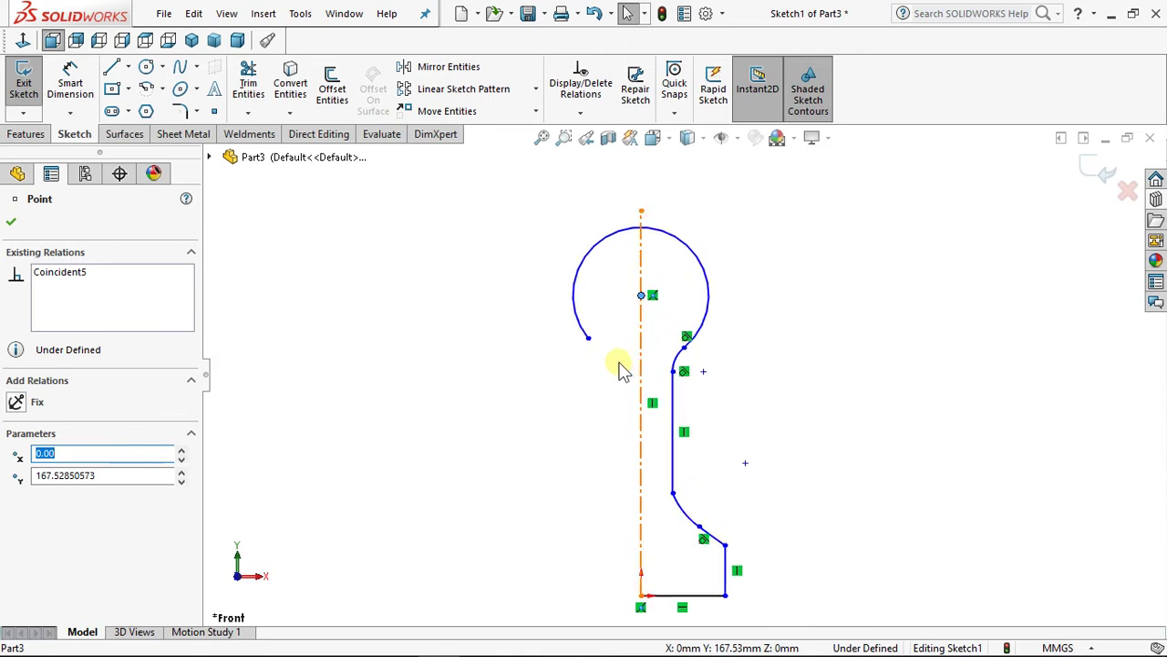
# Step: Dimension the horizontal base line starting at the origin to 36 mm
pyautogui.click(71, 77)
pyautogui.click(765, 602)
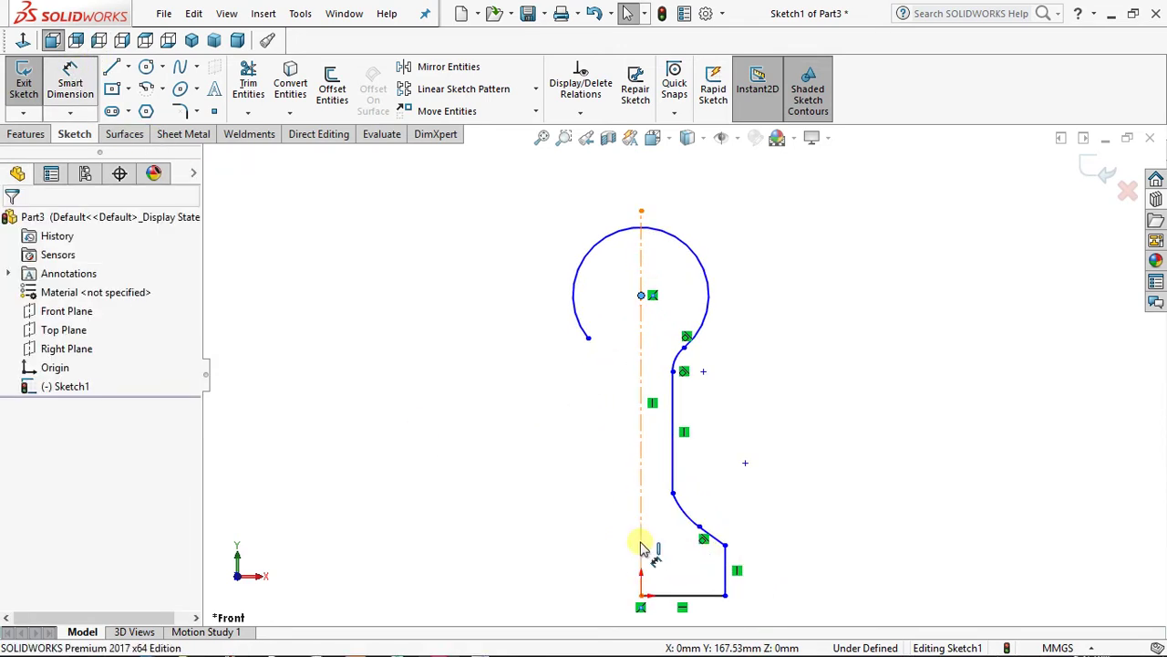
pyautogui.moveTo(595, 501)
pyautogui.keyDown('ctrl'); pyautogui.mouseDown(button='middle')
pyautogui.moveTo(592, 482)
pyautogui.moveTo(644, 426)
pyautogui.mouseUp(button='middle'); pyautogui.keyUp('ctrl')
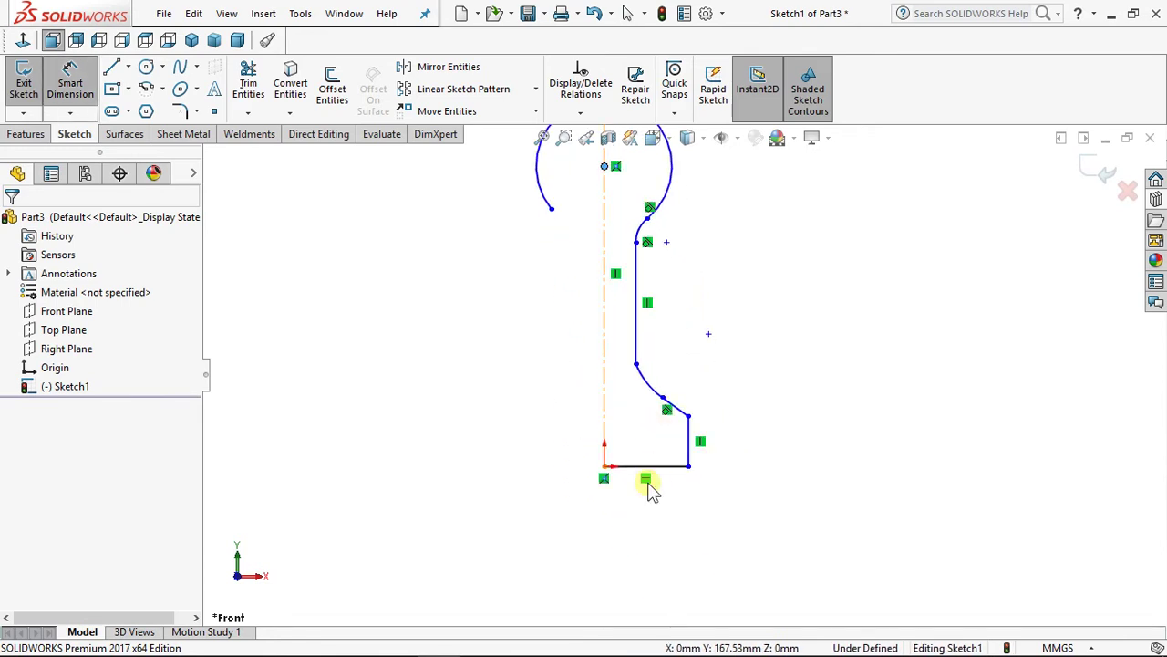
pyautogui.click(670, 470)
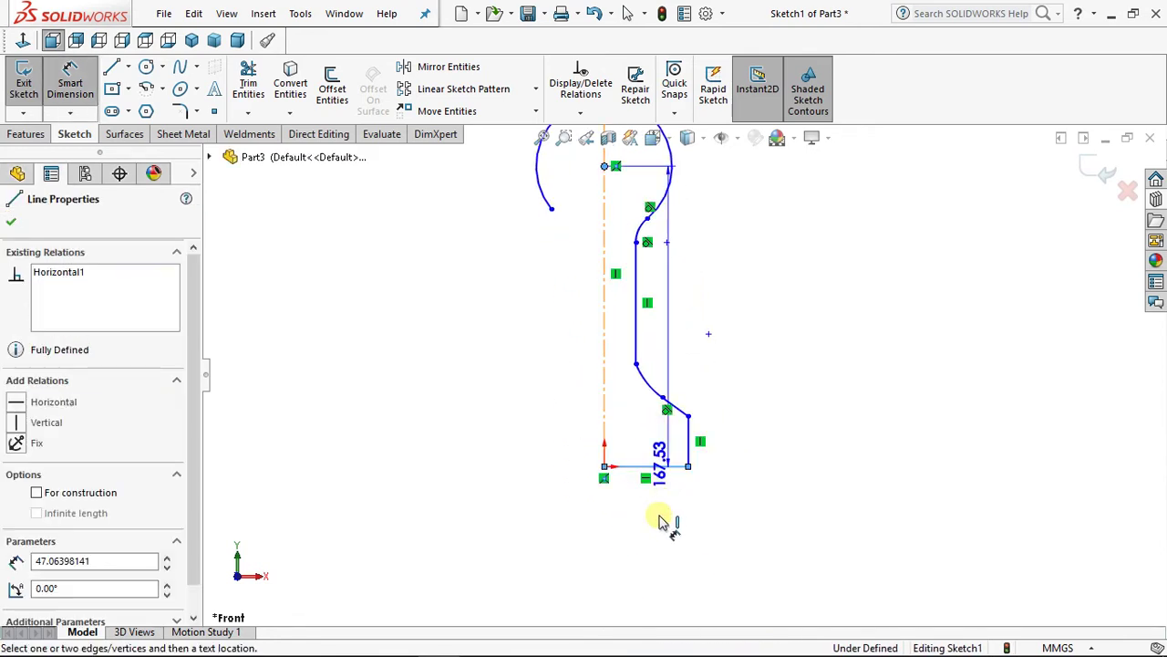
pyautogui.press('Escape')
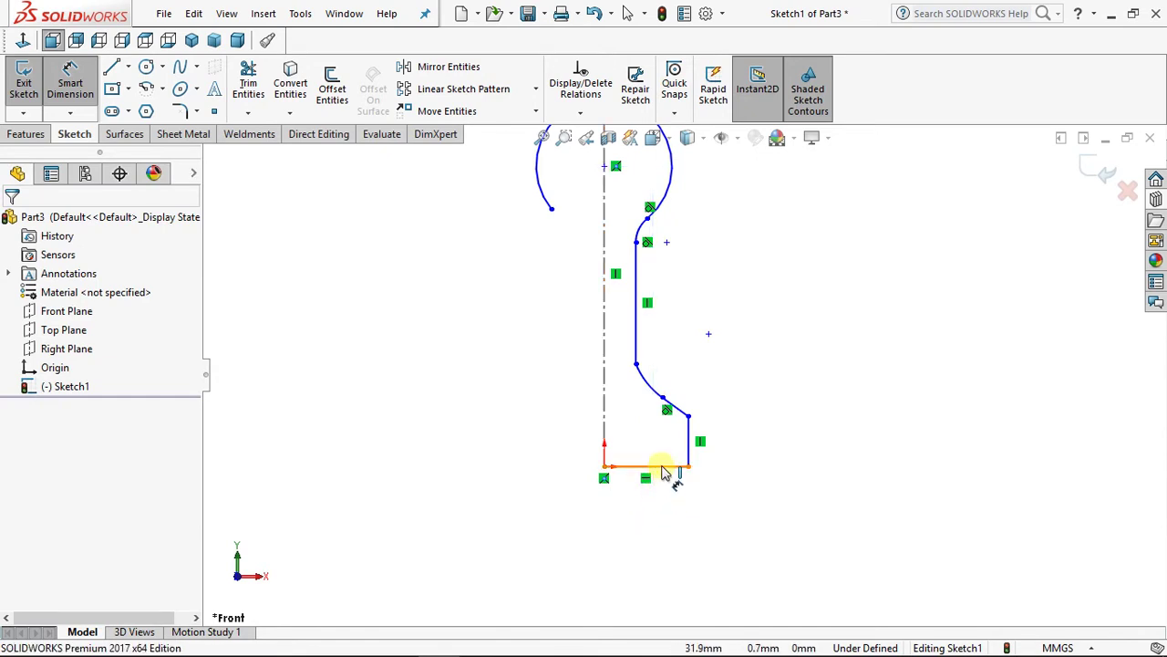
pyautogui.click(663, 468)
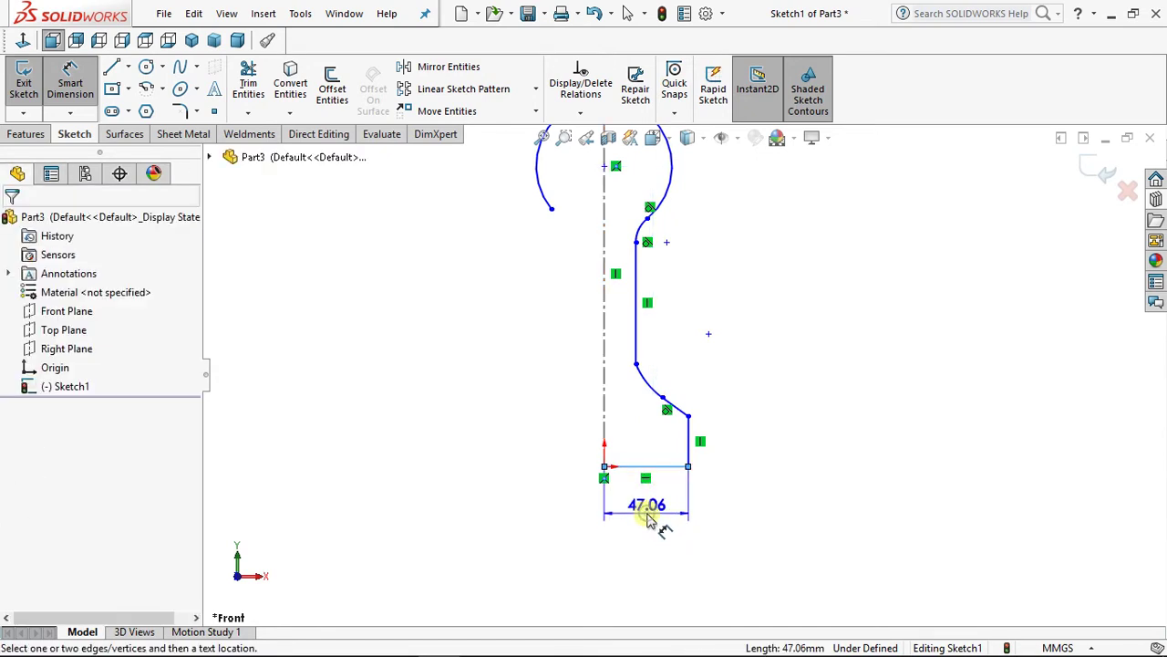
pyautogui.click(649, 520)
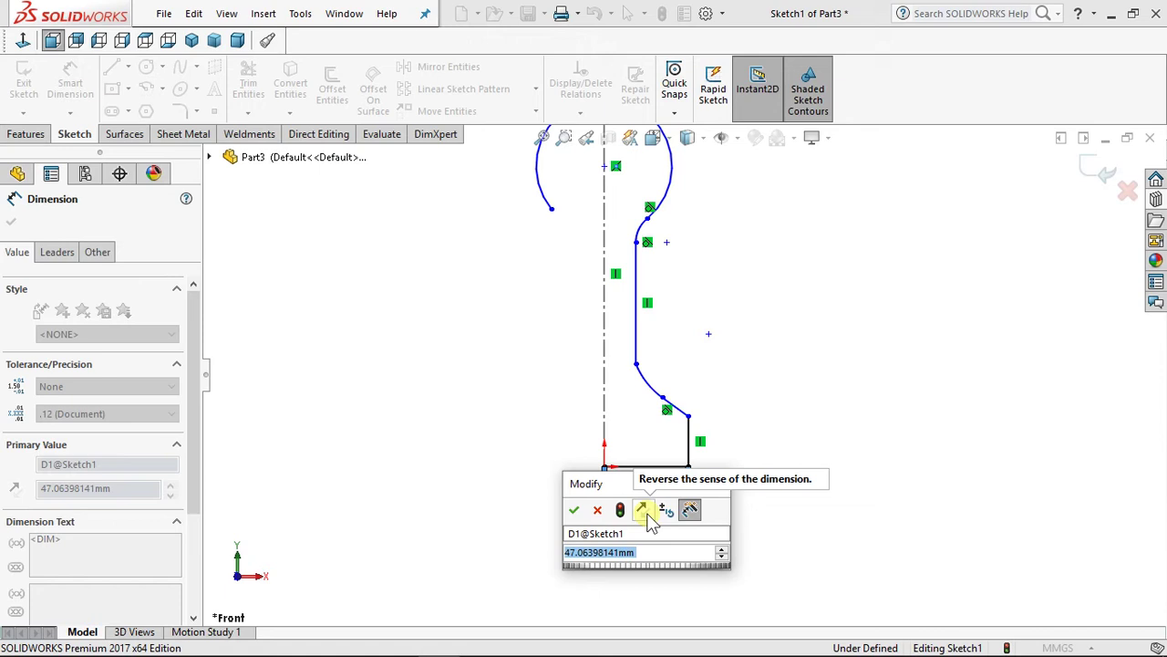
pyautogui.write('36')
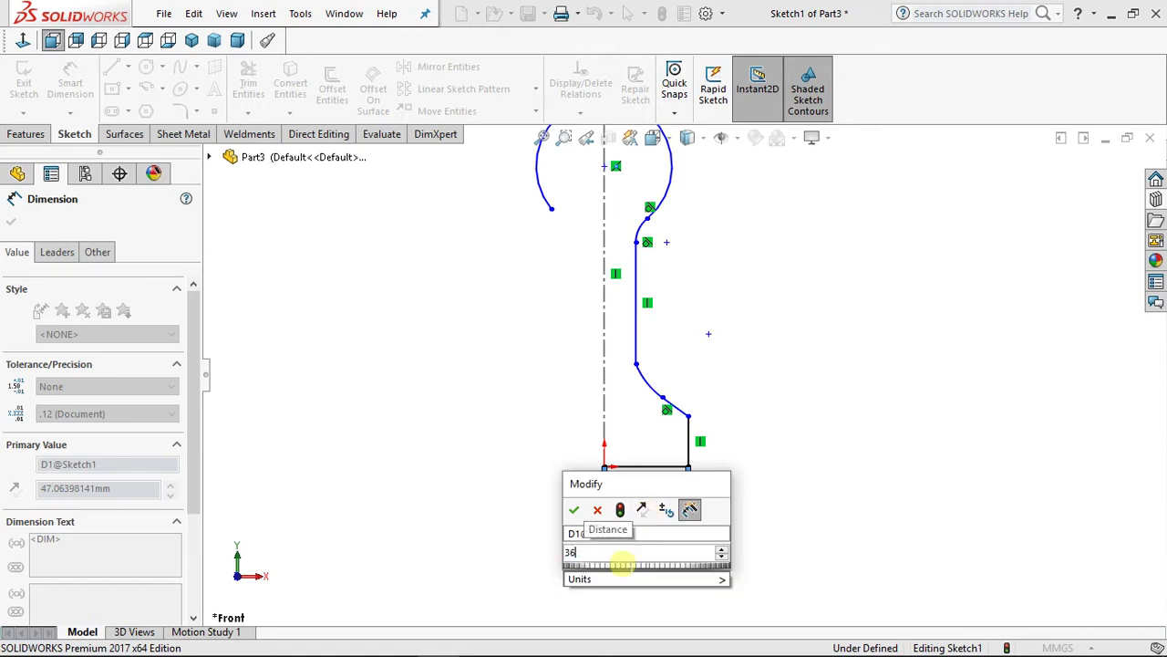
pyautogui.click(576, 514)
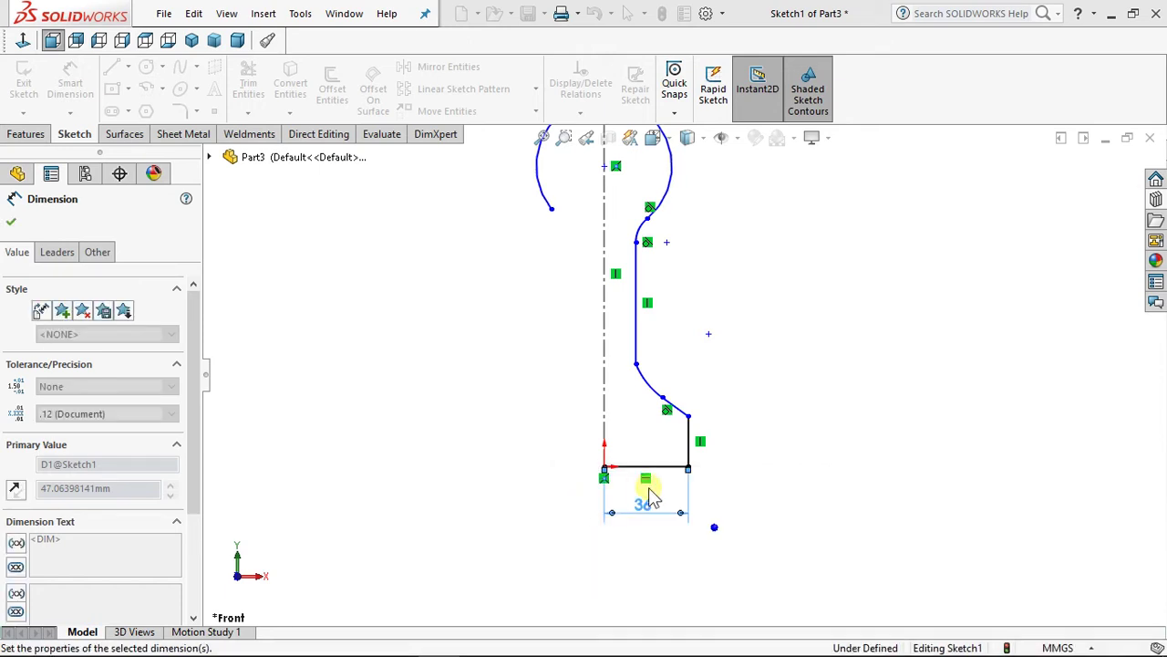
# Step: Dimension the angle between the short vertical side line and the slanted line to 122 degrees
pyautogui.scroll(-3, 666, 443)
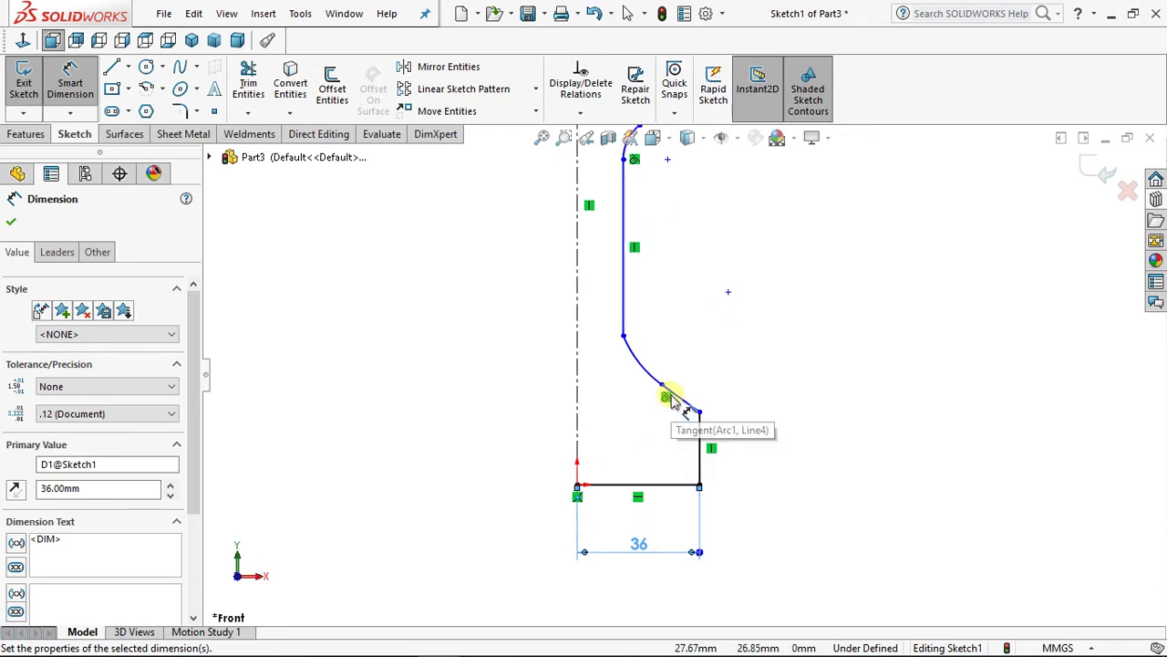
pyautogui.click(703, 427)
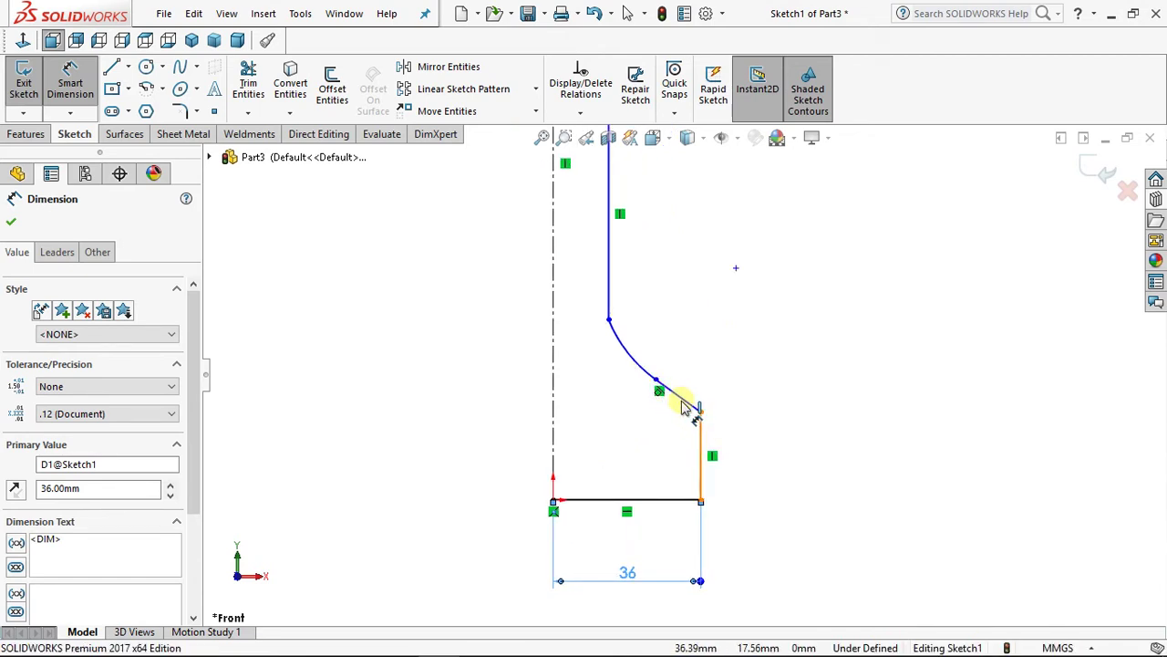
pyautogui.click(679, 398)
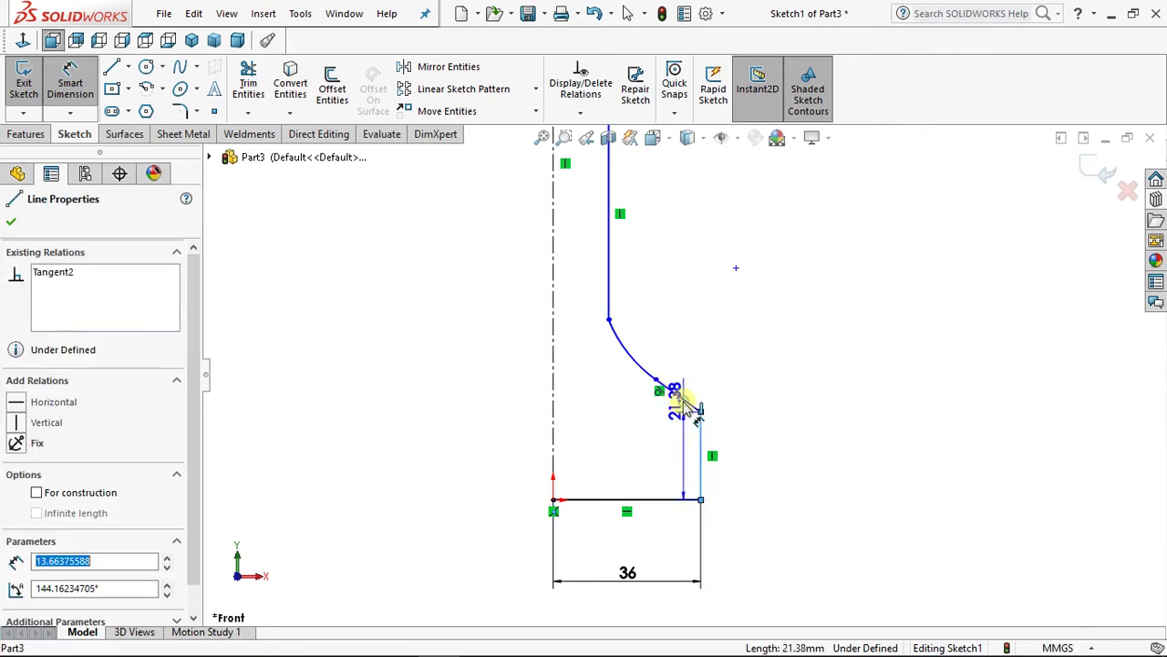
pyautogui.click(655, 430)
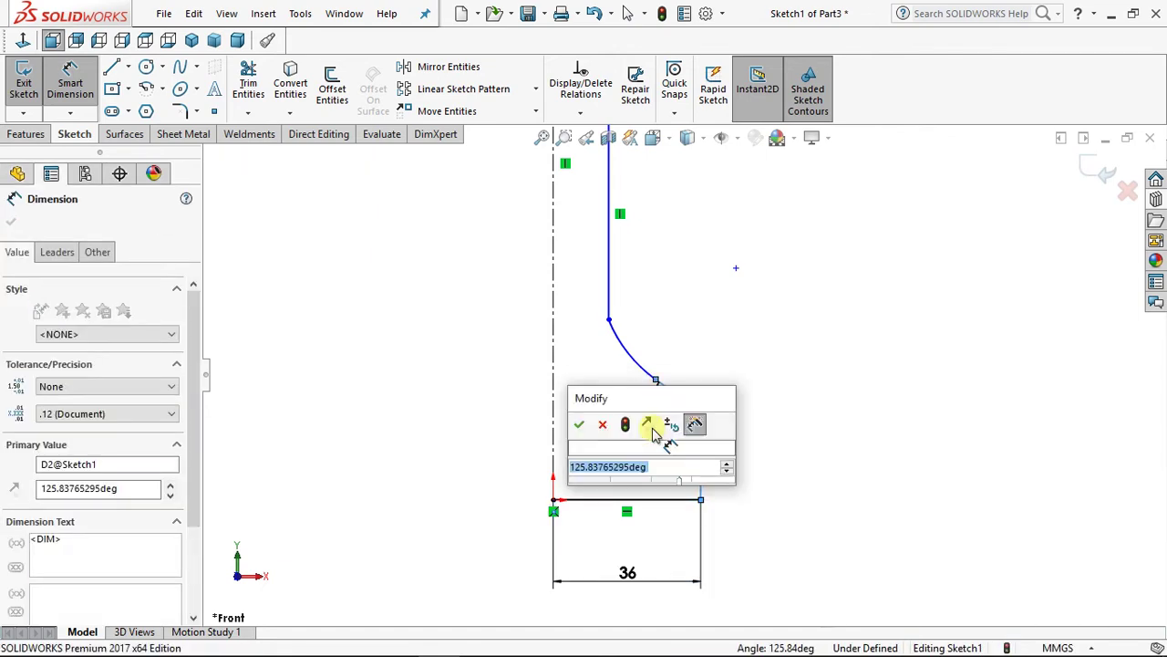
pyautogui.write('122')
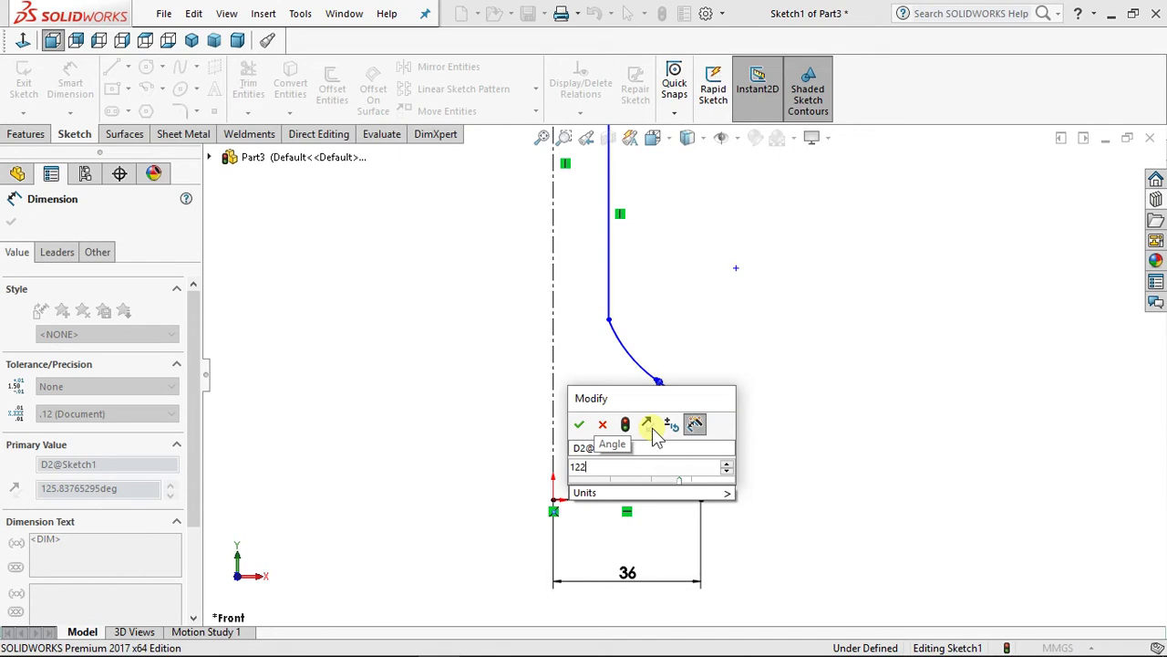
pyautogui.press('Return')
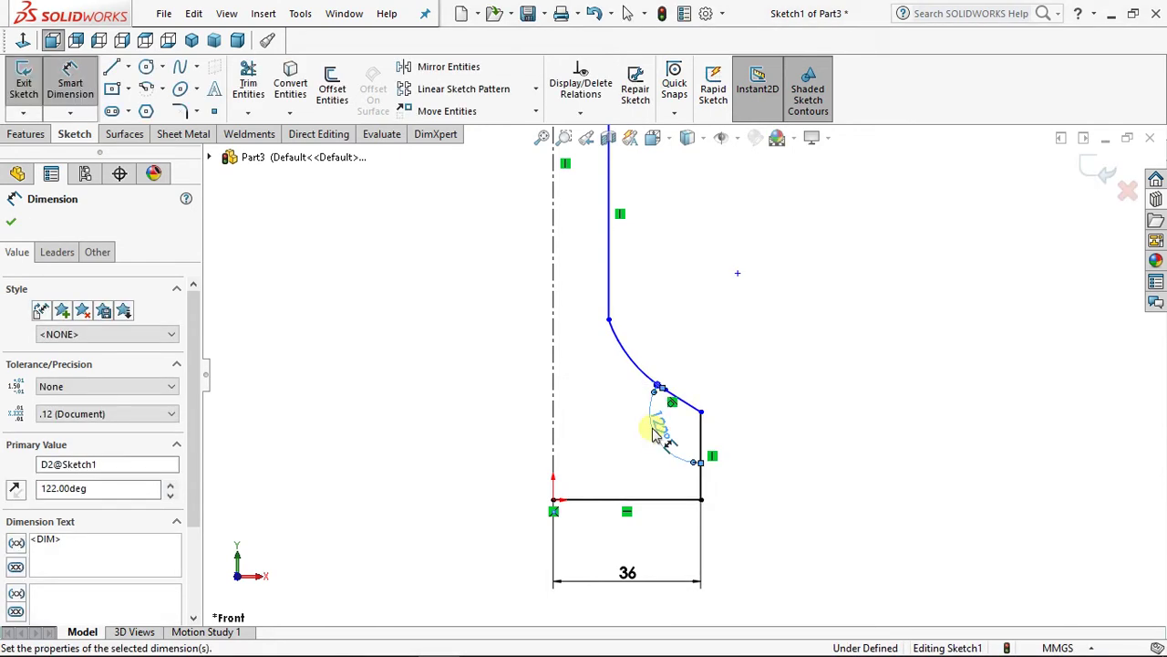
# Step: Dimension the horizontal extent of the short slanted line to 3.5 mm
pyautogui.scroll(-2, 665, 396)
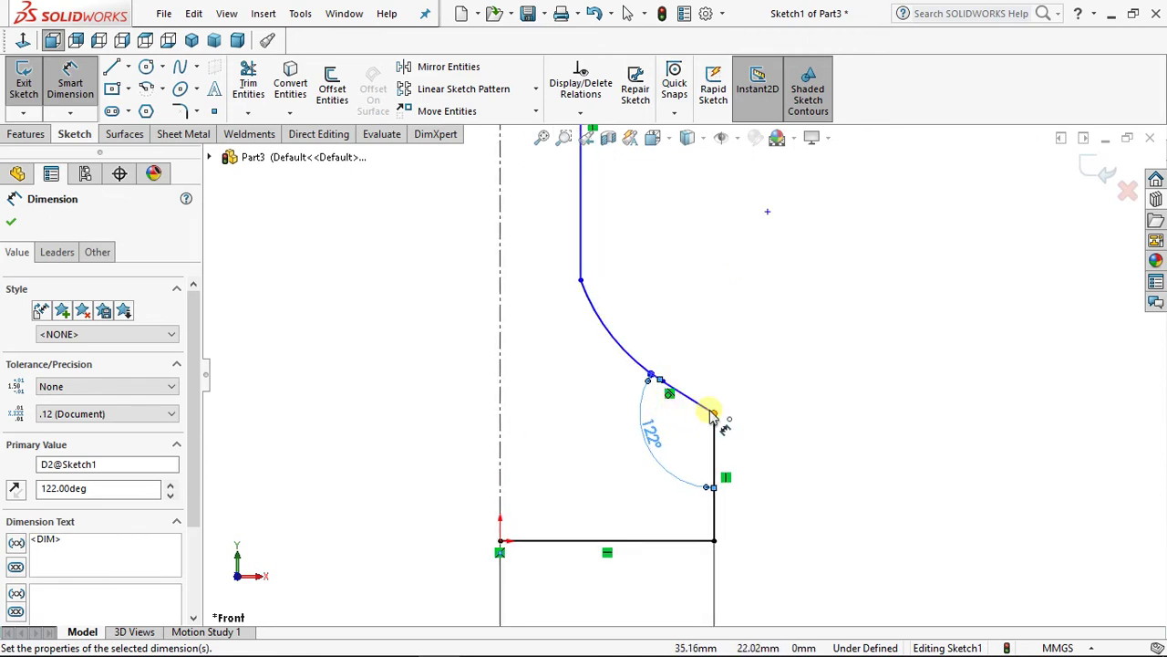
pyautogui.click(701, 410)
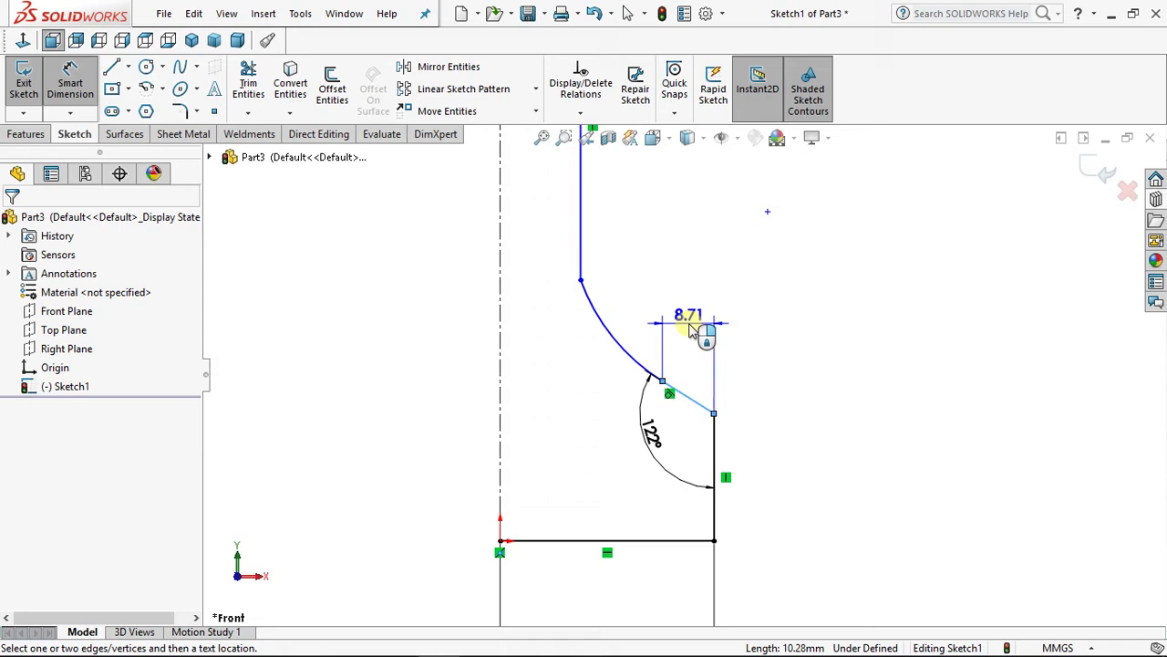
pyautogui.click(692, 328)
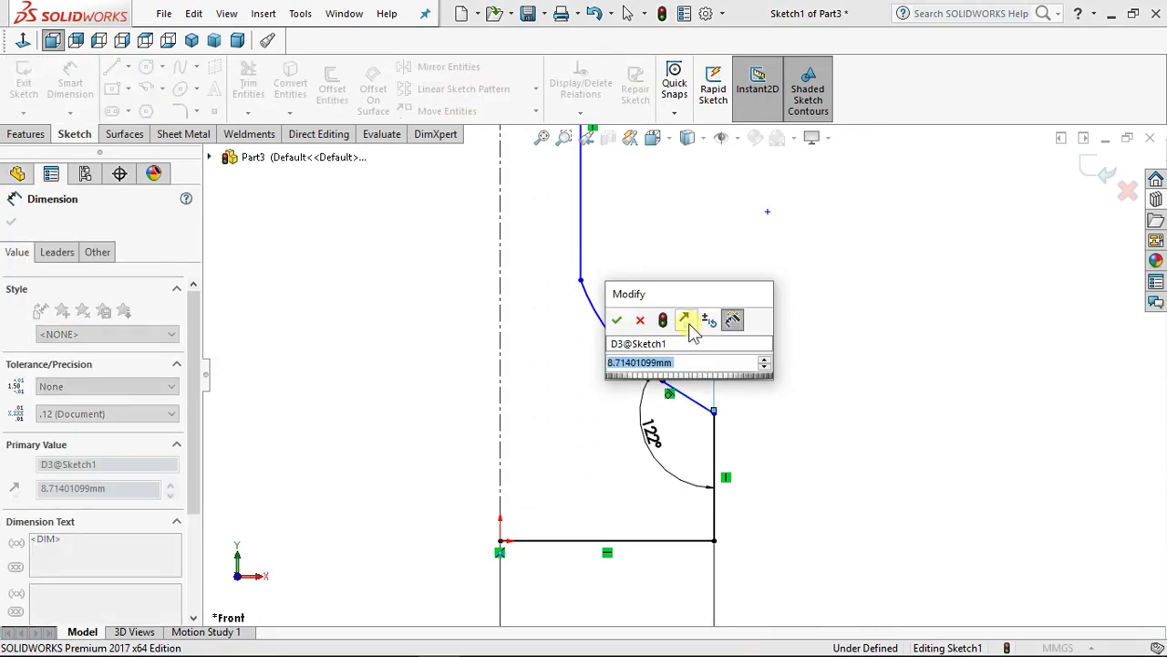
pyautogui.write('3.5')
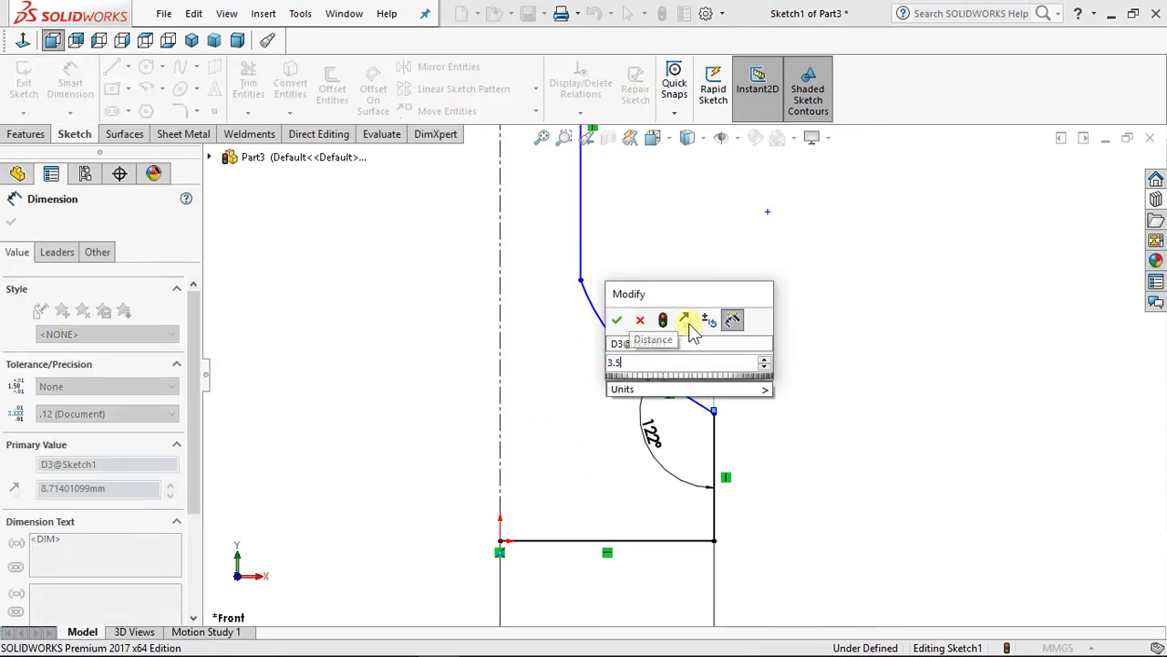
pyautogui.press('Return')
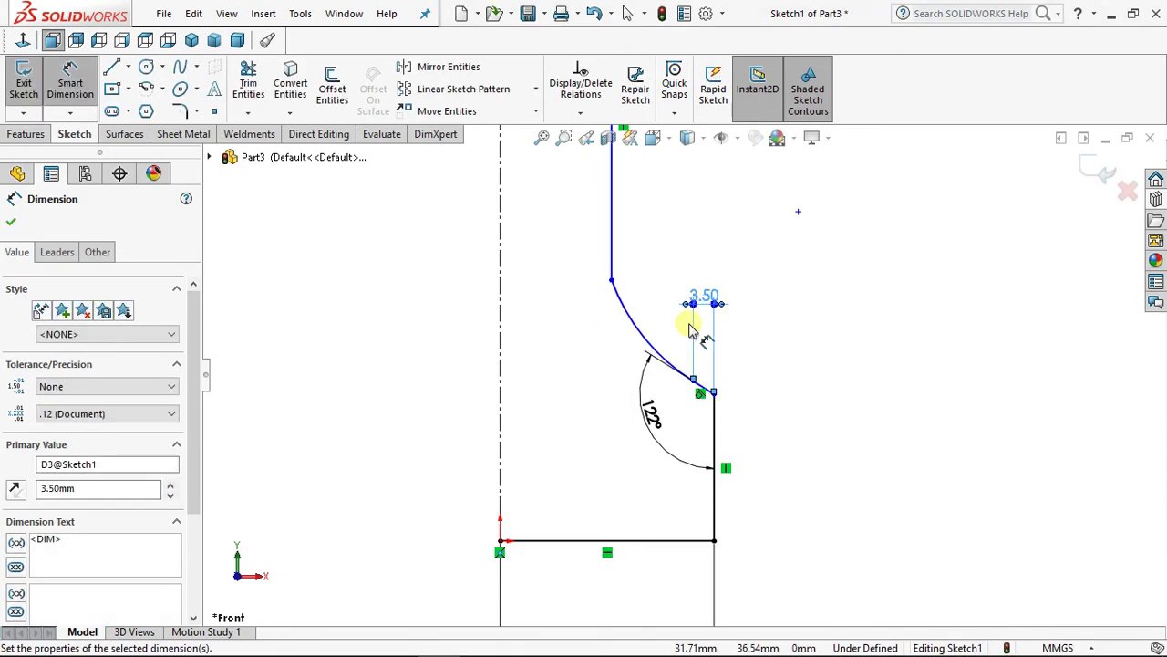
# Step: Dimension the radius of the lower arc, between the slanted line and the long vertical line, to 50 mm
pyautogui.scroll(1, 702, 390)
pyautogui.scroll(-1, 644, 338)
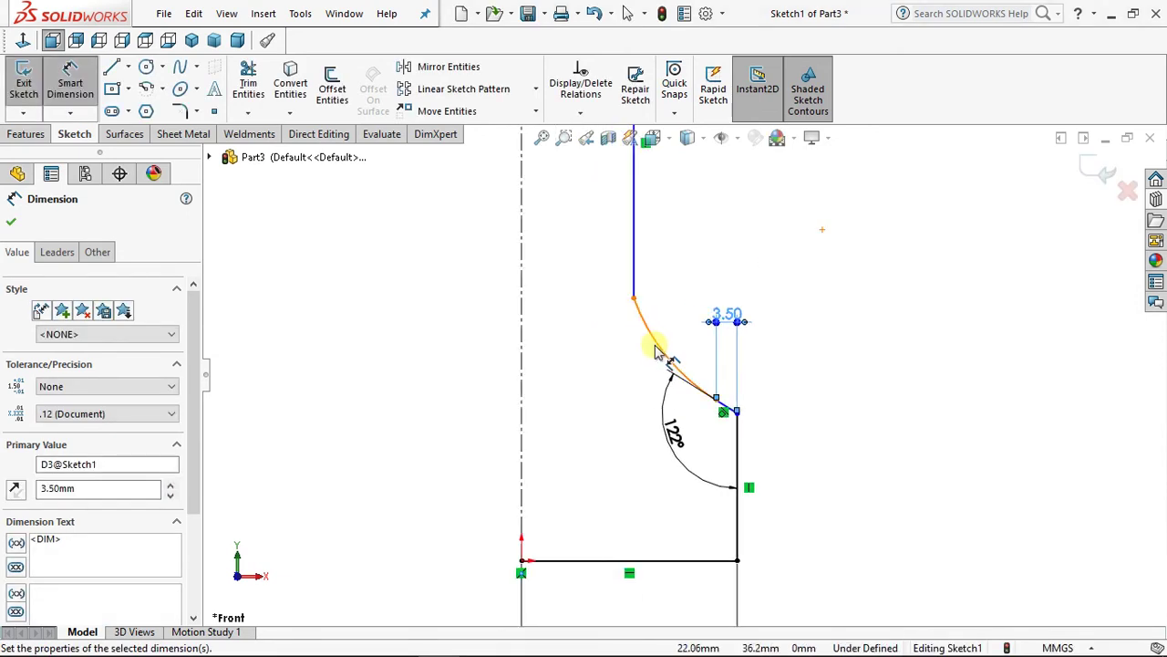
pyautogui.click(658, 350)
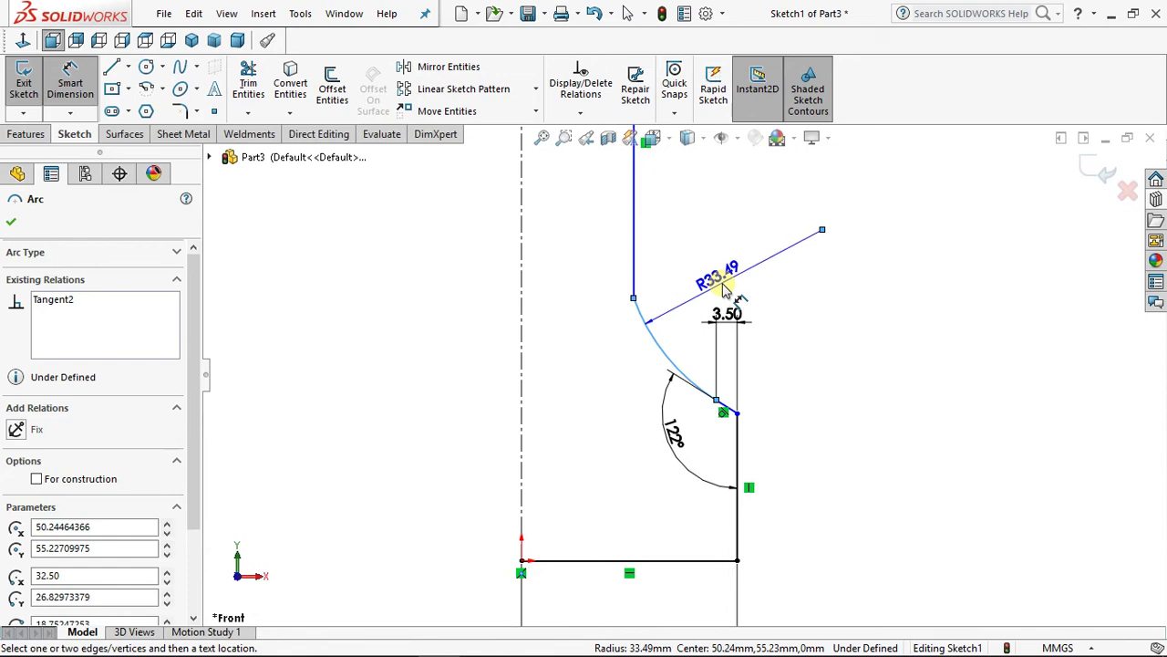
pyautogui.click(724, 288)
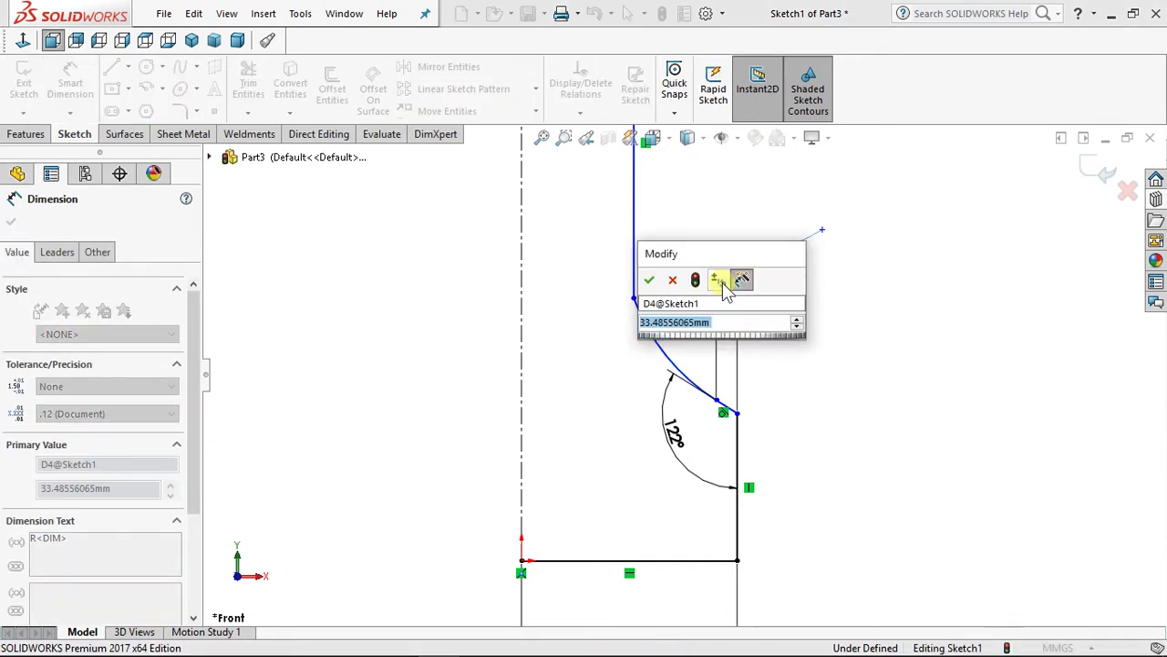
pyautogui.write('50')
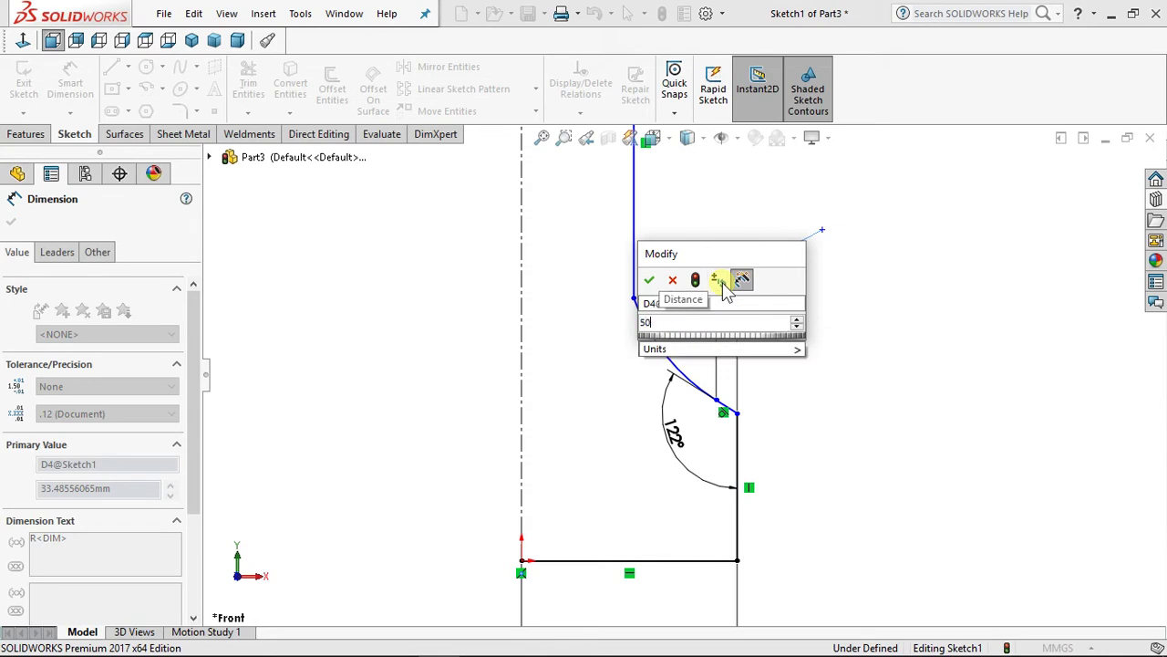
pyautogui.press('Return')
# Step: Dimension the radius of the upper transition arc, between the long vertical line and the large circular arc, to 50 mm
pyautogui.scroll(3, 653, 219)
pyautogui.scroll(-5, 662, 292)
pyautogui.scroll(-2, 671, 354)
pyautogui.click(672, 281)
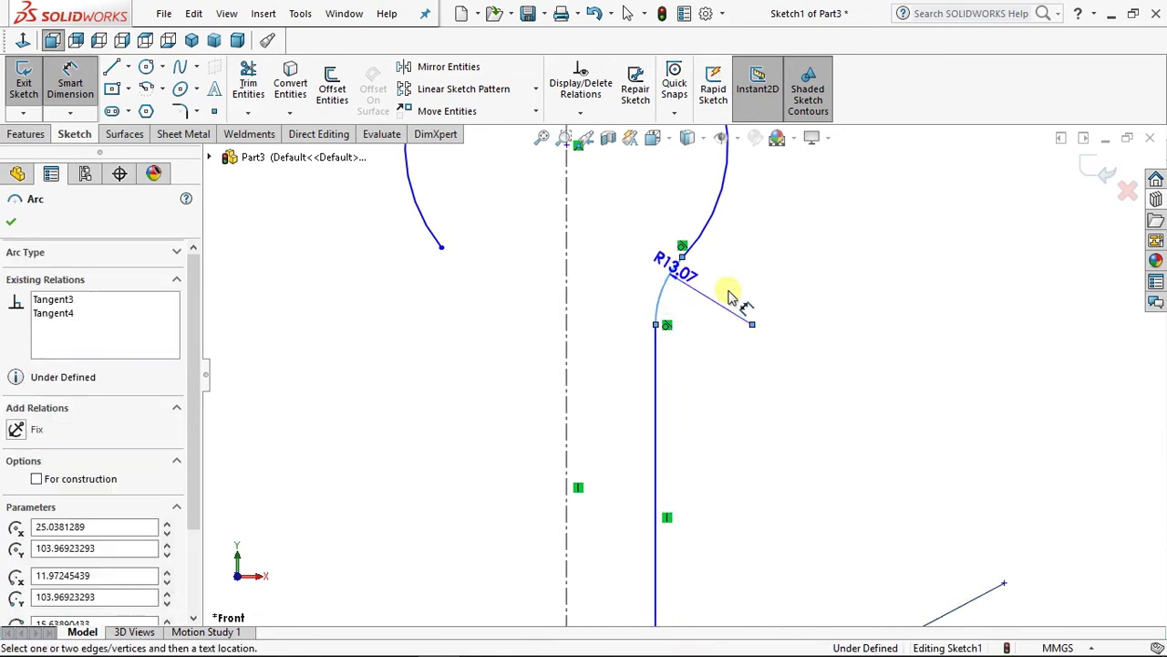
pyautogui.click(709, 294)
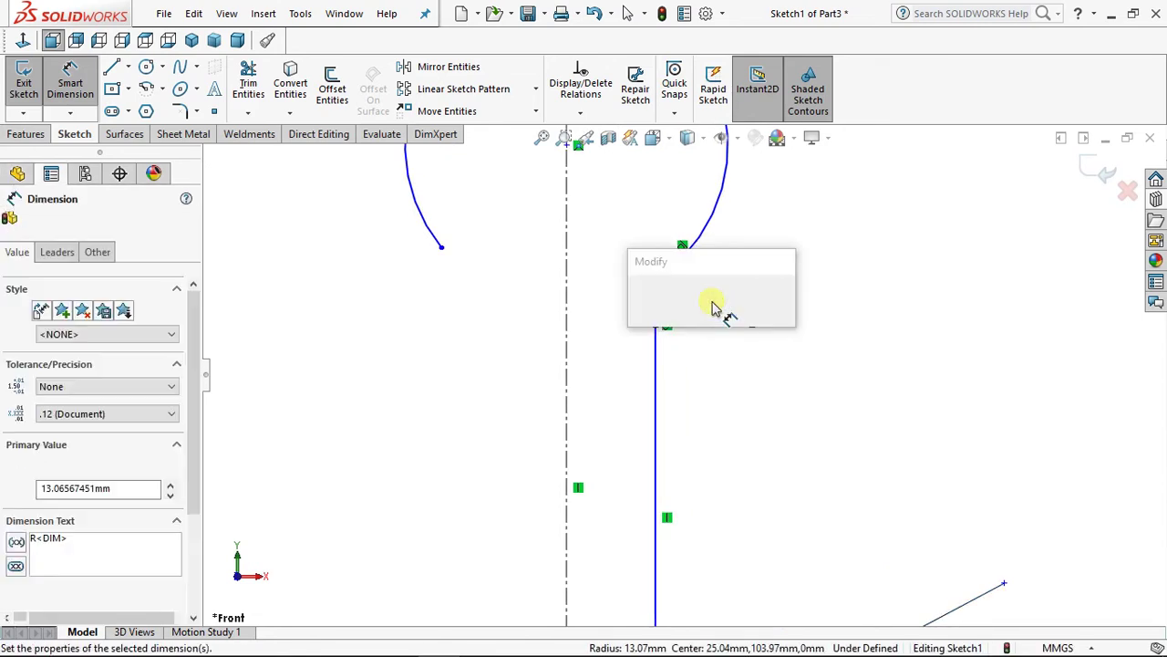
pyautogui.write('50')
pyautogui.press('Return')
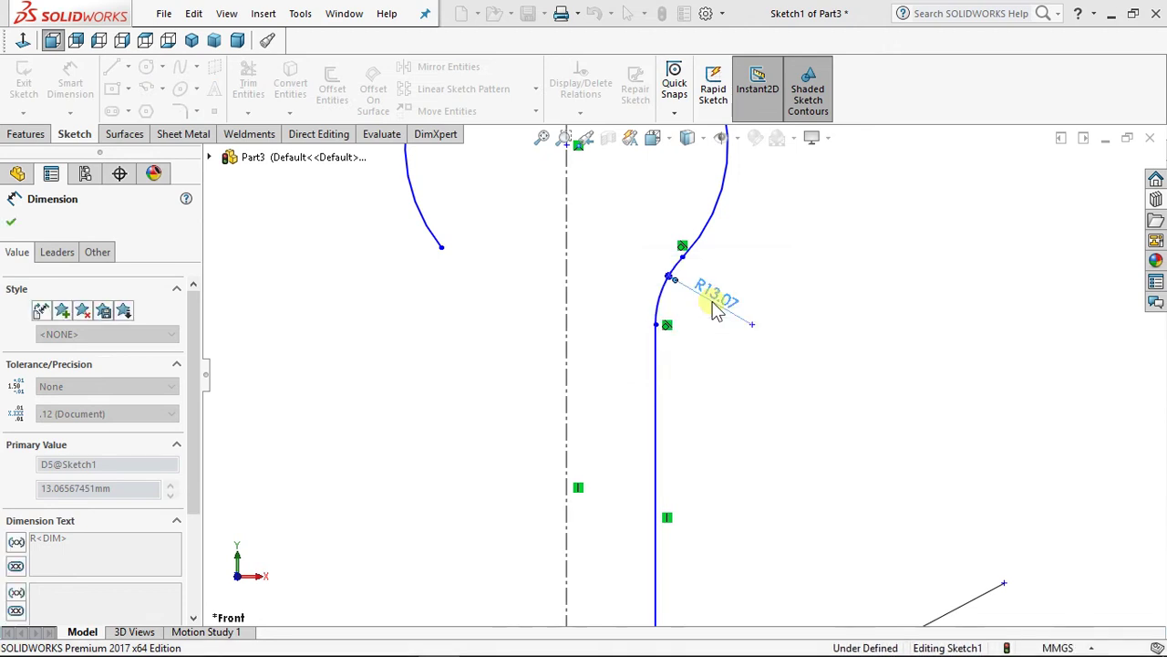
pyautogui.scroll(2, 716, 308)
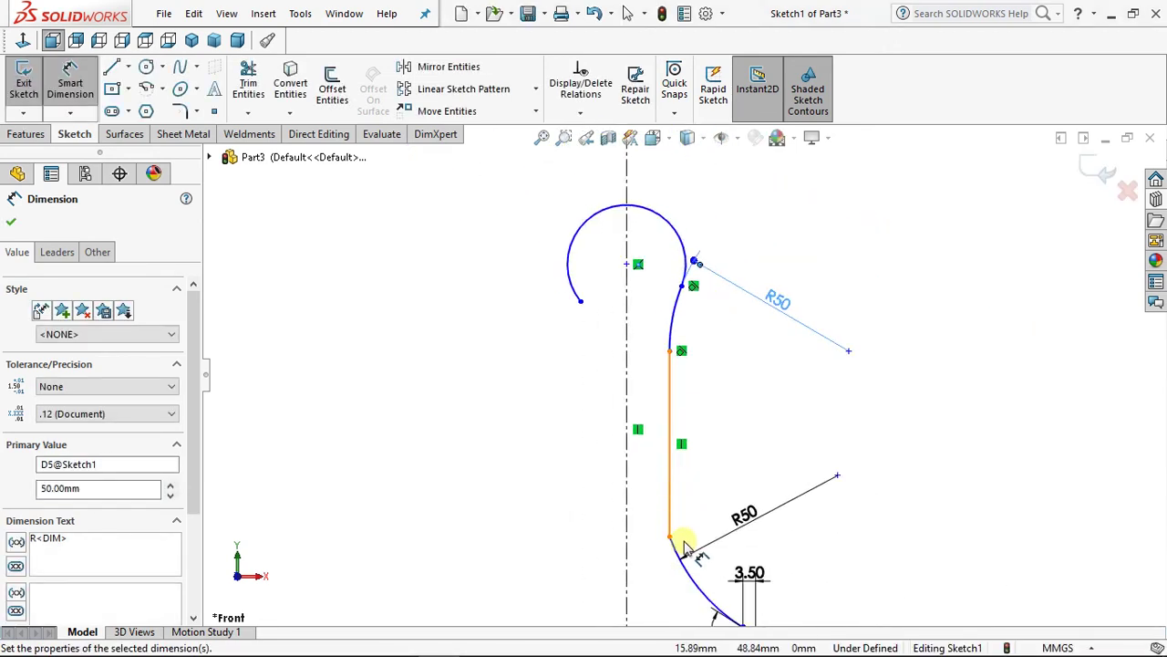
# Step: Dimension the radius of the large circular arc at the top of the profile to 14 mm
pyautogui.scroll(-3, 680, 547)
pyautogui.scroll(2, 650, 219)
pyautogui.scroll(2, 650, 219)
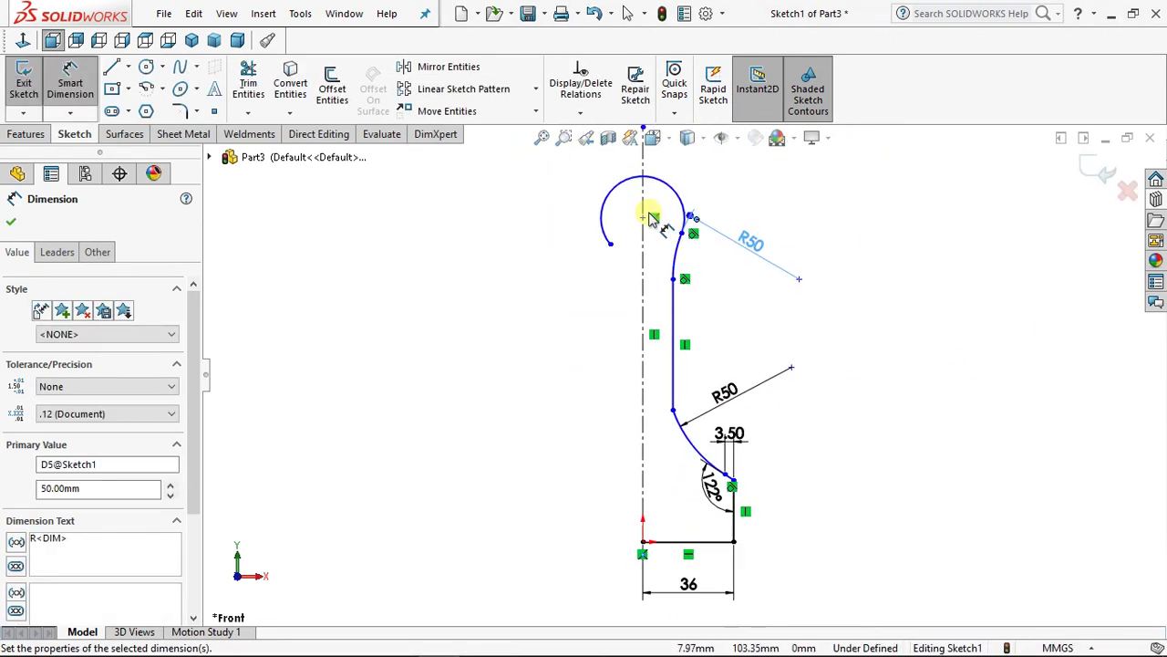
pyautogui.scroll(-2, 675, 206)
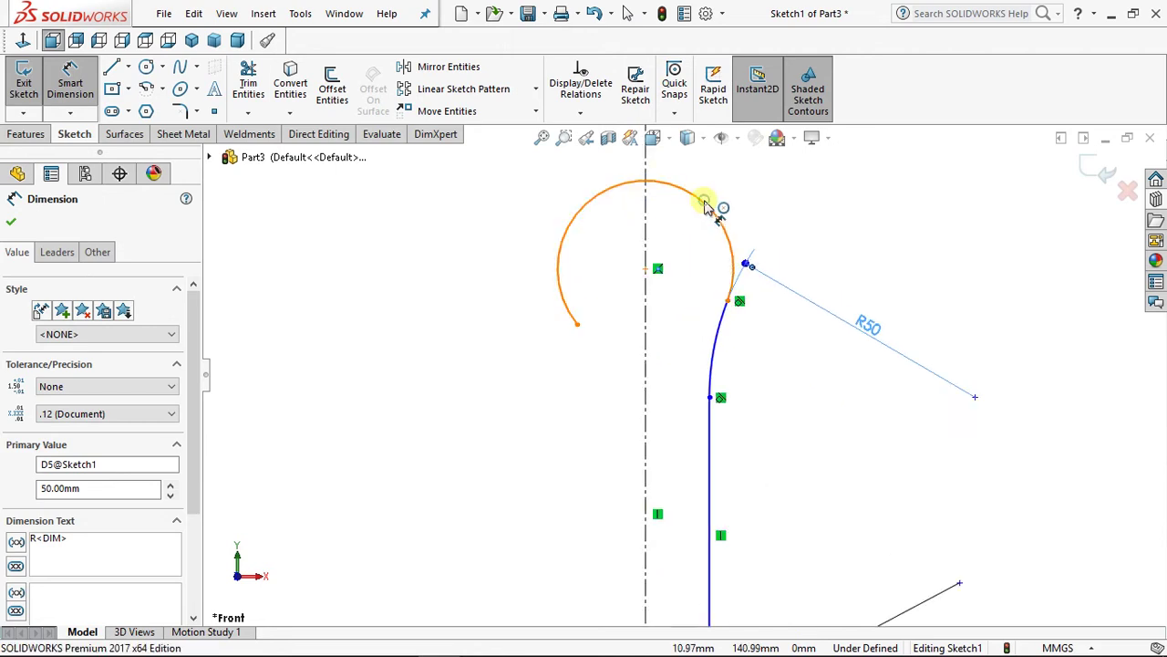
pyautogui.click(707, 205)
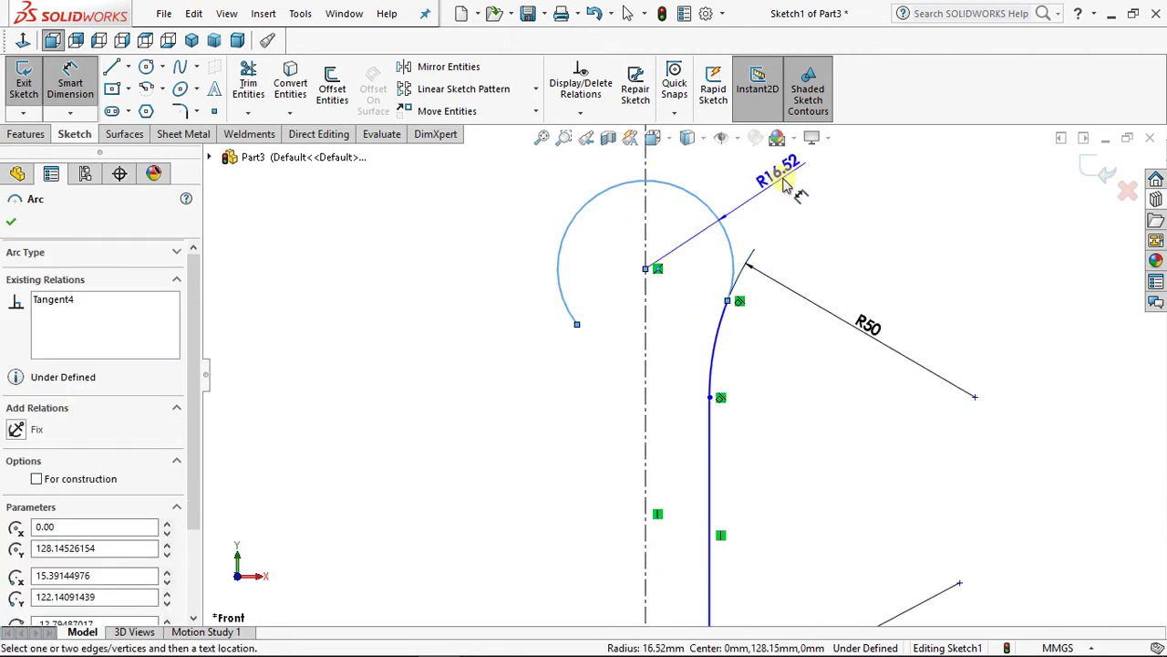
pyautogui.click(786, 185)
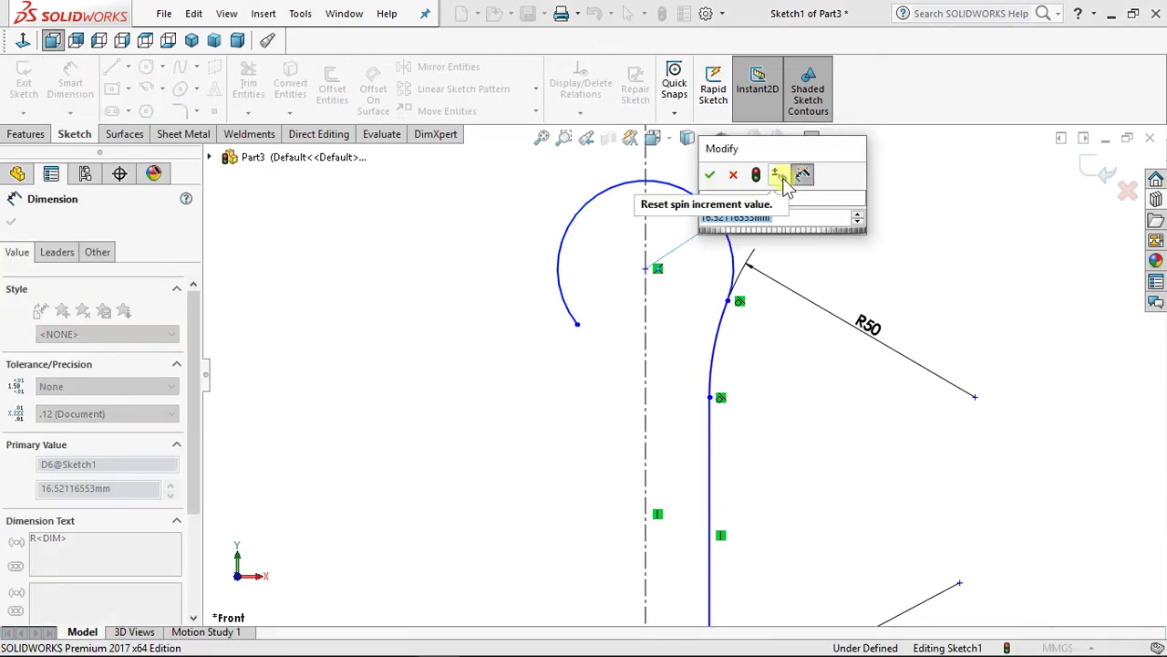
pyautogui.write('14')
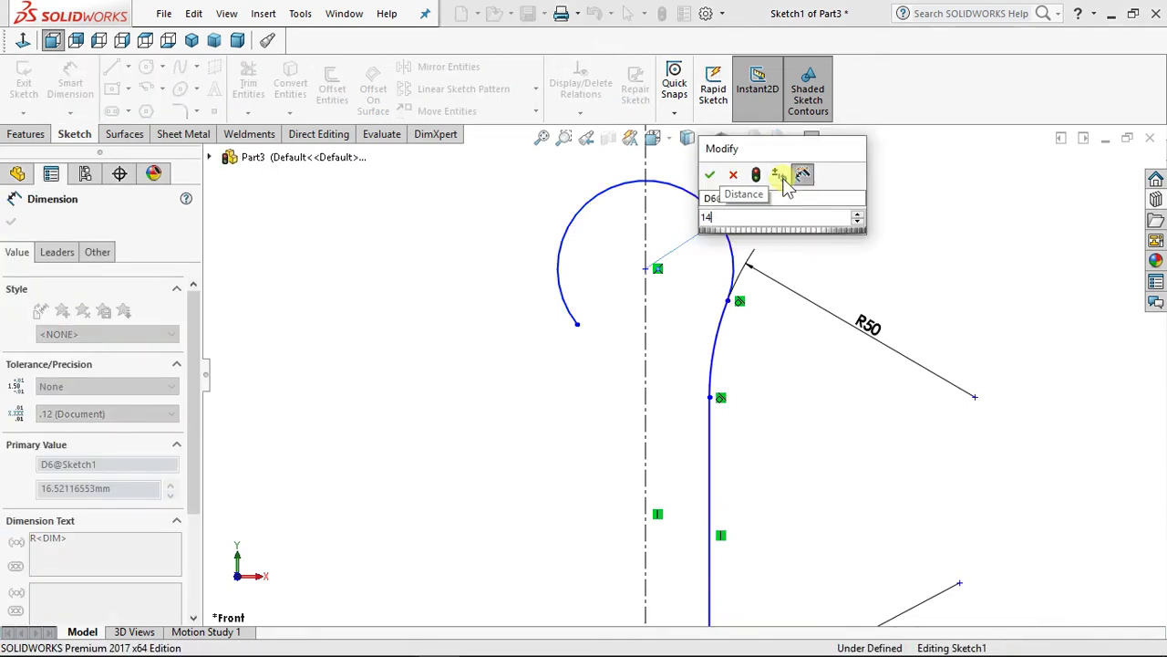
pyautogui.press('Return')
# Step: Dimension the length of the short vertical side line at the base of the profile to 25 mm
pyautogui.scroll(-3, 672, 552)
pyautogui.scroll(4, 773, 544)
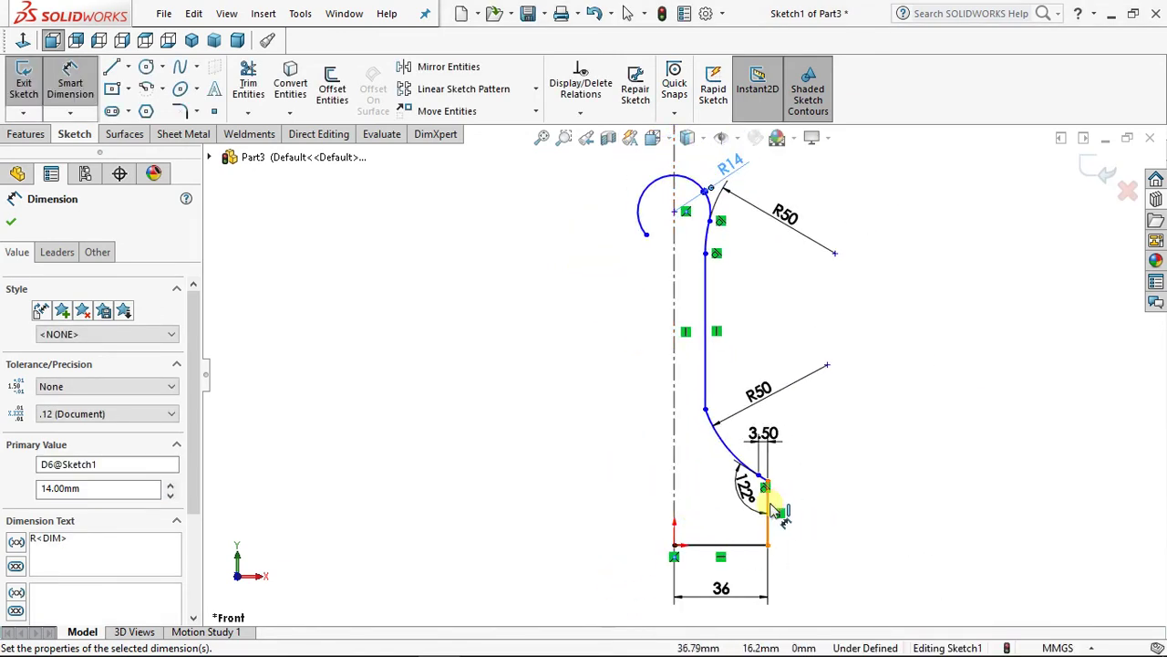
pyautogui.click(773, 511)
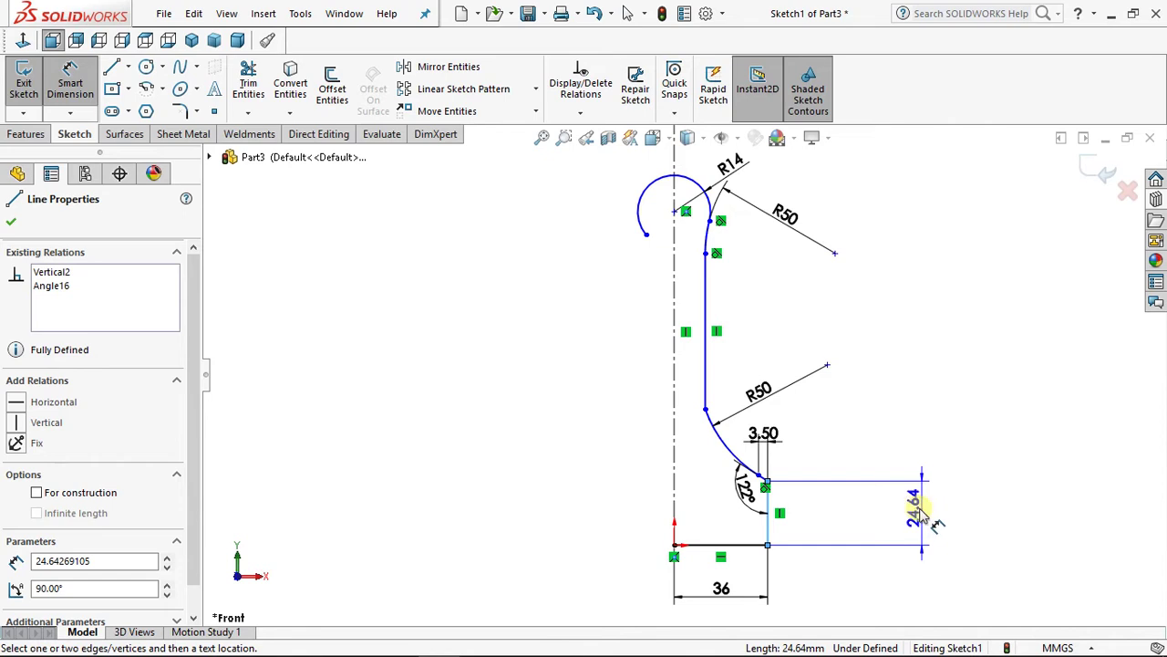
pyautogui.click(889, 513)
pyautogui.write('25')
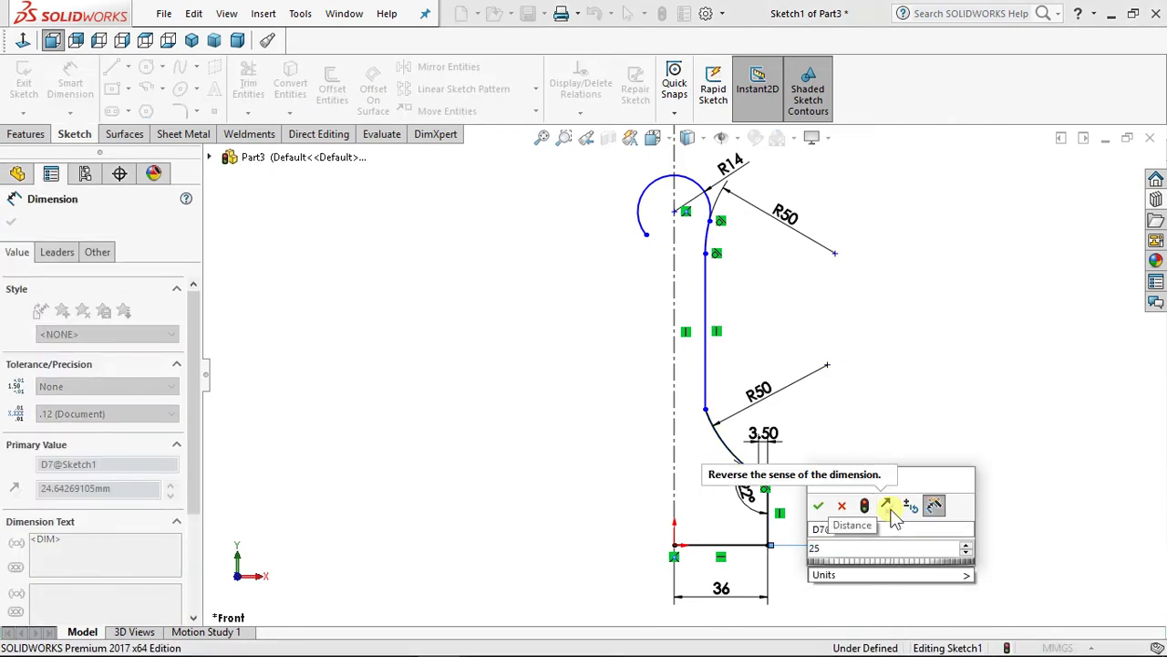
pyautogui.press('Return')
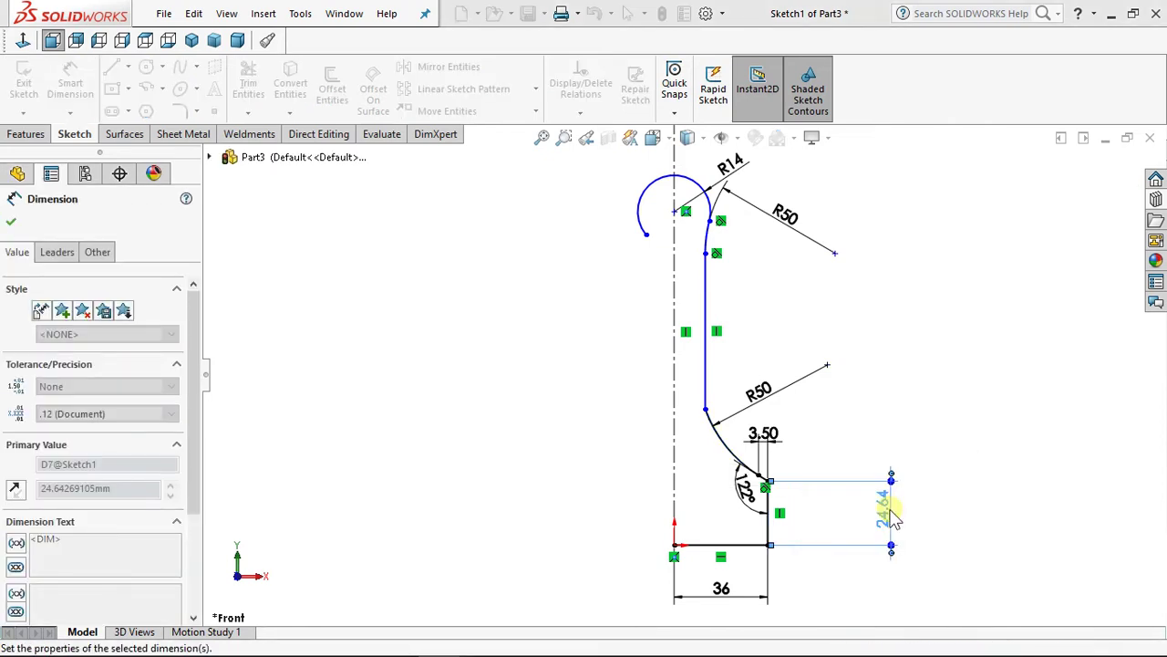
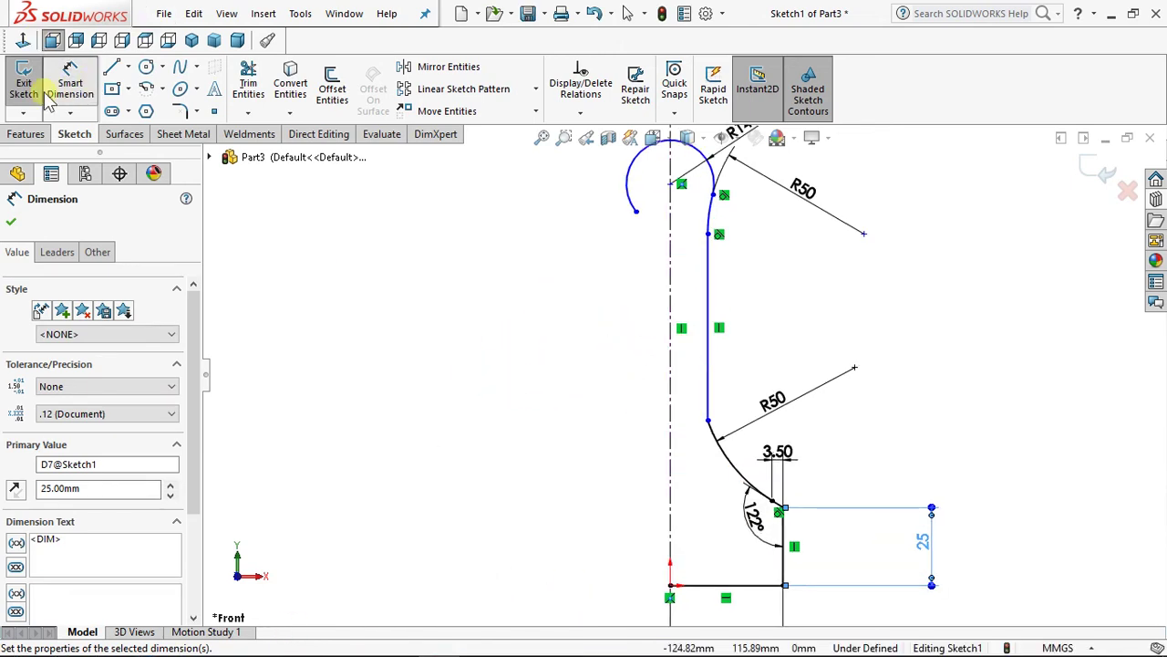
# Step: Add a tangent relation between the lower R50 arc and the long vertical line
pyautogui.click(71, 80)
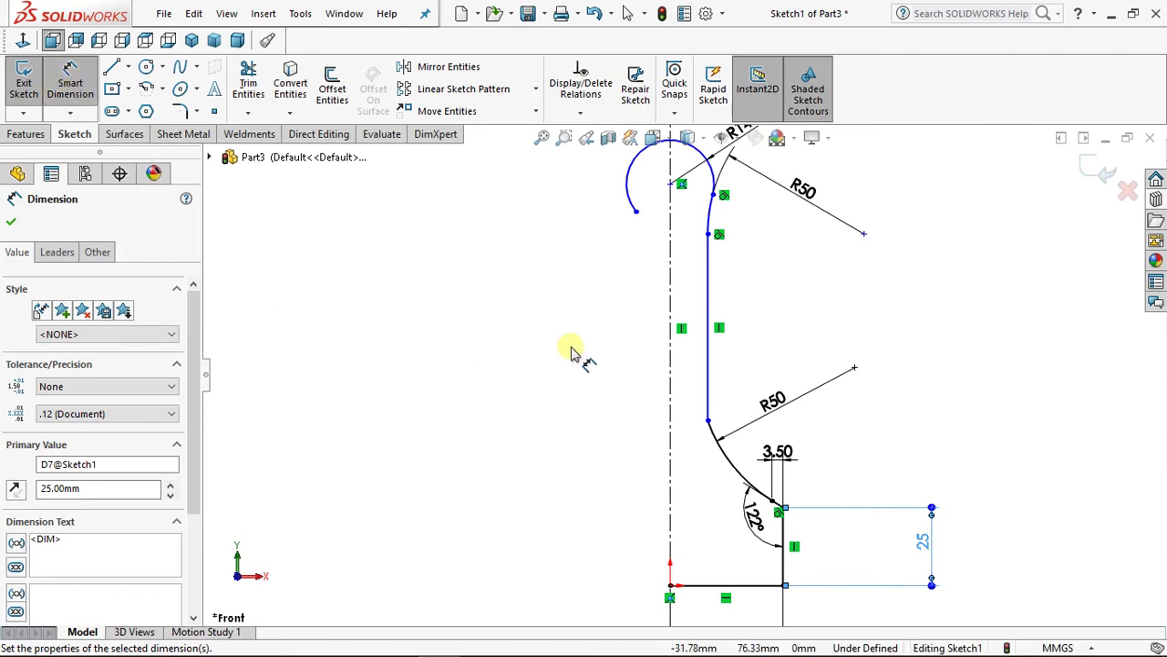
pyautogui.click(72, 87)
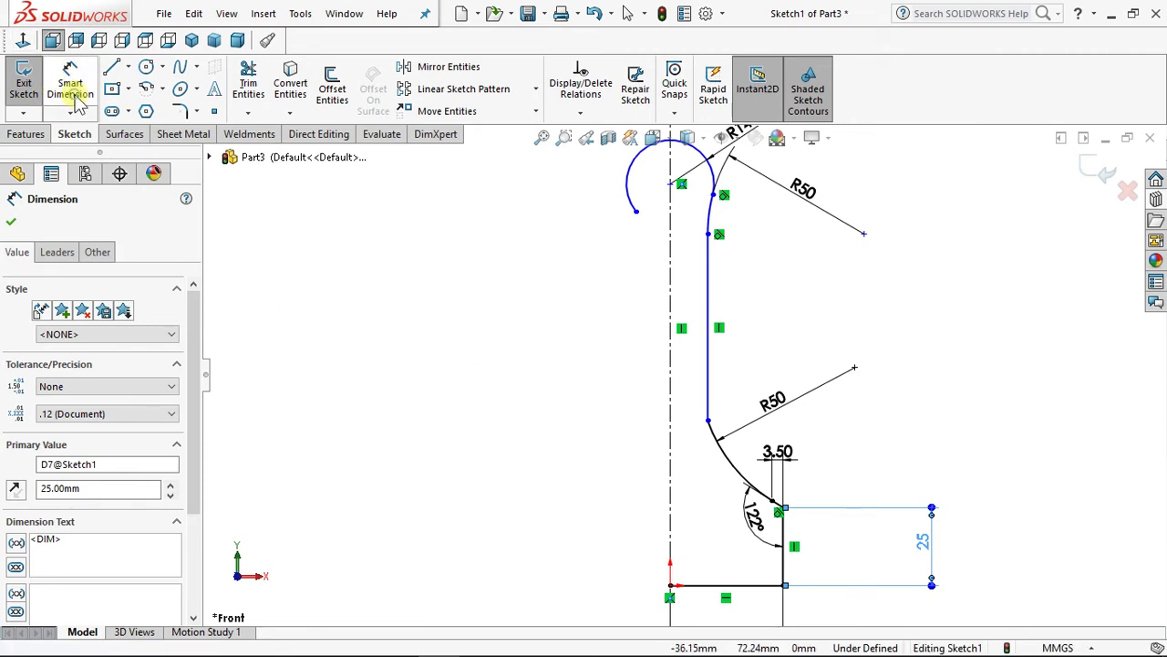
pyautogui.scroll(-2, 720, 472)
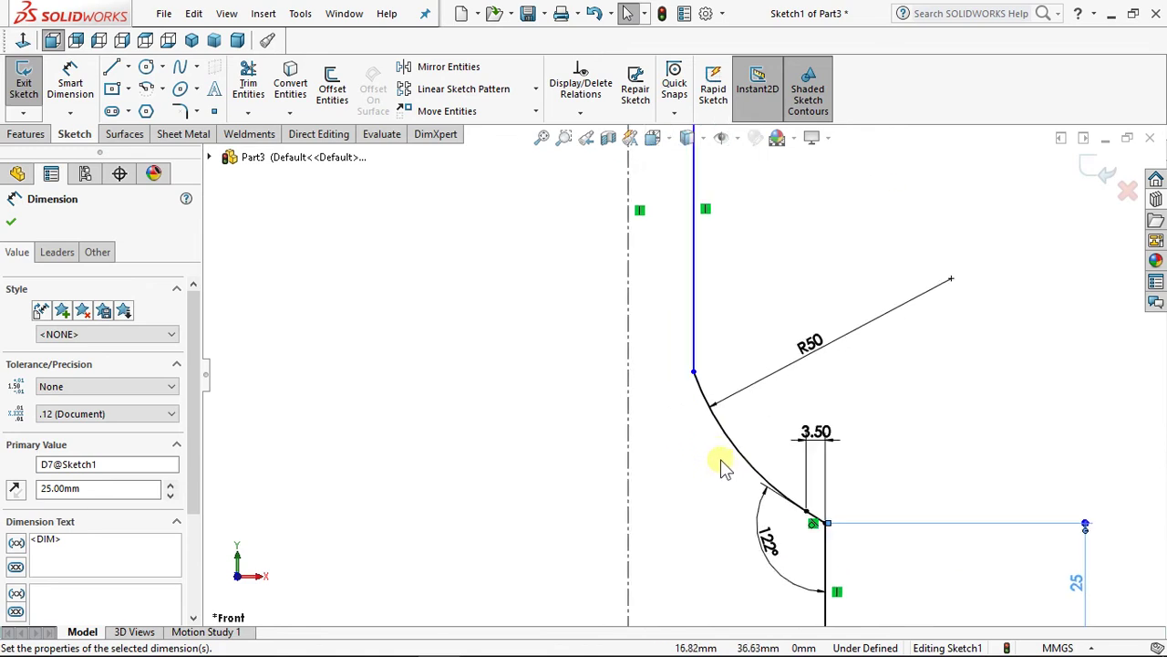
pyautogui.click(705, 401)
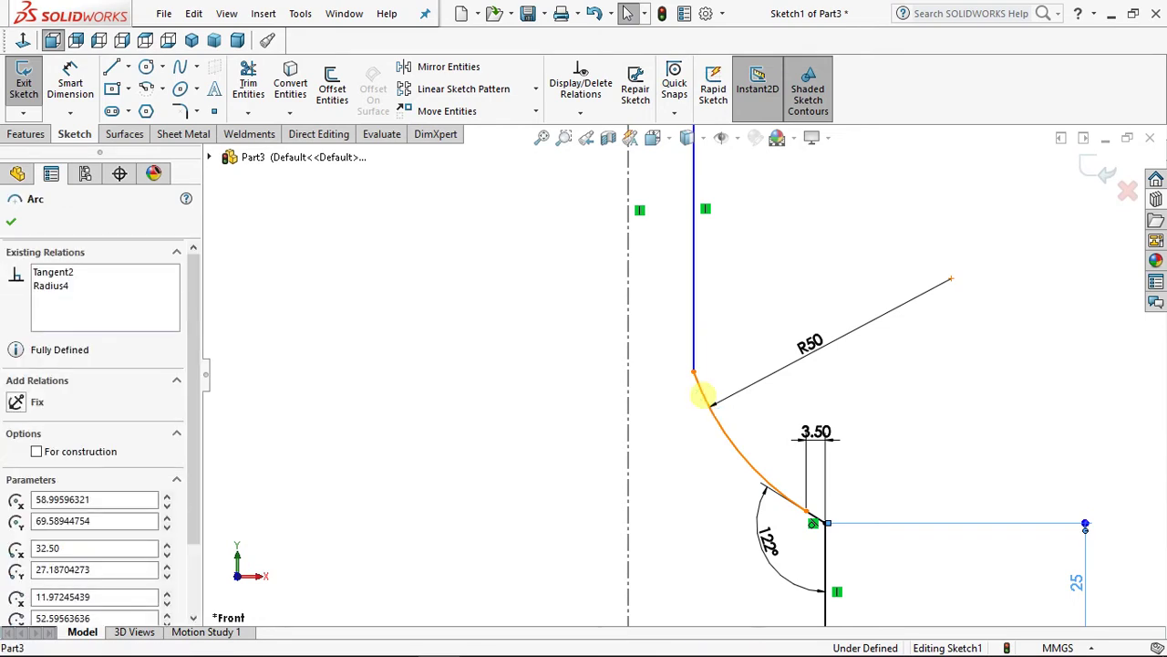
pyautogui.click(694, 341)
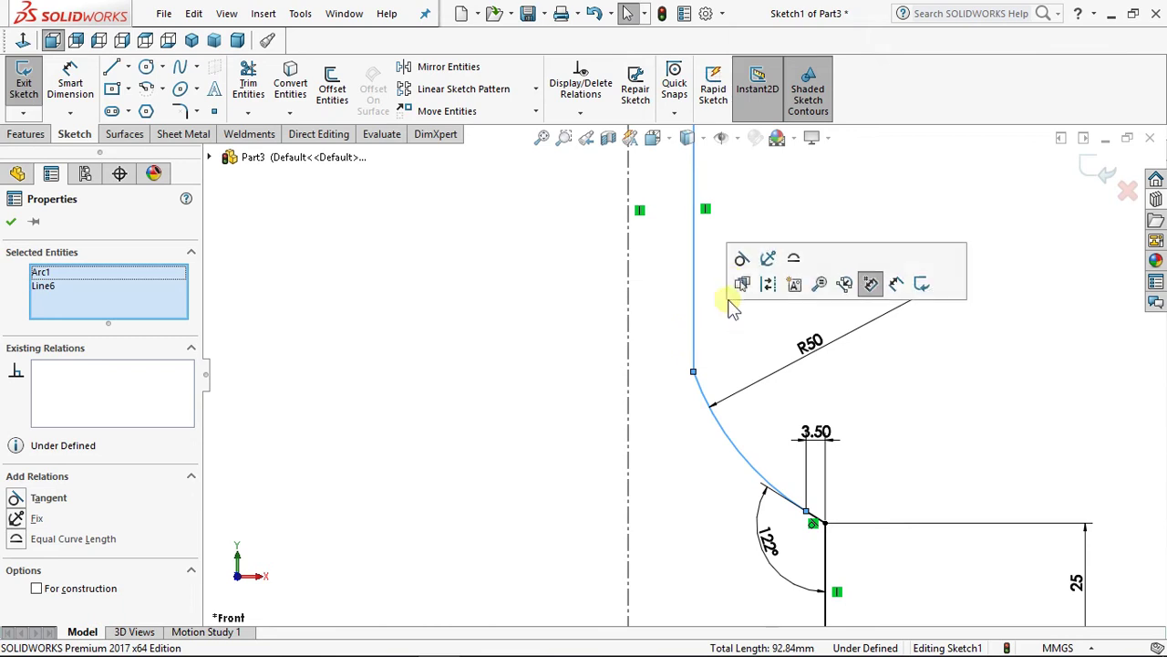
pyautogui.click(740, 259)
pyautogui.scroll(4, 541, 391)
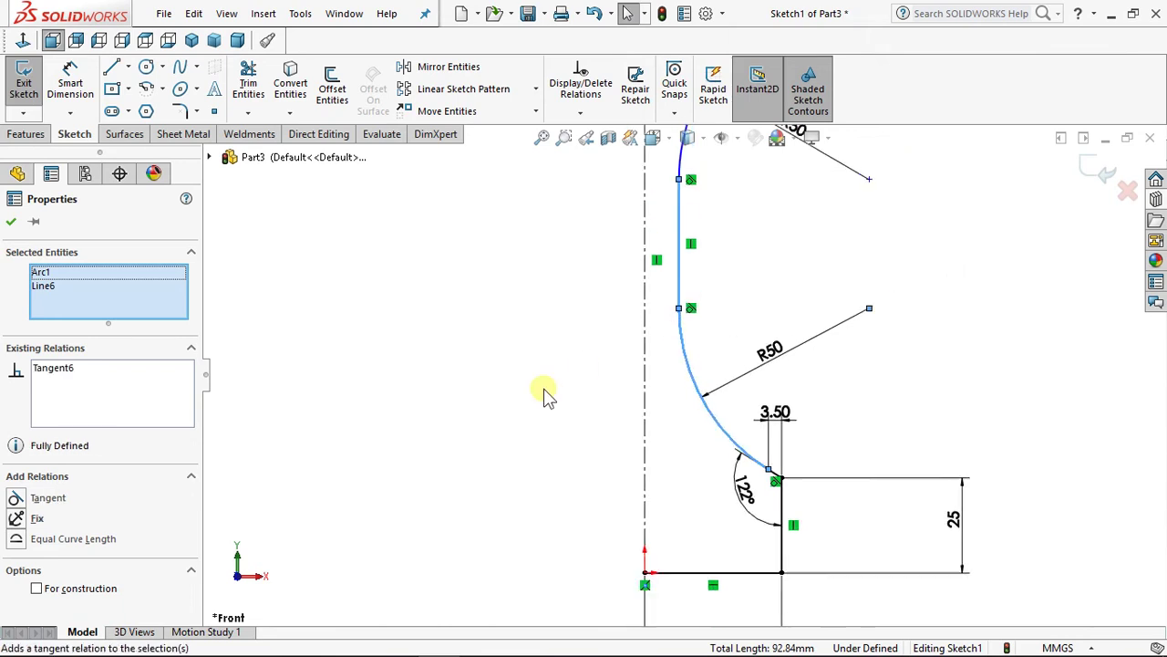
pyautogui.click(501, 361)
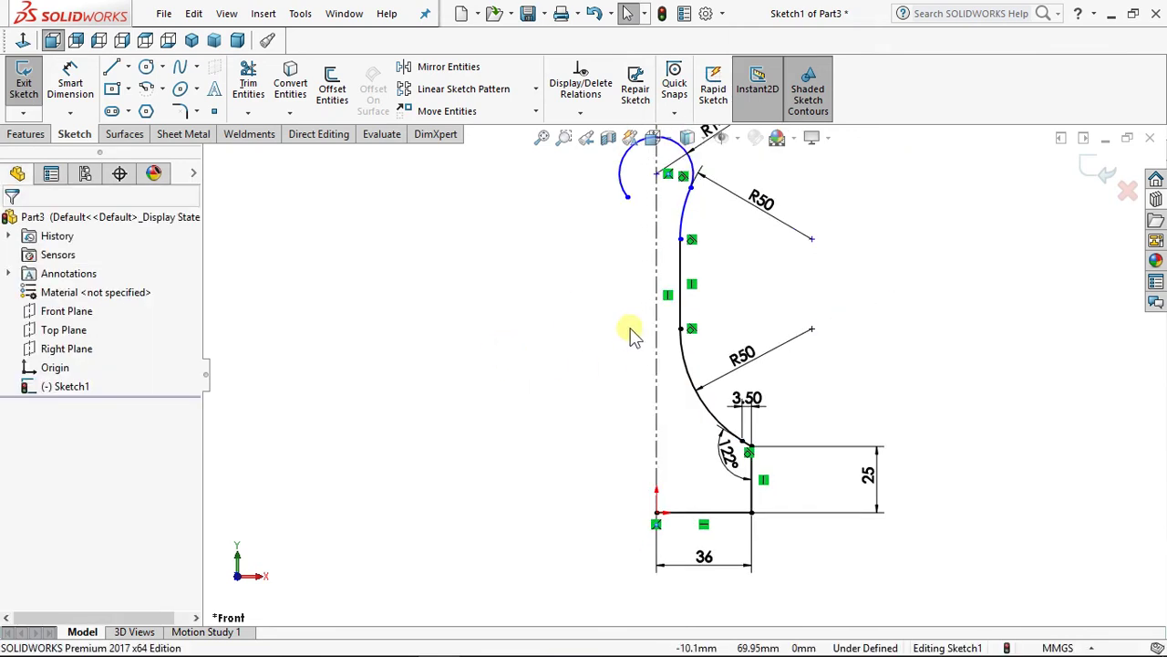
# Step: Dimension the vertical distance between the origin and the center of the top R14 arc to 125 mm
pyautogui.scroll(5, 630, 333)
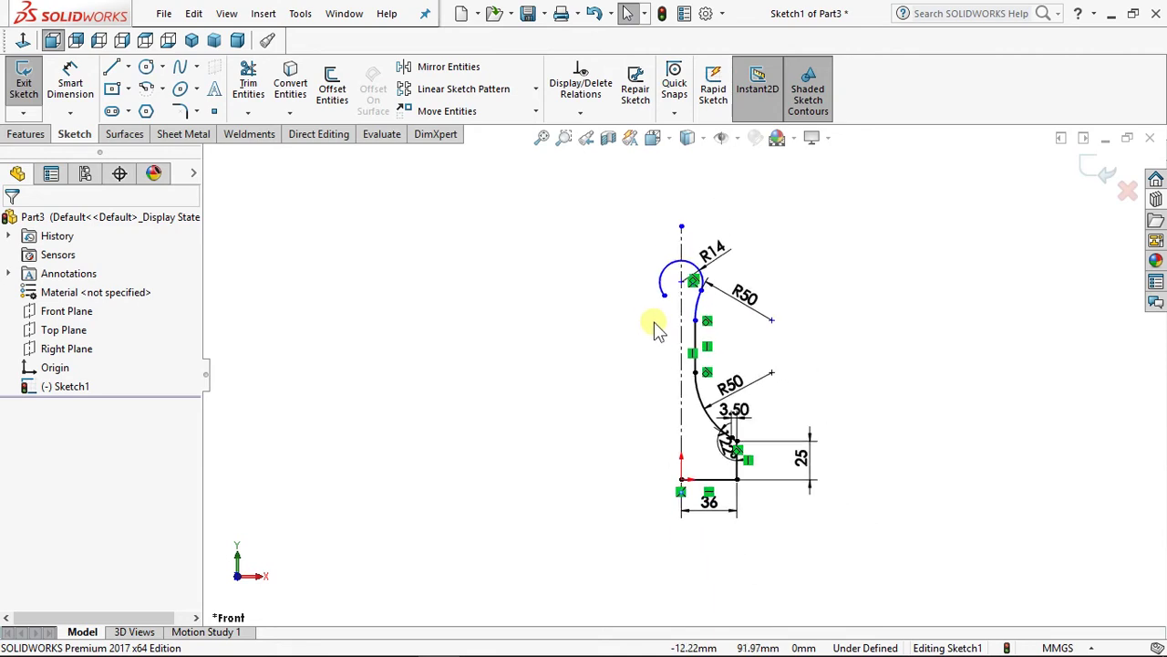
pyautogui.scroll(-1, 675, 311)
pyautogui.click(70, 84)
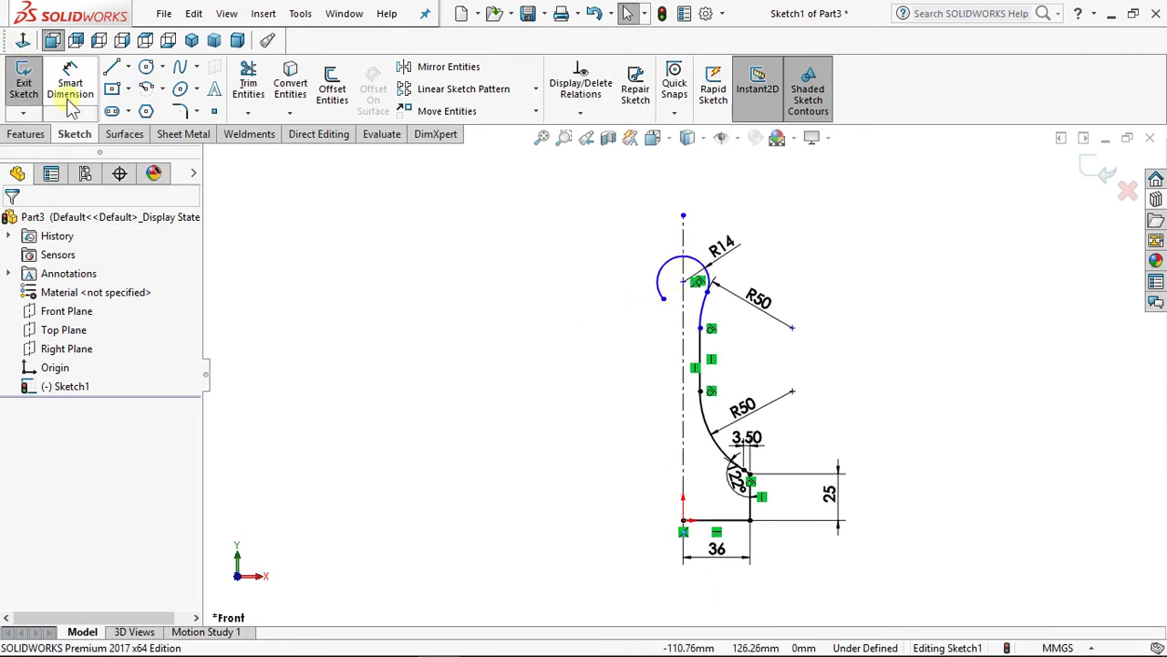
pyautogui.click(684, 282)
pyautogui.click(684, 521)
pyautogui.click(534, 406)
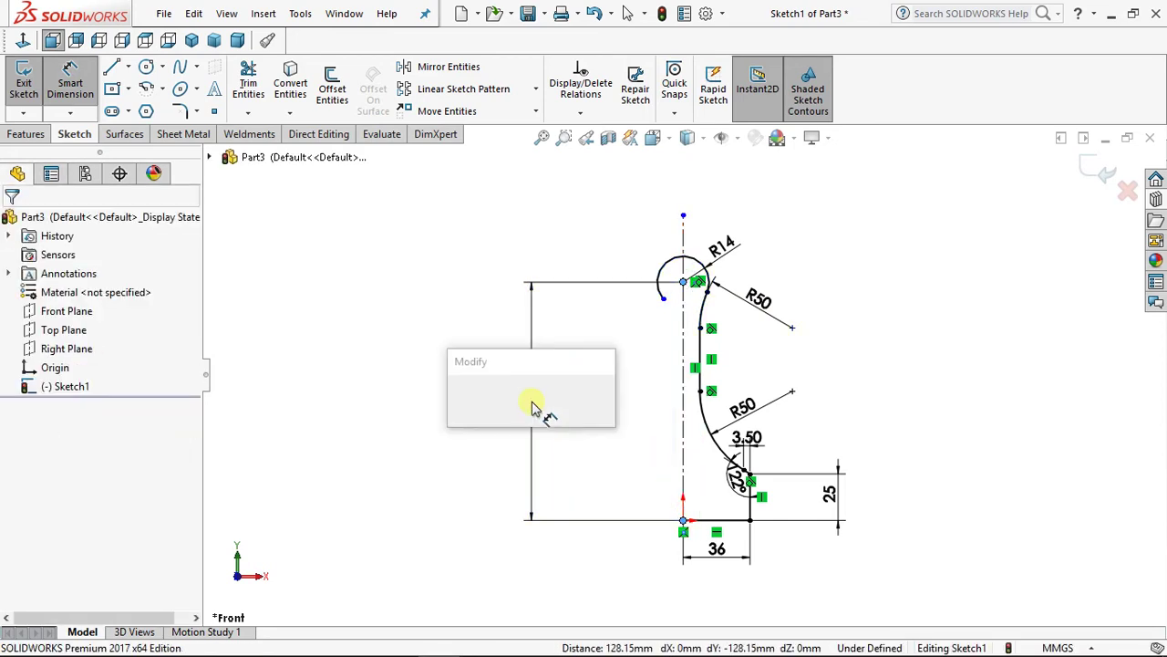
pyautogui.write('125')
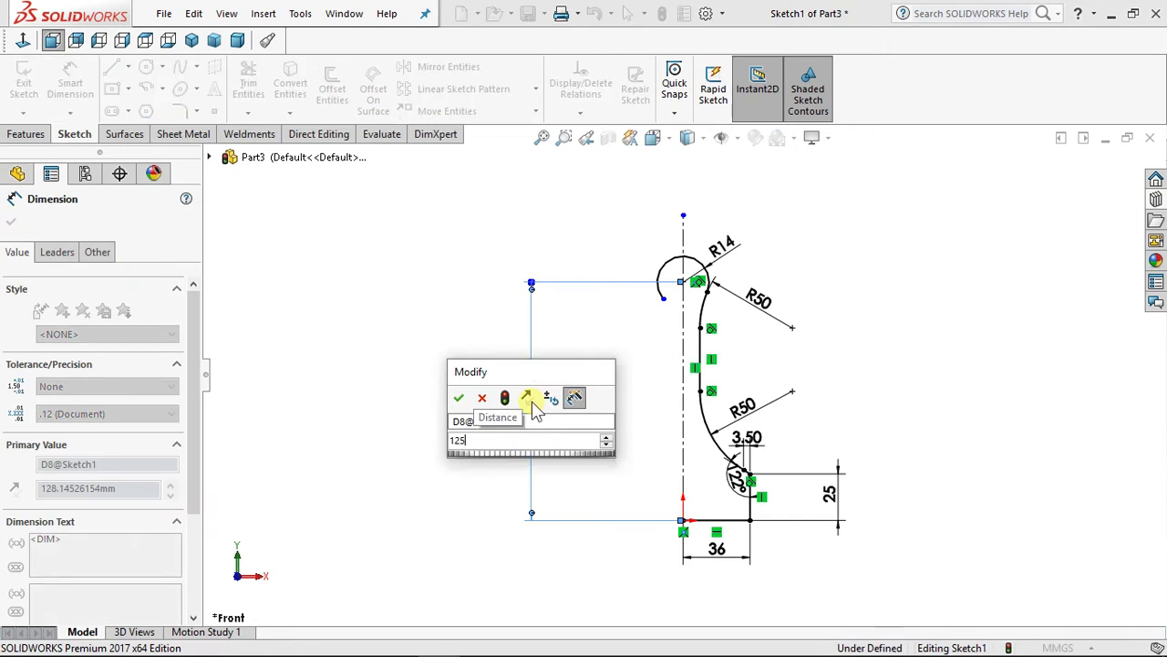
pyautogui.press('Return')
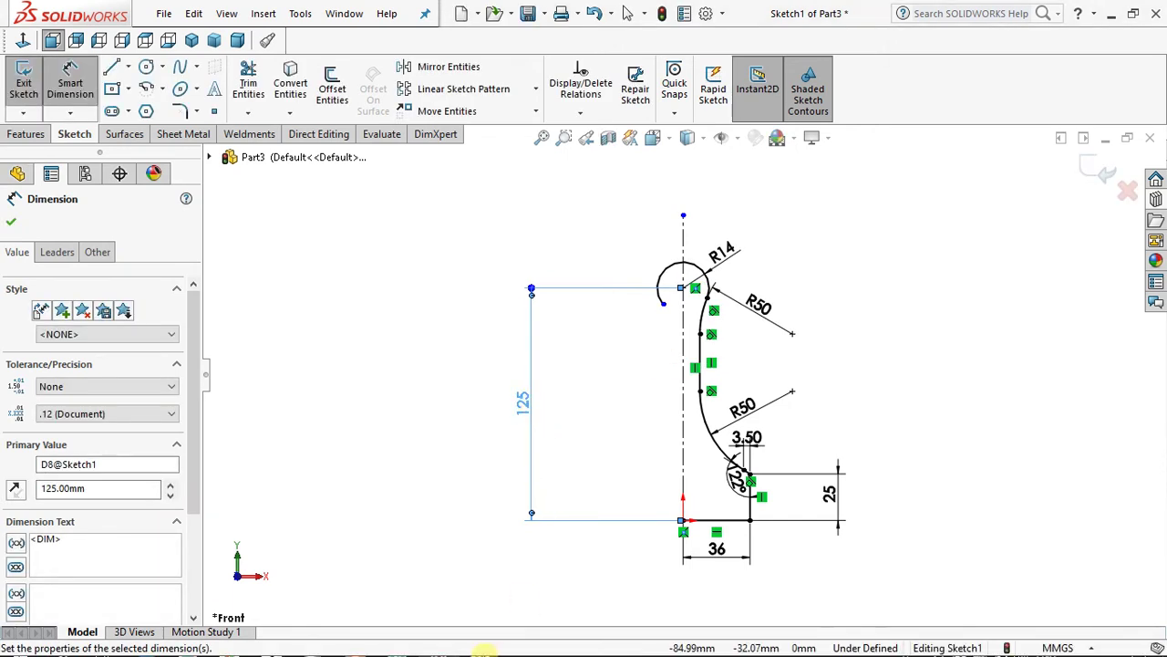
# Step: Sketch a circle about 46 mm in diameter centered on the origin
pyautogui.scroll(-2, 710, 392)
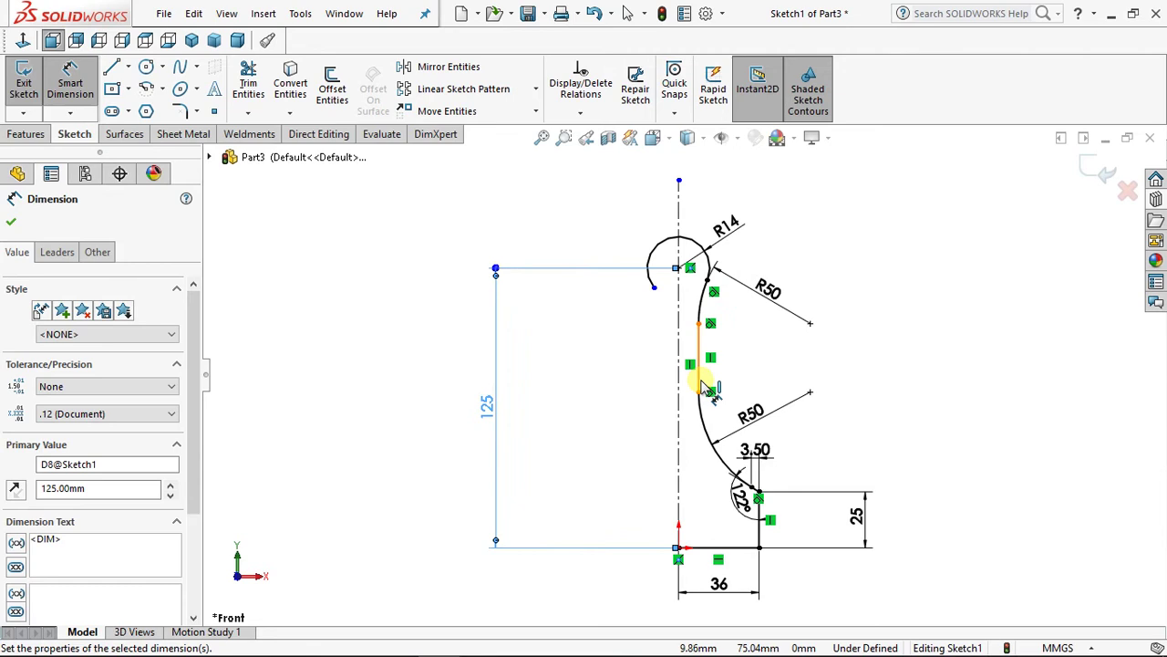
pyautogui.scroll(4, 698, 373)
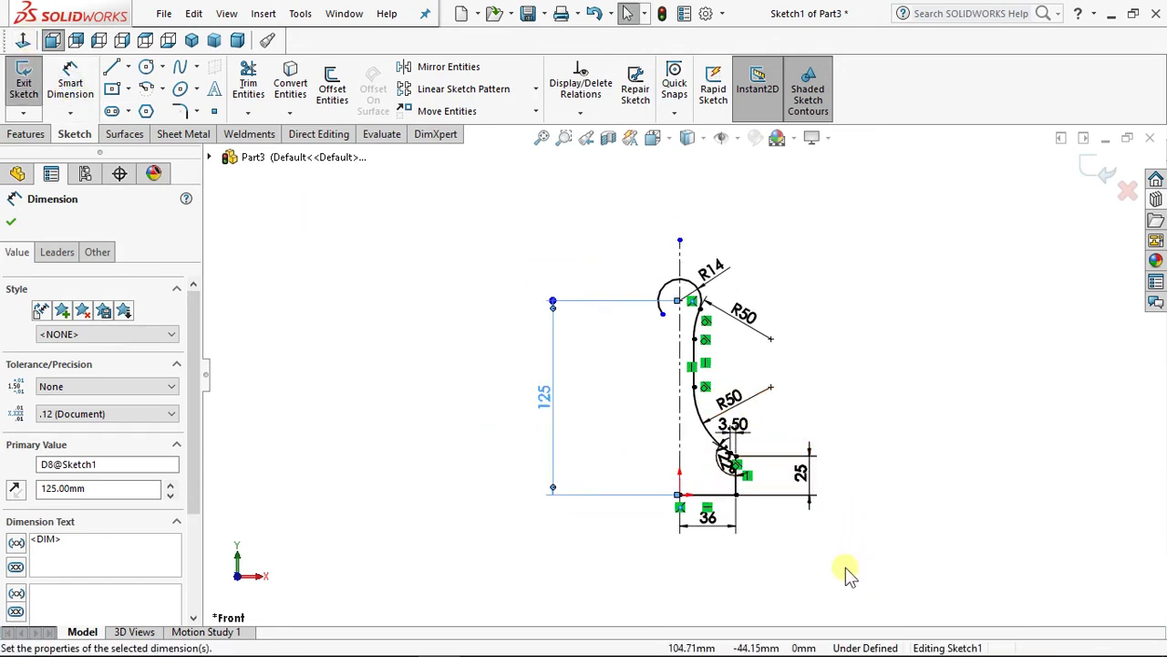
pyautogui.scroll(-2, 680, 356)
pyautogui.scroll(1, 675, 374)
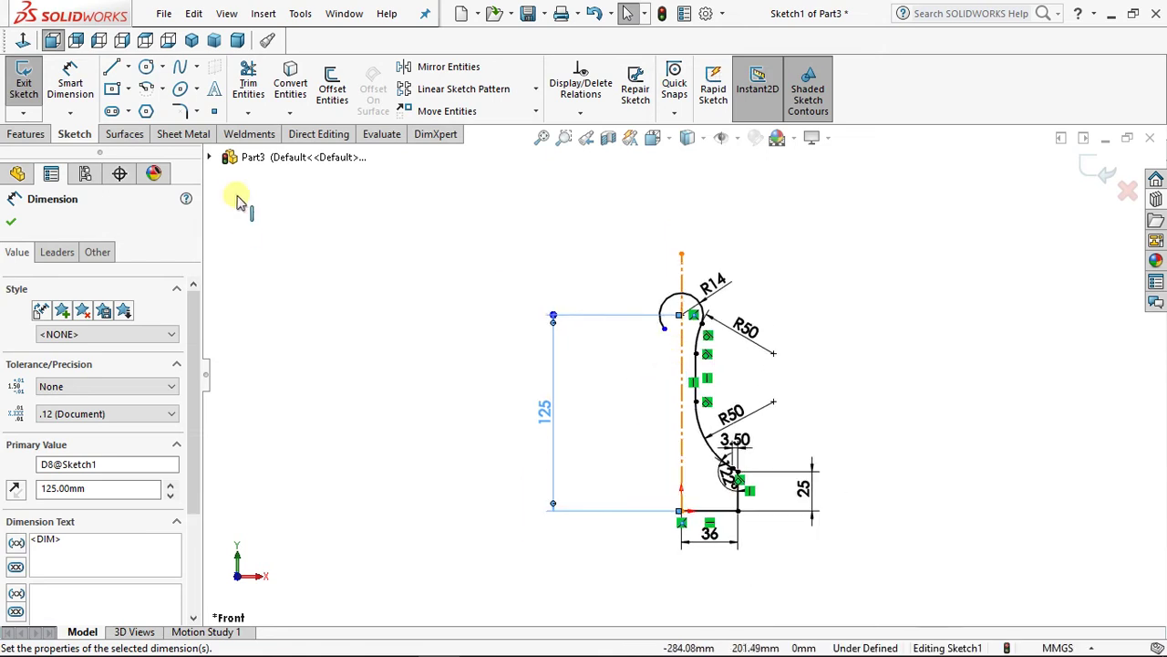
pyautogui.click(146, 66)
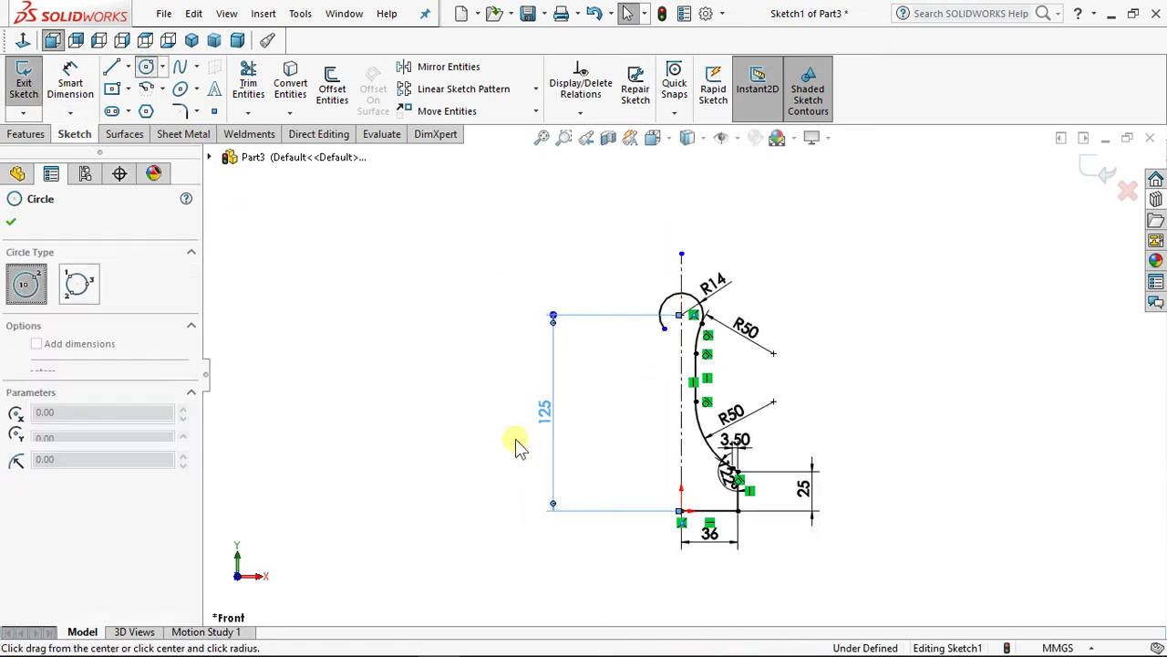
pyautogui.scroll(-3, 693, 524)
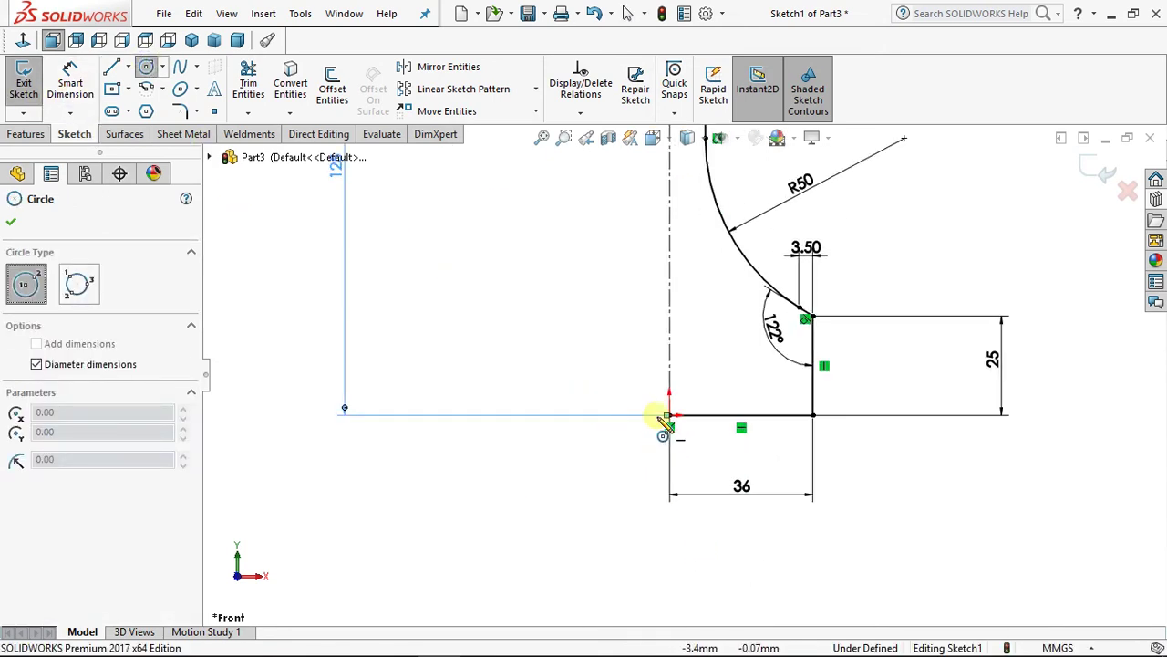
pyautogui.click(670, 415)
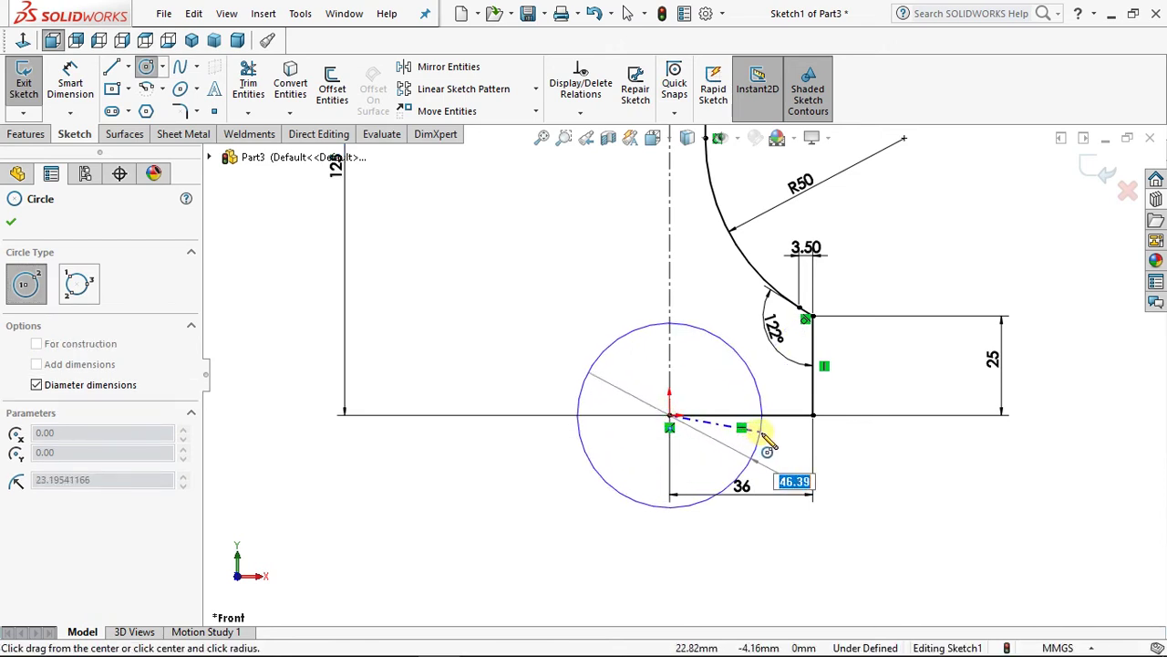
pyautogui.click(768, 442)
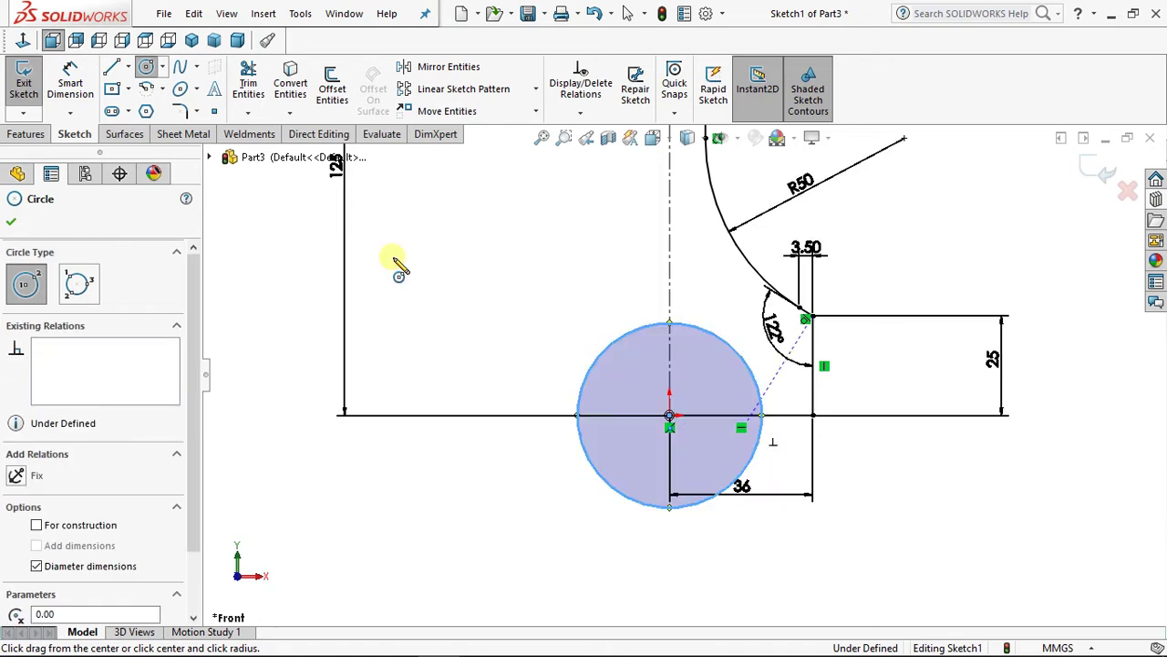
# Step: Dimension the diameter of the circle at the origin to 50 mm
pyautogui.click(70, 77)
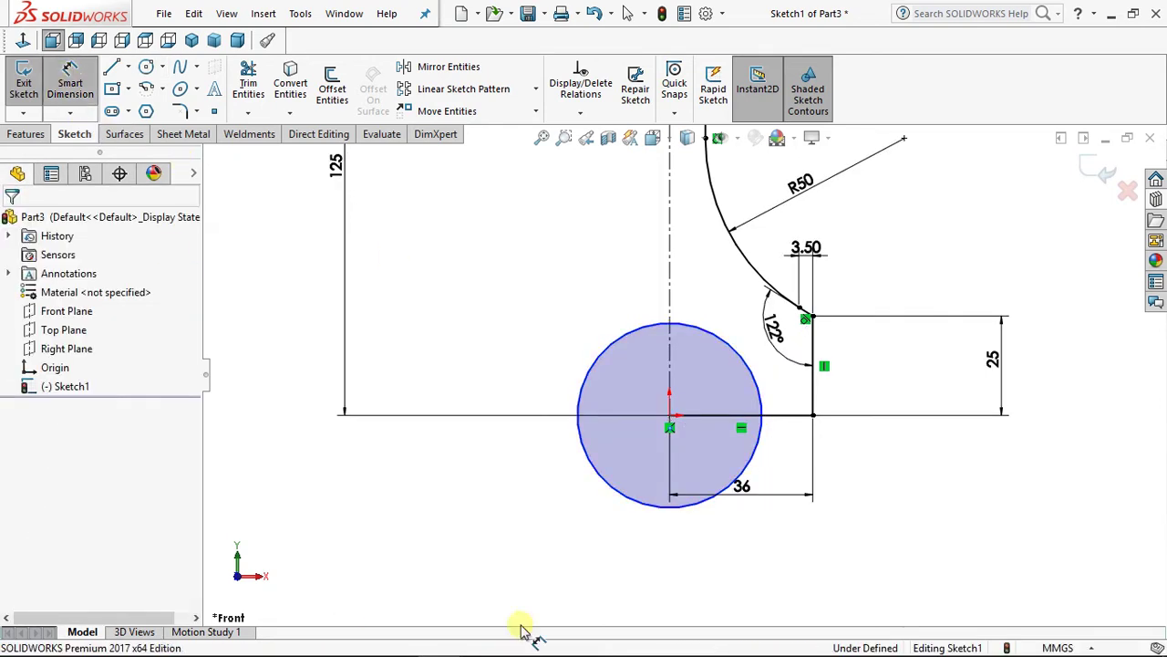
pyautogui.click(616, 497)
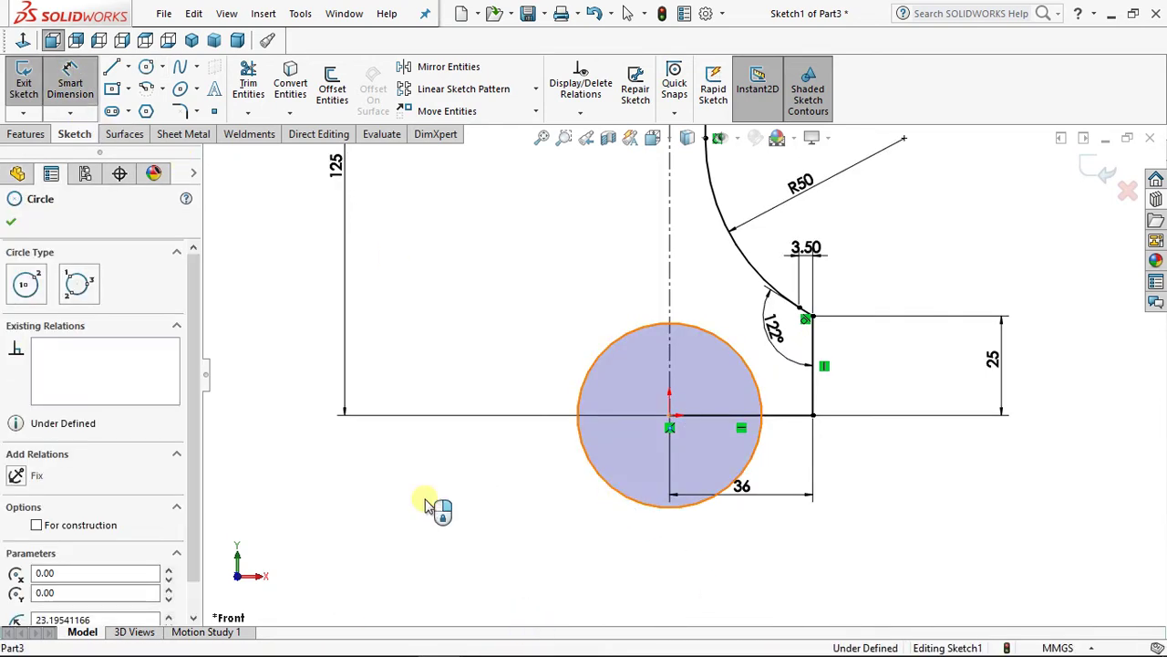
pyautogui.click(476, 481)
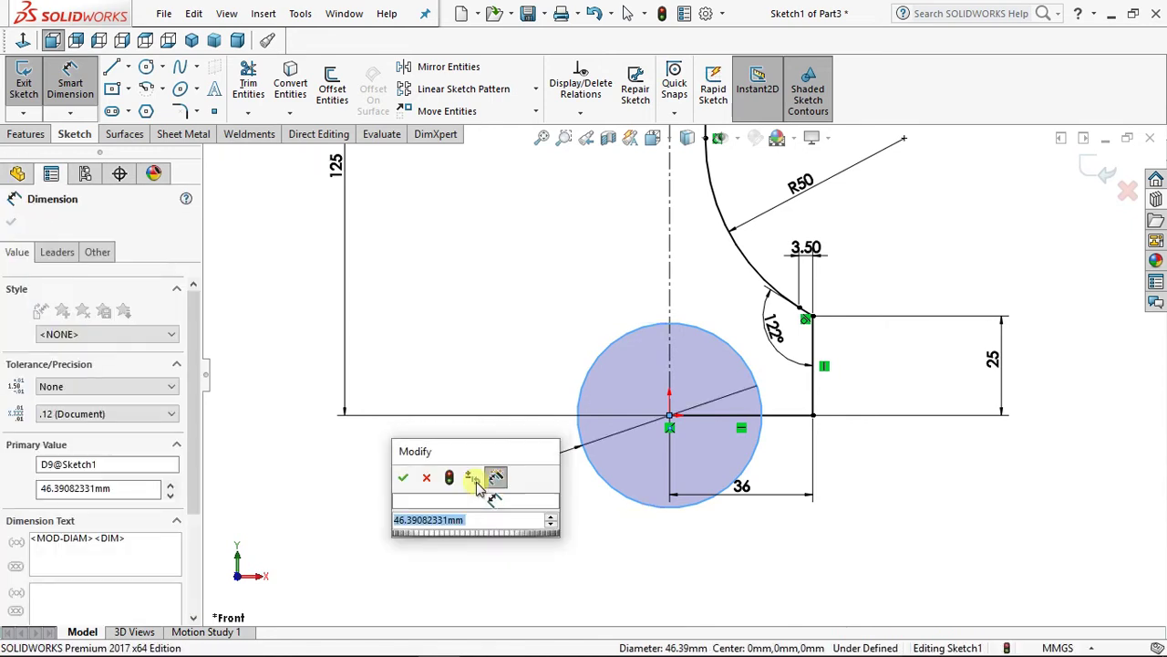
pyautogui.write('50')
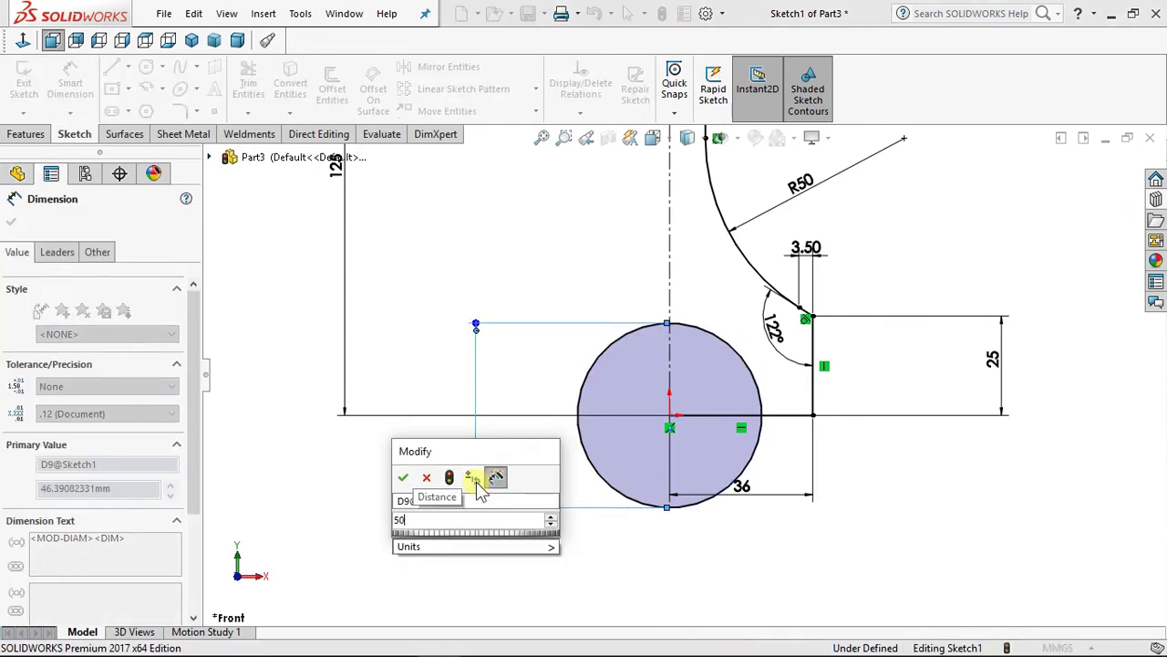
pyautogui.press('Return')
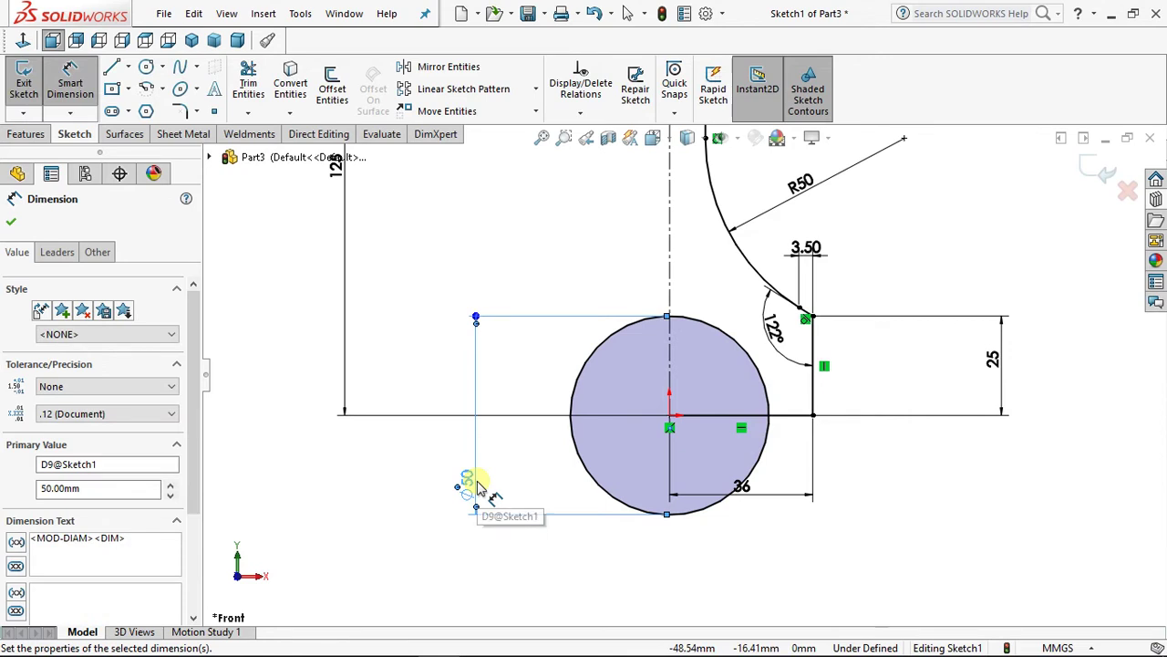
pyautogui.scroll(4, 338, 250)
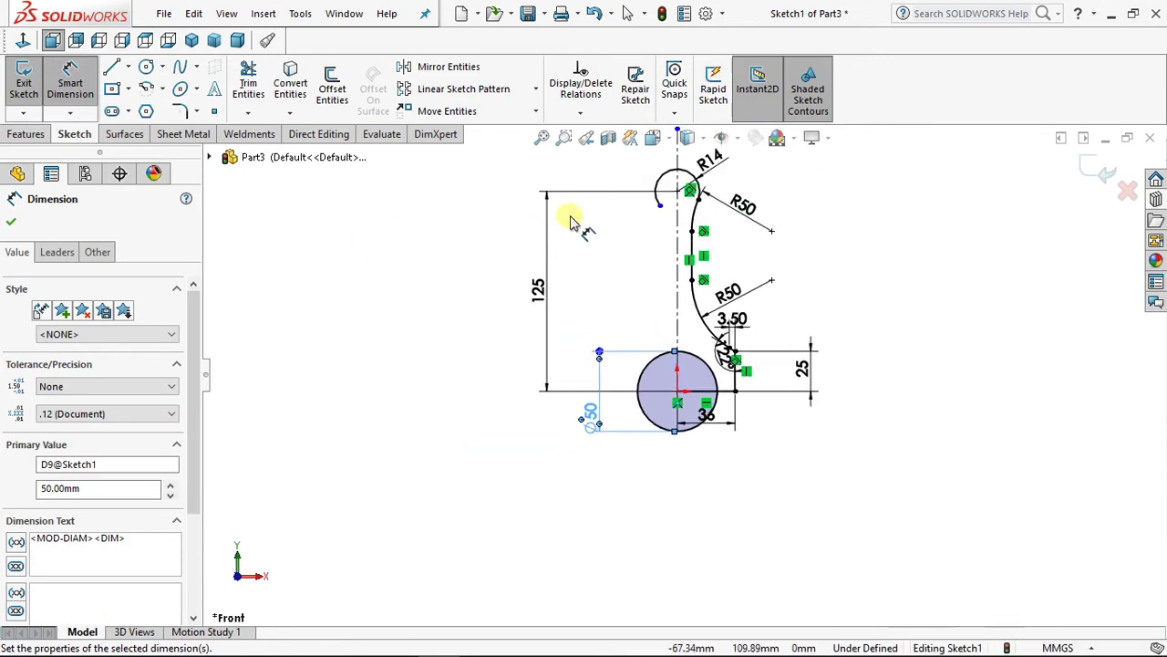
# Step: Sketch a circle about 18.7 mm in diameter concentric with the top R14 arc
pyautogui.scroll(-2, 675, 198)
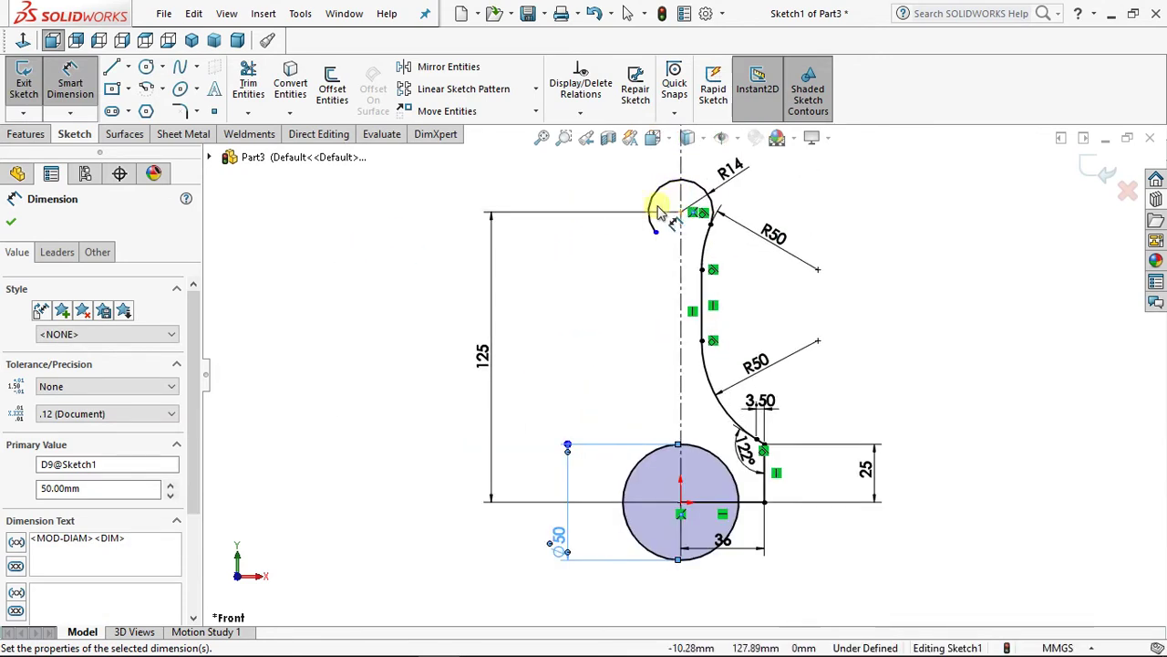
pyautogui.click(145, 67)
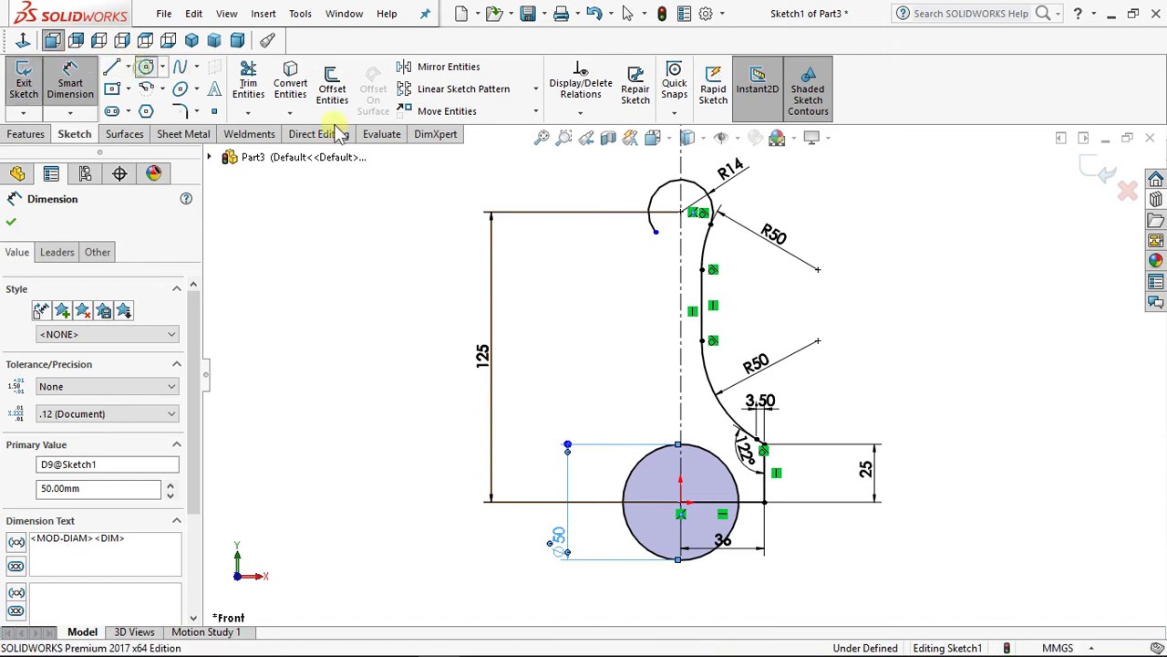
pyautogui.scroll(-3, 584, 219)
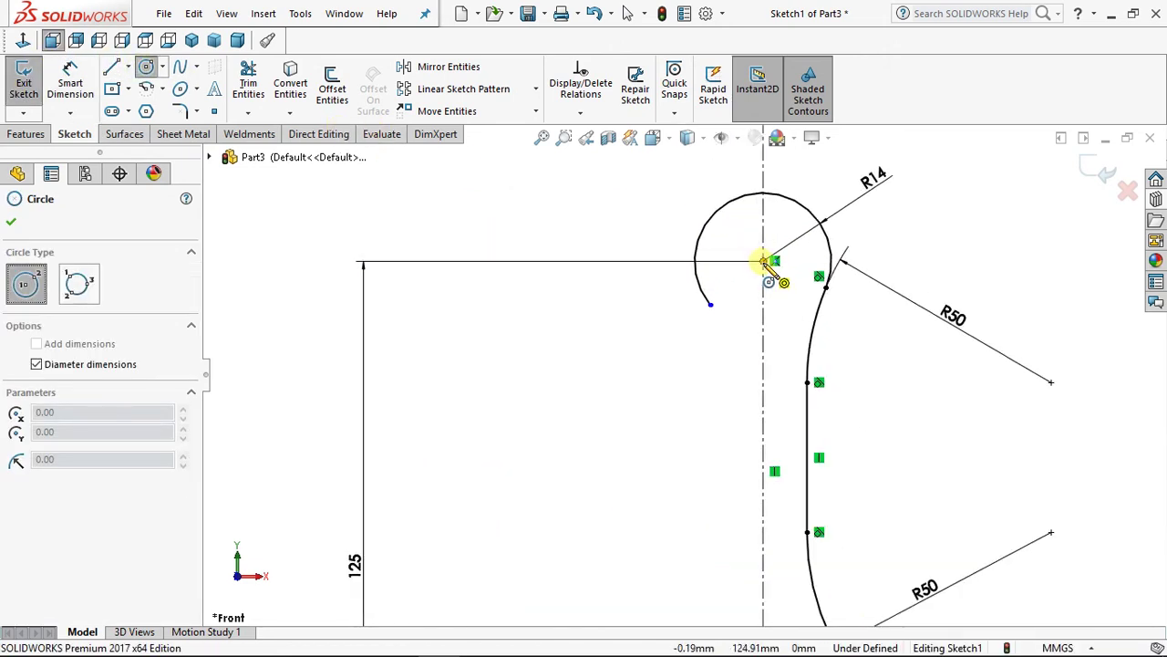
pyautogui.click(764, 261)
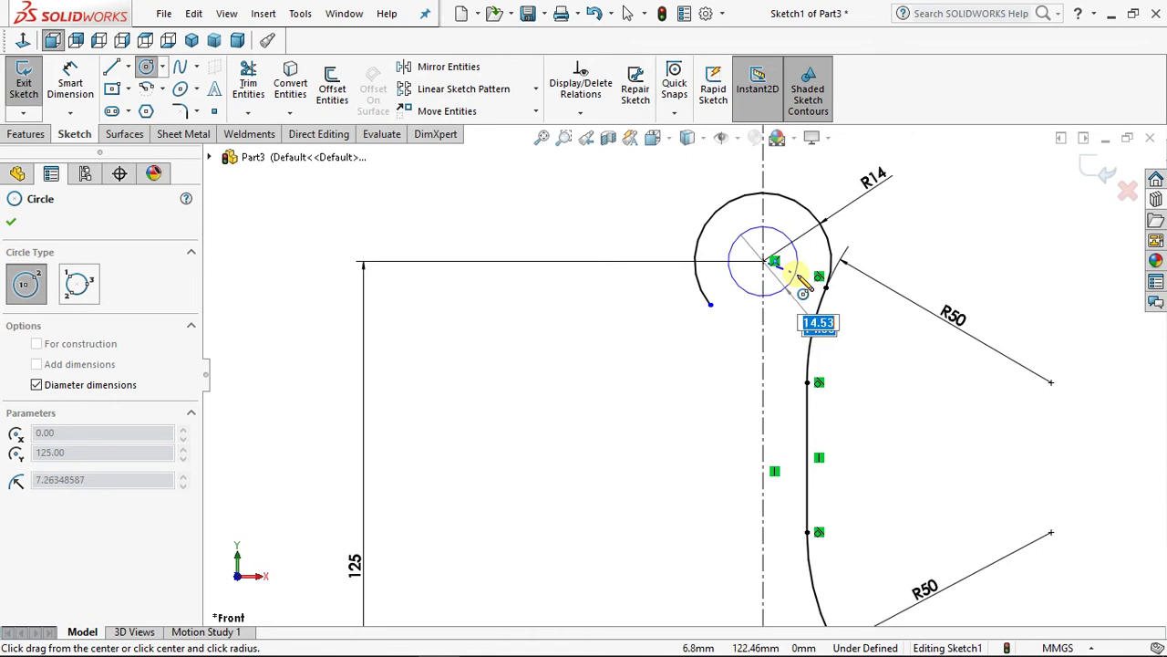
pyautogui.click(806, 276)
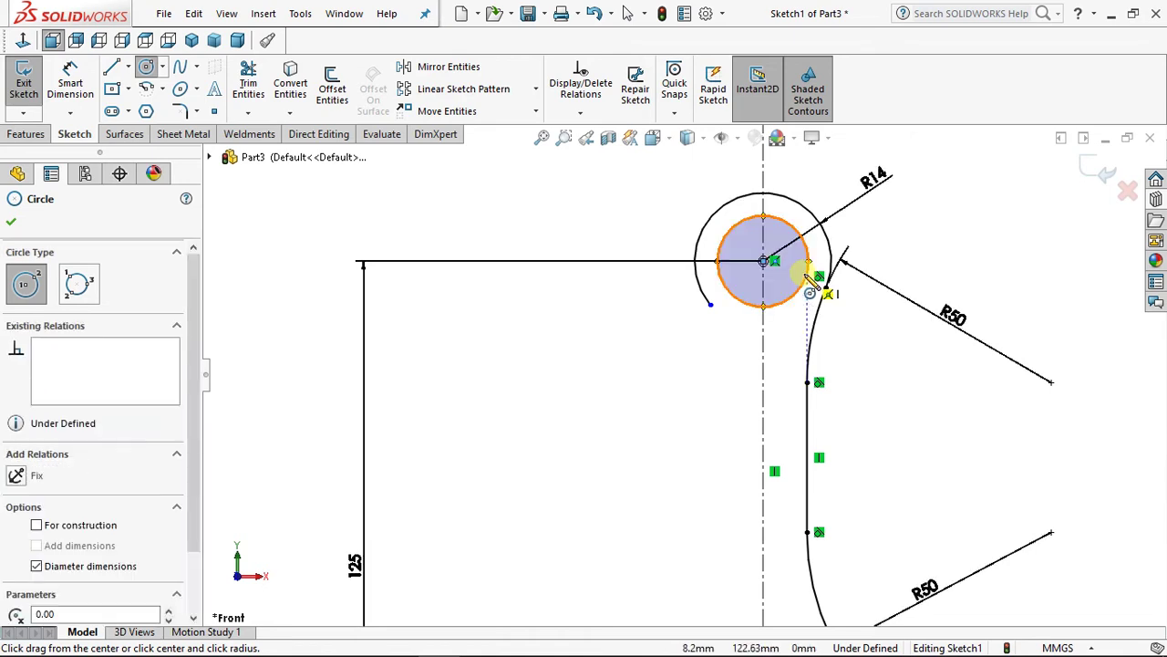
# Step: Dimension the diameter of the circle inside the R14 arc to 18 mm
pyautogui.click(71, 82)
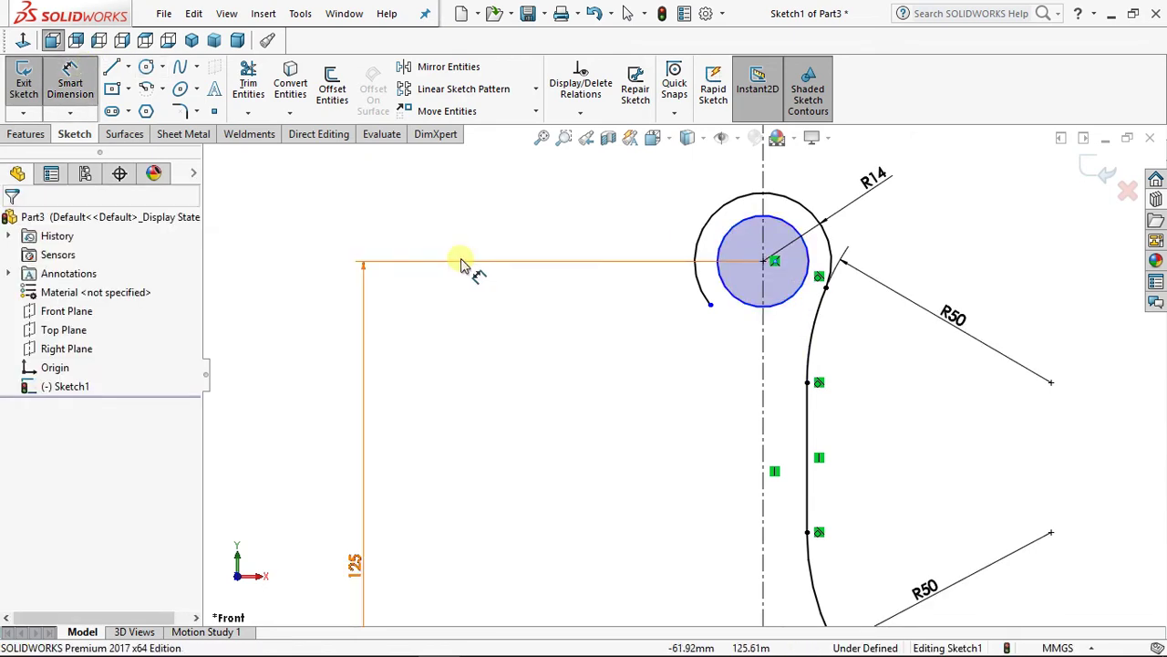
pyautogui.click(741, 306)
pyautogui.click(652, 224)
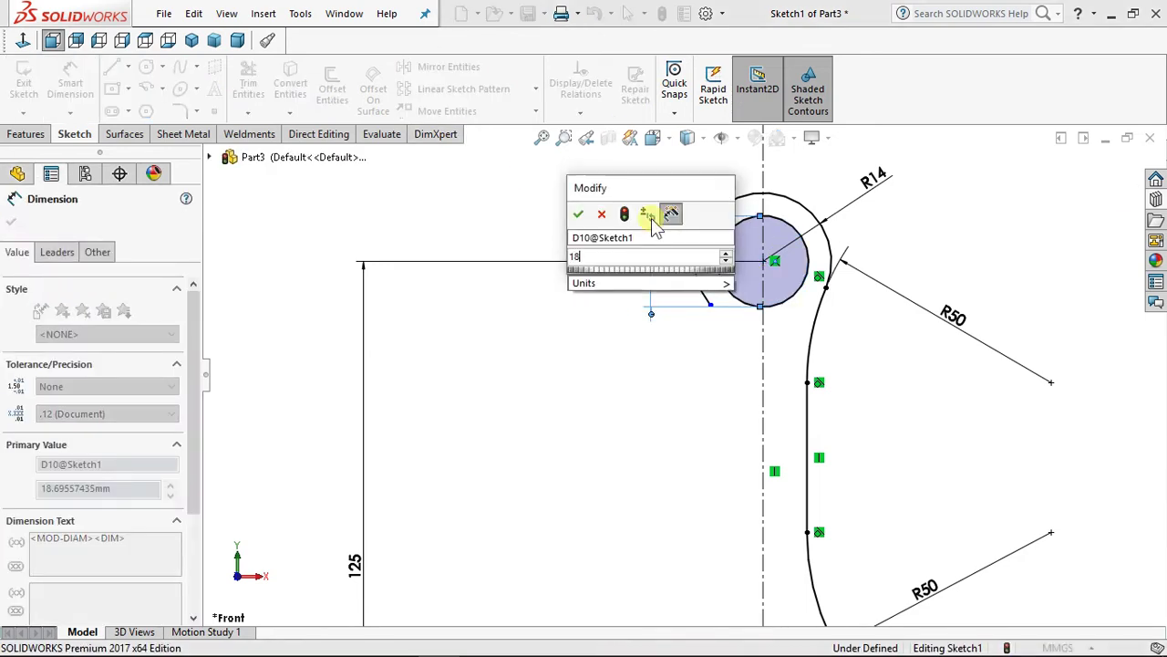
pyautogui.press('Return')
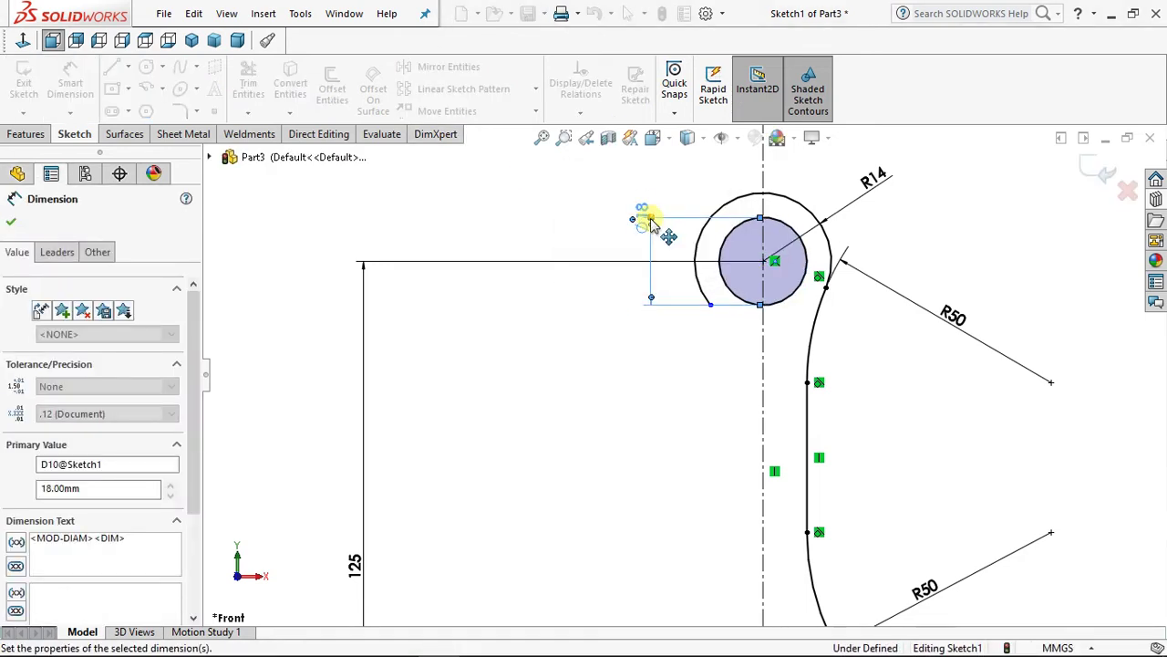
pyautogui.click(73, 87)
# Step: Power trim the 50 mm circle to its upper-right quarter and remove the base line segment inside it
pyautogui.scroll(-3, 698, 539)
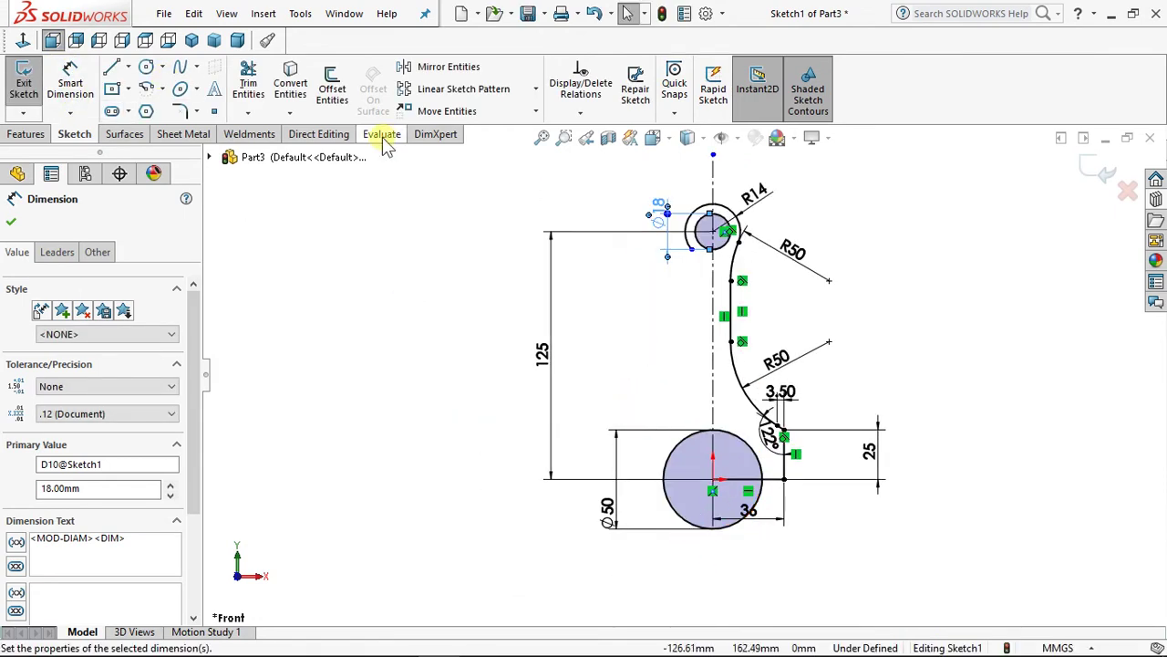
pyautogui.click(244, 98)
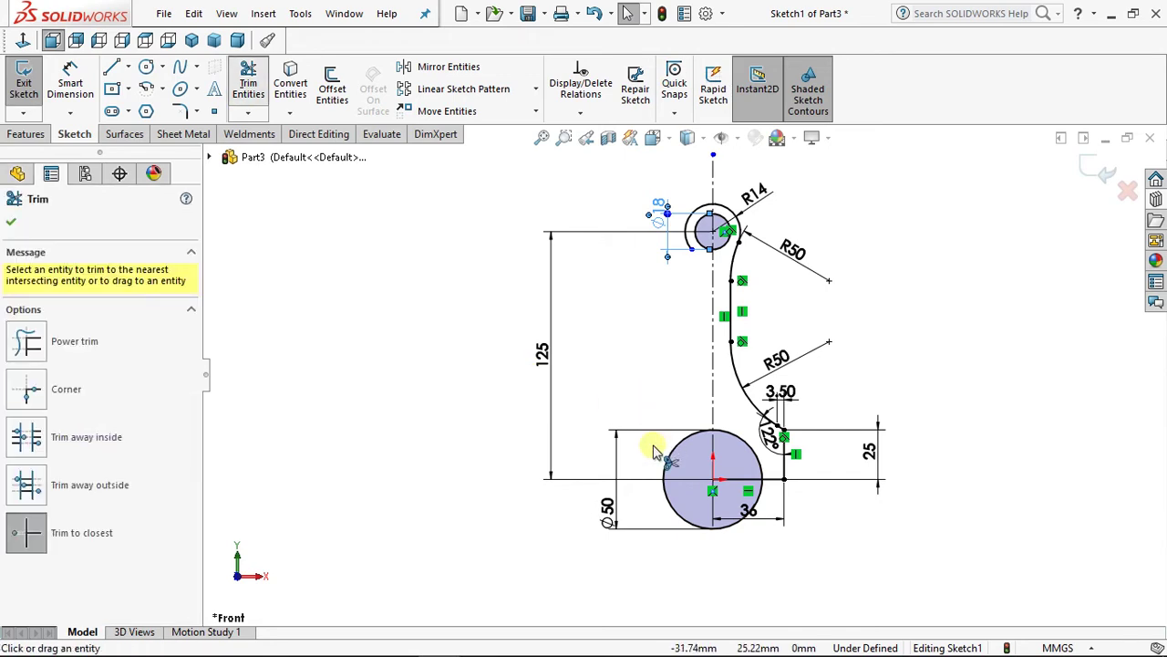
pyautogui.scroll(-1, 639, 452)
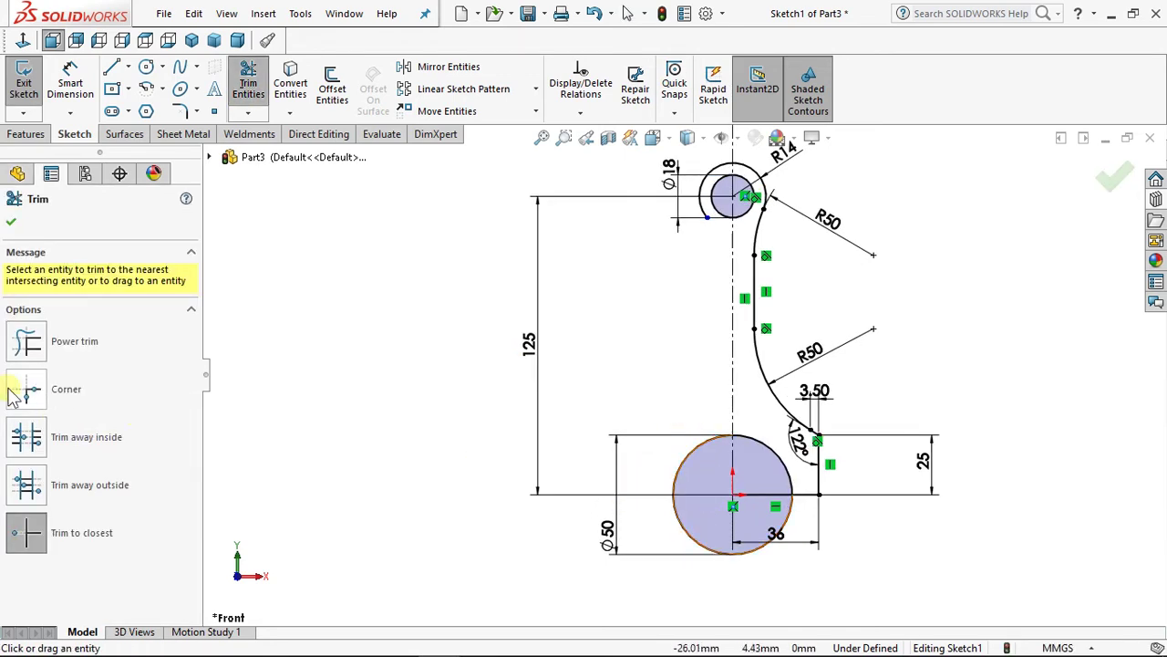
pyautogui.click(22, 342)
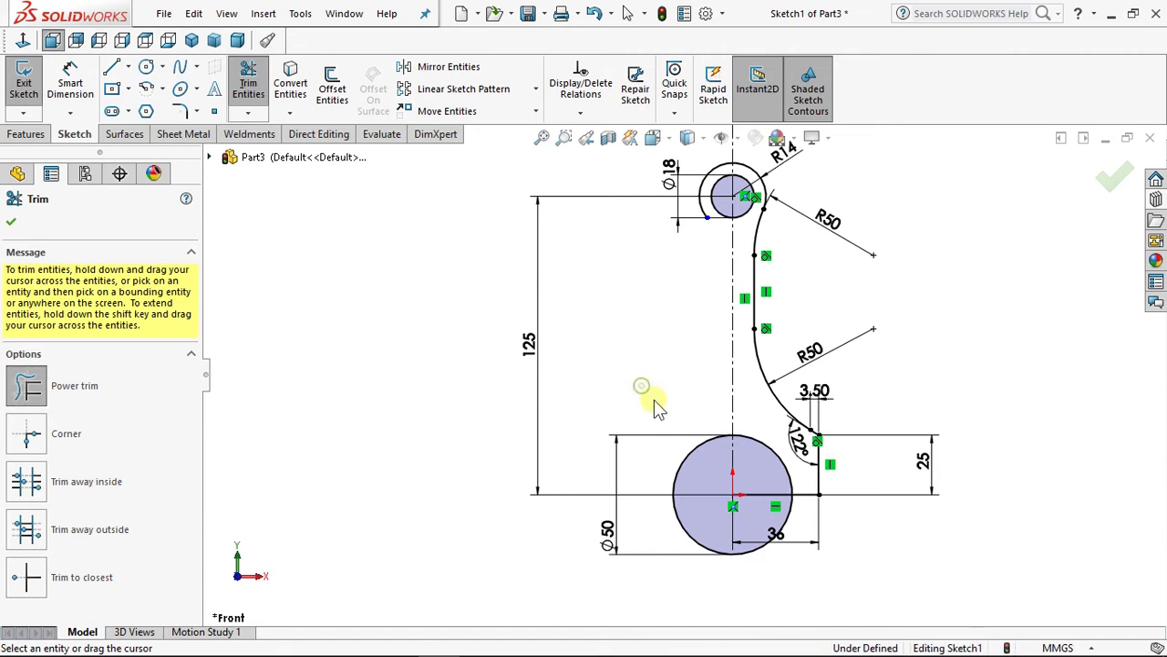
pyautogui.moveTo(680, 447)
pyautogui.mouseDown()
pyautogui.moveTo(704, 518)
pyautogui.moveTo(741, 519)
pyautogui.mouseUp()
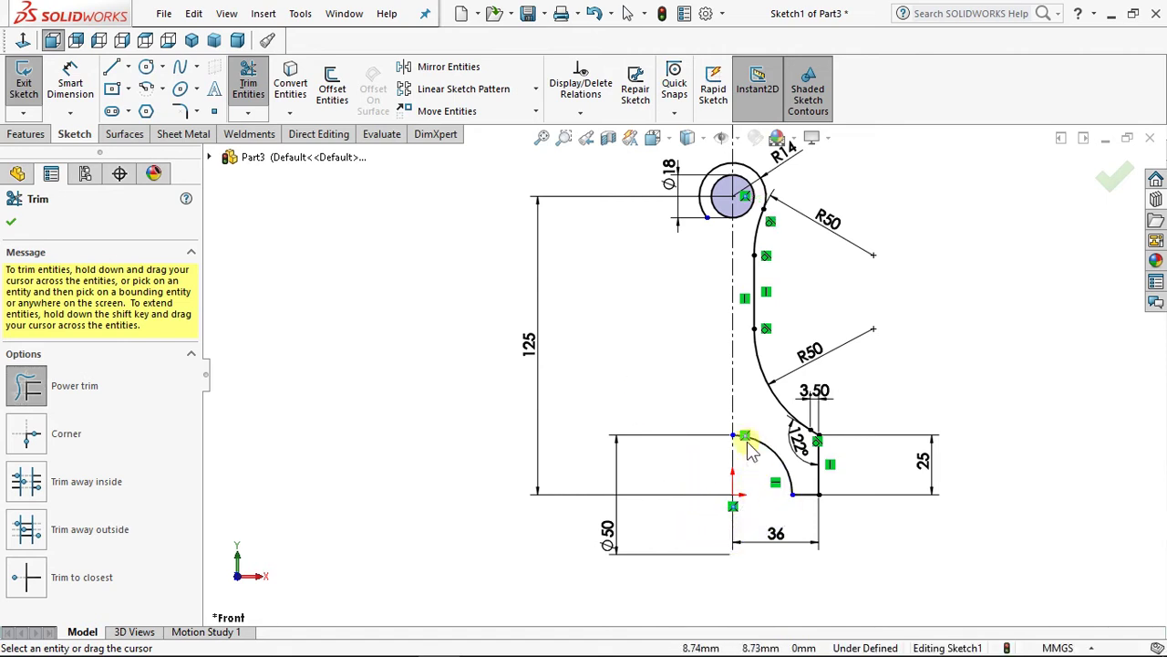
# Step: Power trim away the portions of the R14 arc and the 18 mm circle left of the vertical centerline
pyautogui.scroll(-3, 720, 254)
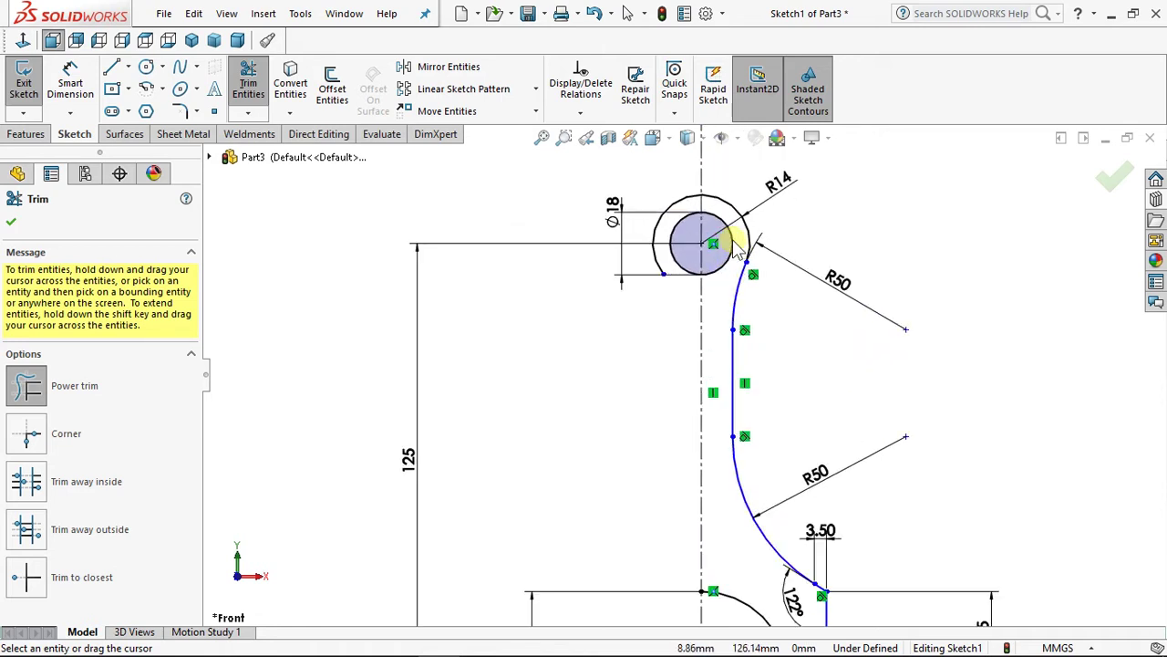
pyautogui.moveTo(643, 176)
pyautogui.mouseDown()
pyautogui.moveTo(668, 219)
pyautogui.moveTo(670, 262)
pyautogui.mouseUp()
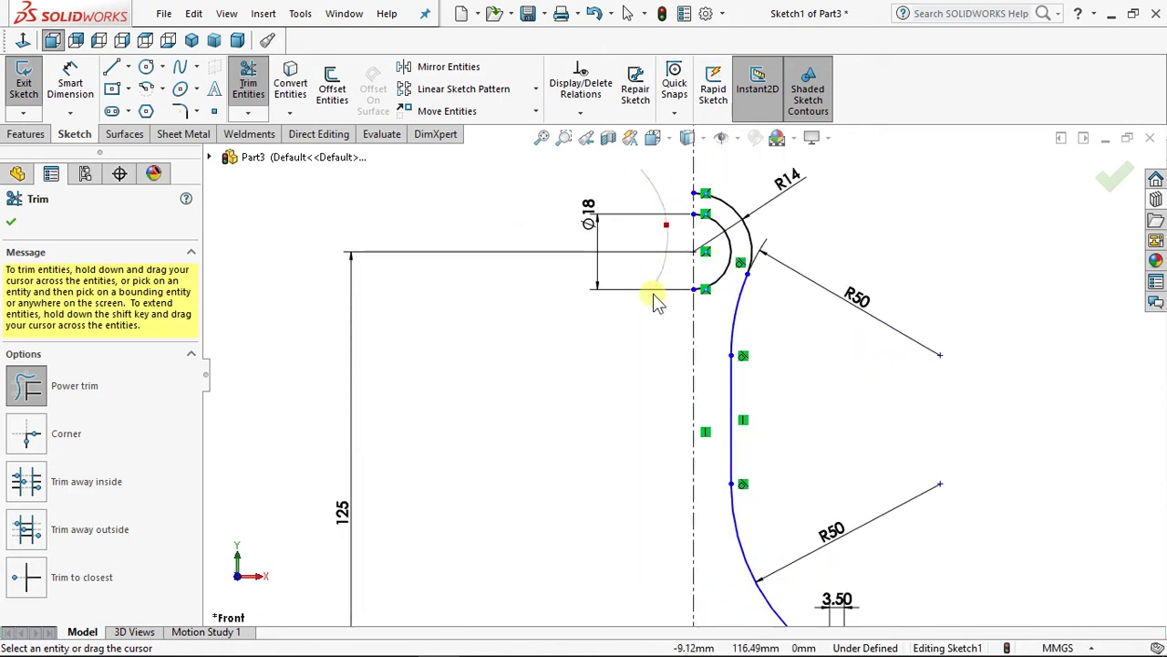
pyautogui.scroll(5, 653, 301)
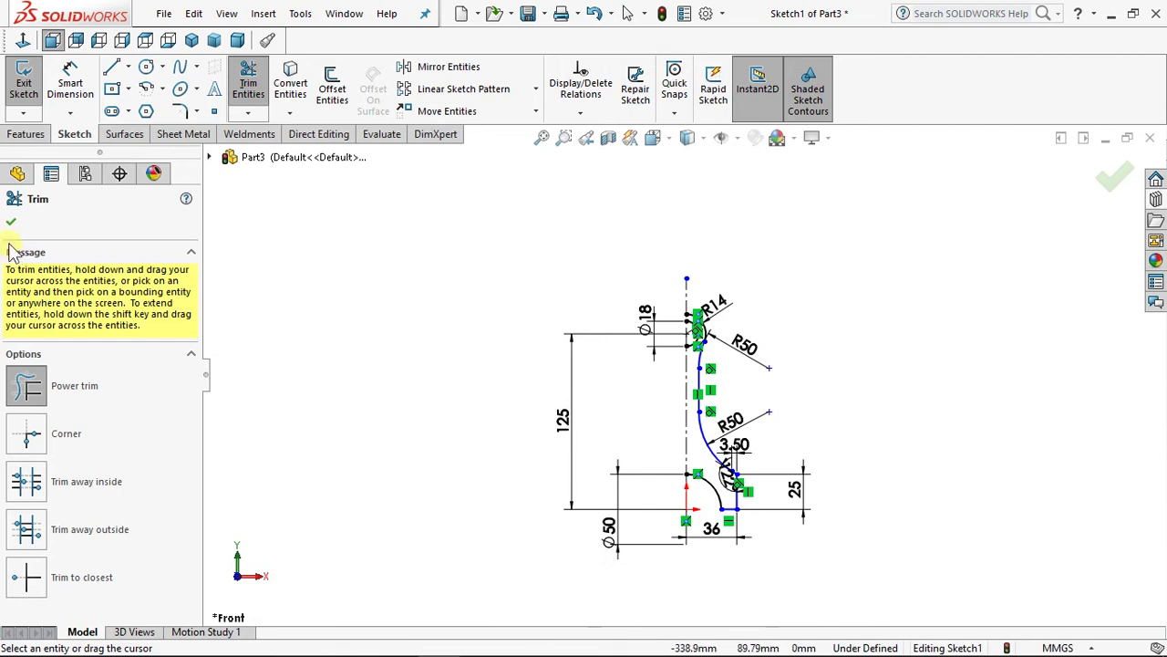
pyautogui.press('Escape')
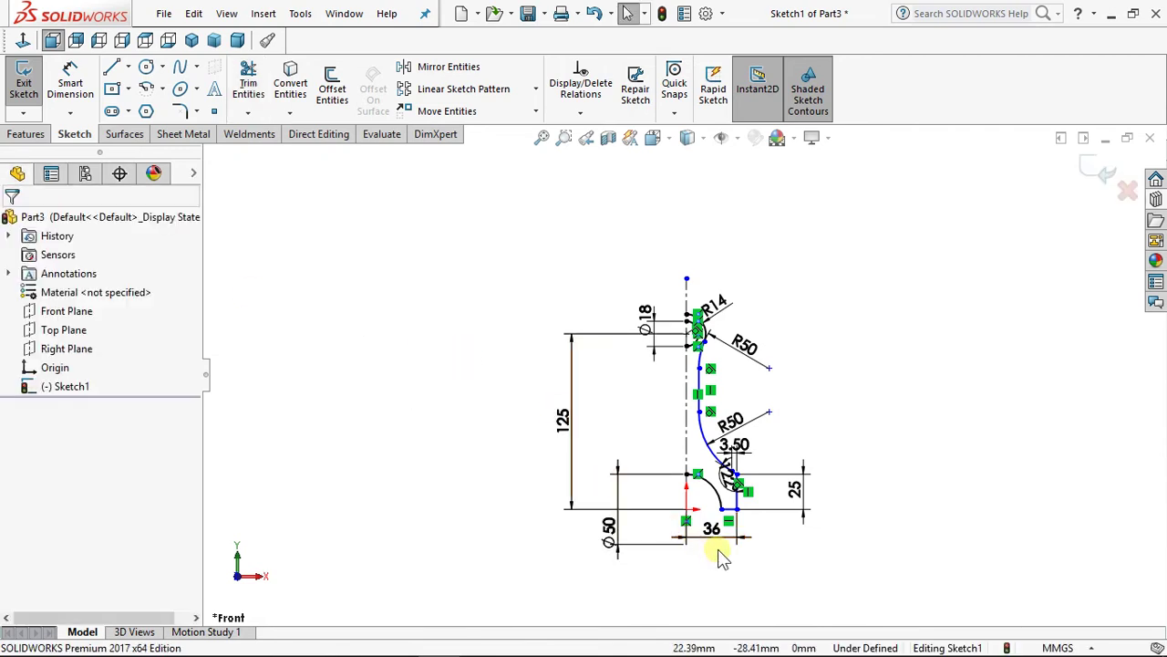
# Step: Mirror the entire half-profile of the rod about the vertical centerline
pyautogui.scroll(-2, 757, 497)
pyautogui.scroll(3, 844, 552)
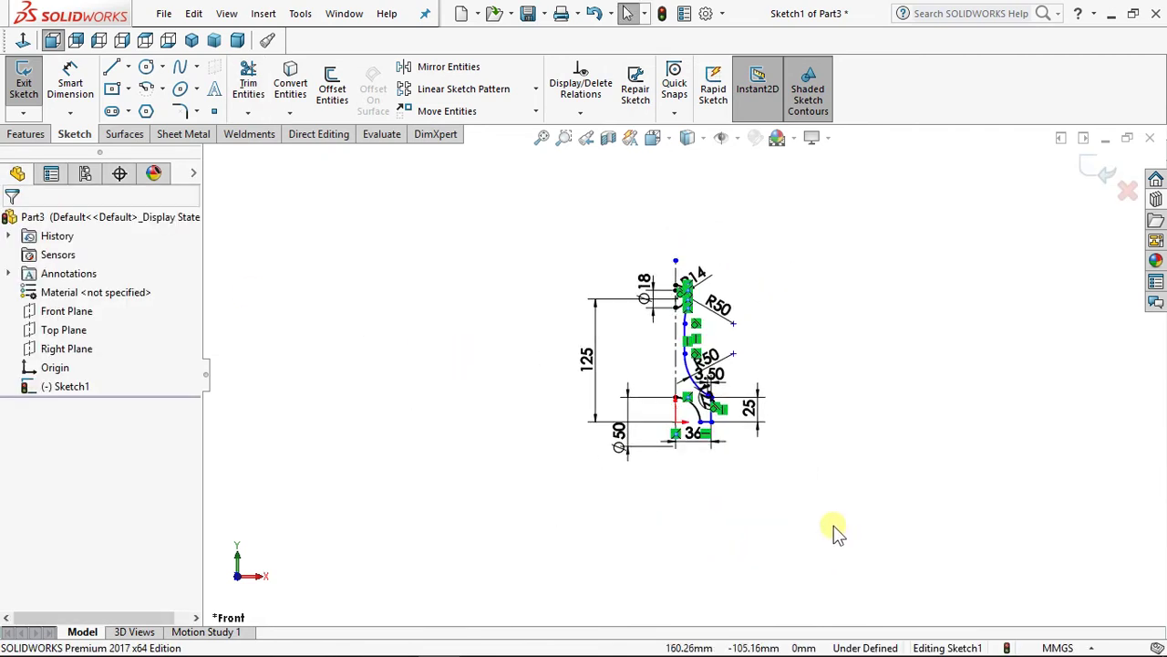
pyautogui.moveTo(810, 501)
pyautogui.mouseDown()
pyautogui.moveTo(649, 334)
pyautogui.moveTo(616, 237)
pyautogui.mouseUp()
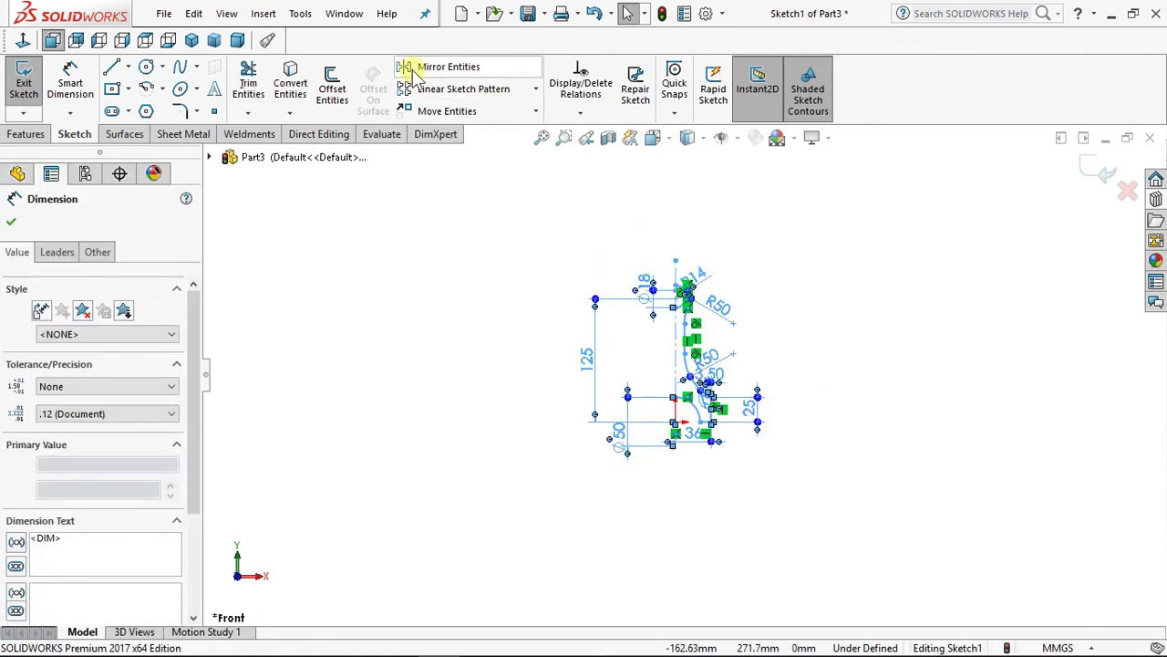
pyautogui.click(440, 69)
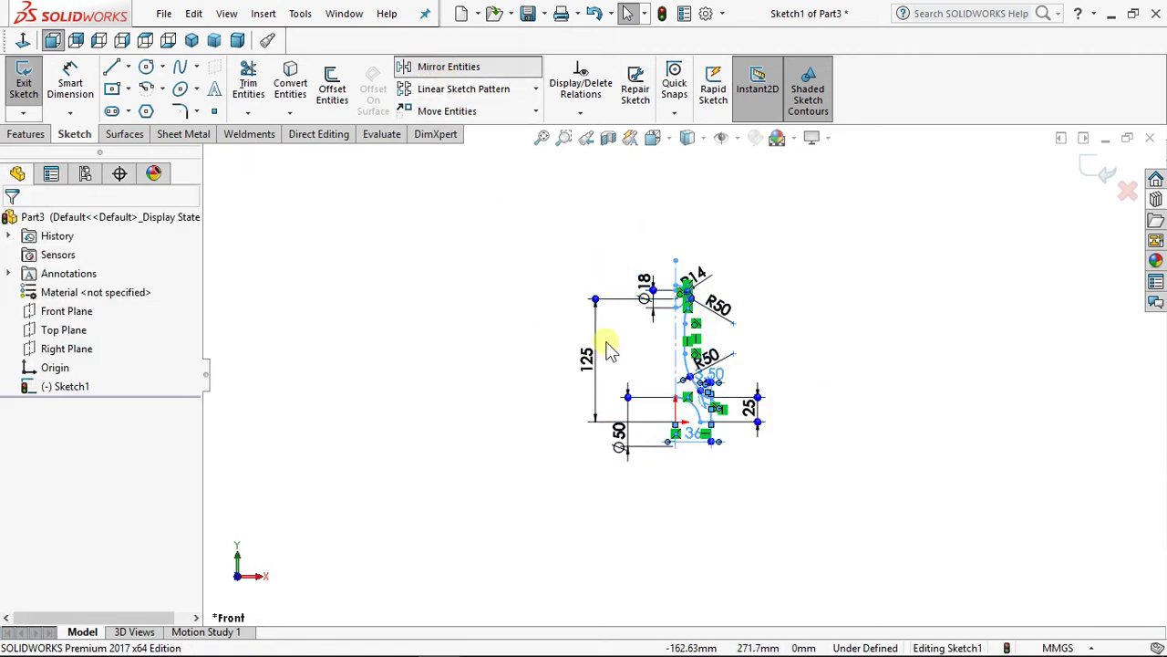
pyautogui.scroll(-3, 650, 362)
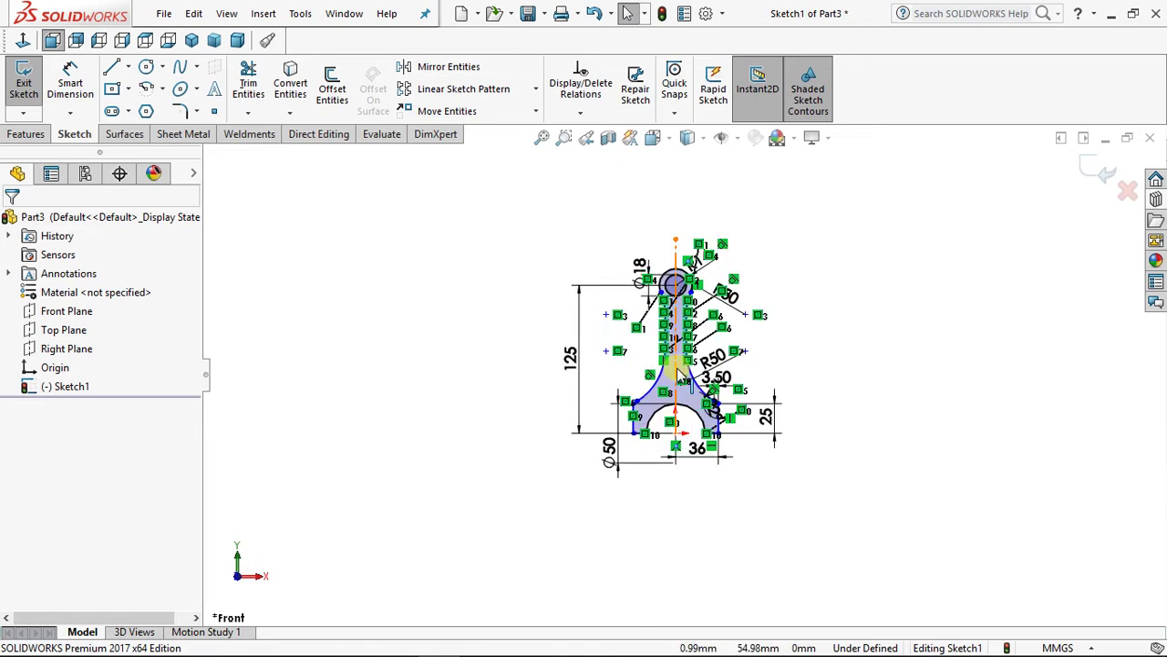
pyautogui.scroll(-4, 588, 289)
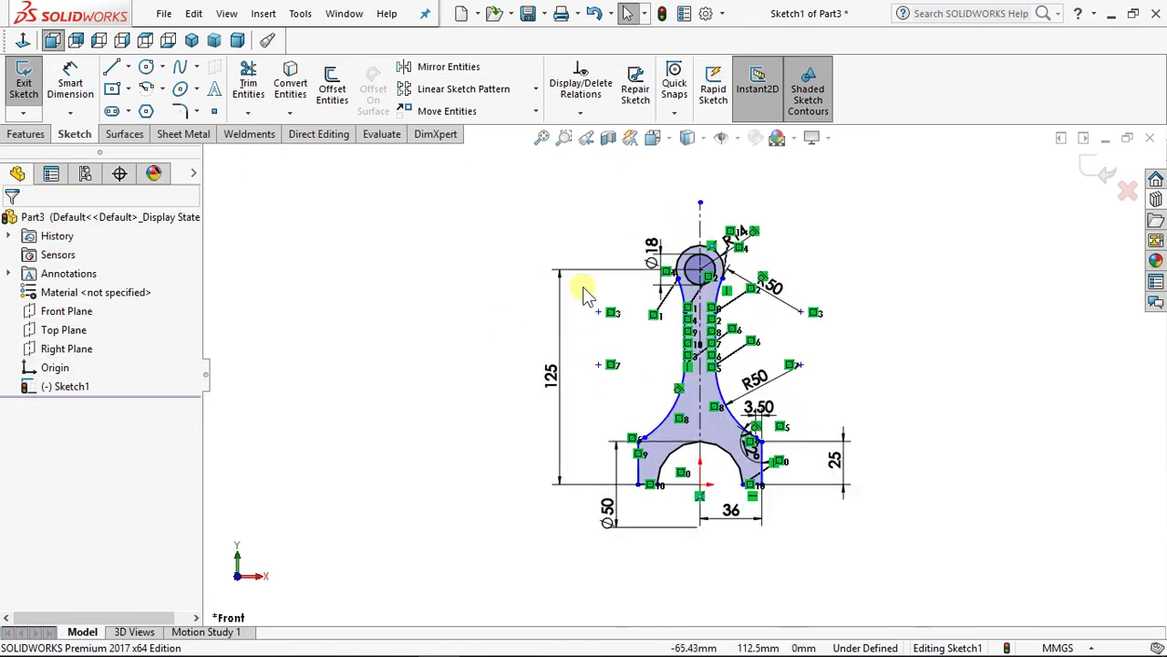
# Step: Extrude the mirrored rod profile as a boss 15 mm deep with the Mid Plane end condition
pyautogui.scroll(2, 589, 288)
pyautogui.scroll(-3, 781, 470)
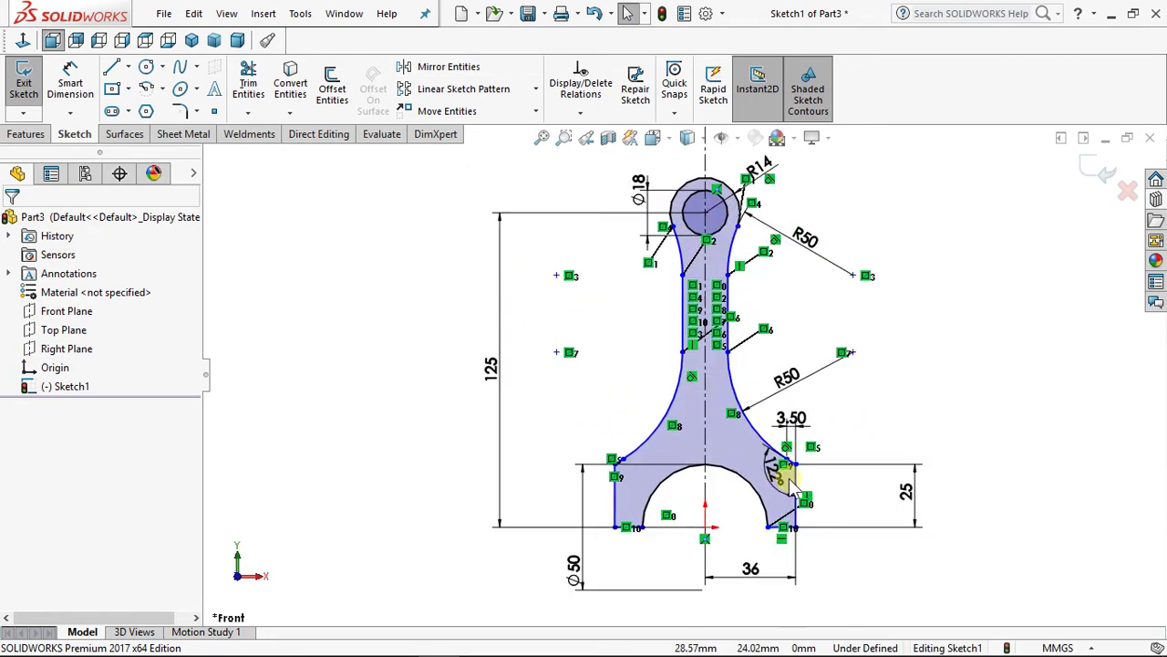
pyautogui.scroll(2, 782, 470)
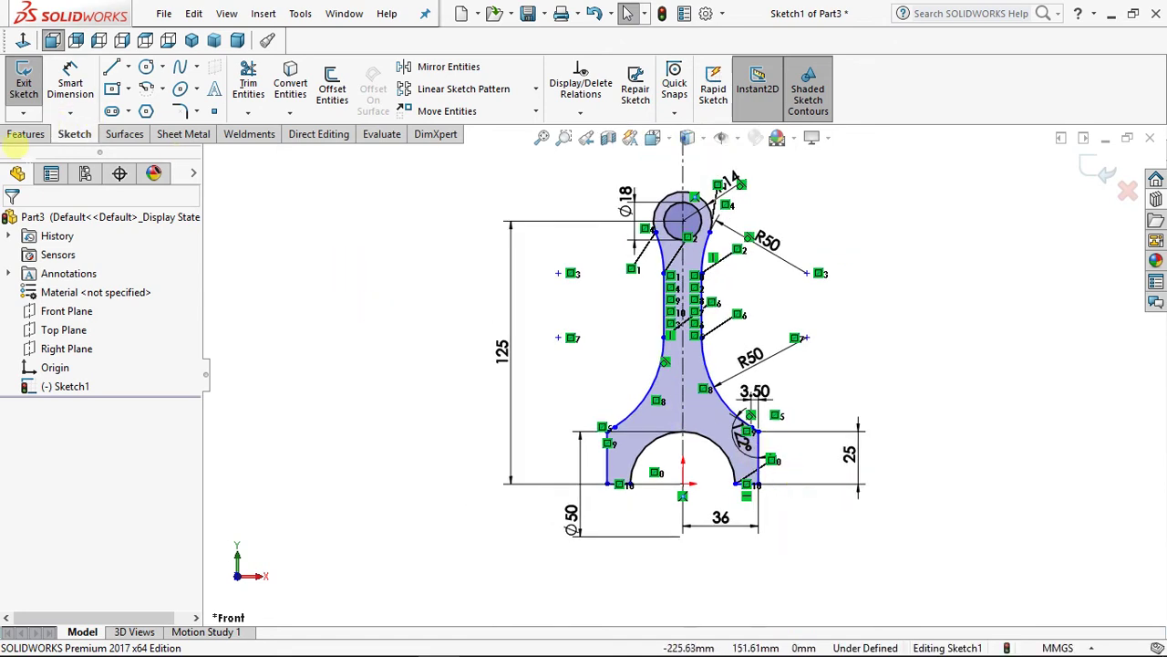
pyautogui.click(14, 135)
pyautogui.click(30, 96)
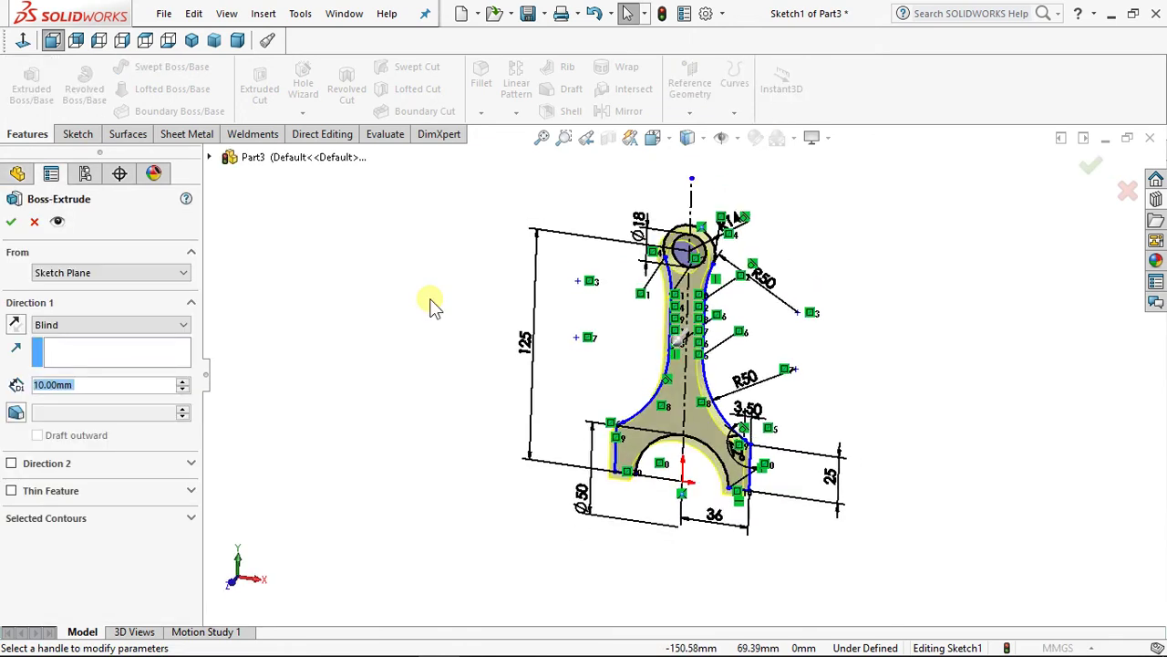
pyautogui.scroll(-3, 508, 355)
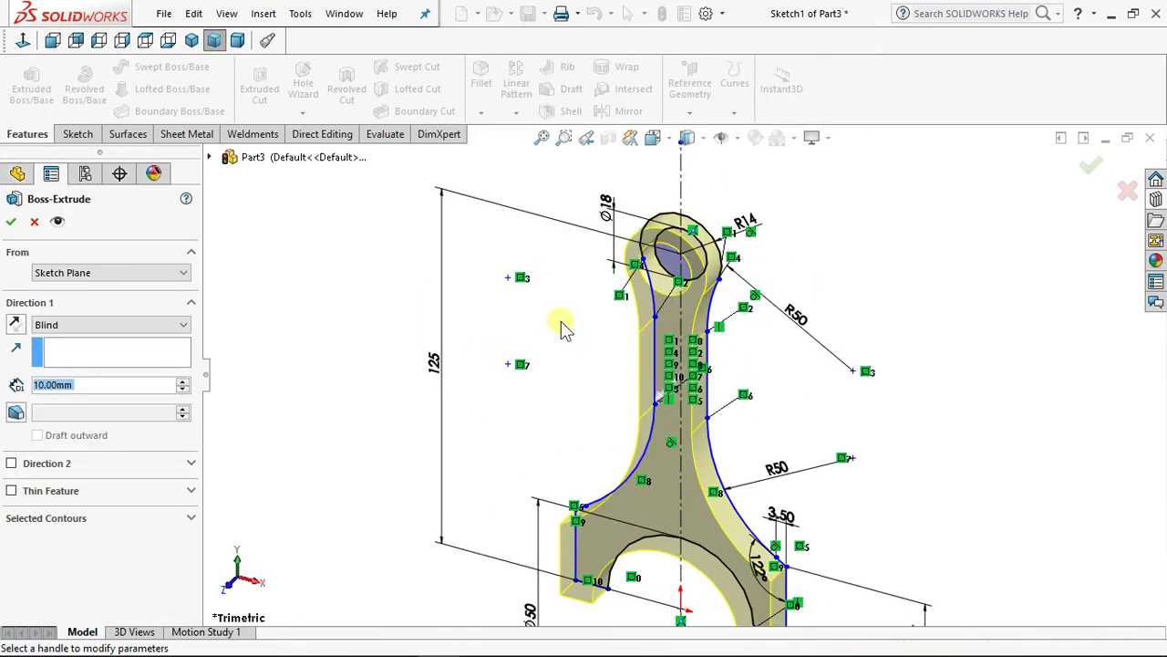
pyautogui.scroll(2, 464, 326)
pyautogui.moveTo(605, 406)
pyautogui.mouseDown(button='middle')
pyautogui.moveTo(556, 383)
pyautogui.moveTo(607, 365)
pyautogui.moveTo(578, 357)
pyautogui.moveTo(626, 390)
pyautogui.moveTo(617, 385)
pyautogui.mouseUp(button='middle')
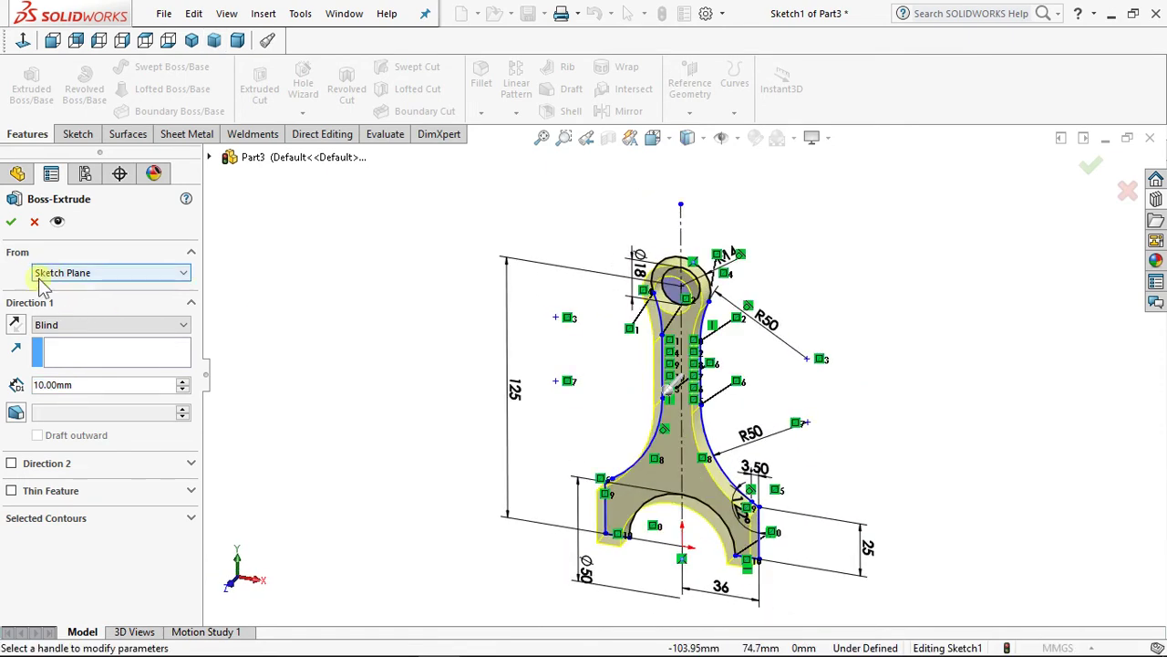
pyautogui.click(69, 325)
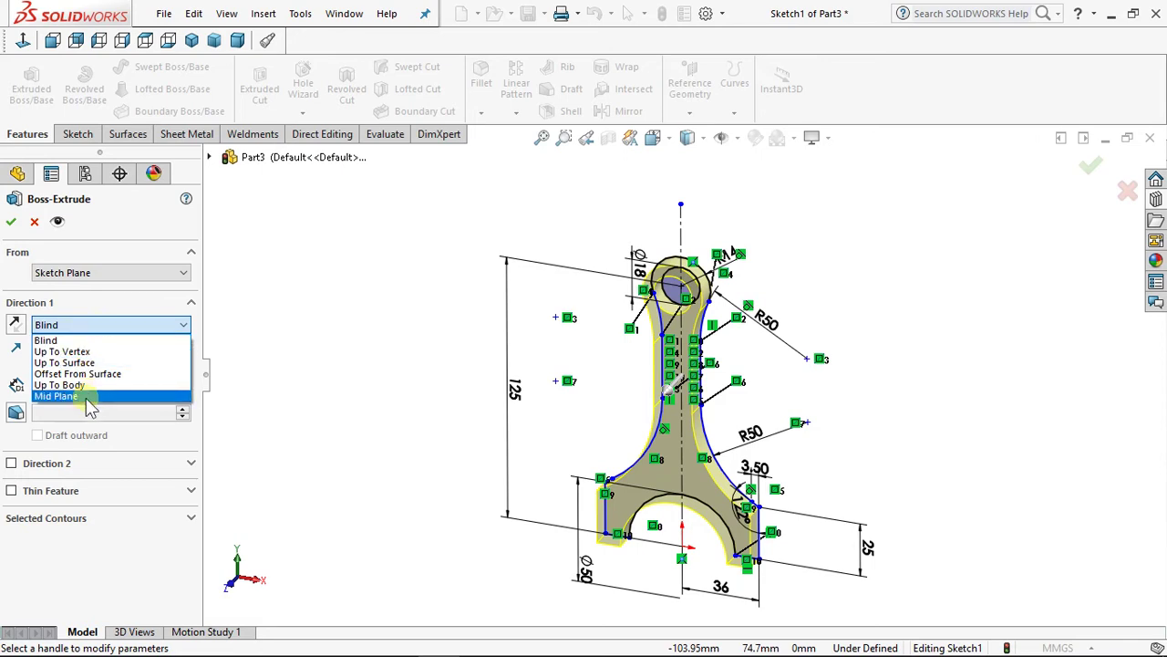
pyautogui.click(87, 403)
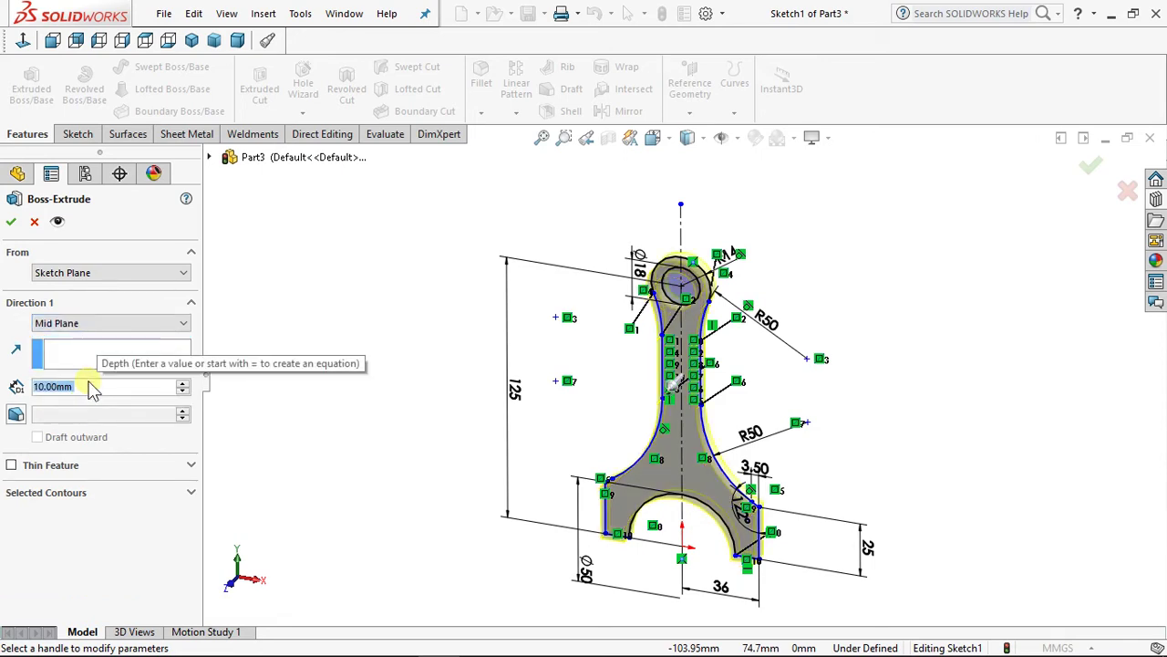
pyautogui.write('15')
pyautogui.press('Return')
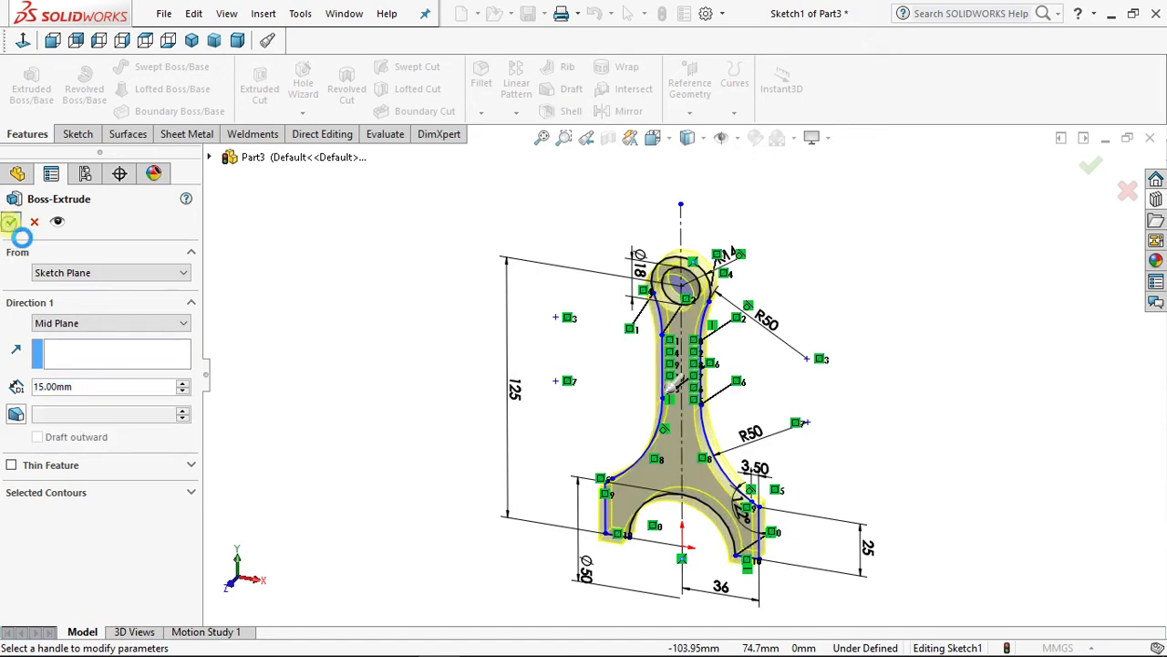
# Step: Start a new sketch on the front face of the extruded rod and orient the view normal to it
pyautogui.moveTo(351, 313); pyautogui.dragTo(423, 357, button='middle')
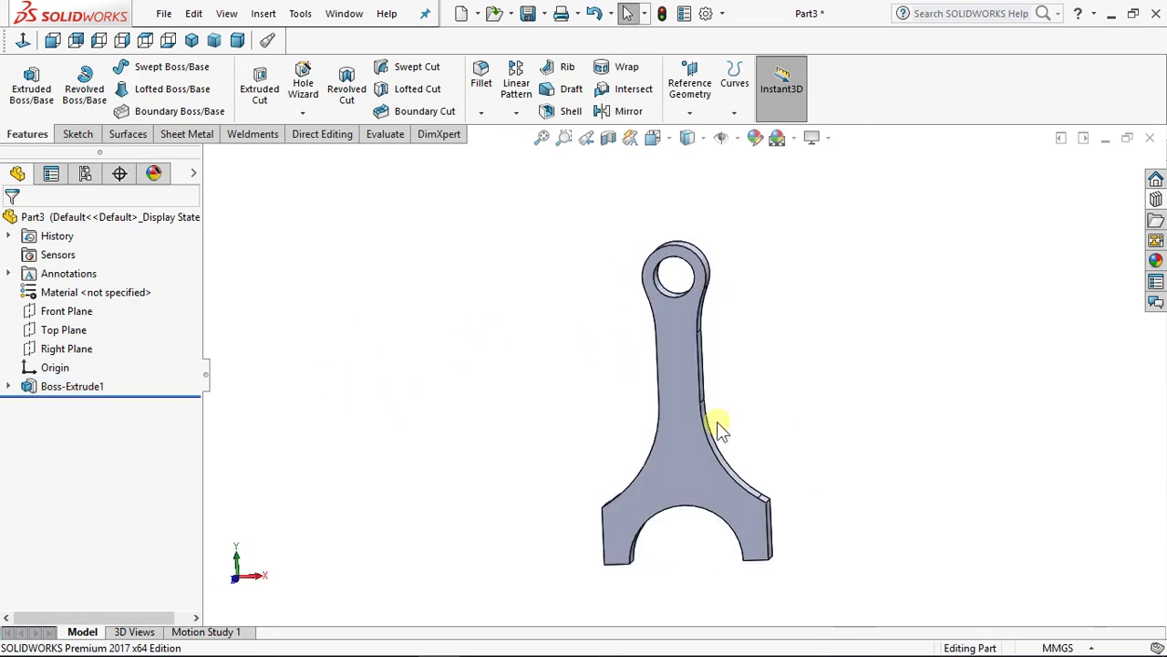
pyautogui.click(675, 447)
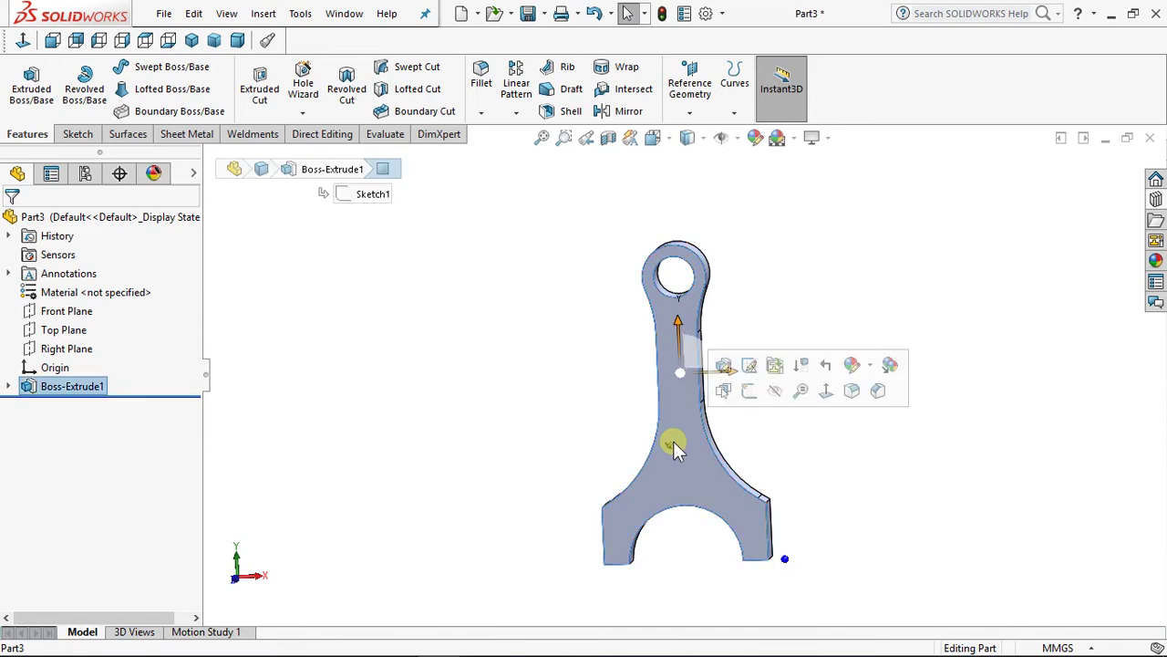
pyautogui.click(749, 392)
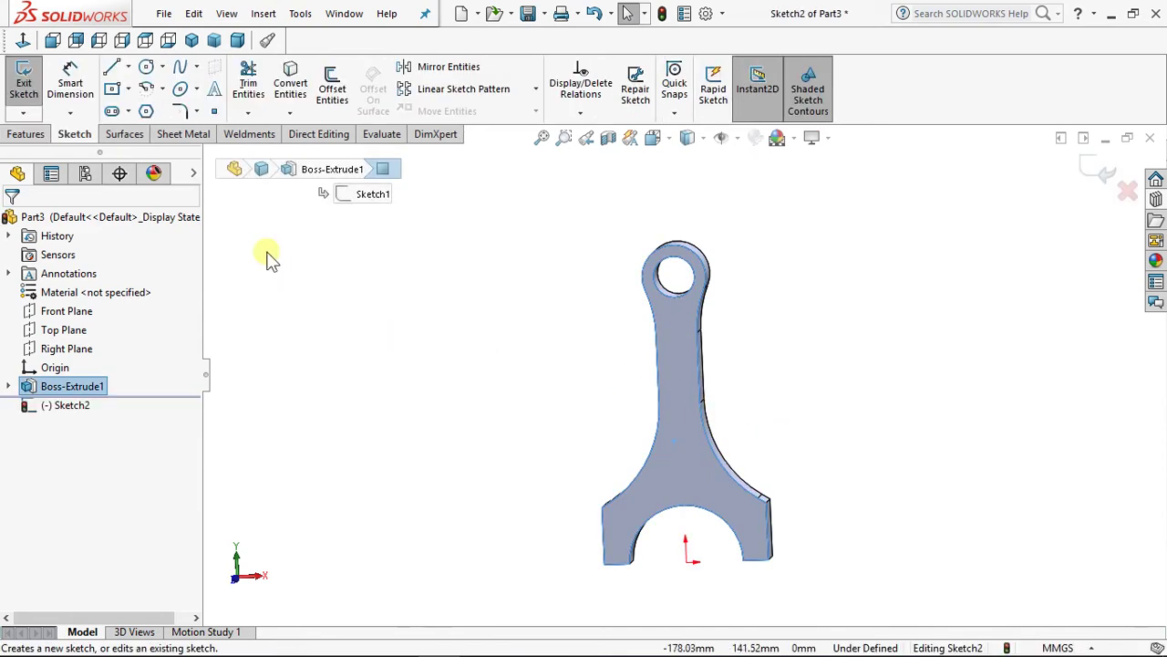
pyautogui.click(20, 40)
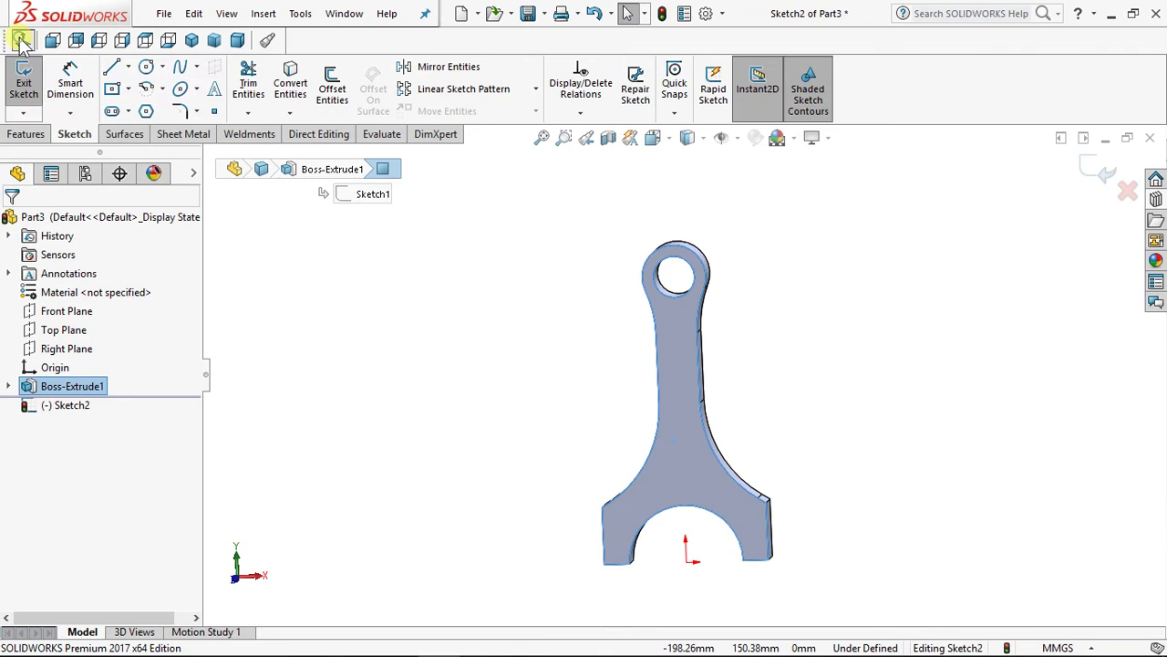
pyautogui.click(529, 431)
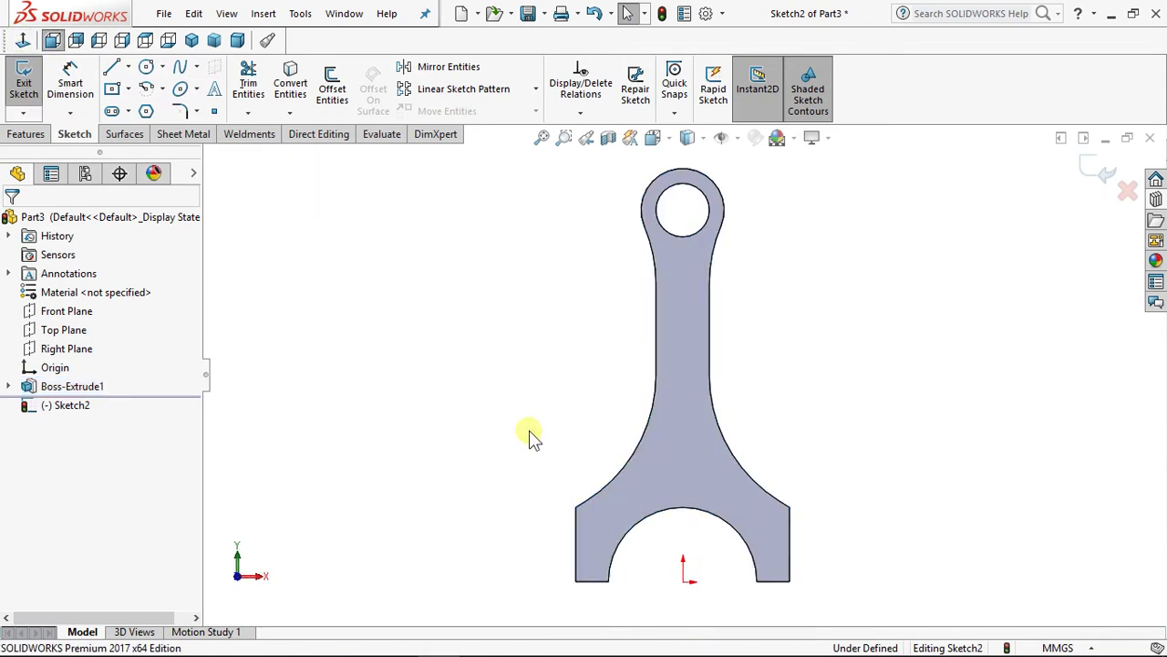
# Step: Convert the small-end hole edge and the big-end semicircular edge of the rod's front face into sketch entities
pyautogui.click(699, 235)
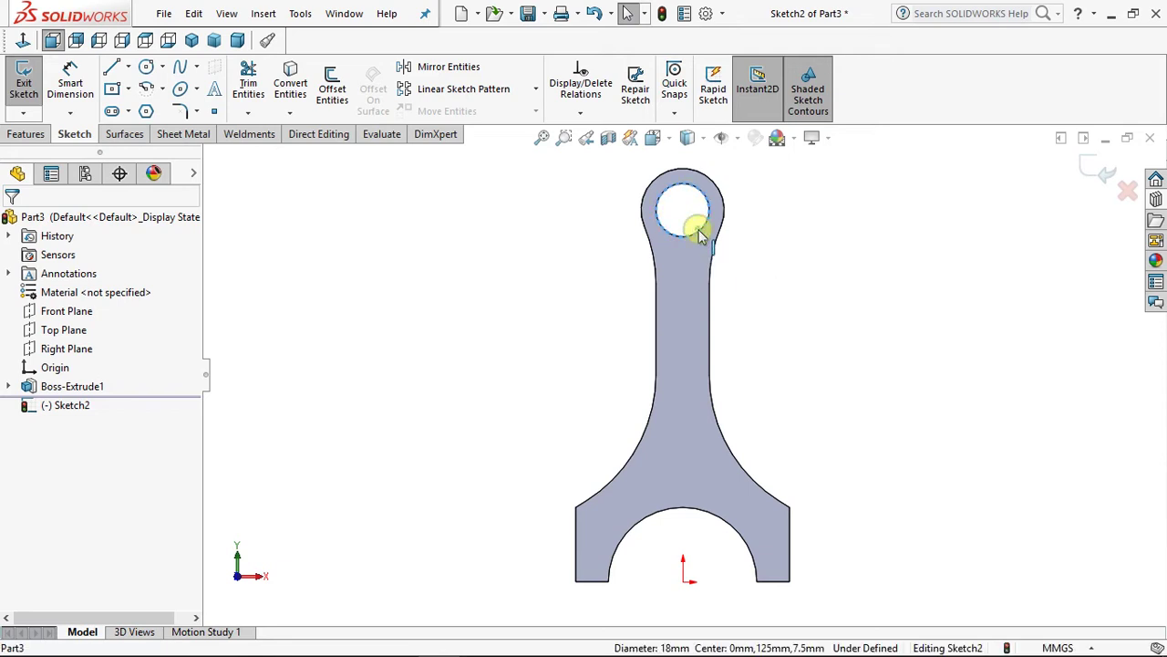
pyautogui.keyDown('ctrl'); pyautogui.click(715, 518); pyautogui.keyUp('ctrl')
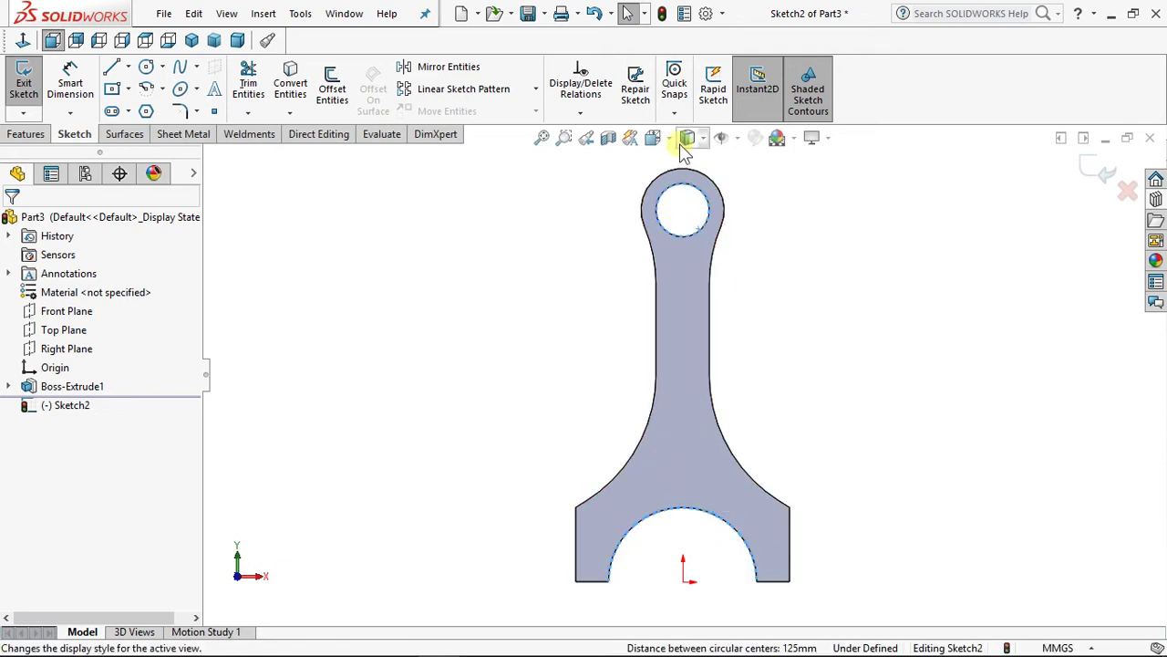
pyautogui.click(291, 86)
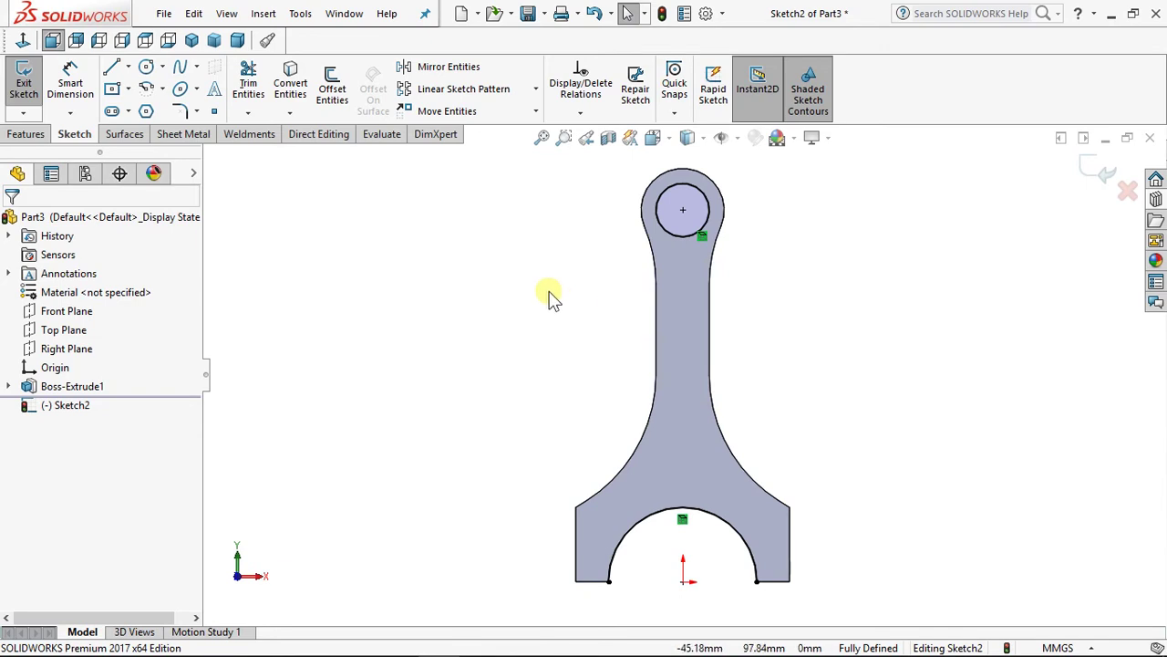
pyautogui.moveTo(547, 299); pyautogui.dragTo(584, 301, button='middle')
pyautogui.click(23, 40)
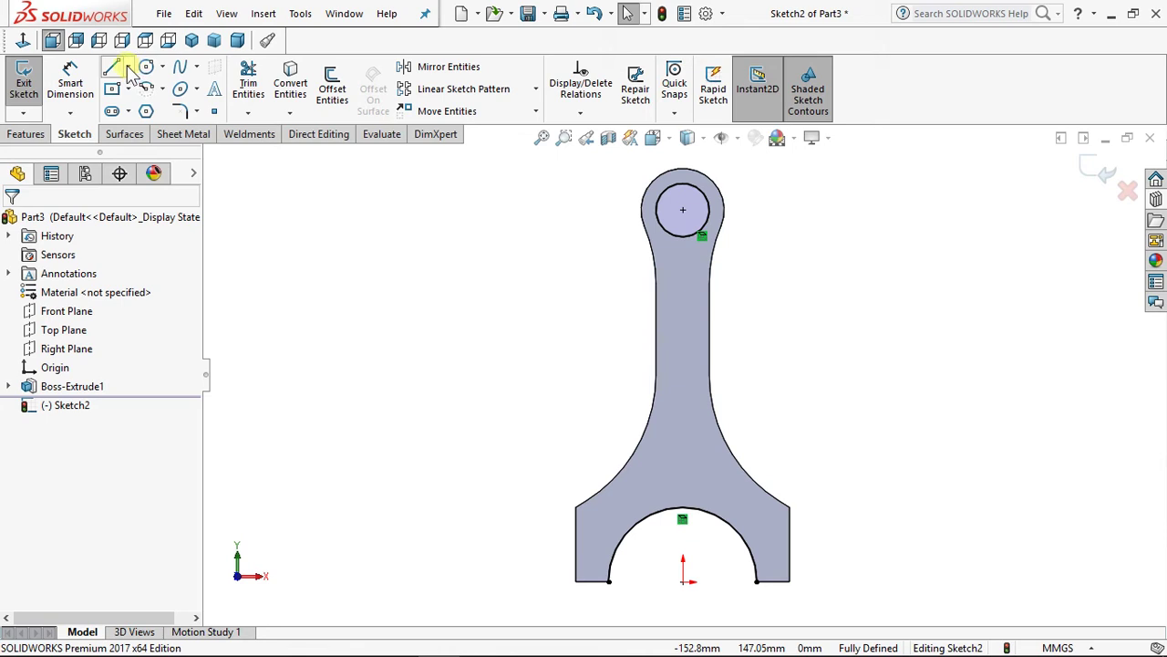
# Step: Sketch a 60 mm diameter circle centred on the origin around the rod's big-end arc
pyautogui.click(129, 68)
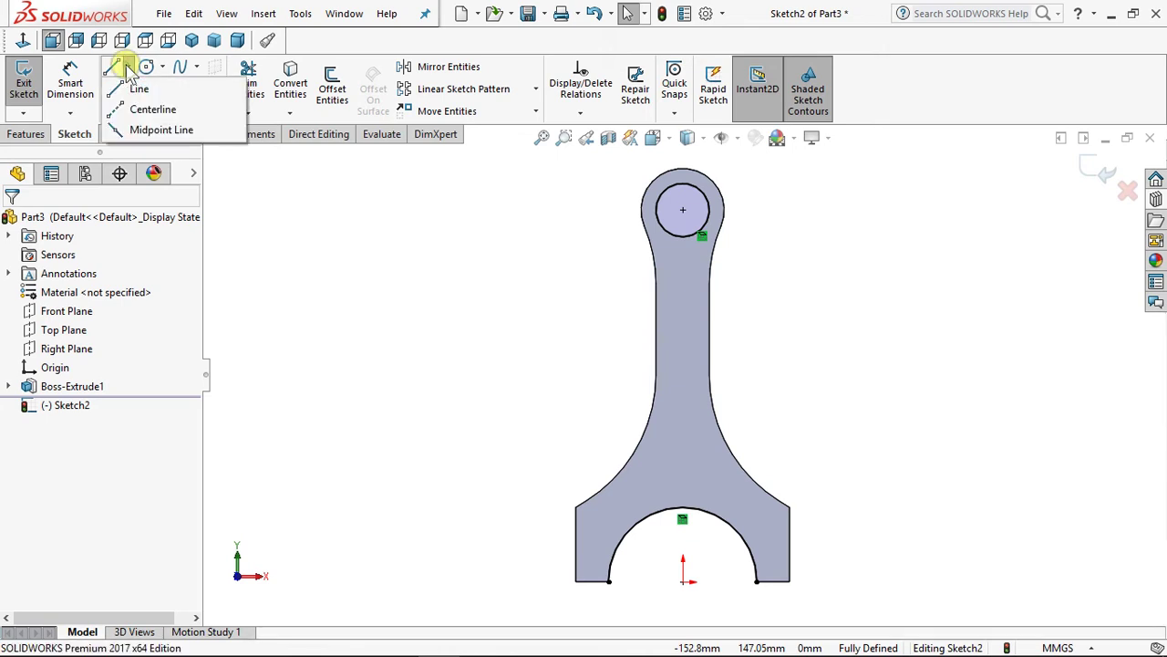
pyautogui.click(146, 67)
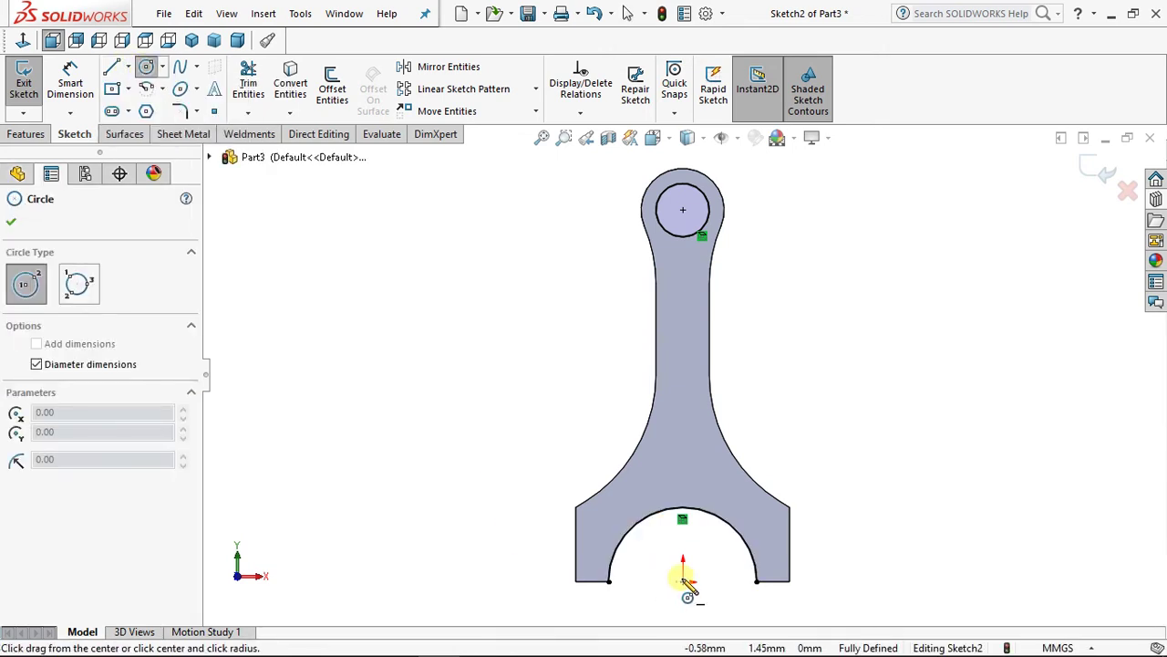
pyautogui.keyDown('ctrl'); pyautogui.moveTo(692, 582); pyautogui.dragTo(683, 489, button='middle'); pyautogui.keyUp('ctrl')
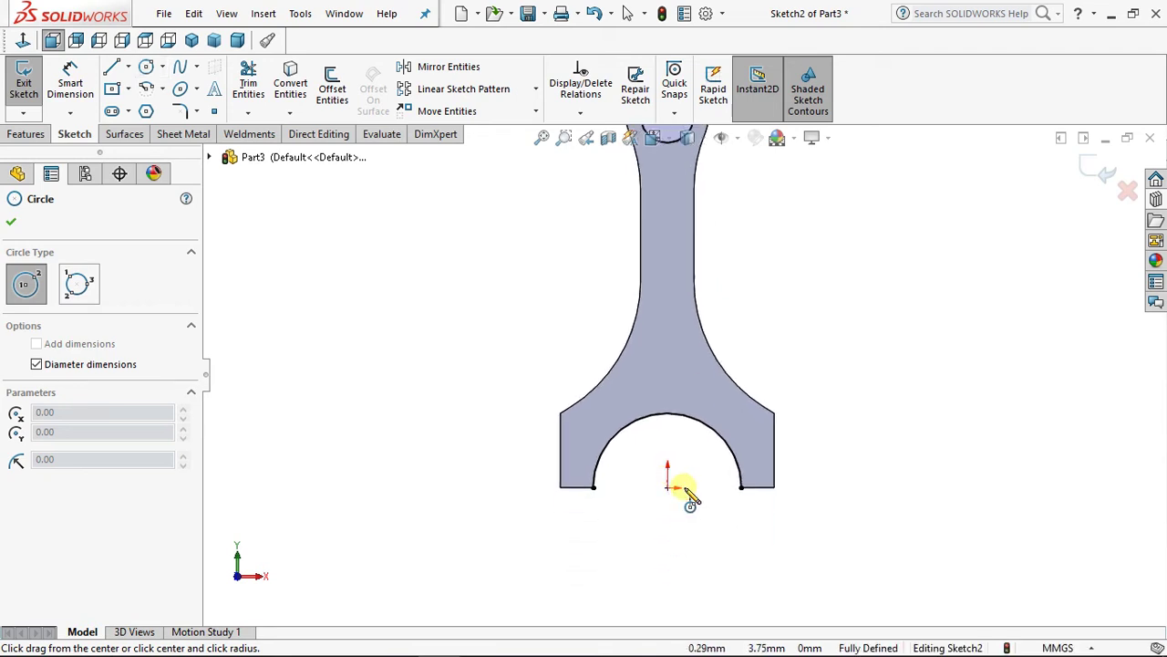
pyautogui.click(667, 487)
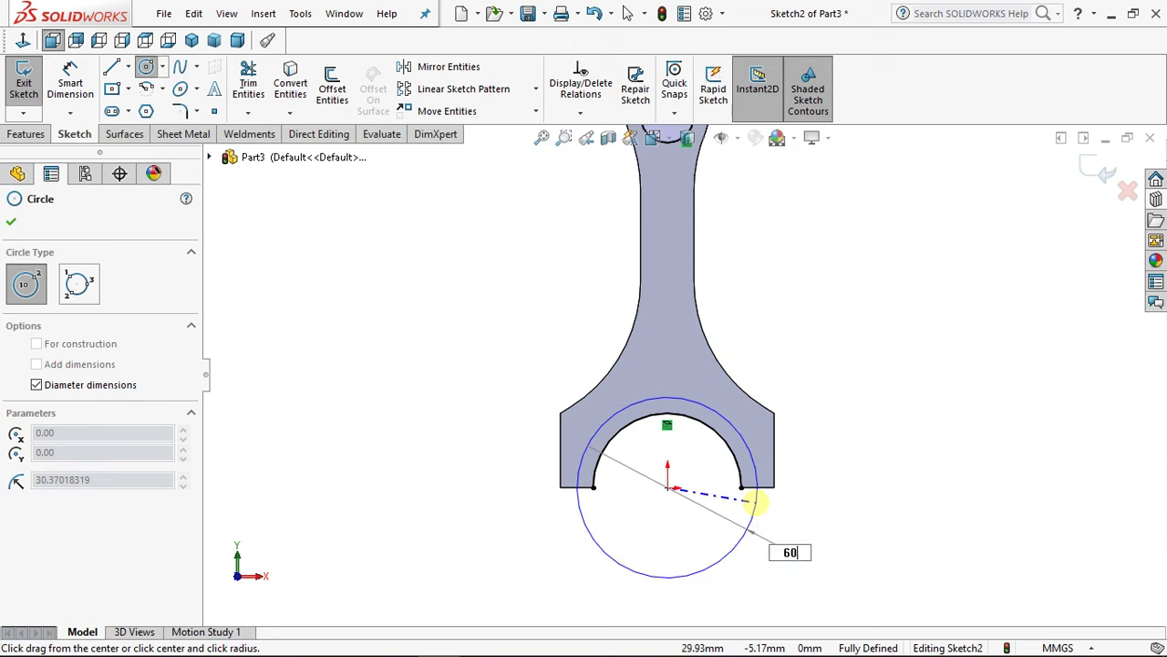
pyautogui.press('Return')
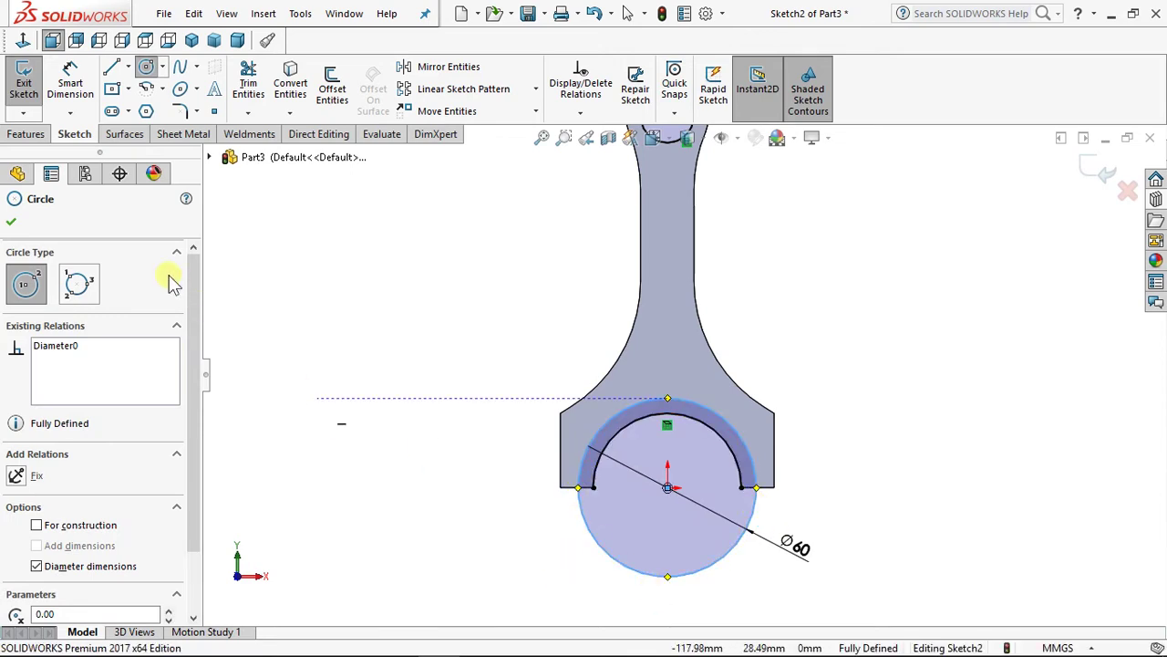
# Step: Draw a horizontal line through the origin along the rod's flat lower edge, joining its two outer corners
pyautogui.click(112, 68)
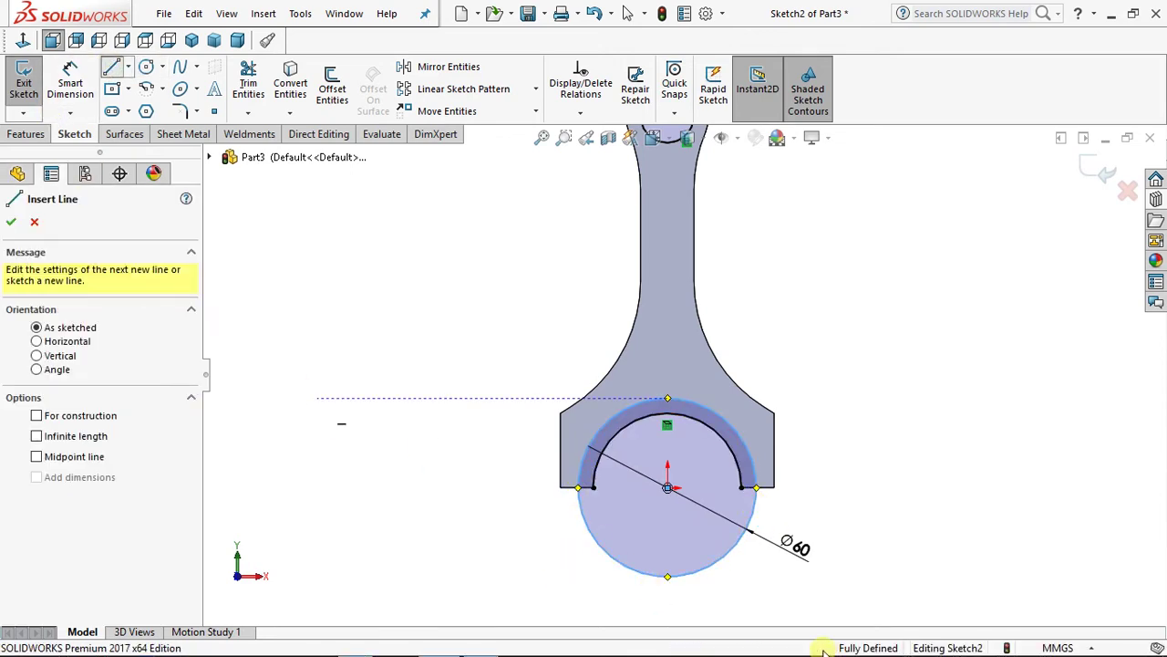
pyautogui.click(560, 488)
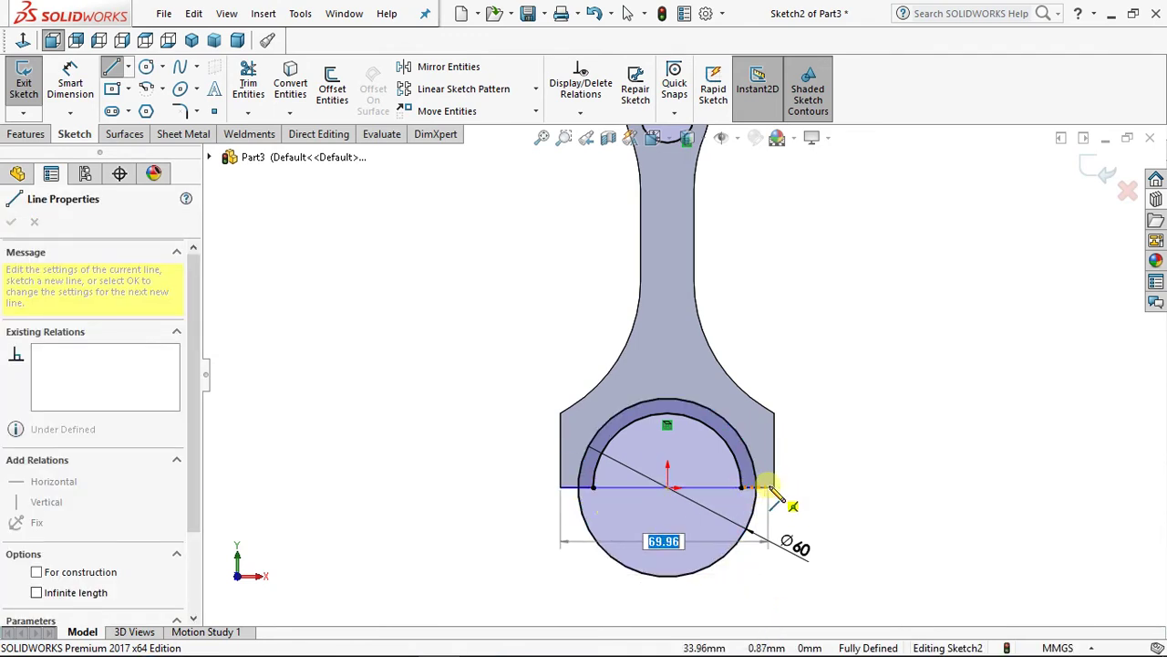
pyautogui.click(774, 488)
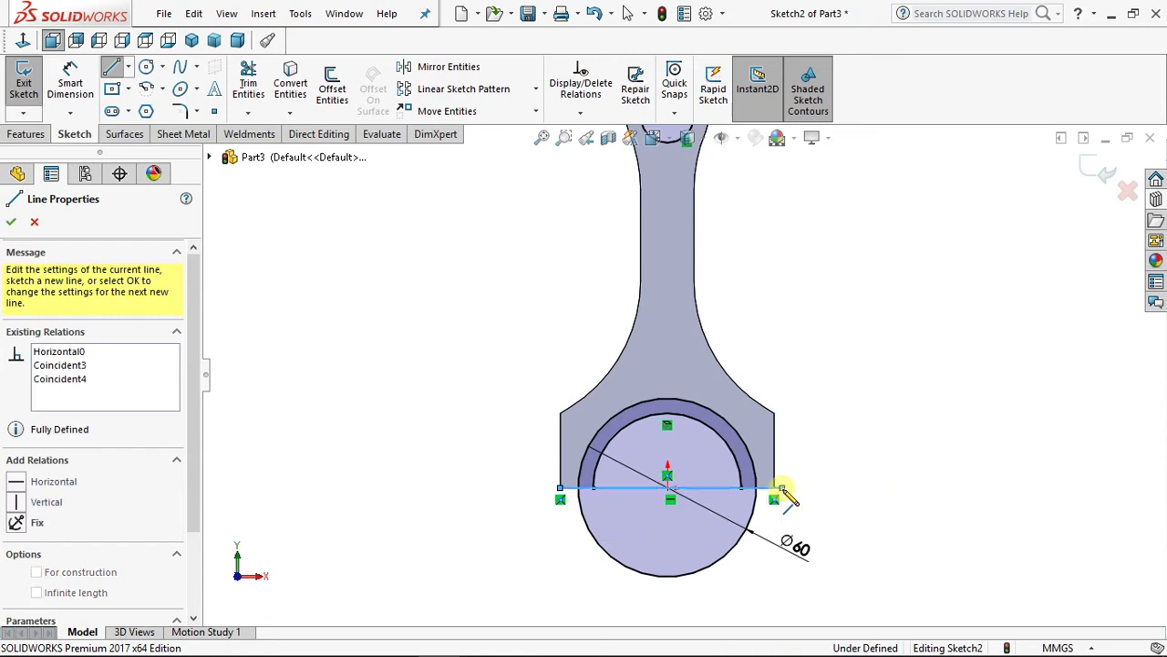
pyautogui.press('Escape')
# Step: Sketch a circle about 35 mm in diameter, centred on the small-end hole and surrounding the rod's rounded end
pyautogui.scroll(3, 638, 451)
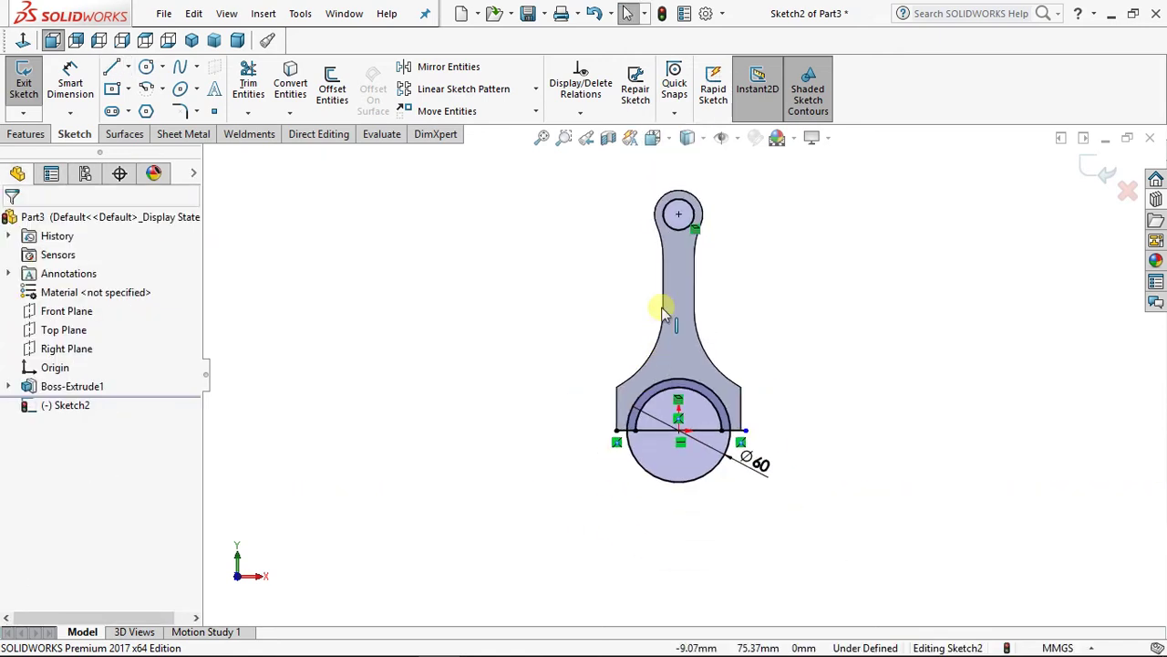
pyautogui.press('f')
pyautogui.click(146, 68)
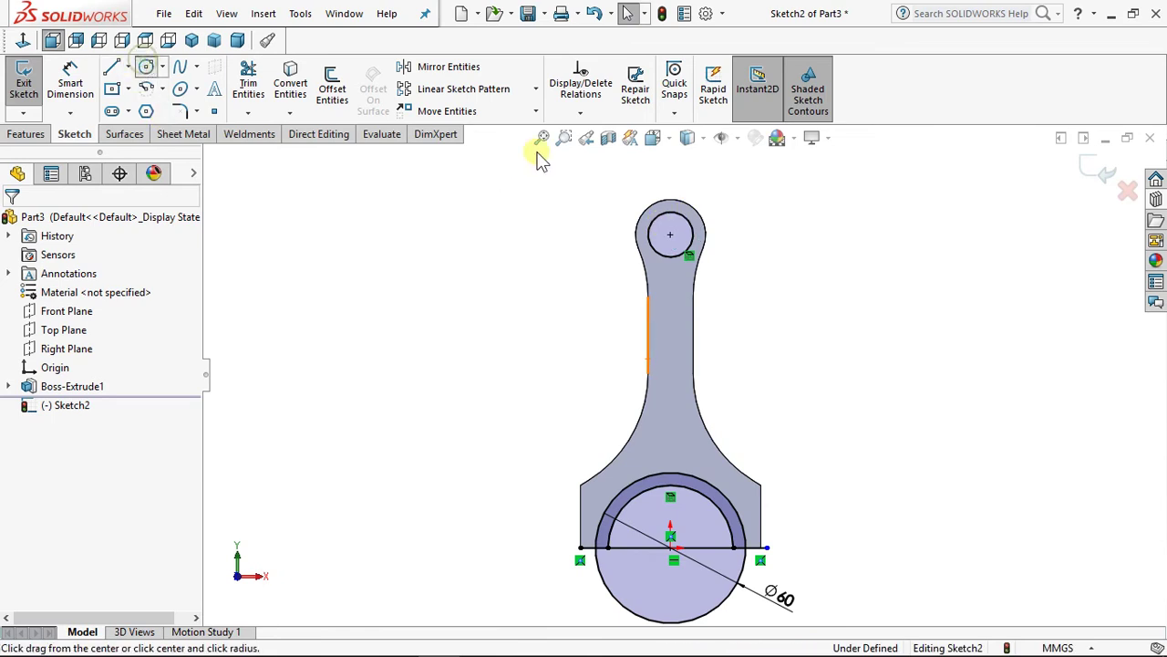
pyautogui.scroll(-2, 644, 229)
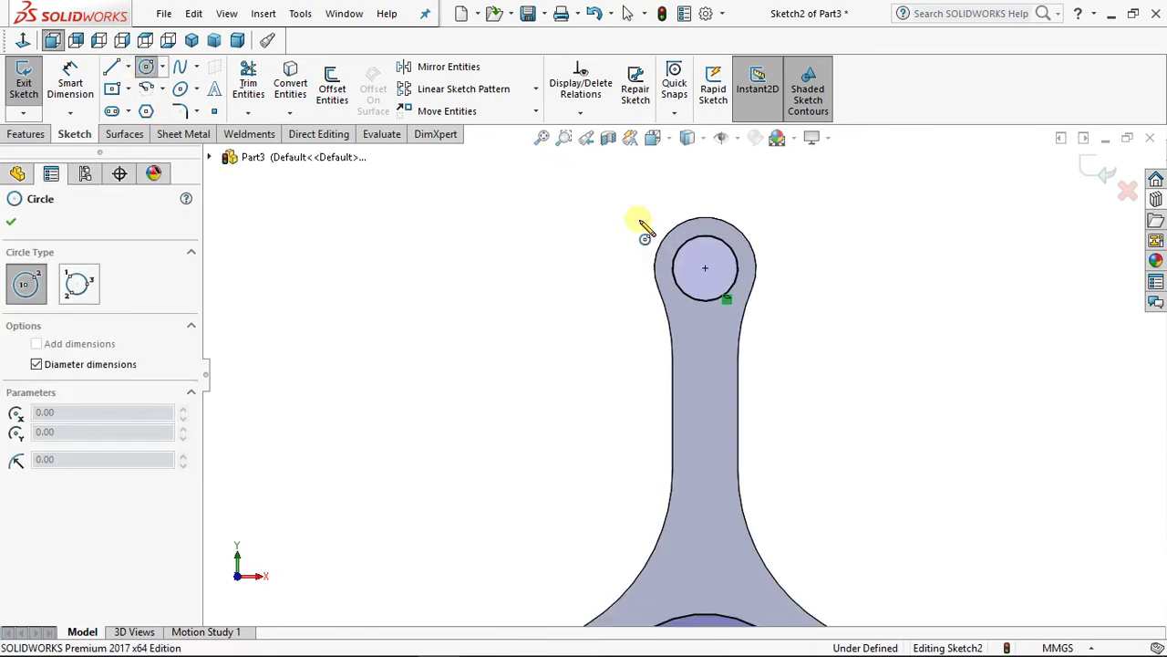
pyautogui.click(721, 284)
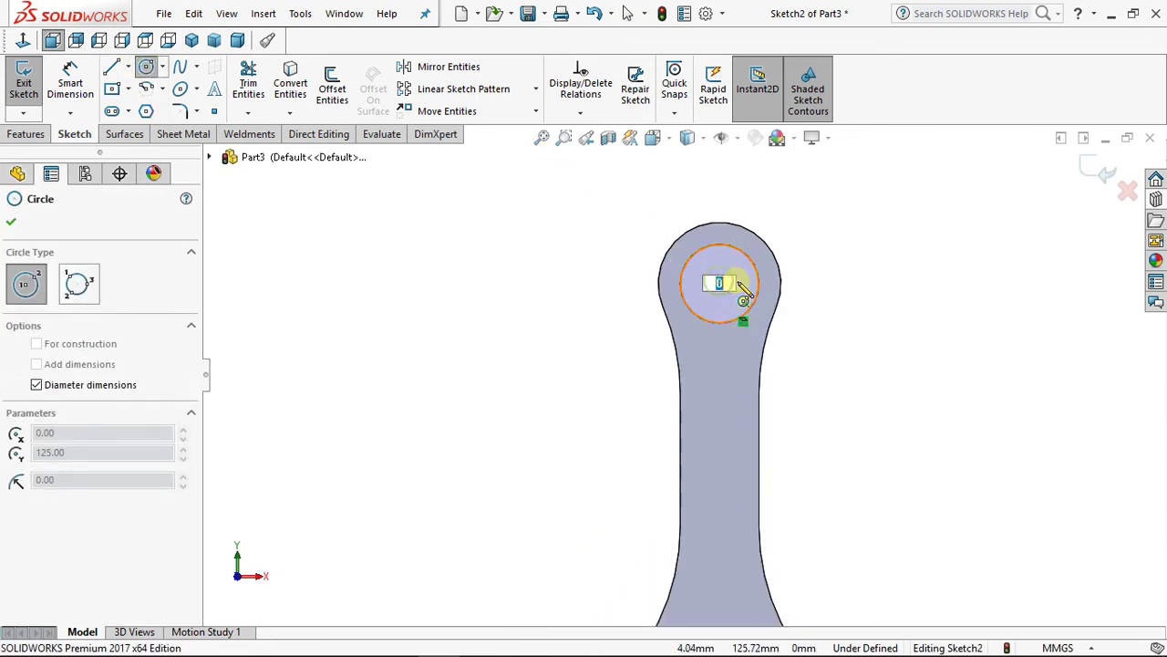
pyautogui.click(798, 288)
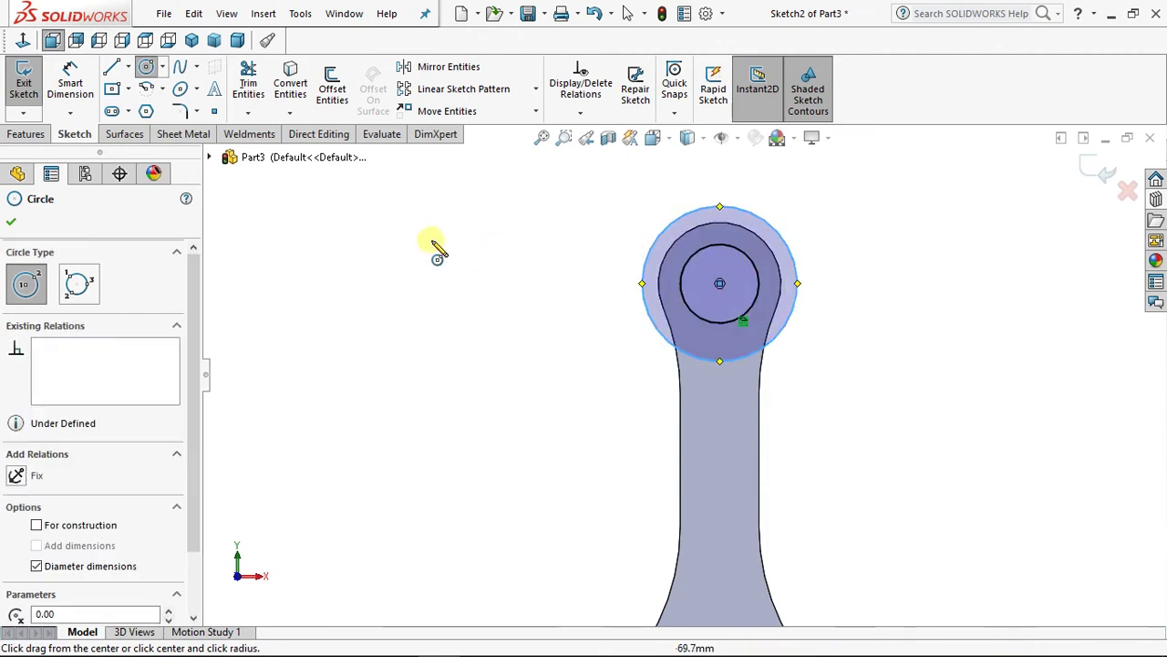
pyautogui.click(146, 67)
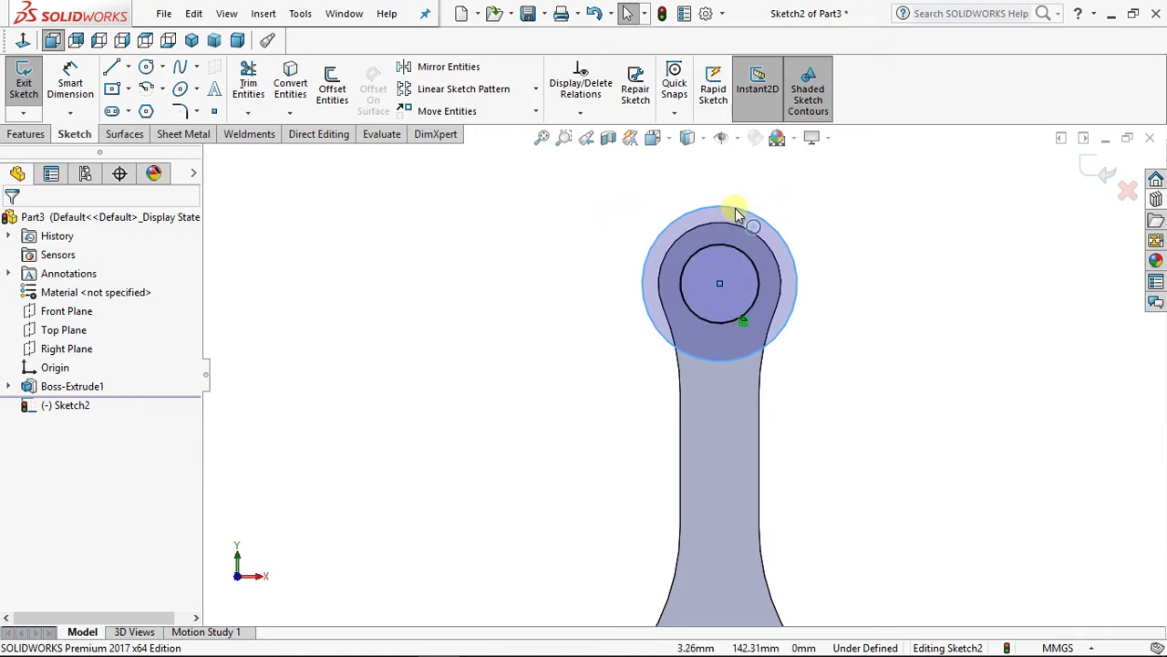
pyautogui.click(832, 216)
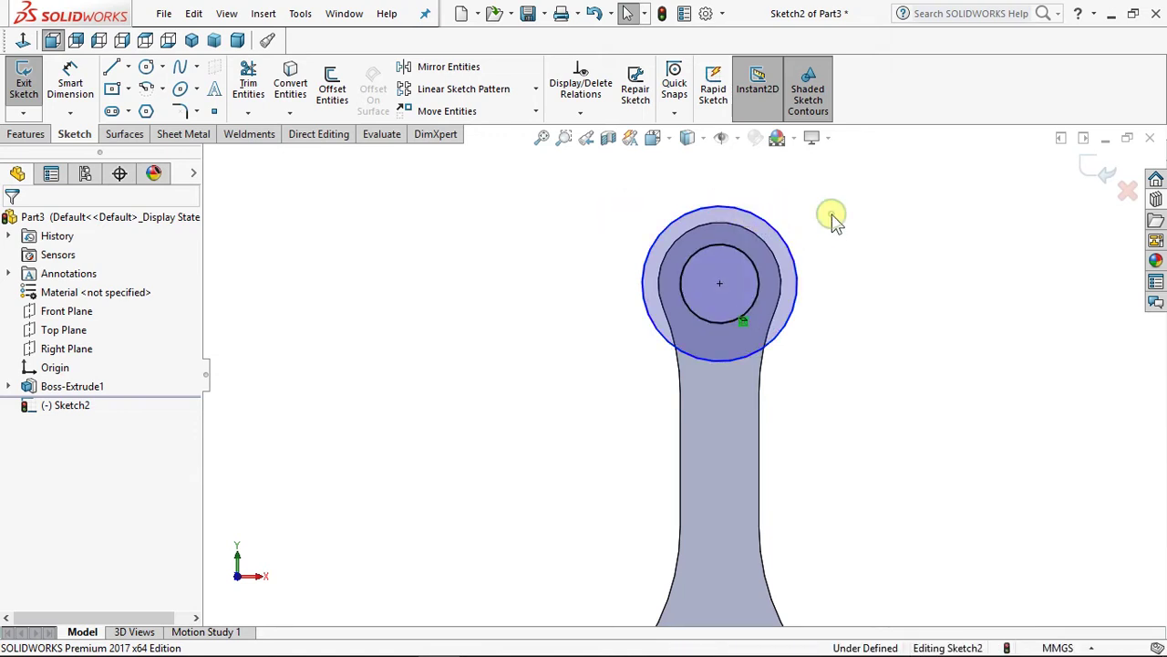
# Step: Try a coradial relation between the outer small-end circle and the converted hole circle, and undo it
pyautogui.click(740, 214)
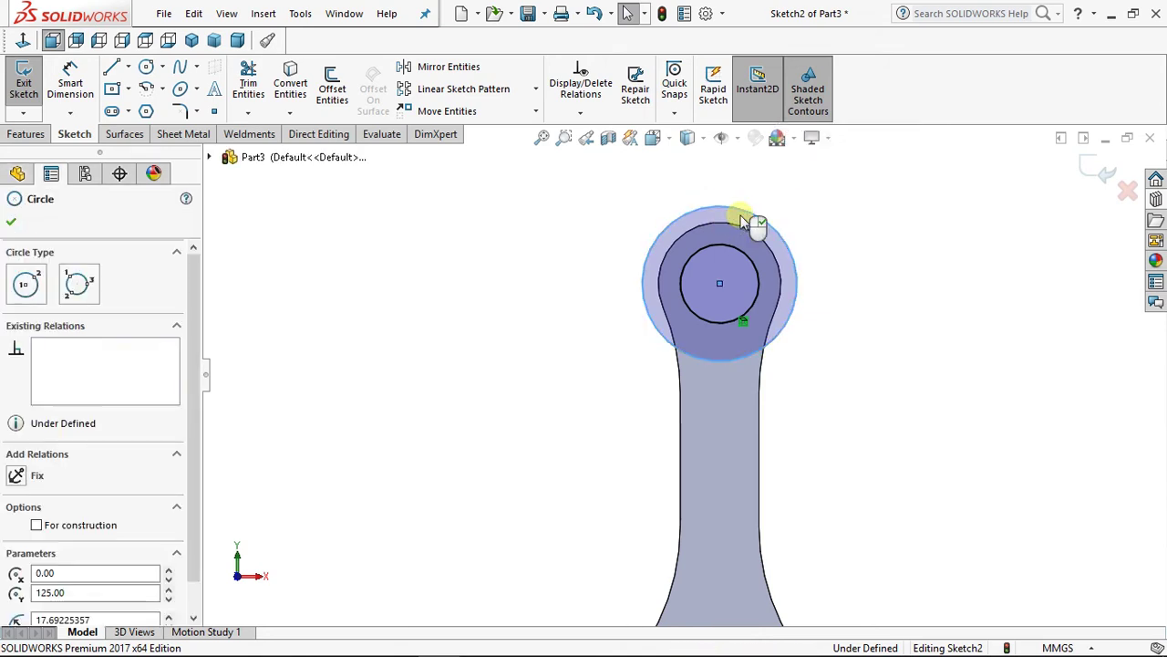
pyautogui.keyDown('ctrl'); pyautogui.click(748, 307); pyautogui.keyUp('ctrl')
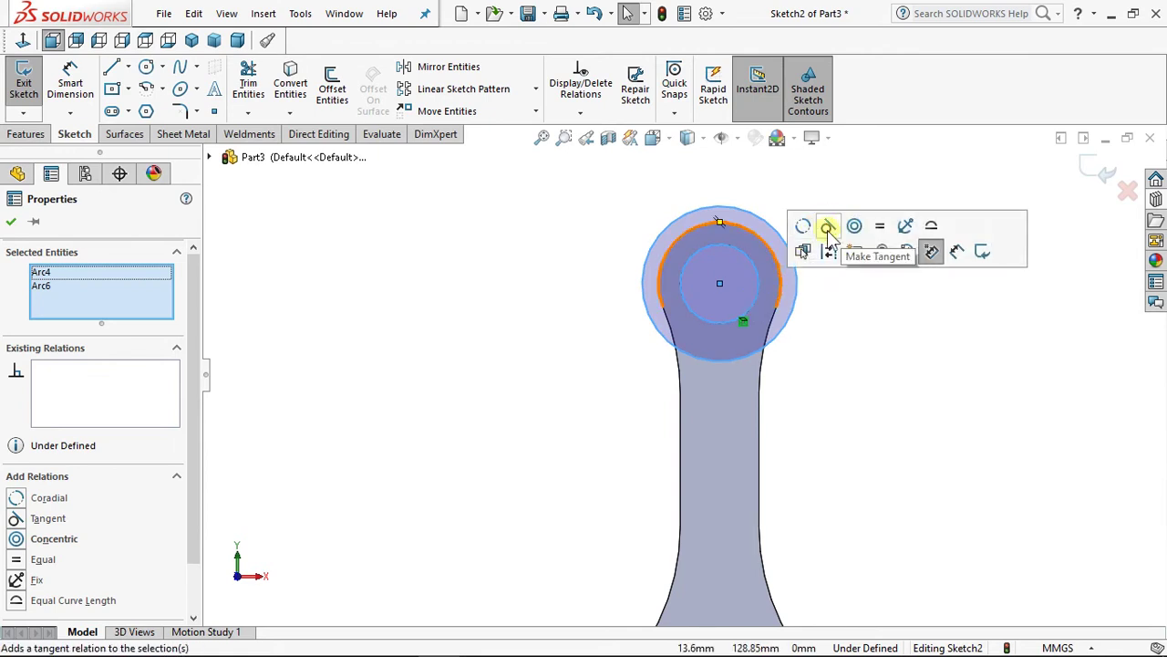
pyautogui.click(804, 228)
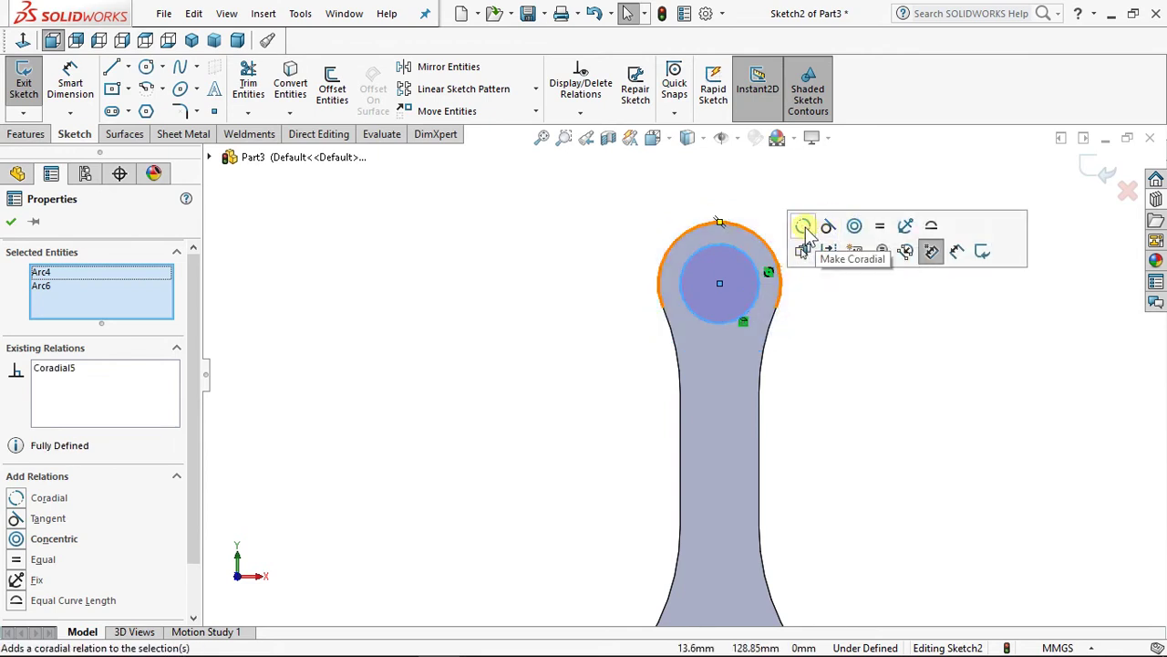
pyautogui.click(522, 308)
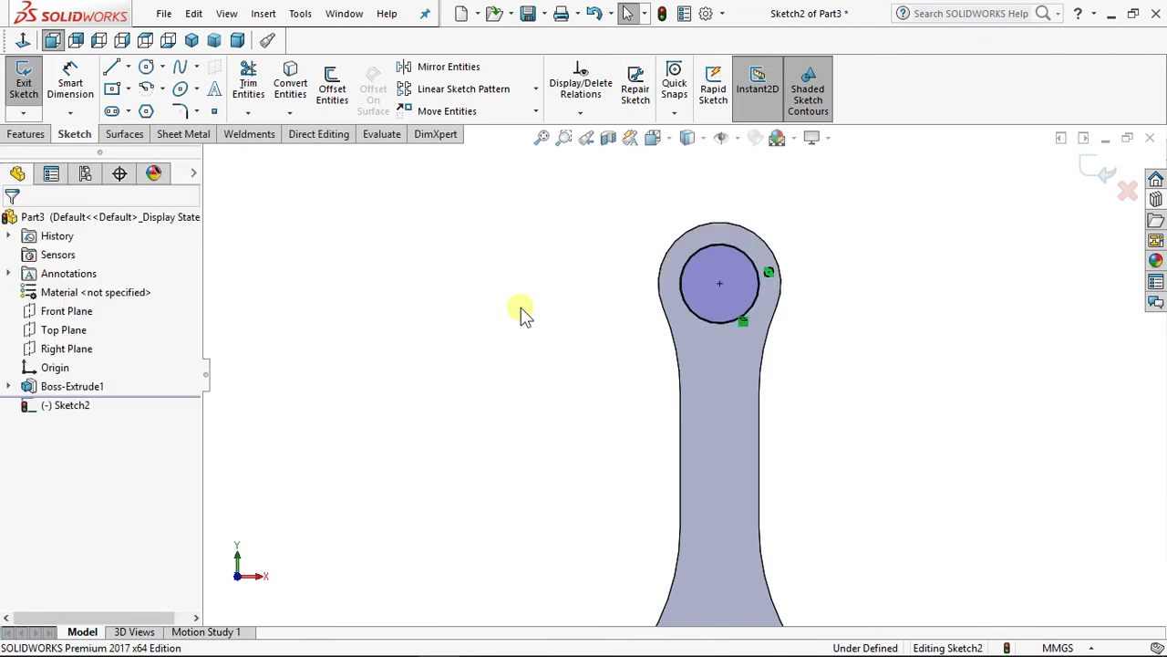
pyautogui.scroll(2, 522, 313)
pyautogui.scroll(-2, 733, 331)
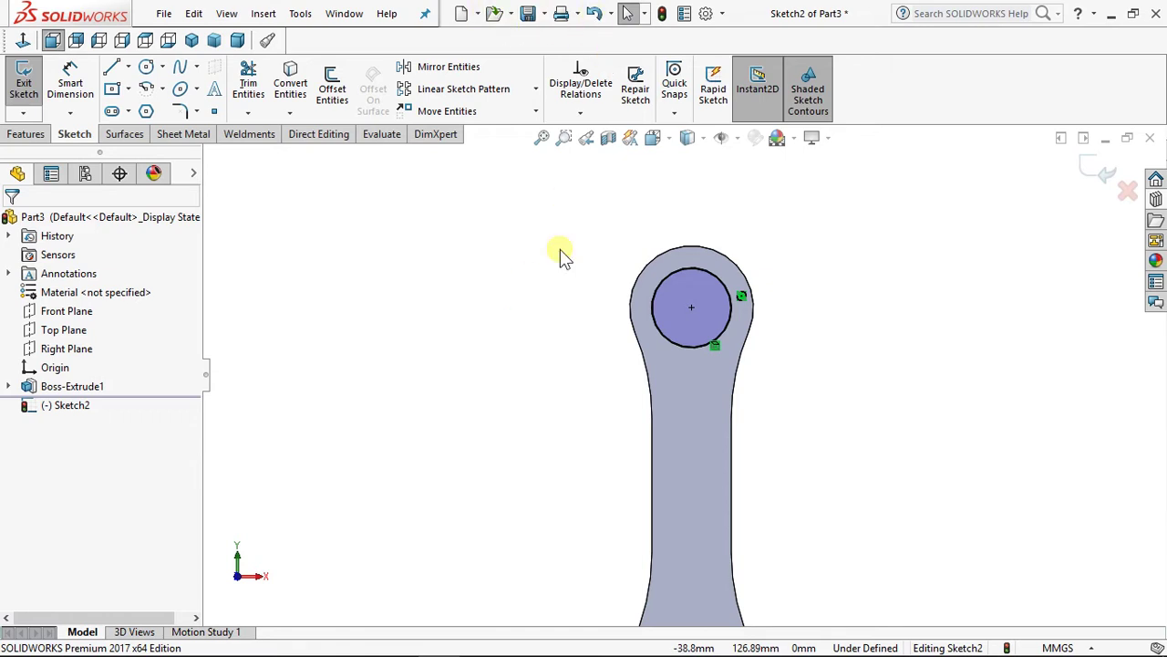
pyautogui.hotkey('ctrl', 'z')
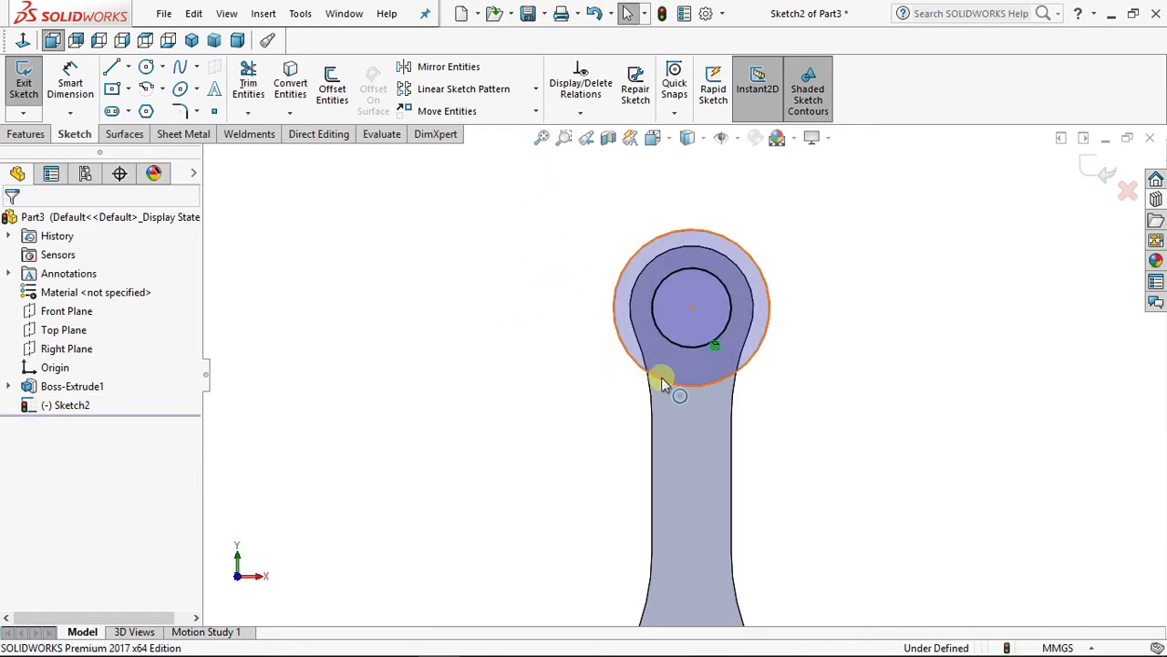
# Step: Try again to make the outer small-end circle coradial with the converted hole circle
pyautogui.click(674, 383)
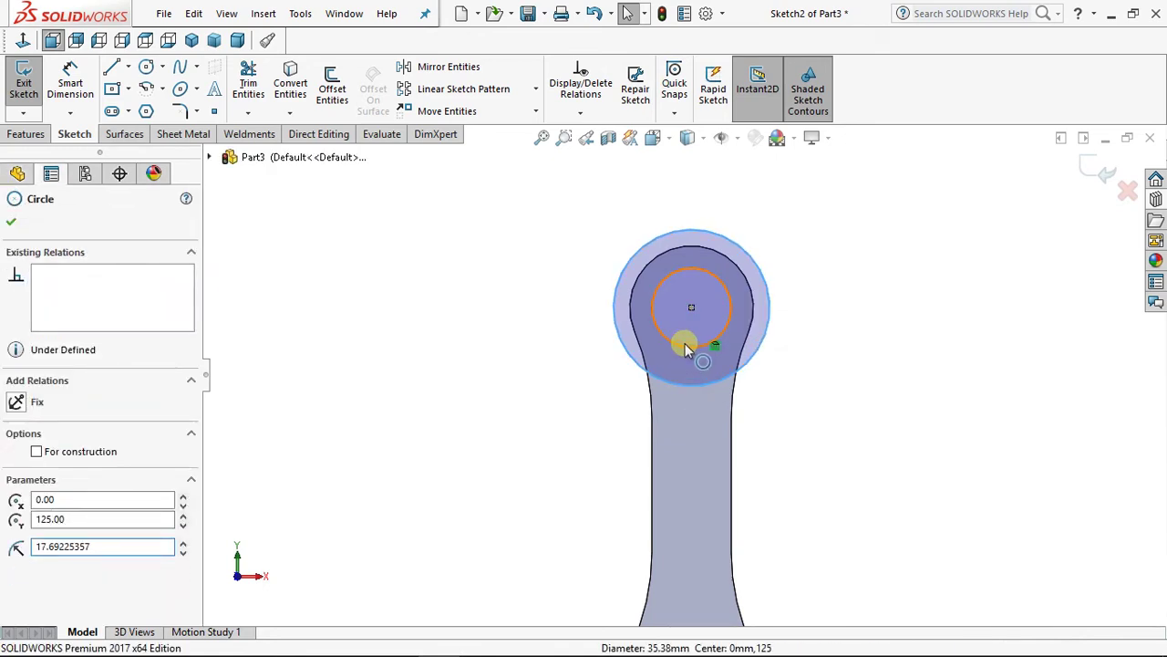
pyautogui.keyDown('ctrl'); pyautogui.click(686, 345); pyautogui.keyUp('ctrl')
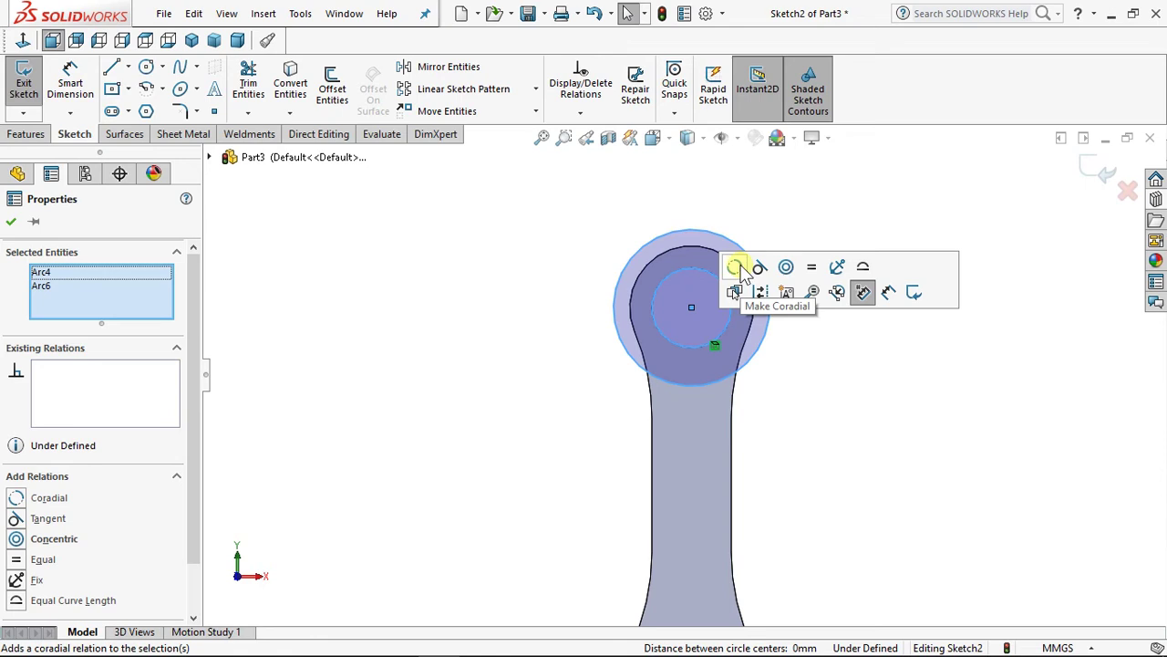
pyautogui.click(735, 267)
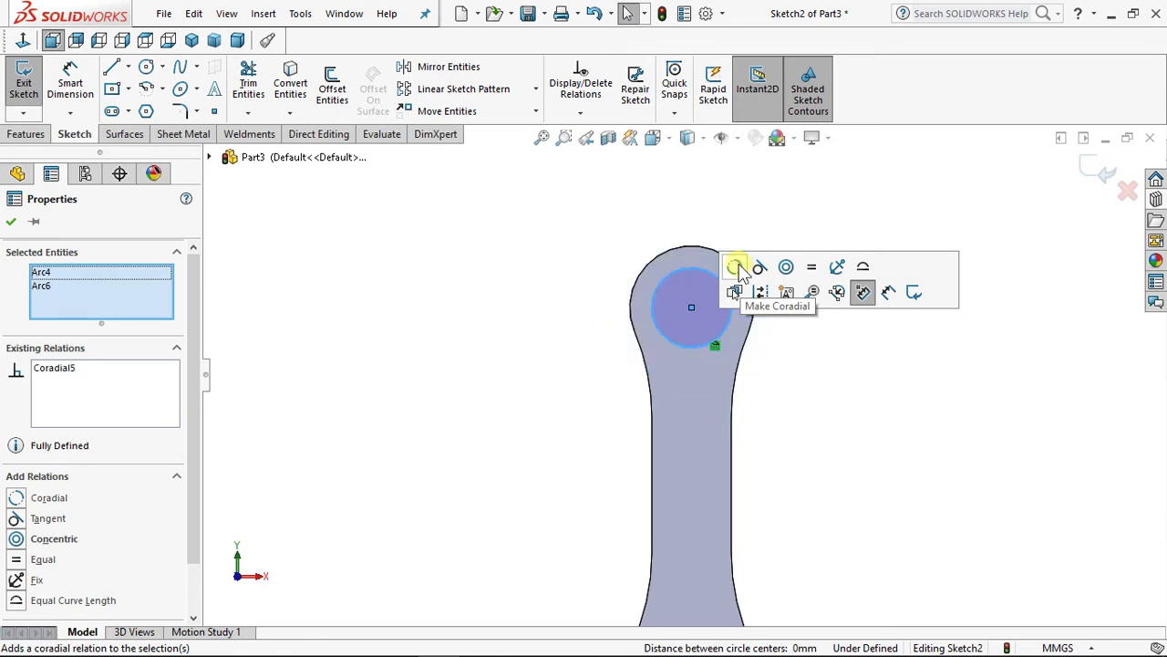
pyautogui.click(11, 222)
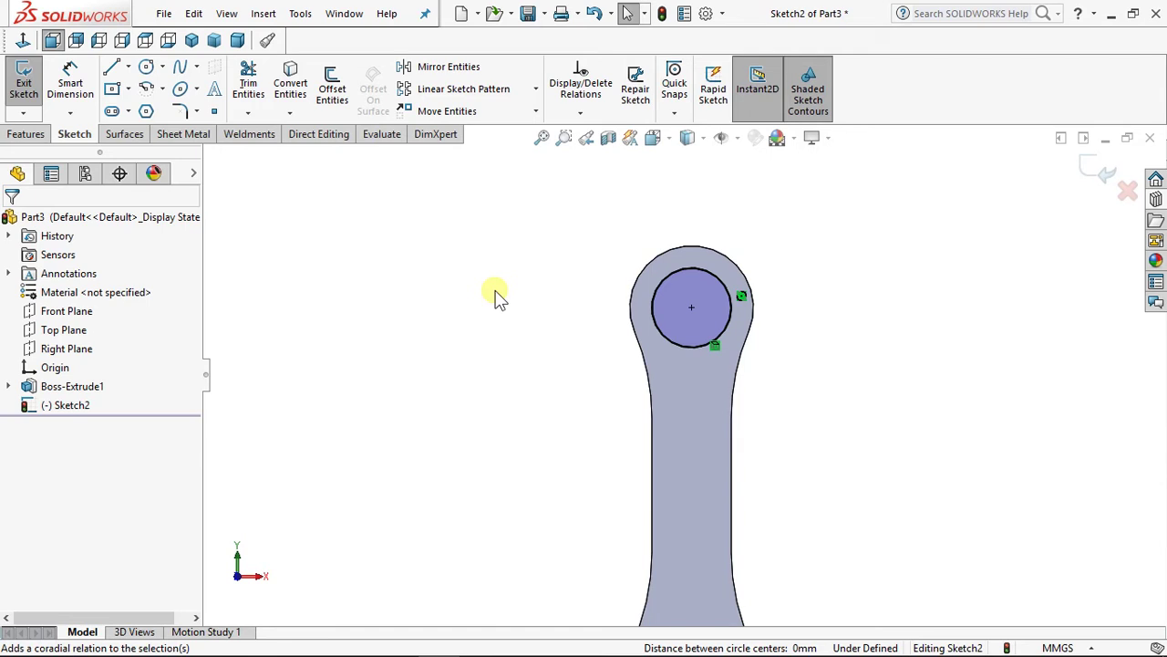
# Step: Make the outer small-end circle coradial with the rounded outer edge of the rod's small end
pyautogui.press('f')
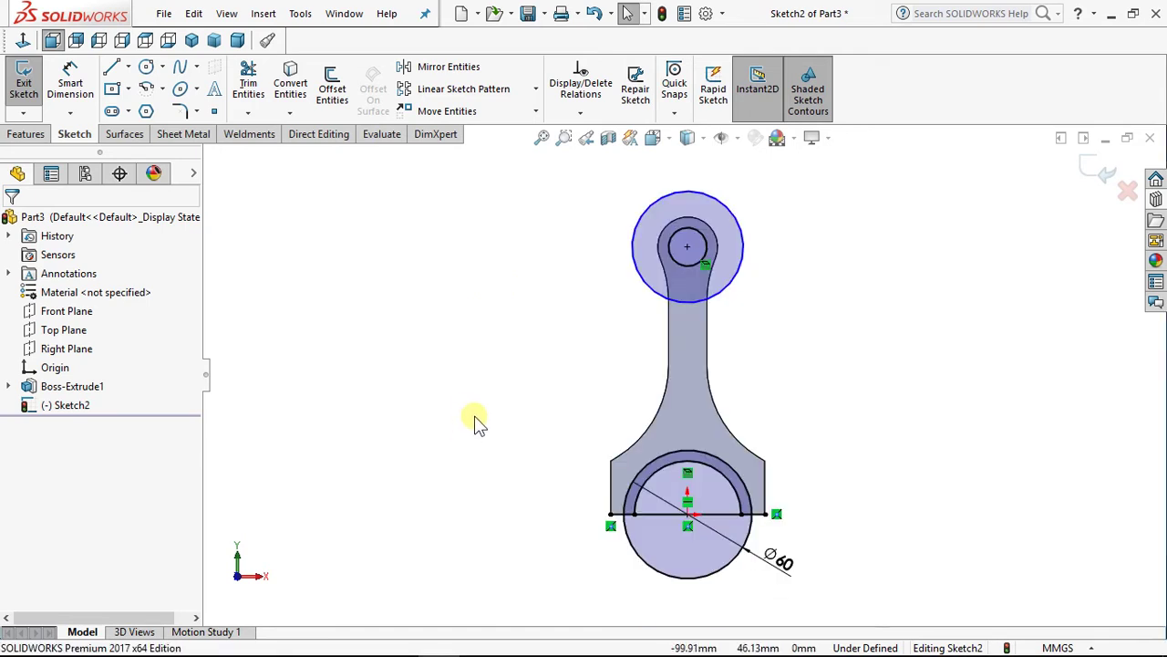
pyautogui.scroll(-1, 671, 424)
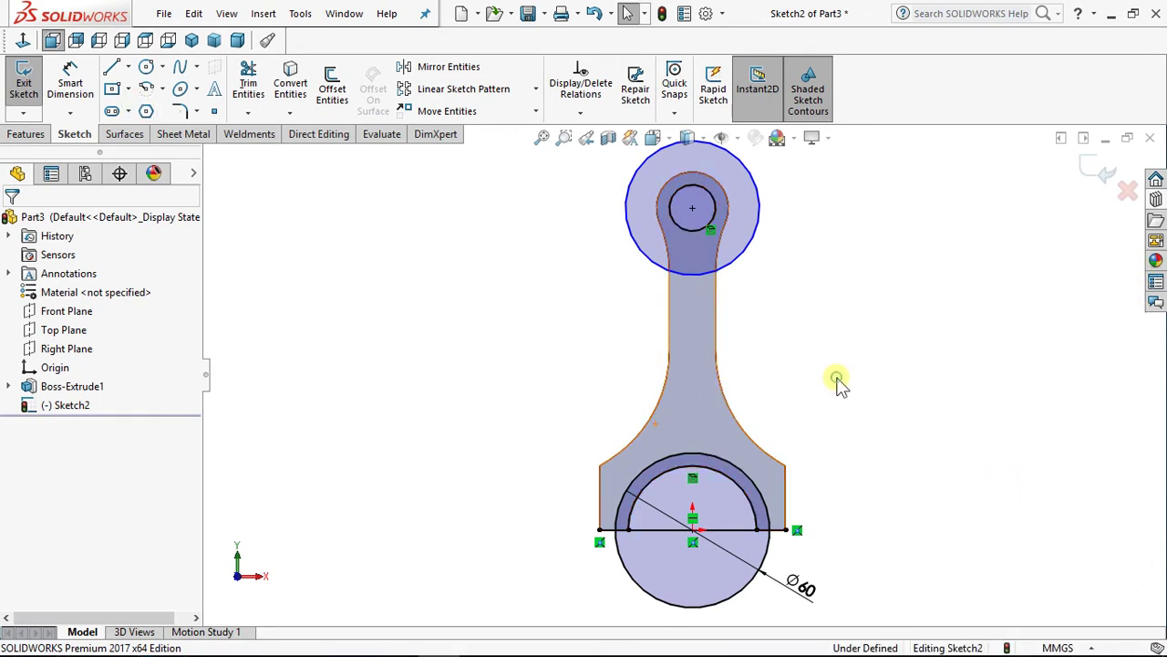
pyautogui.scroll(1, 826, 374)
pyautogui.scroll(-1, 751, 320)
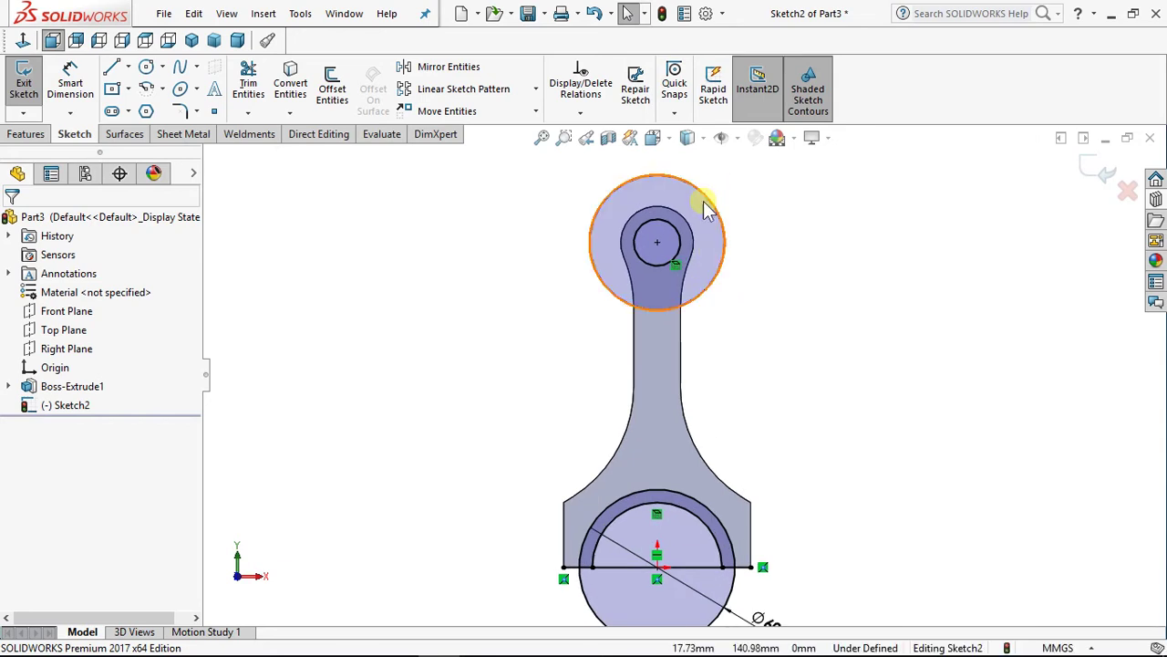
pyautogui.click(711, 208)
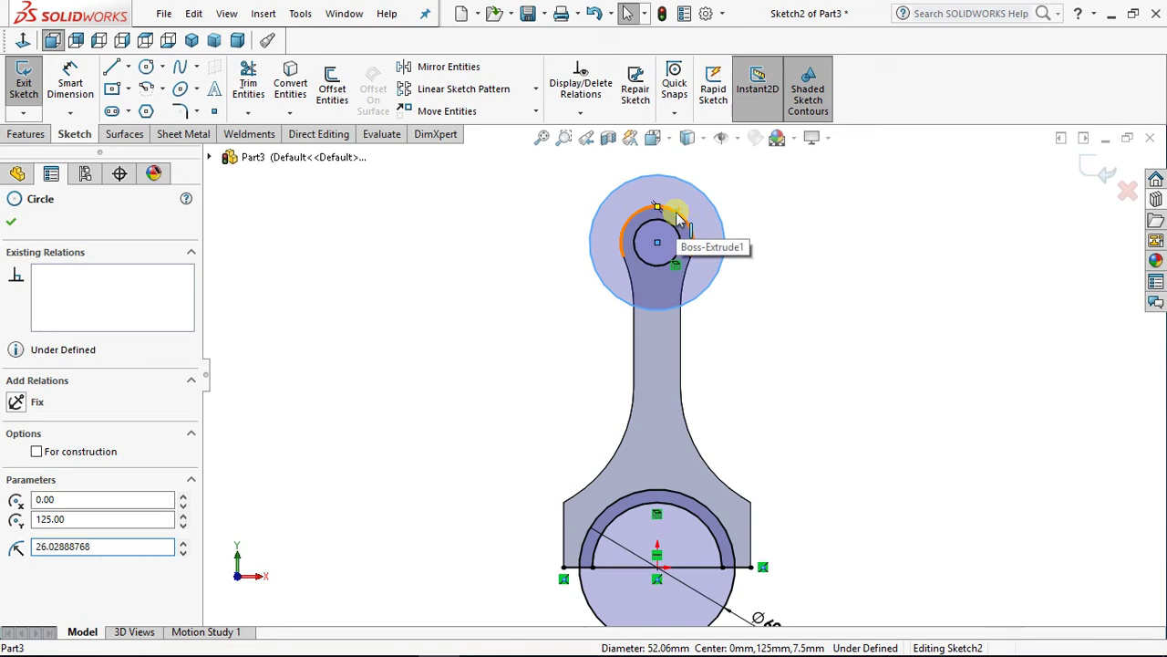
pyautogui.keyDown('ctrl'); pyautogui.click(675, 216); pyautogui.keyUp('ctrl')
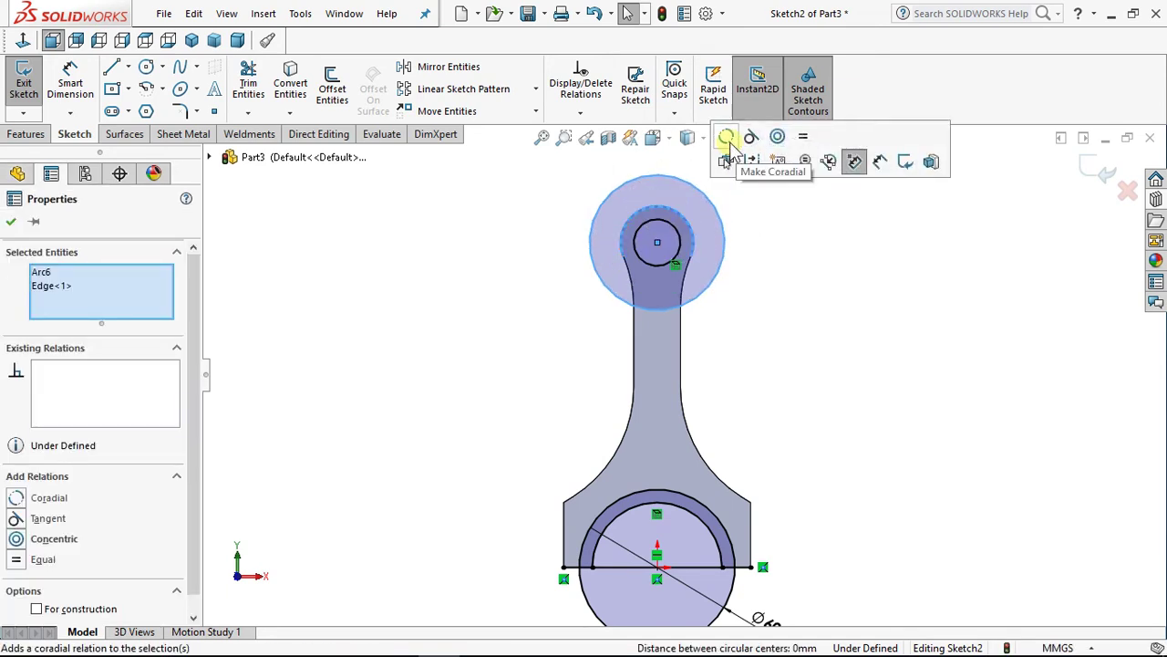
pyautogui.click(727, 138)
pyautogui.click(778, 339)
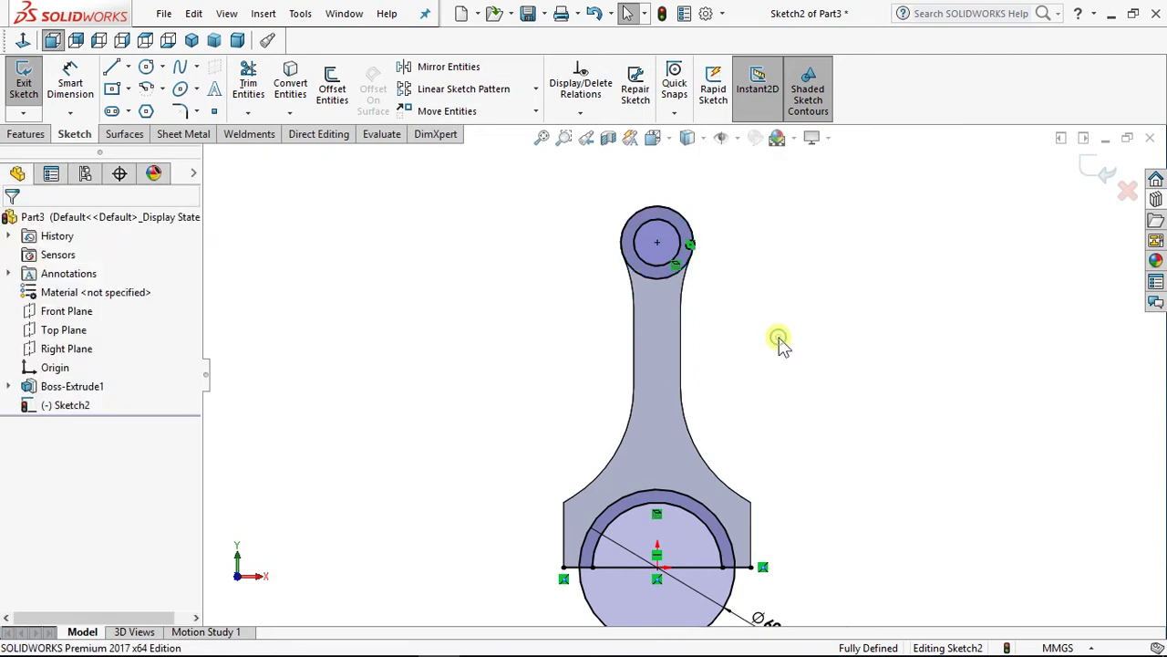
# Step: Trim away the lower half of the 60 mm circle and the line across the big-end opening
pyautogui.press('f')
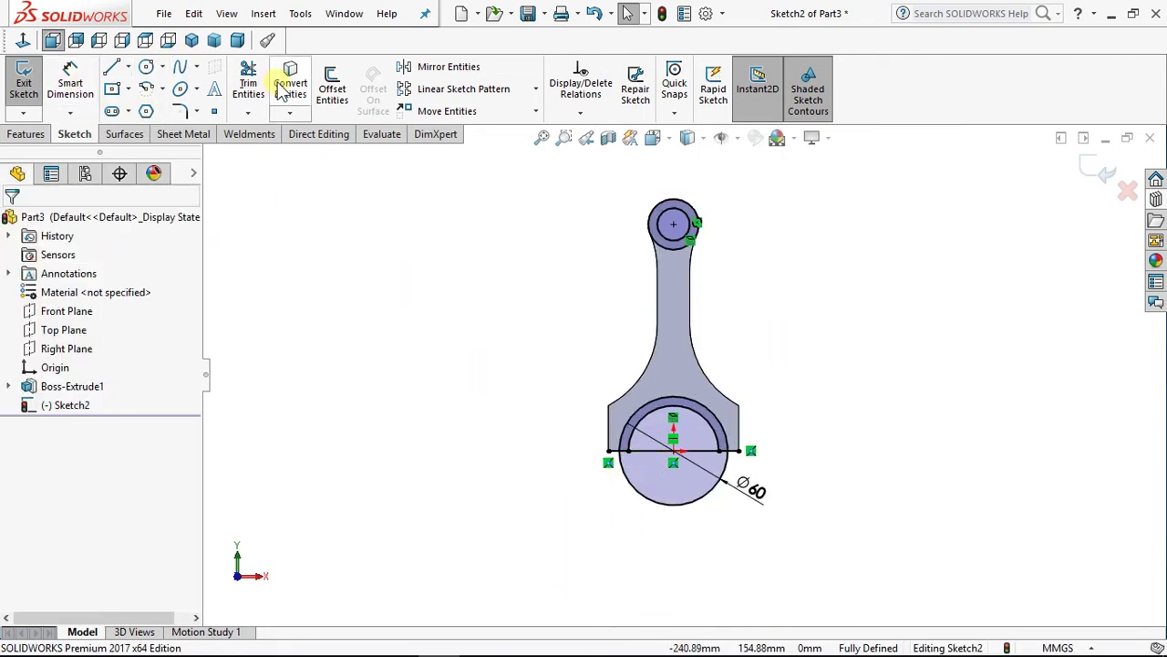
pyautogui.click(248, 82)
pyautogui.scroll(-2, 647, 525)
pyautogui.moveTo(565, 497)
pyautogui.mouseDown()
pyautogui.moveTo(599, 480)
pyautogui.moveTo(649, 409)
pyautogui.moveTo(686, 400)
pyautogui.mouseUp()
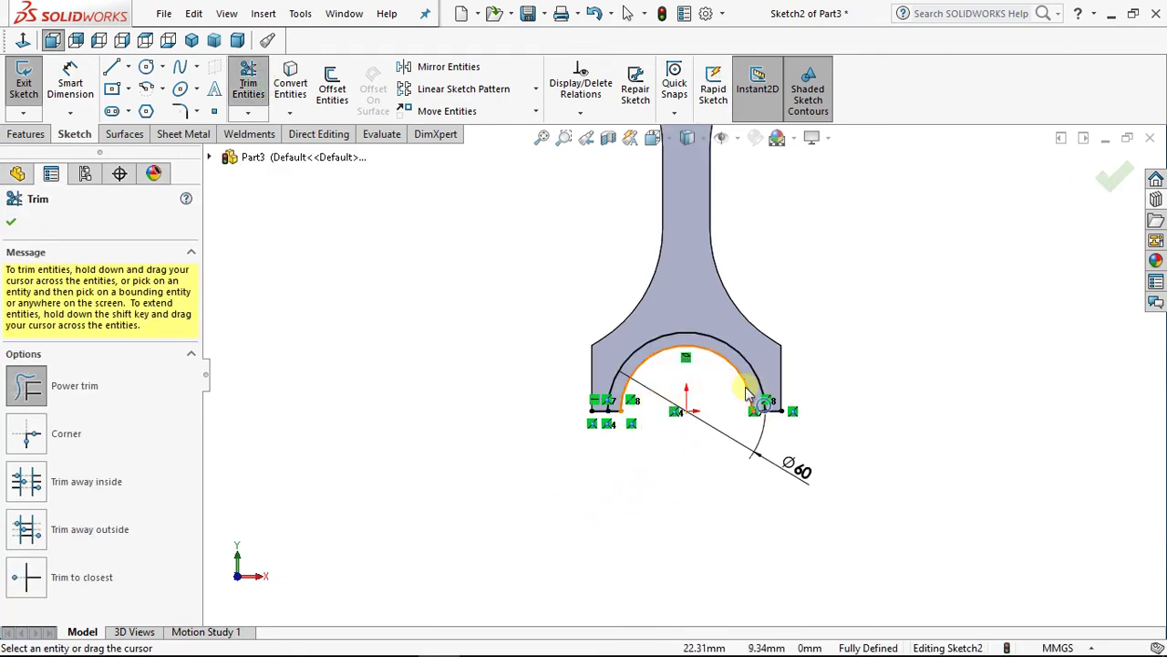
# Step: Trim the base line segments outside the big-end half ring on both sides, leaving a closed ring profile
pyautogui.scroll(-5, 766, 399)
pyautogui.moveTo(780, 404); pyautogui.dragTo(774, 490)
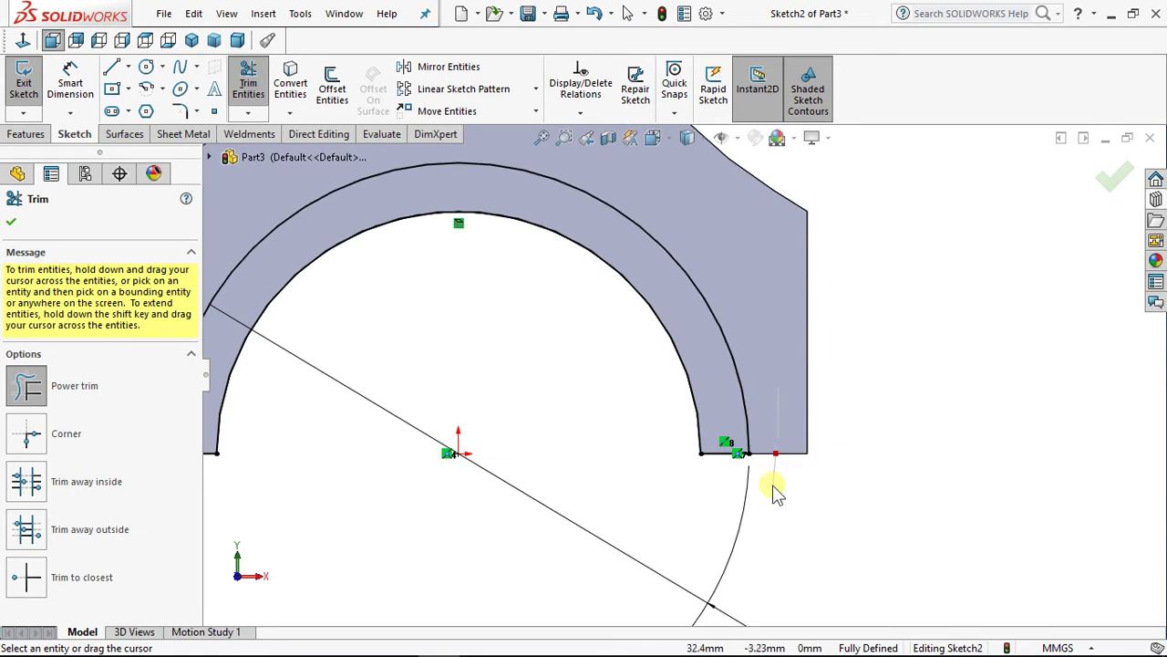
pyautogui.scroll(3, 593, 438)
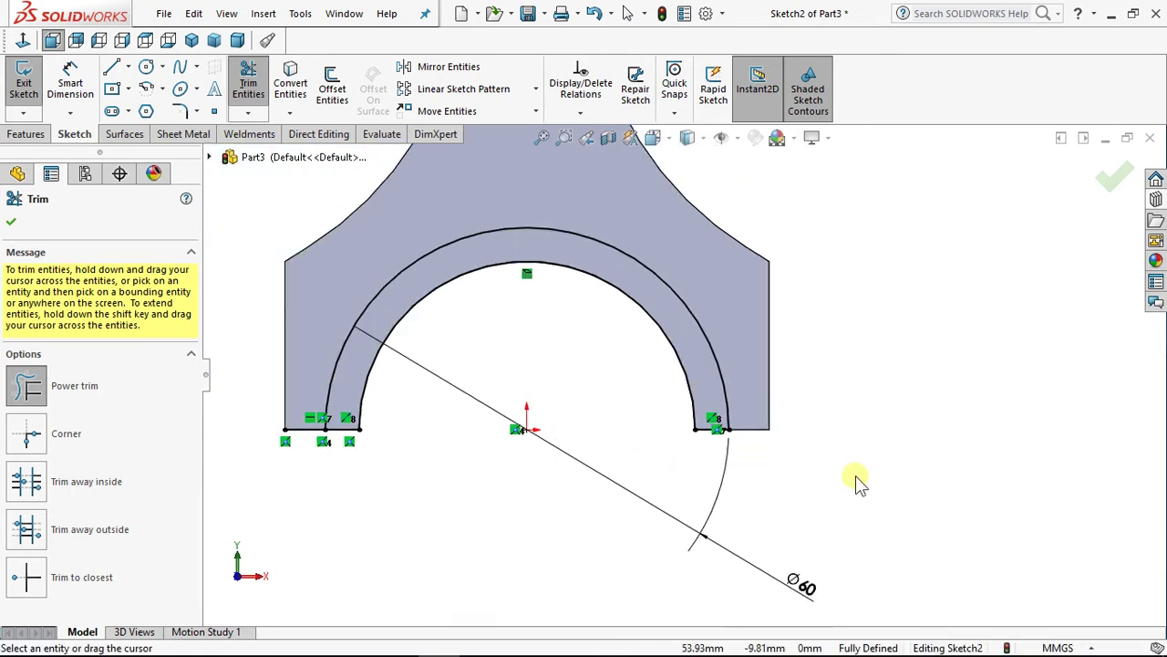
pyautogui.scroll(-3, 352, 398)
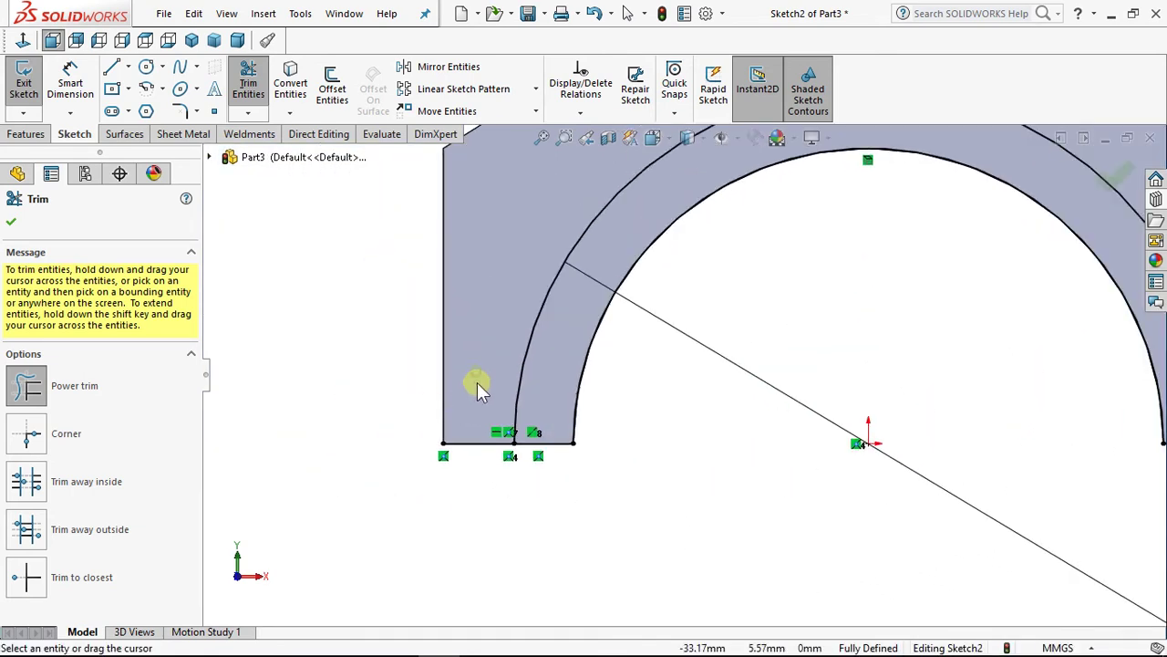
pyautogui.moveTo(477, 382); pyautogui.dragTo(480, 492)
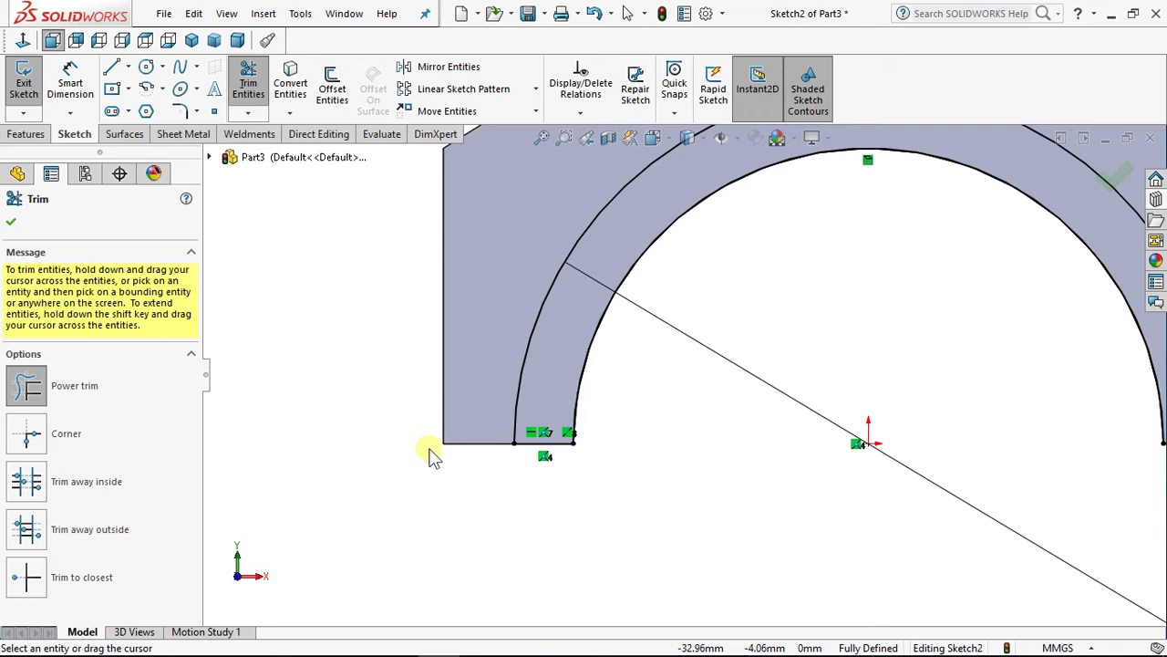
pyautogui.click(11, 226)
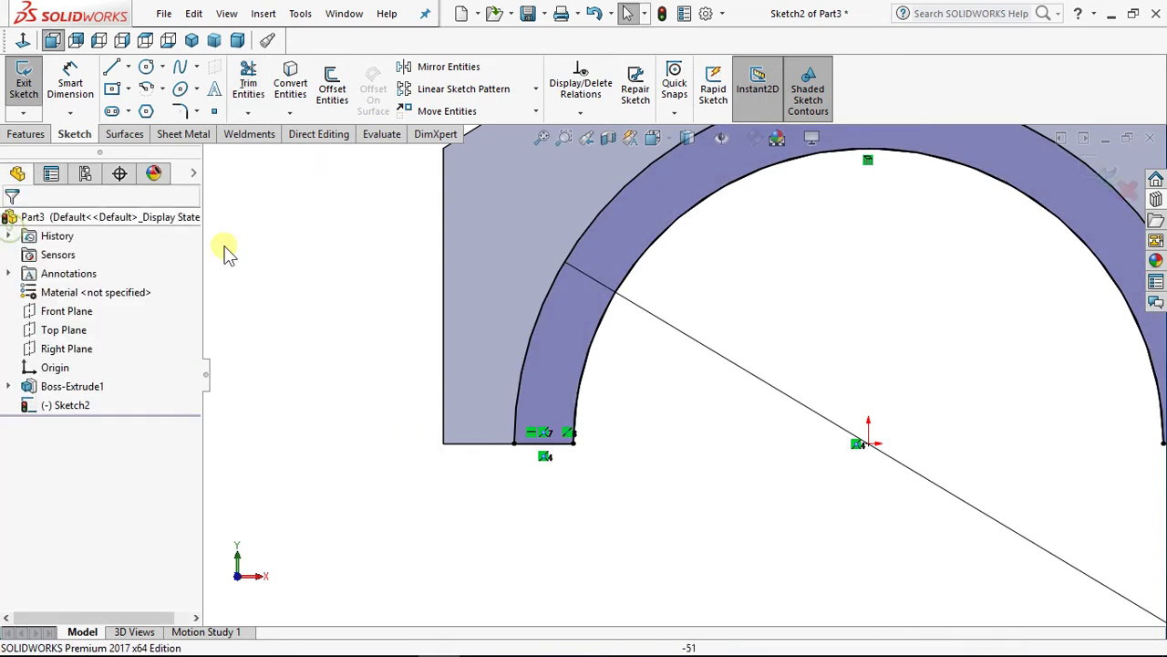
# Step: Extrude the small-end ring and big-end half-ring profiles outward by a blind depth of 2.5 mm, merged with the rod body
pyautogui.click(541, 137)
pyautogui.moveTo(553, 268)
pyautogui.mouseDown(button='middle')
pyautogui.moveTo(484, 326)
pyautogui.moveTo(511, 328)
pyautogui.moveTo(487, 307)
pyautogui.moveTo(503, 313)
pyautogui.mouseUp(button='middle')
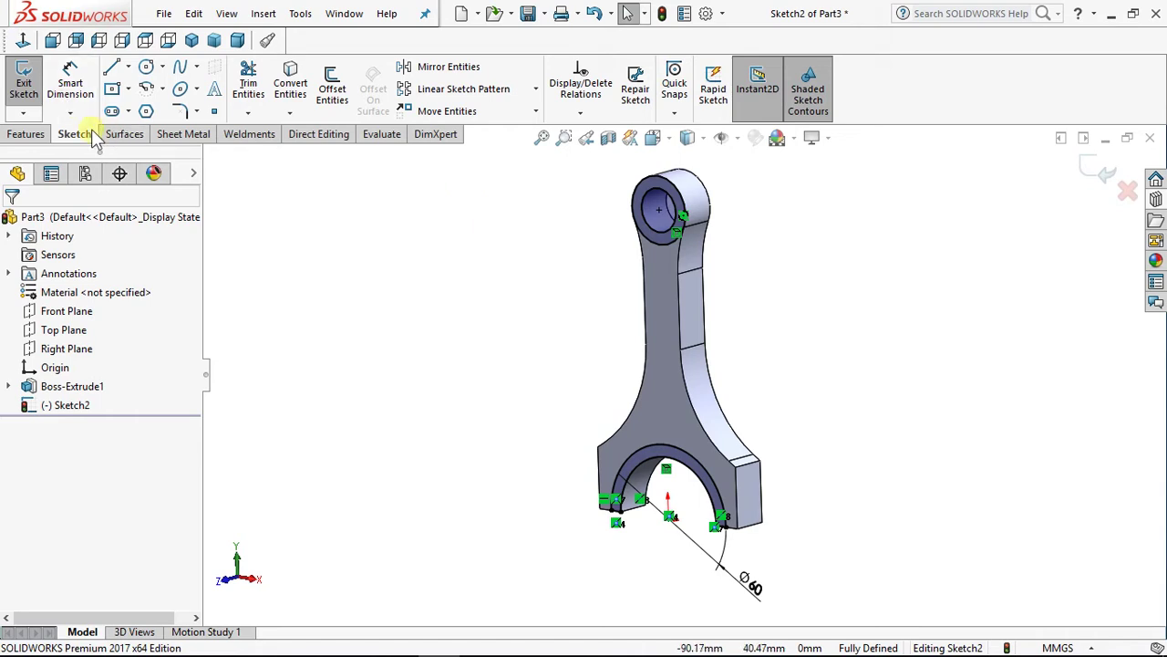
pyautogui.click(25, 134)
pyautogui.click(31, 104)
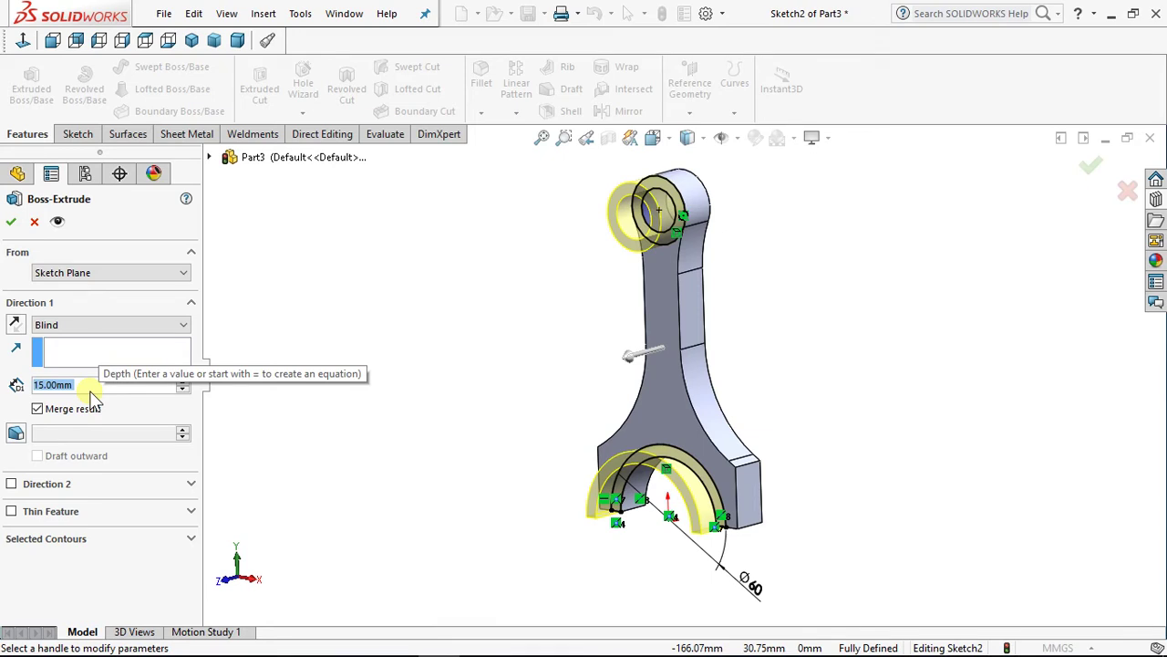
pyautogui.write('2.5')
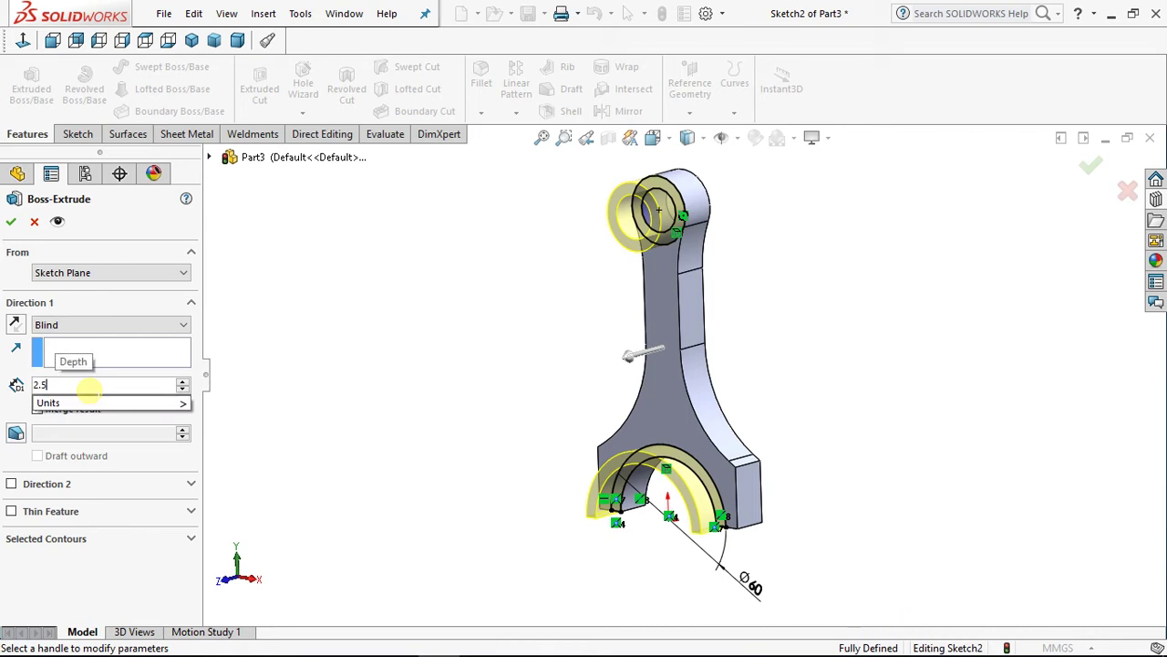
pyautogui.press('Return')
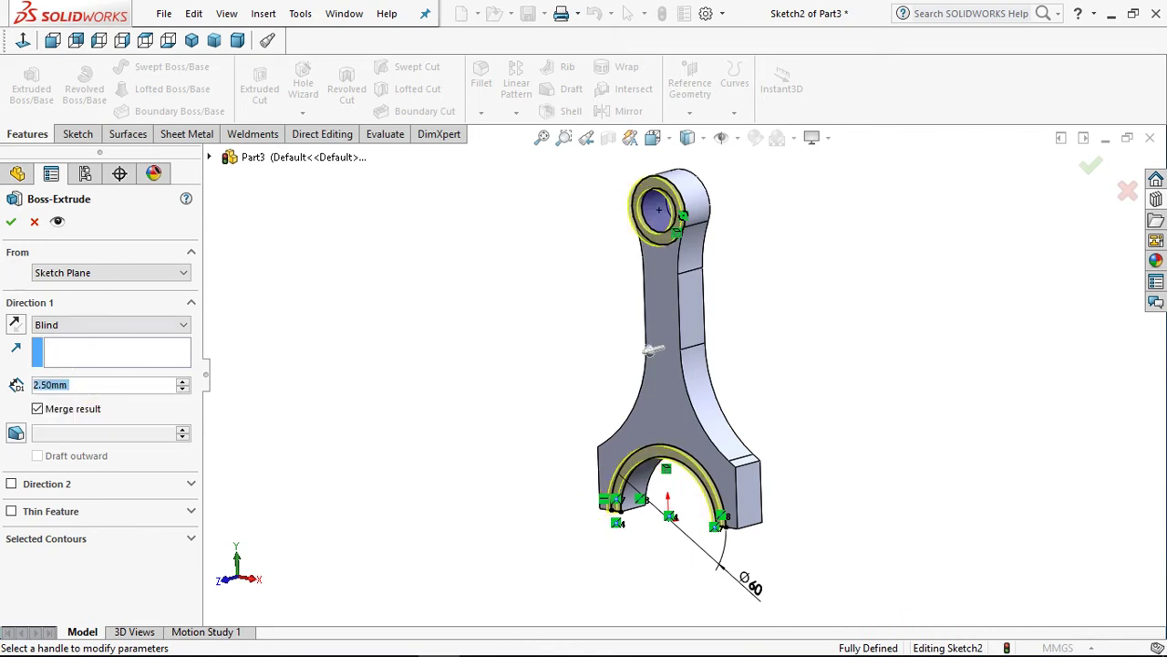
pyautogui.click(11, 222)
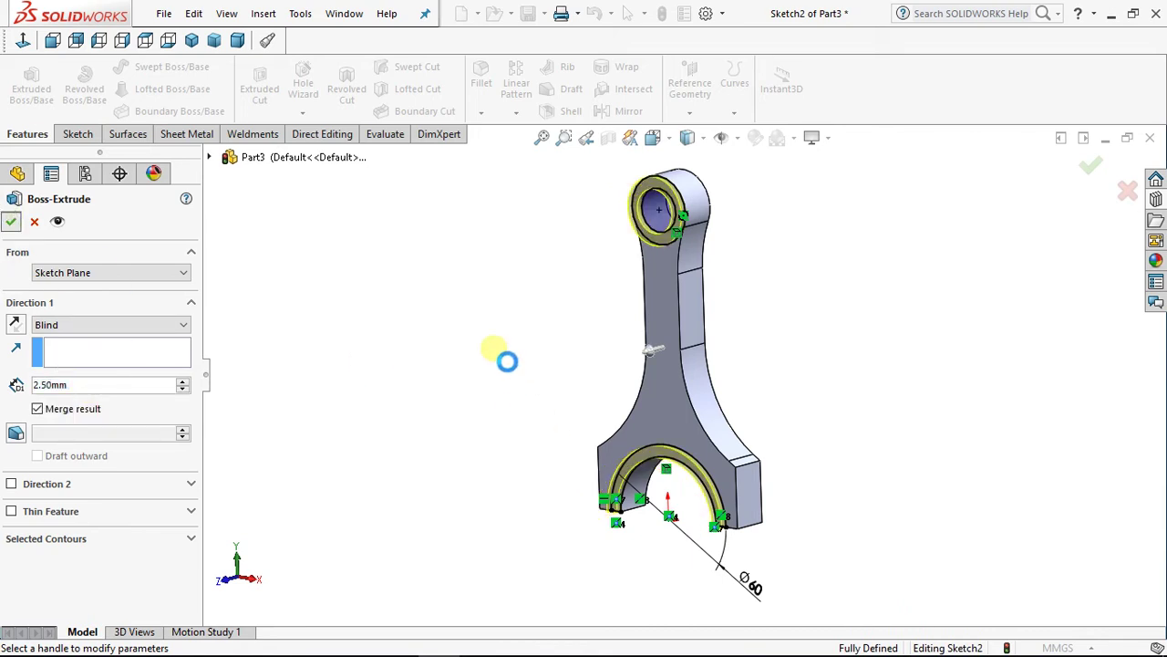
# Step: Mirror the ring extrusion about the Front Plane onto the back of the rod
pyautogui.moveTo(495, 357); pyautogui.dragTo(579, 211, button='middle')
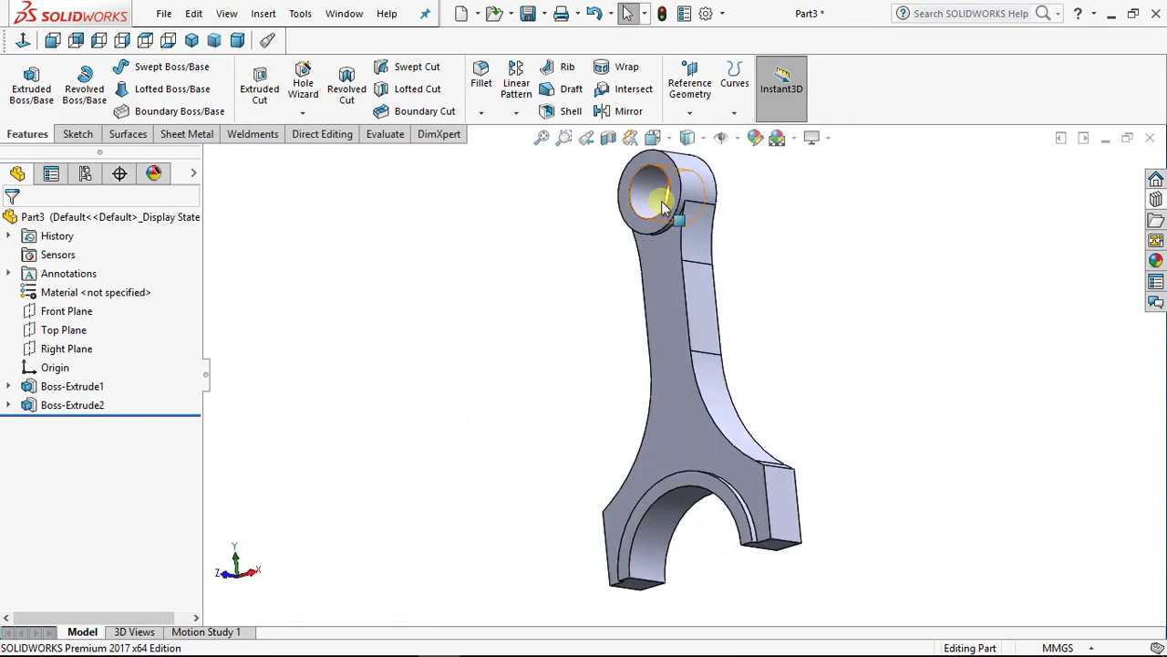
pyautogui.moveTo(697, 607); pyautogui.dragTo(373, 451, button='middle')
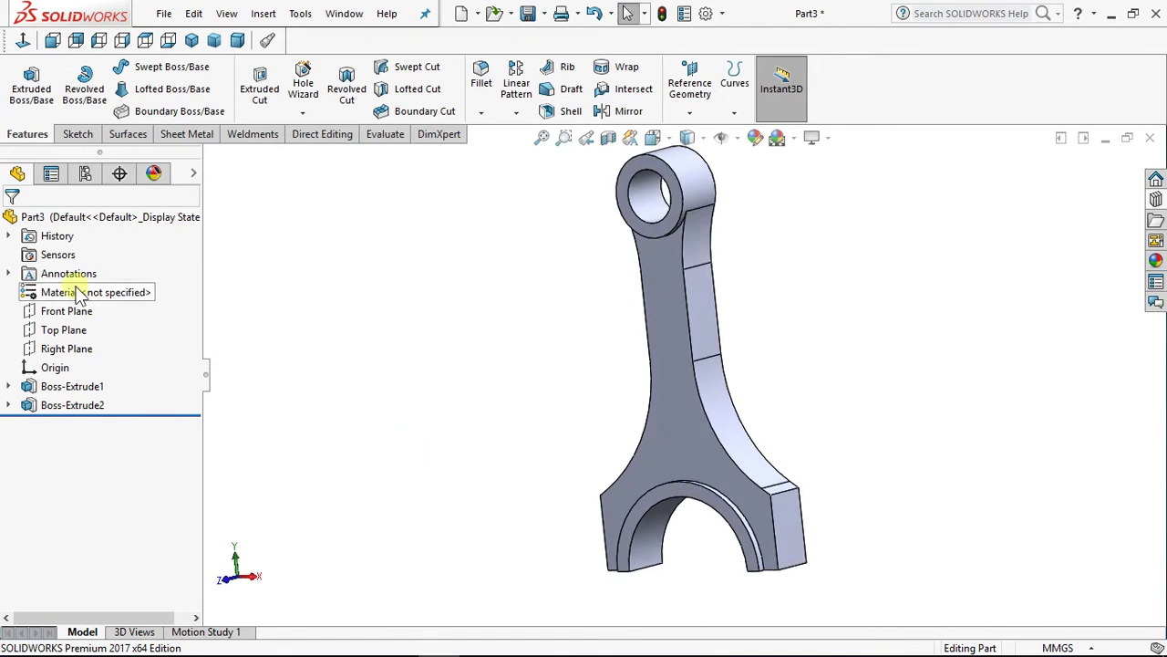
pyautogui.click(61, 409)
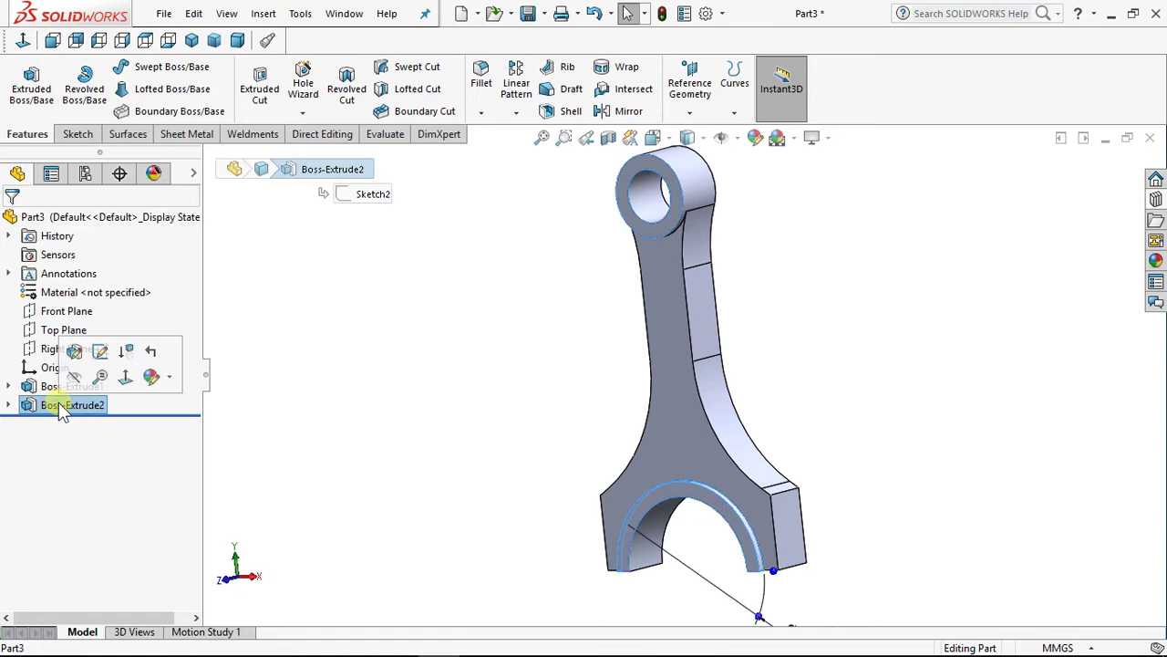
pyautogui.click(644, 113)
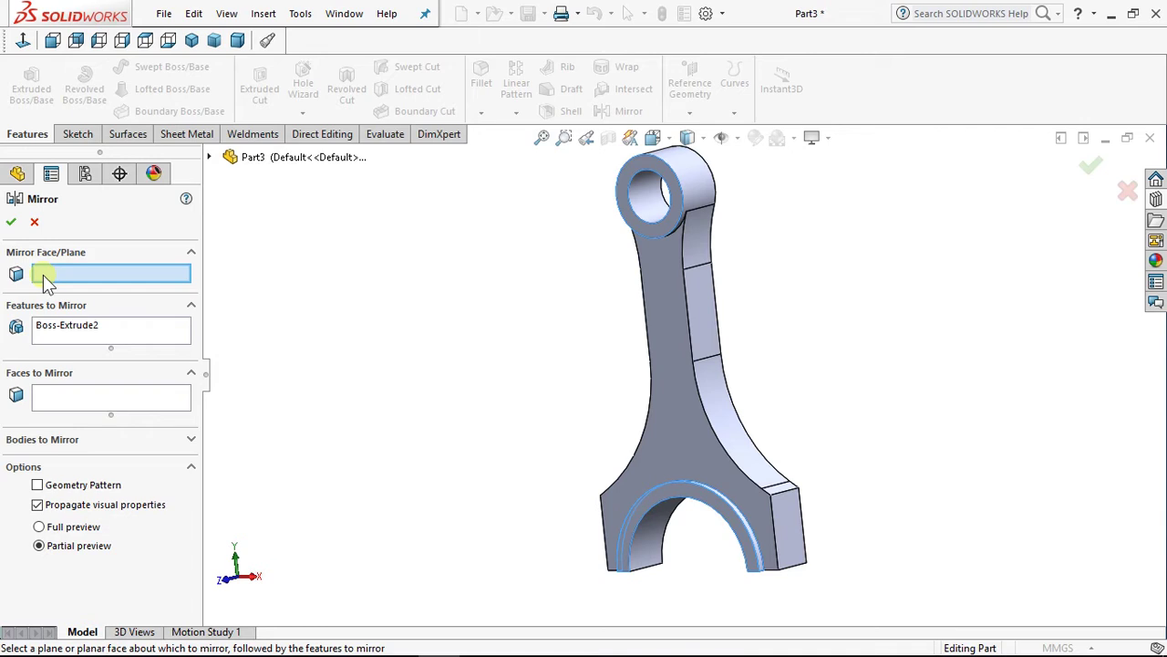
pyautogui.click(209, 157)
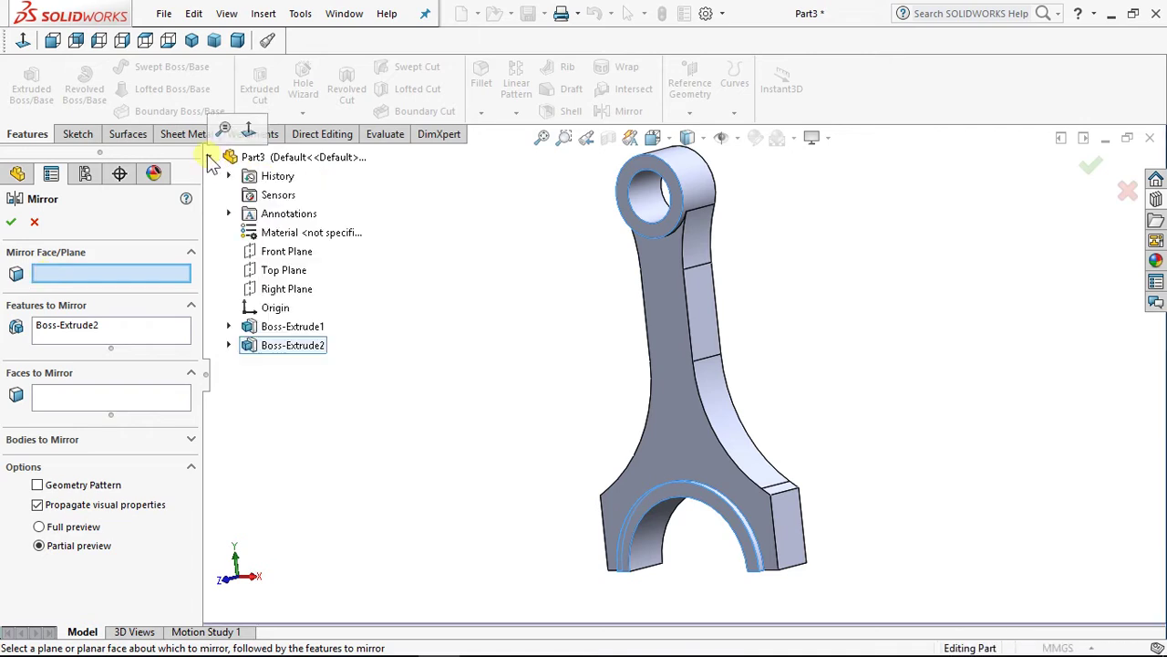
pyautogui.click(276, 253)
pyautogui.moveTo(534, 425); pyautogui.dragTo(493, 349, button='middle')
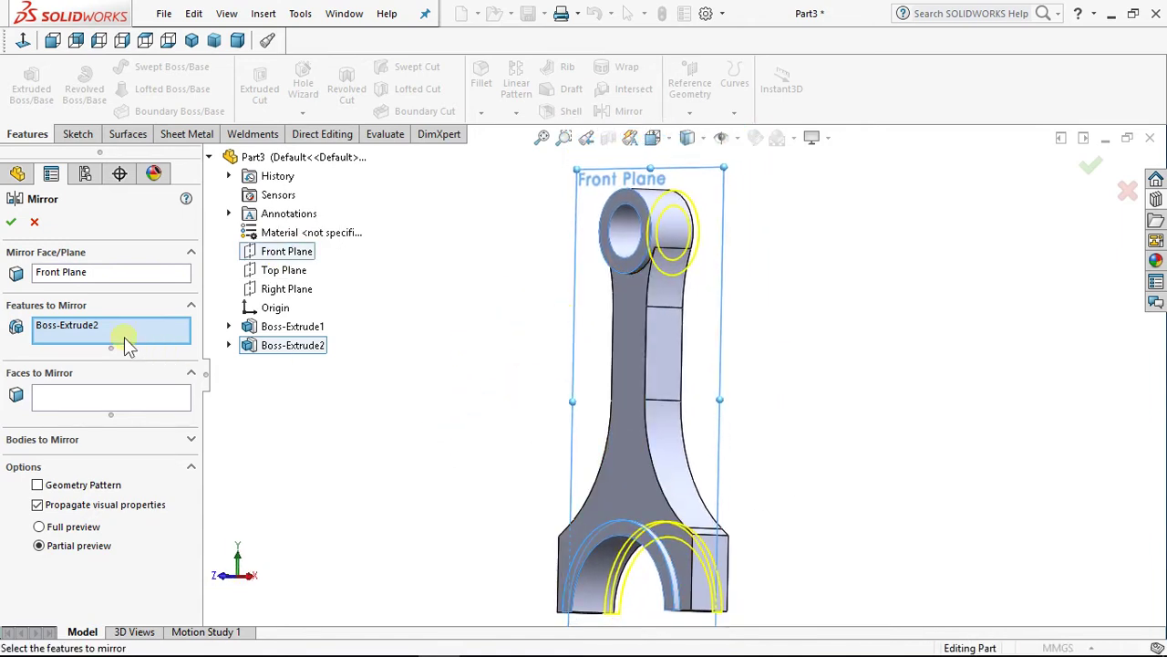
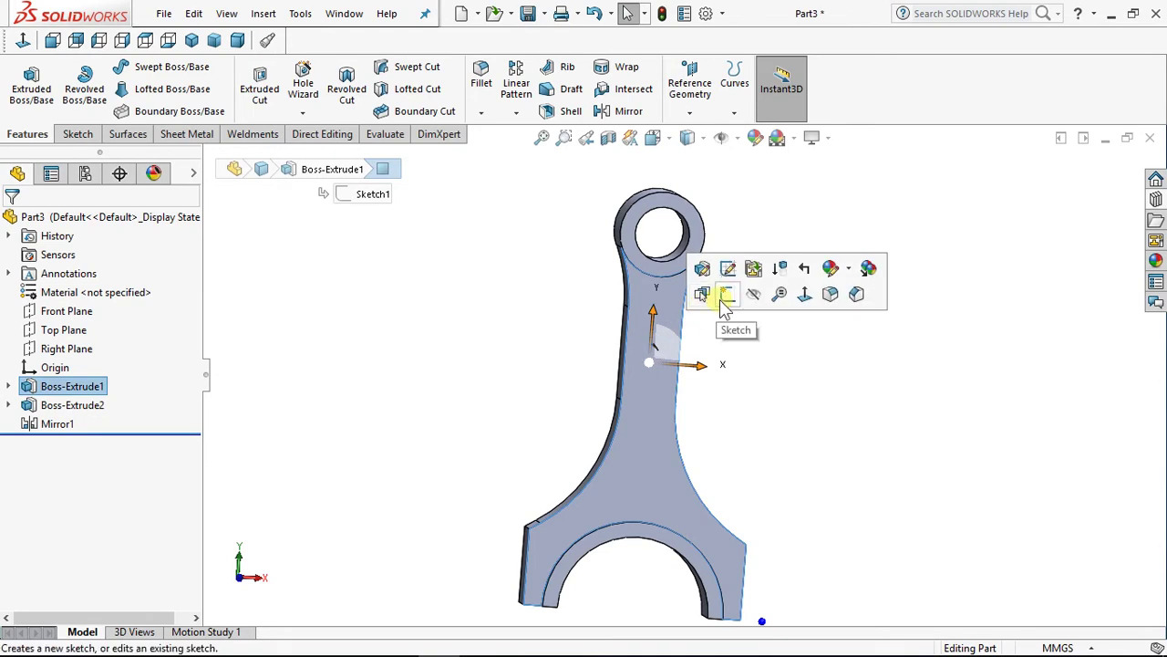
# Step: On the rod's flat front face, sketch a vertical straight slot along the shank's centreline, about 10 mm wide and 49 mm between centres
pyautogui.click(727, 296)
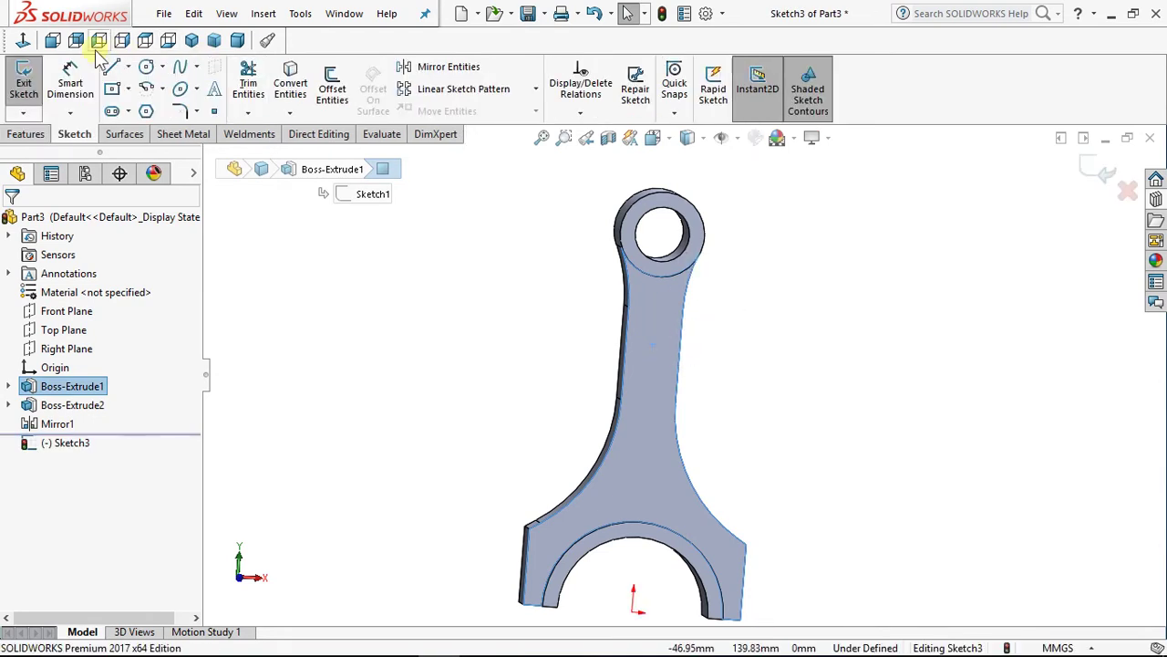
pyautogui.click(25, 43)
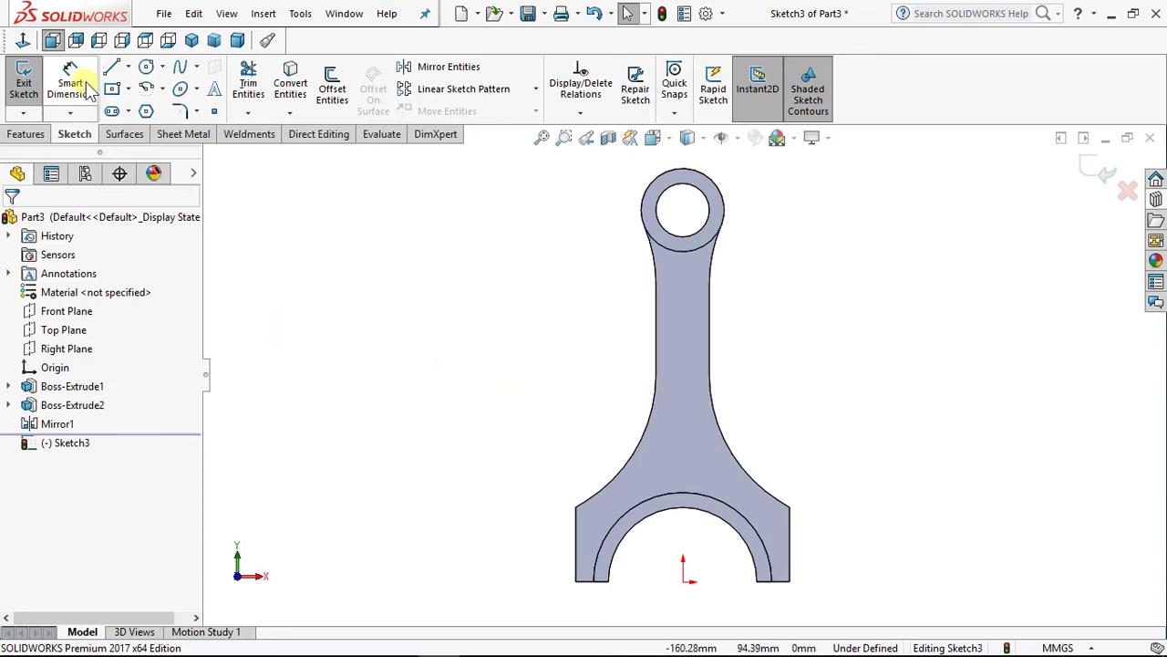
pyautogui.click(131, 111)
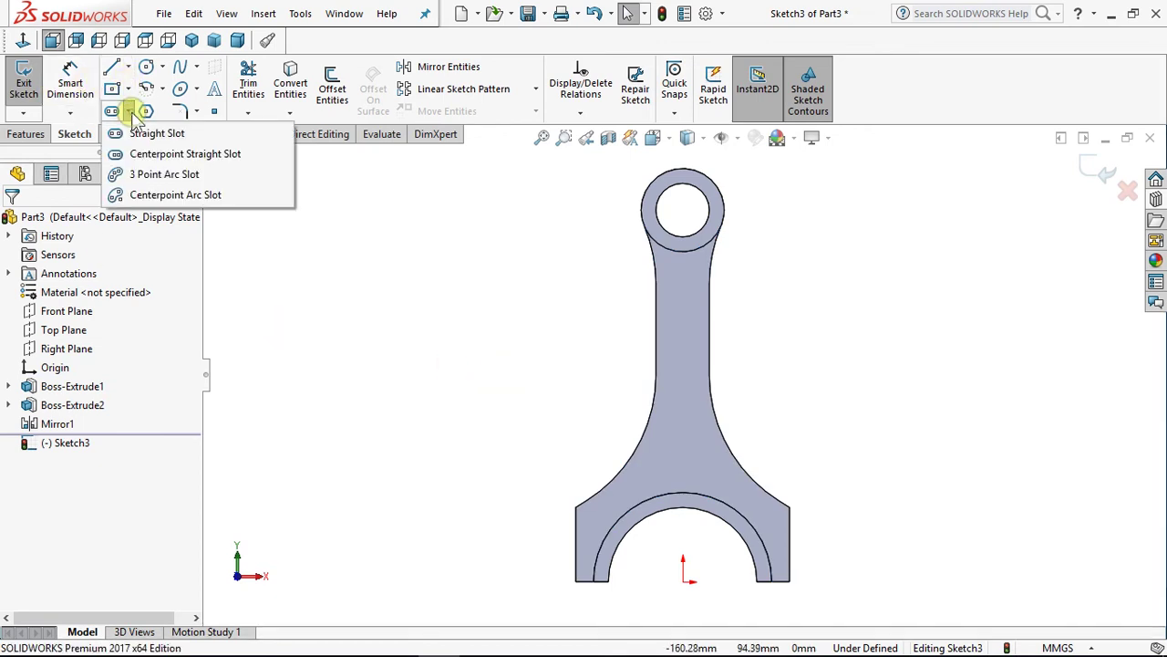
pyautogui.click(133, 128)
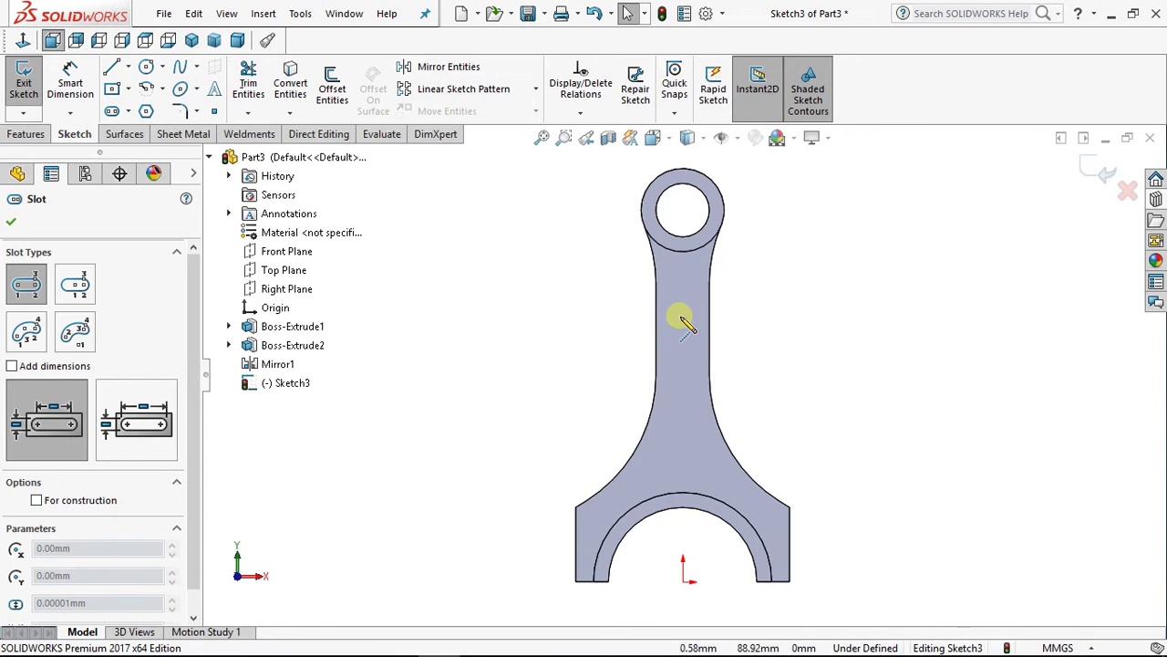
pyautogui.click(683, 293)
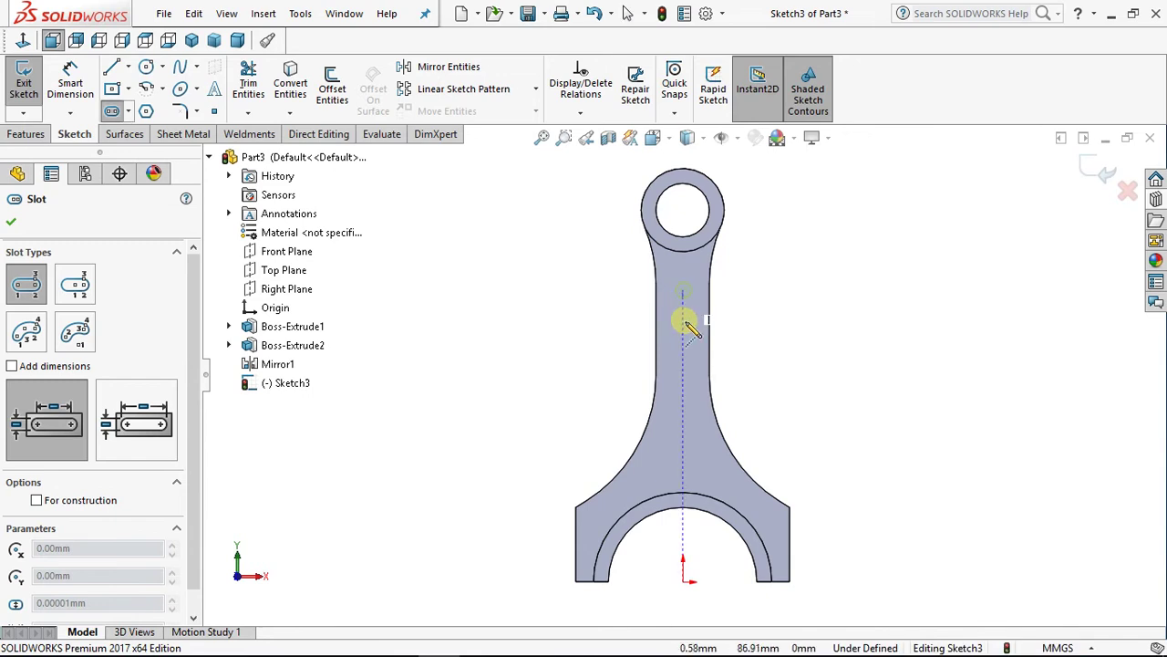
pyautogui.click(685, 437)
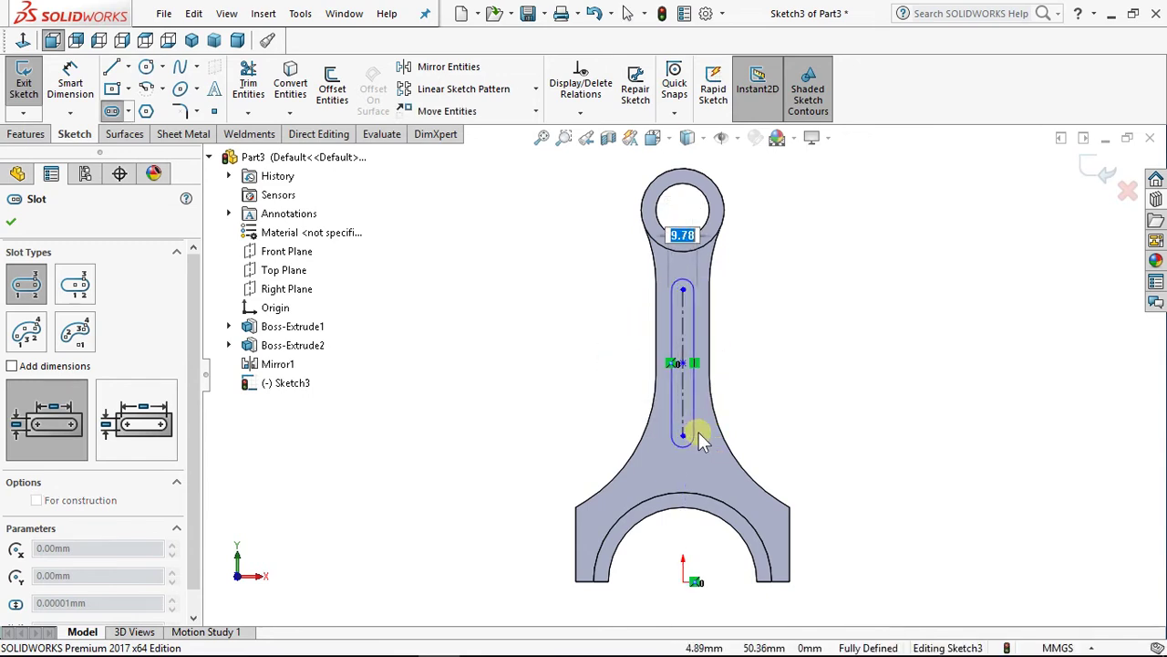
pyautogui.click(699, 438)
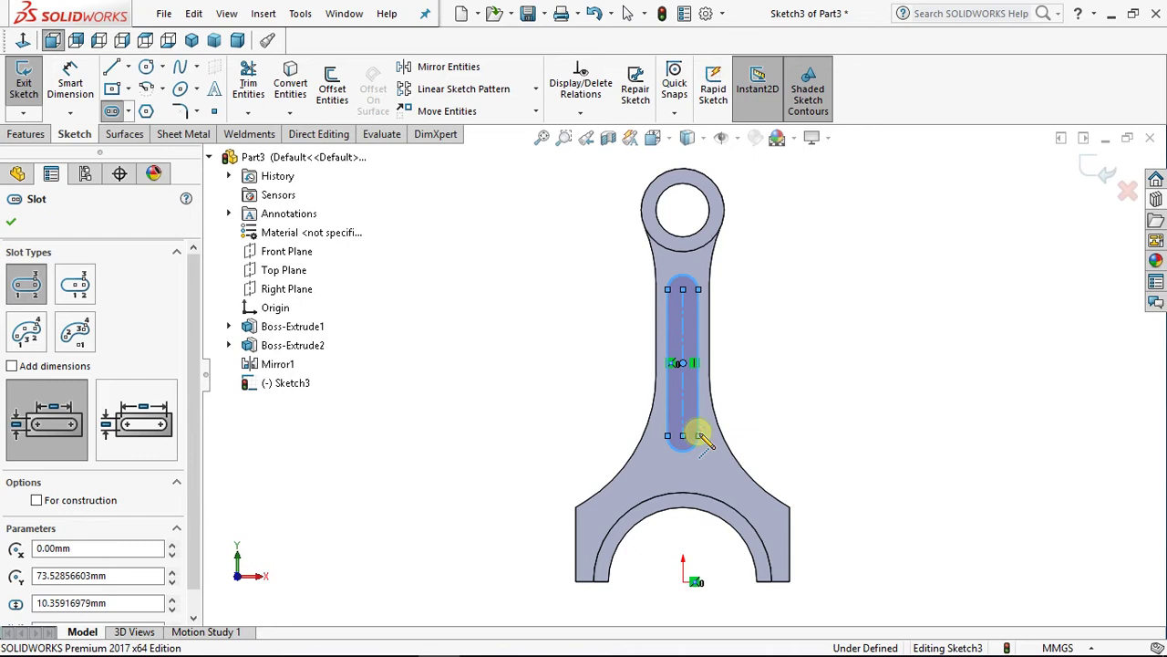
# Step: Dimension the slot's upper end arc with a 5 mm radius
pyautogui.click(70, 84)
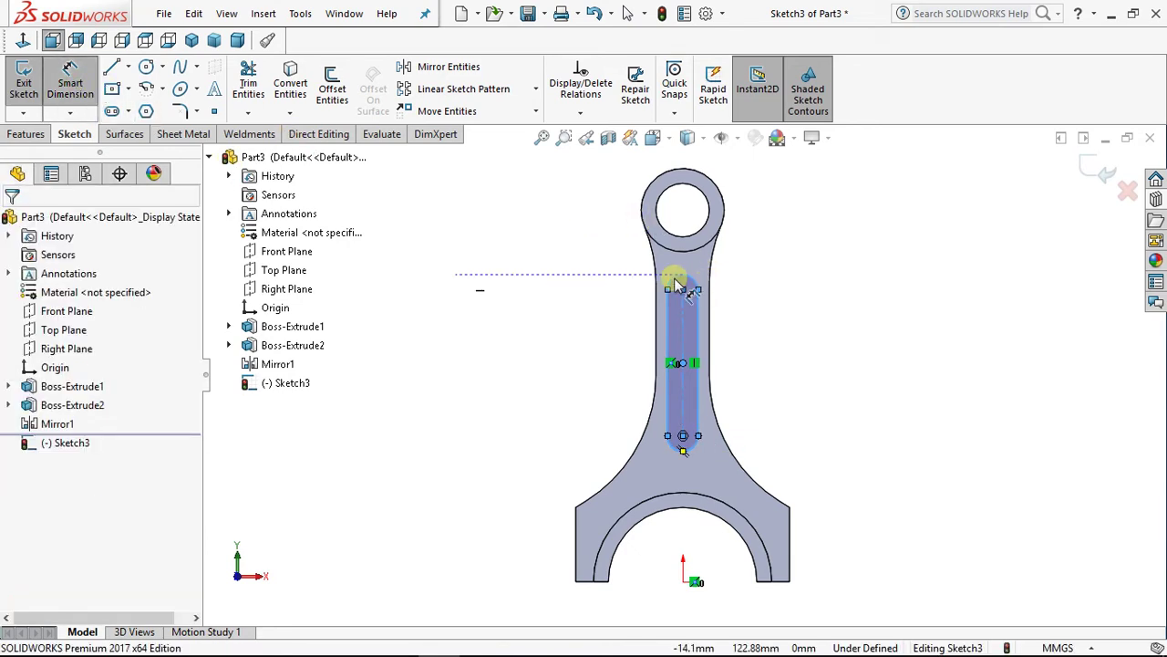
pyautogui.scroll(-2, 673, 282)
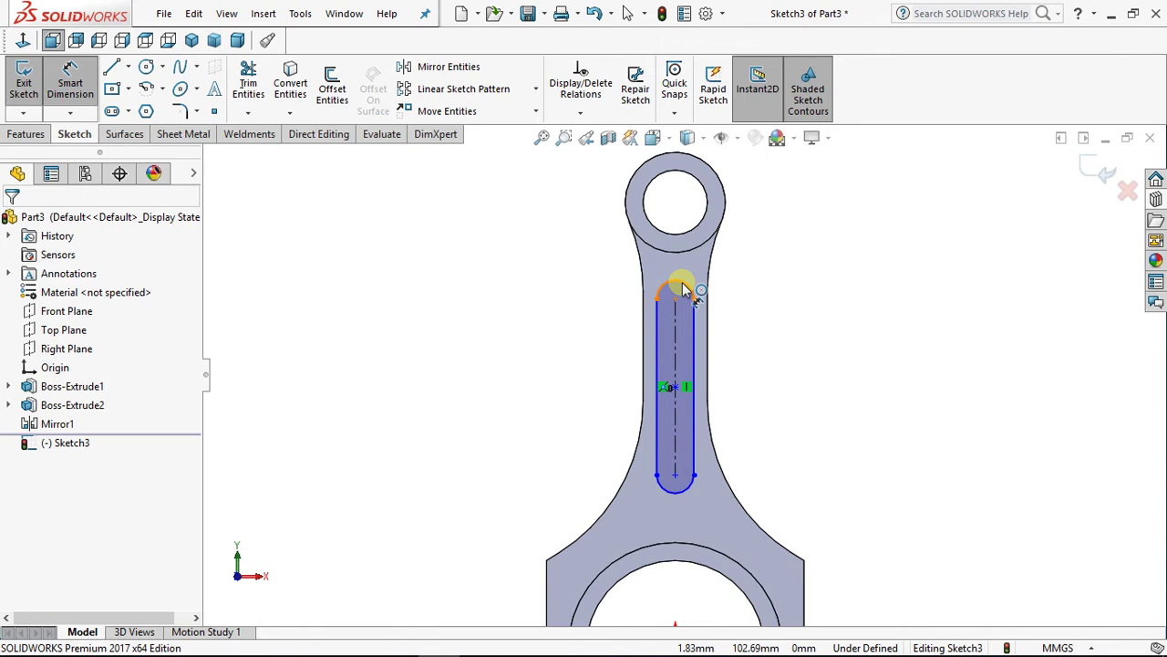
pyautogui.click(682, 288)
pyautogui.click(748, 272)
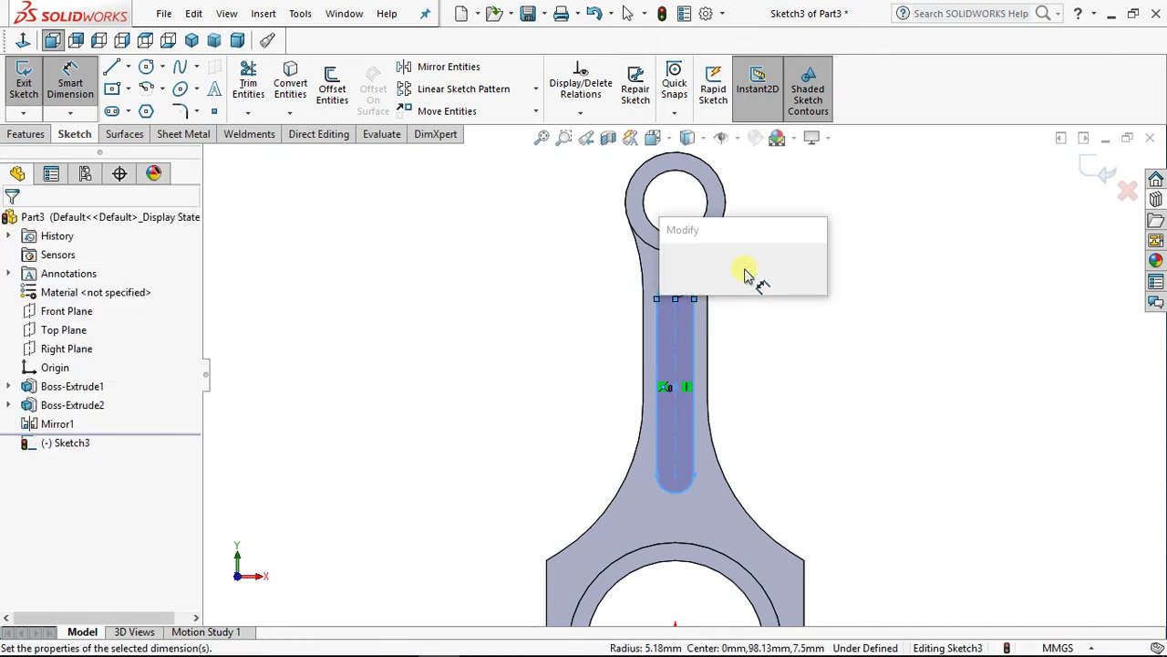
pyautogui.write('5')
pyautogui.press('Return')
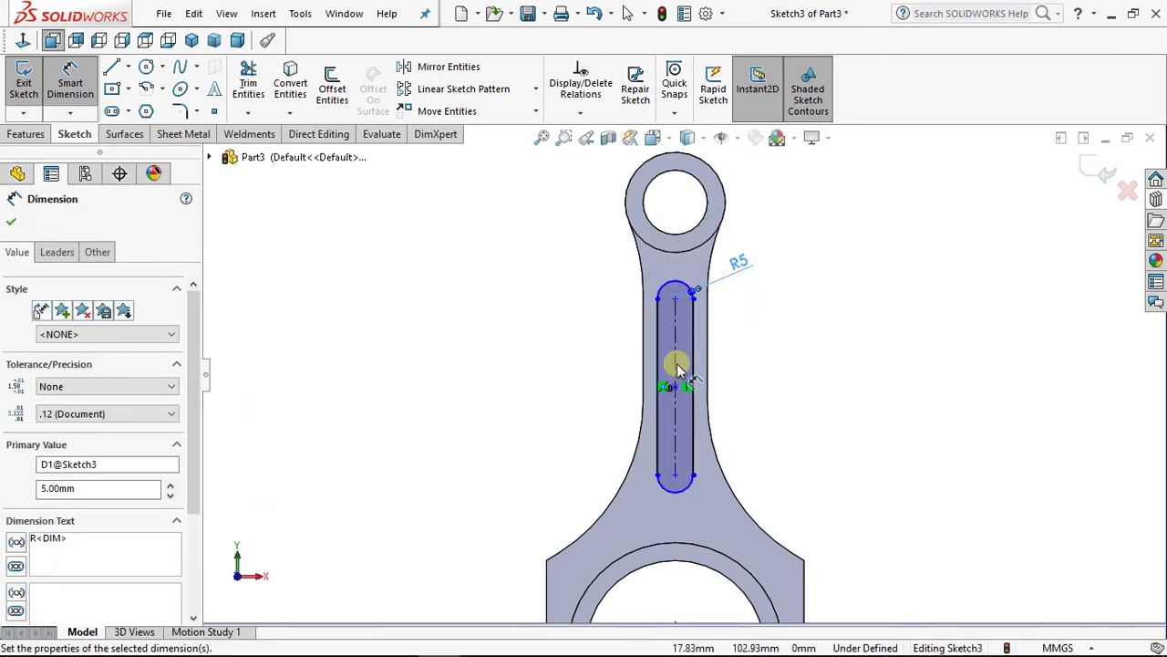
# Step: Dimension the distance between the slot's two arc centres as 55 mm
pyautogui.scroll(-1, 677, 368)
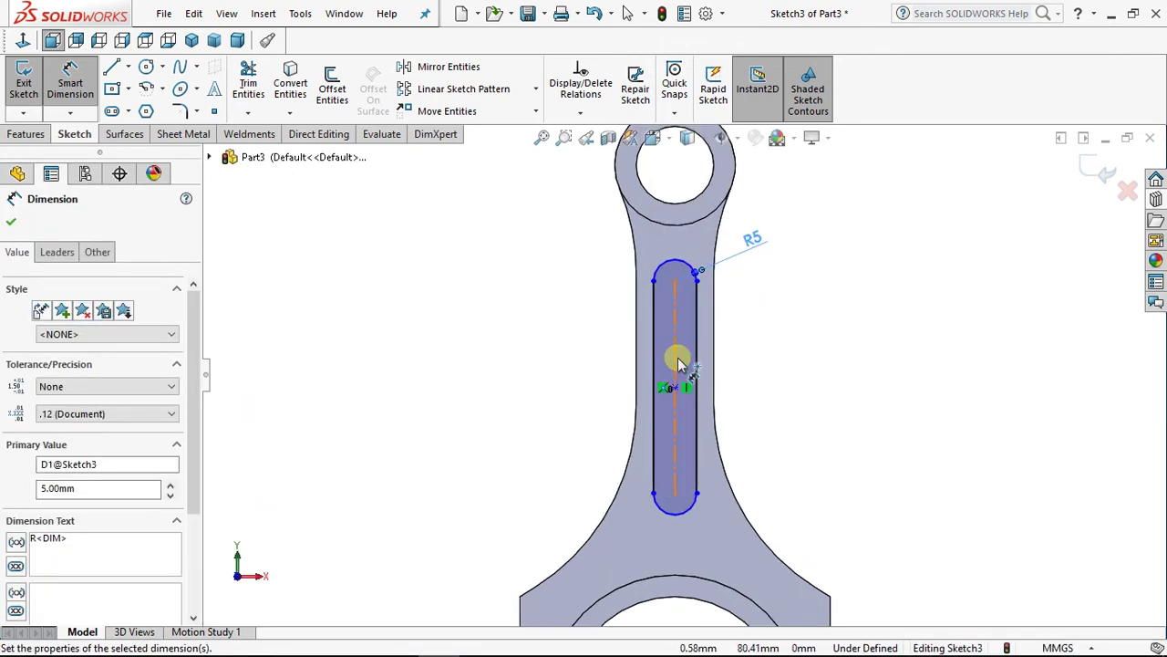
pyautogui.click(675, 280)
pyautogui.click(675, 493)
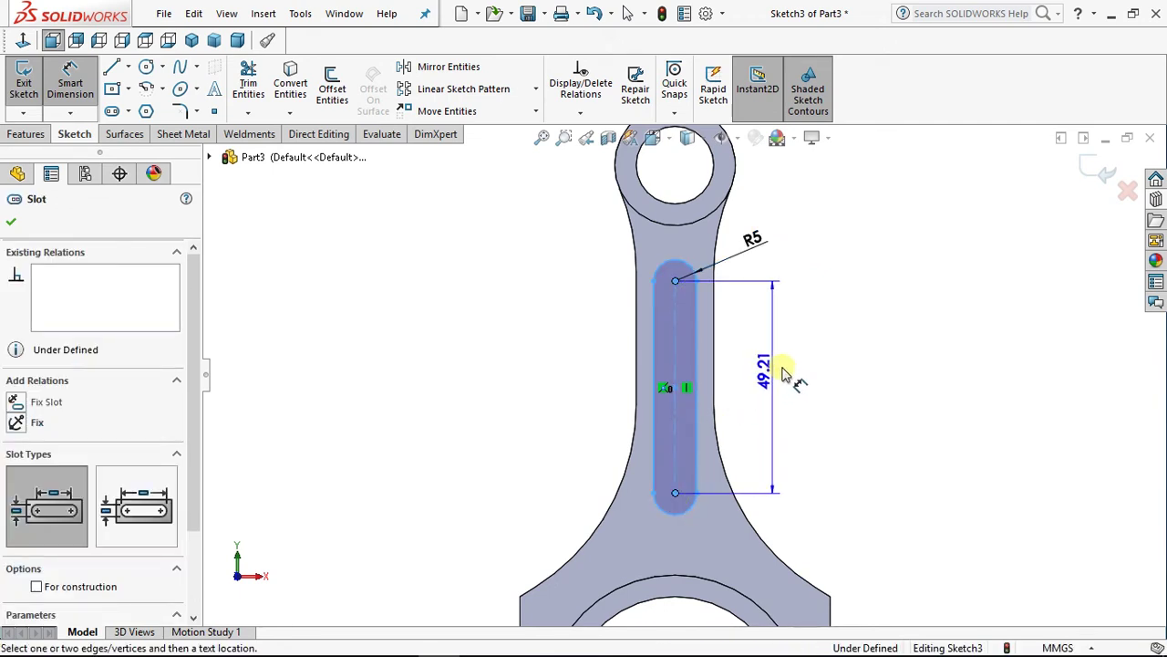
pyautogui.click(790, 370)
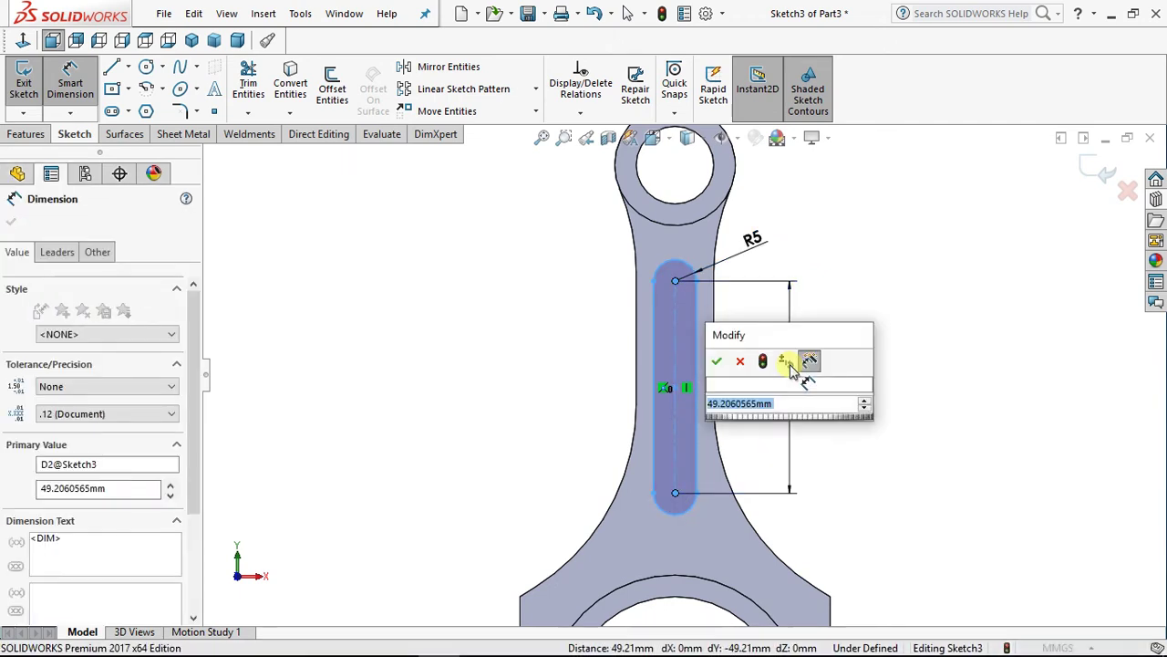
pyautogui.write('55')
pyautogui.press('Return')
pyautogui.scroll(2, 670, 387)
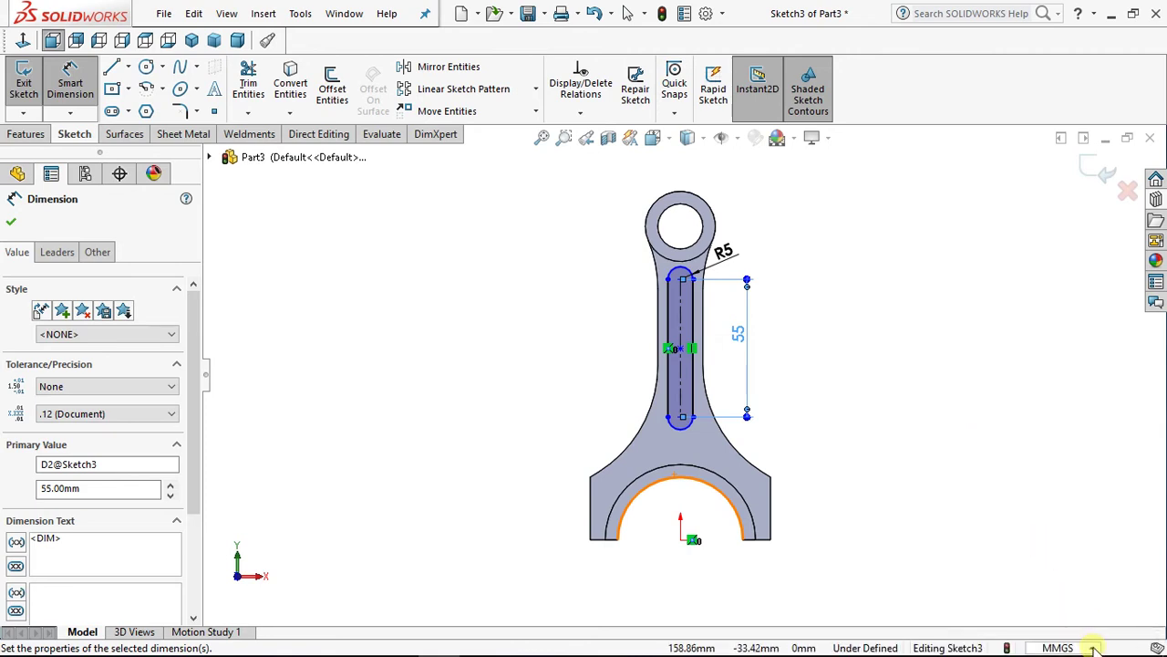
# Step: Open the list of document unit systems to check the active one
pyautogui.click(1091, 646)
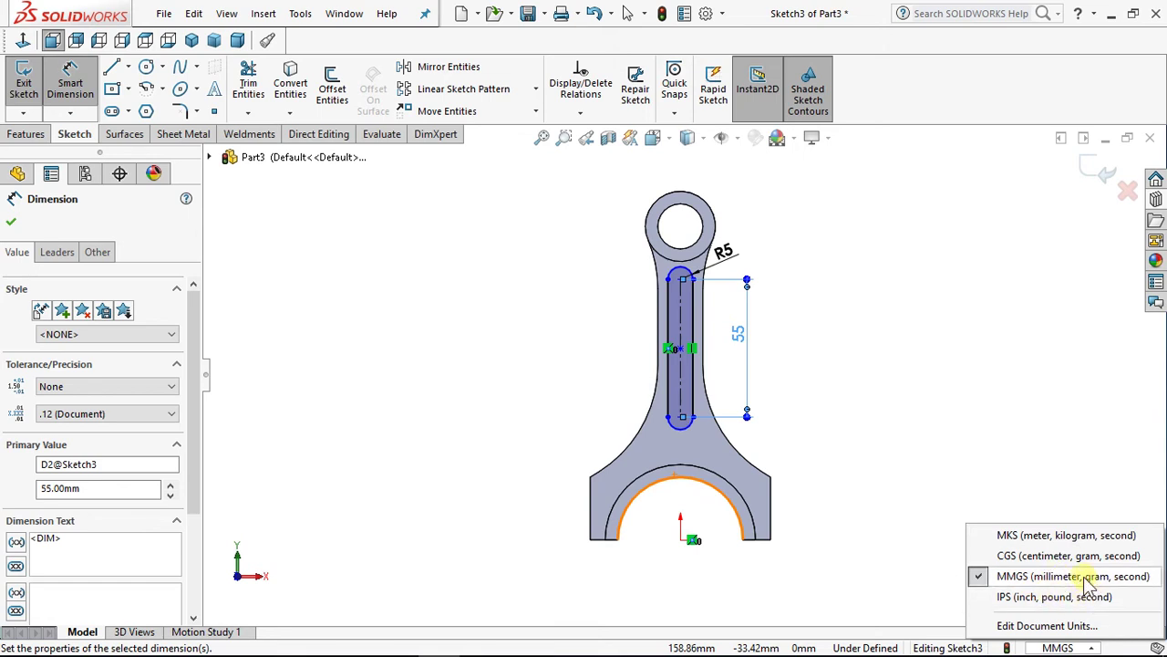
# Step: Dimension the vertical distance from the origin to the slot's lower arc centre and set it to 45 mm
pyautogui.click(899, 534)
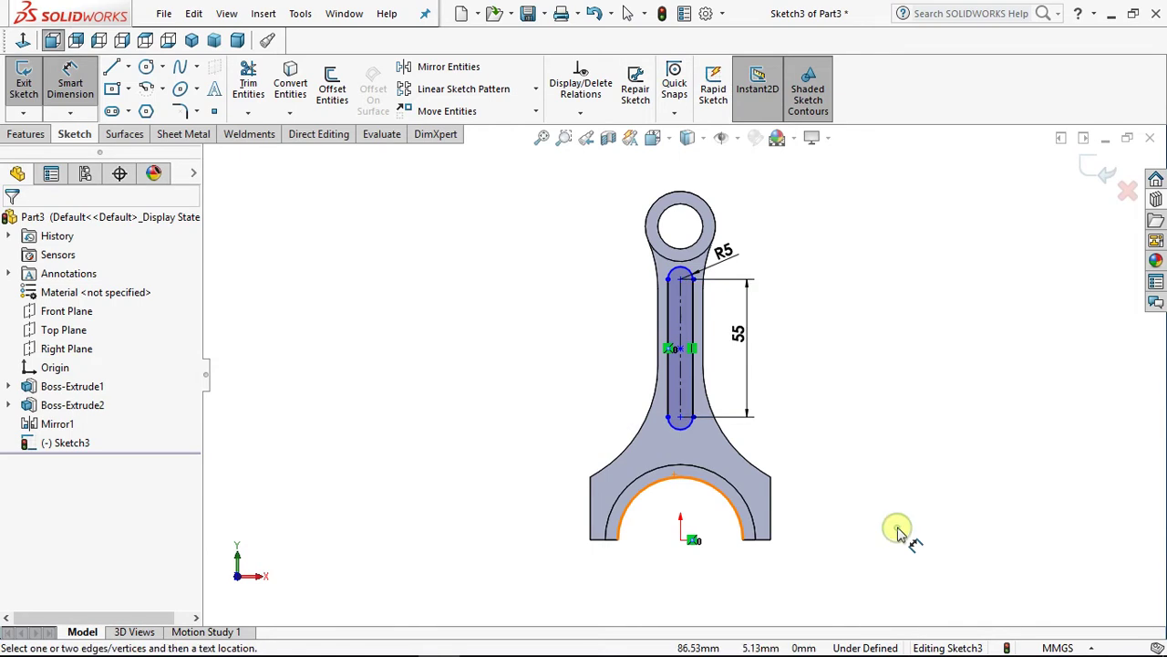
pyautogui.click(679, 429)
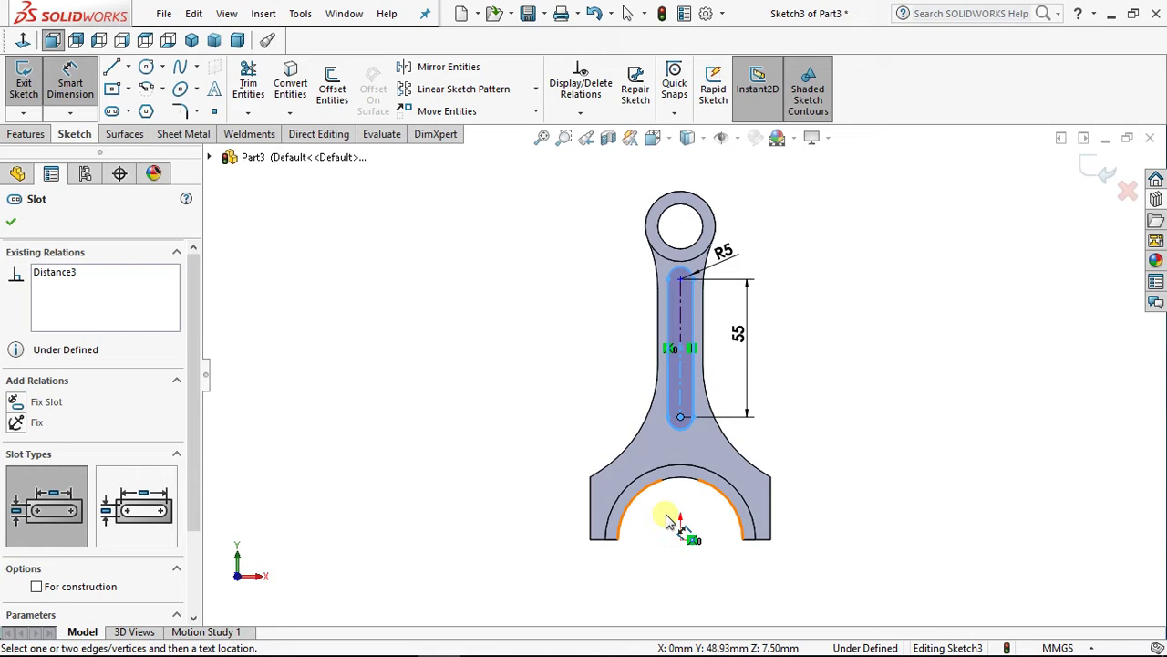
pyautogui.click(679, 543)
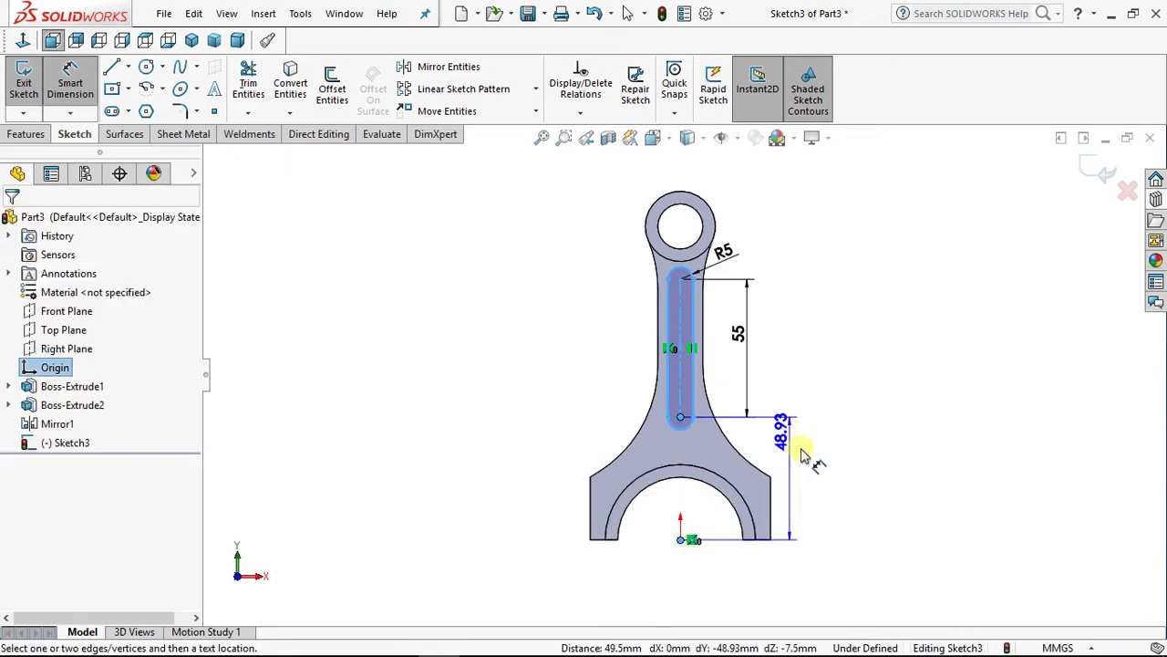
pyautogui.click(804, 458)
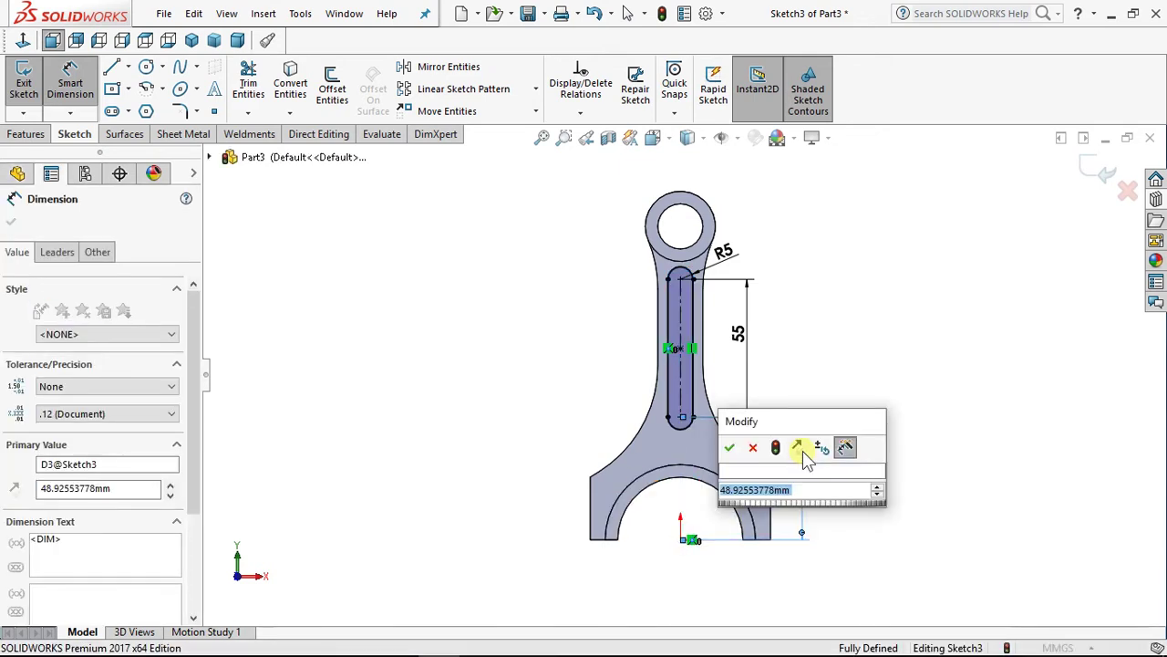
pyautogui.write('45')
pyautogui.press('Return')
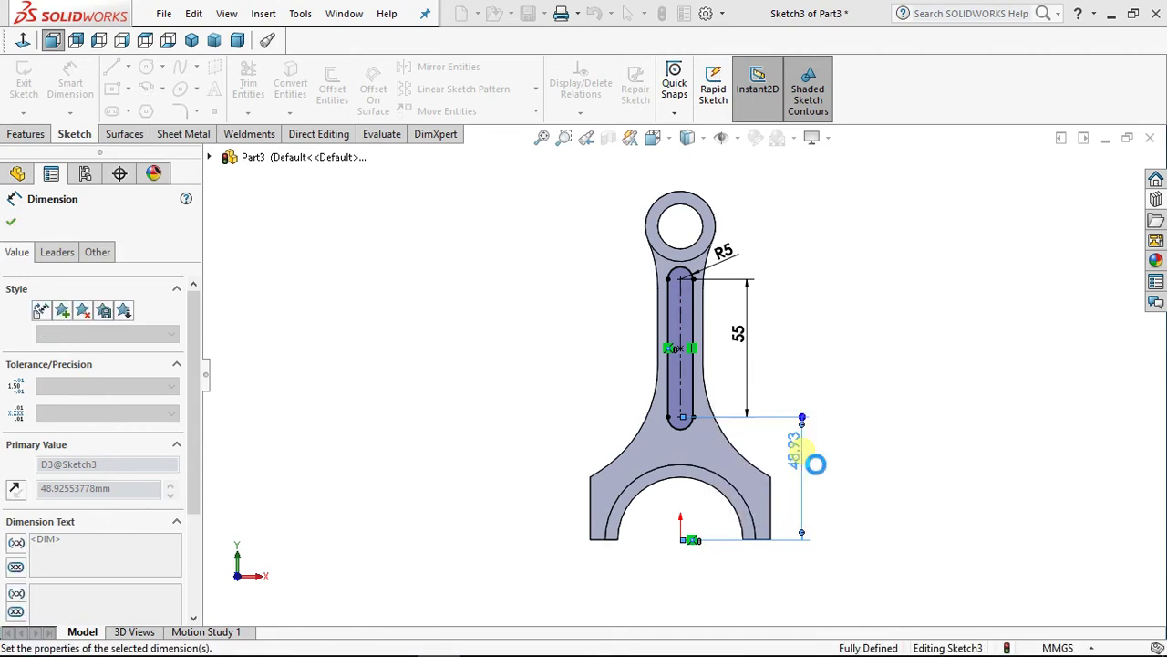
# Step: Cut-extrude the slot sketch into the shank as a blind cut 5 mm deep
pyautogui.moveTo(563, 355)
pyautogui.mouseDown(button='middle')
pyautogui.moveTo(531, 323)
pyautogui.moveTo(572, 339)
pyautogui.mouseUp(button='middle')
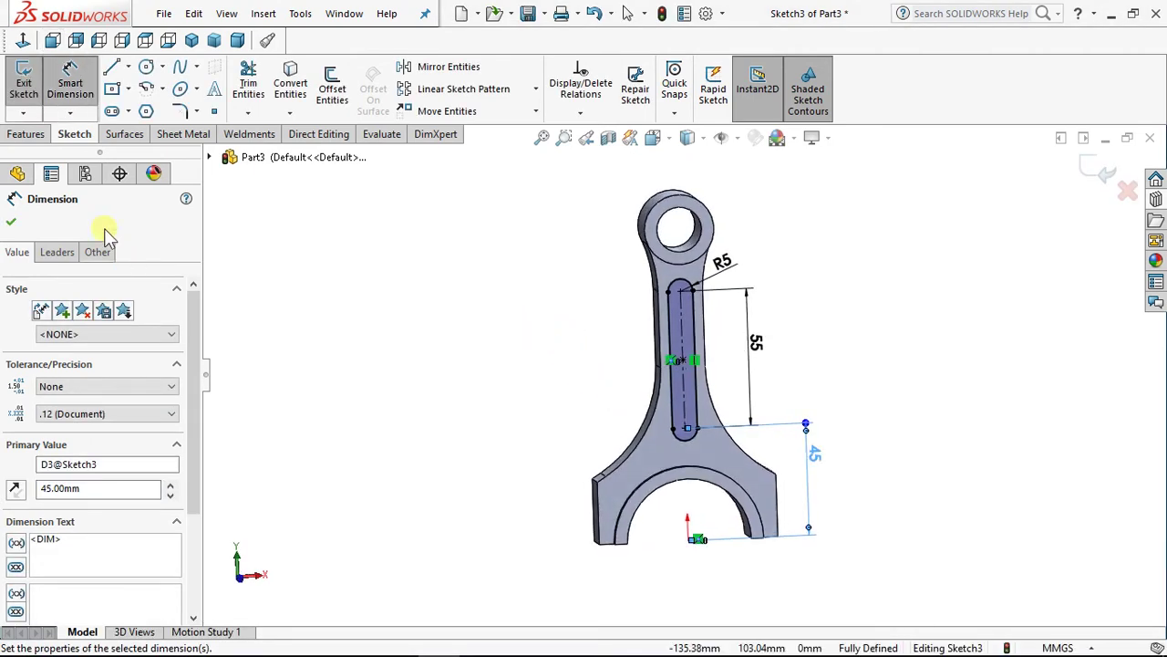
pyautogui.click(26, 134)
pyautogui.click(262, 96)
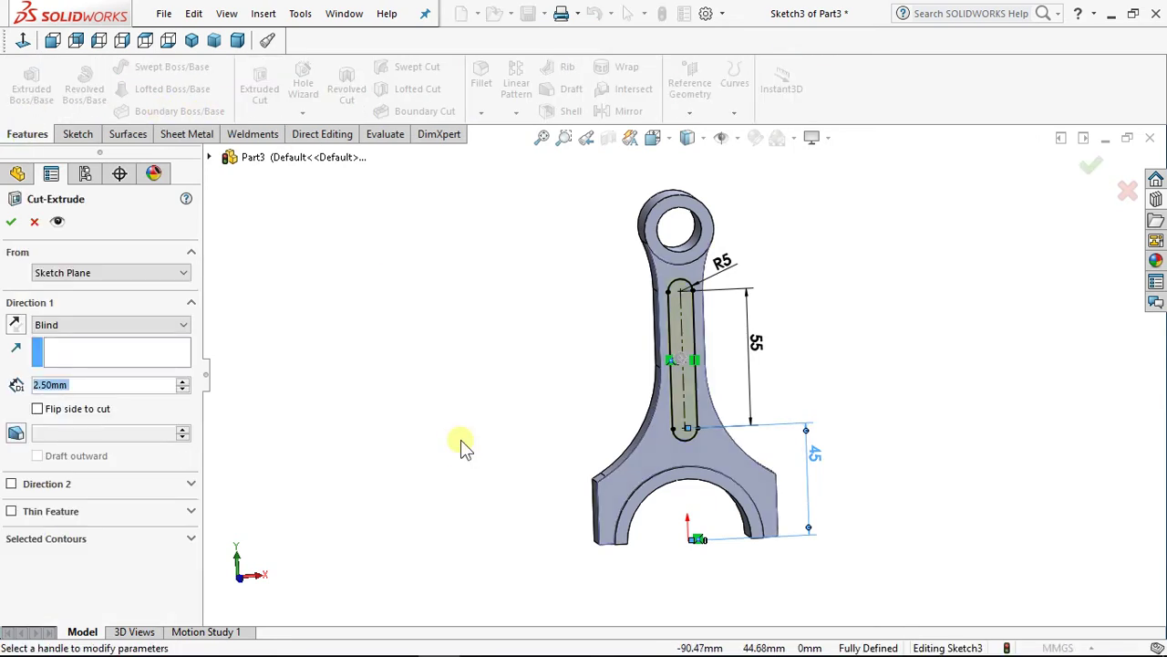
pyautogui.moveTo(460, 439); pyautogui.dragTo(383, 459, button='middle')
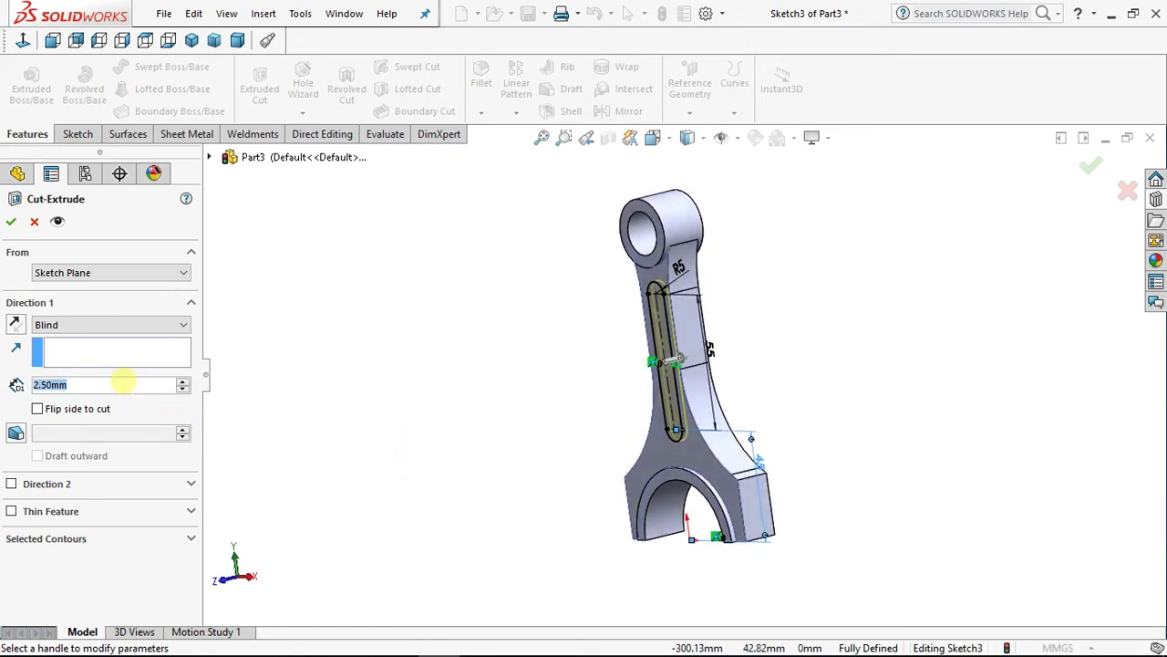
pyautogui.write('5')
pyautogui.press('Return')
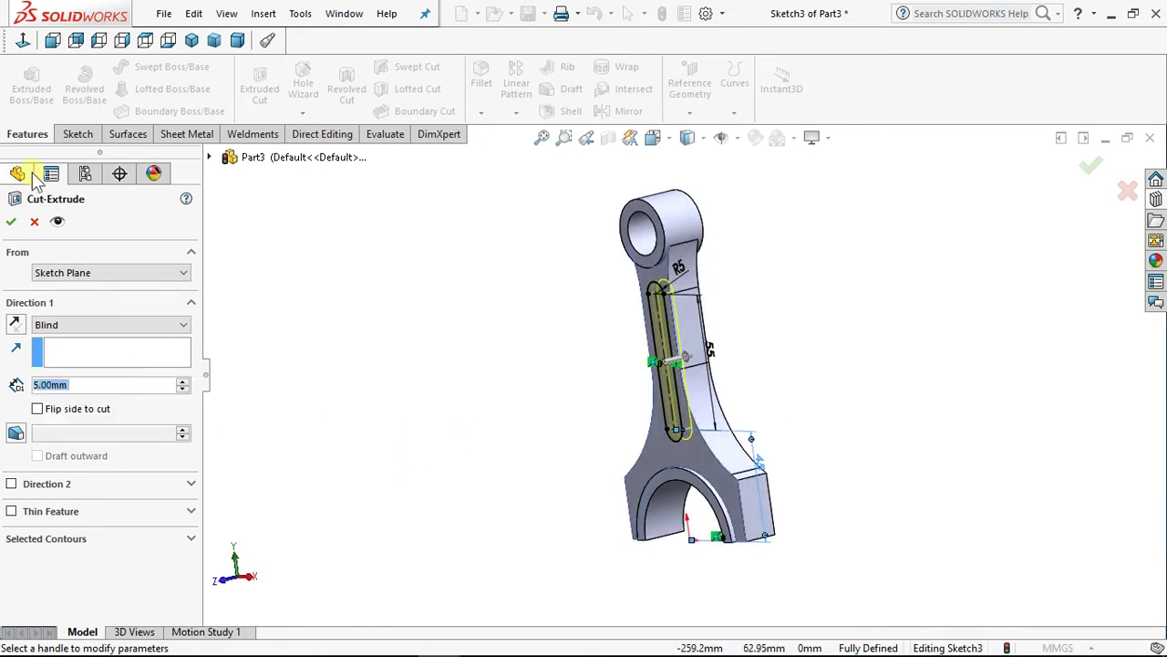
pyautogui.click(10, 222)
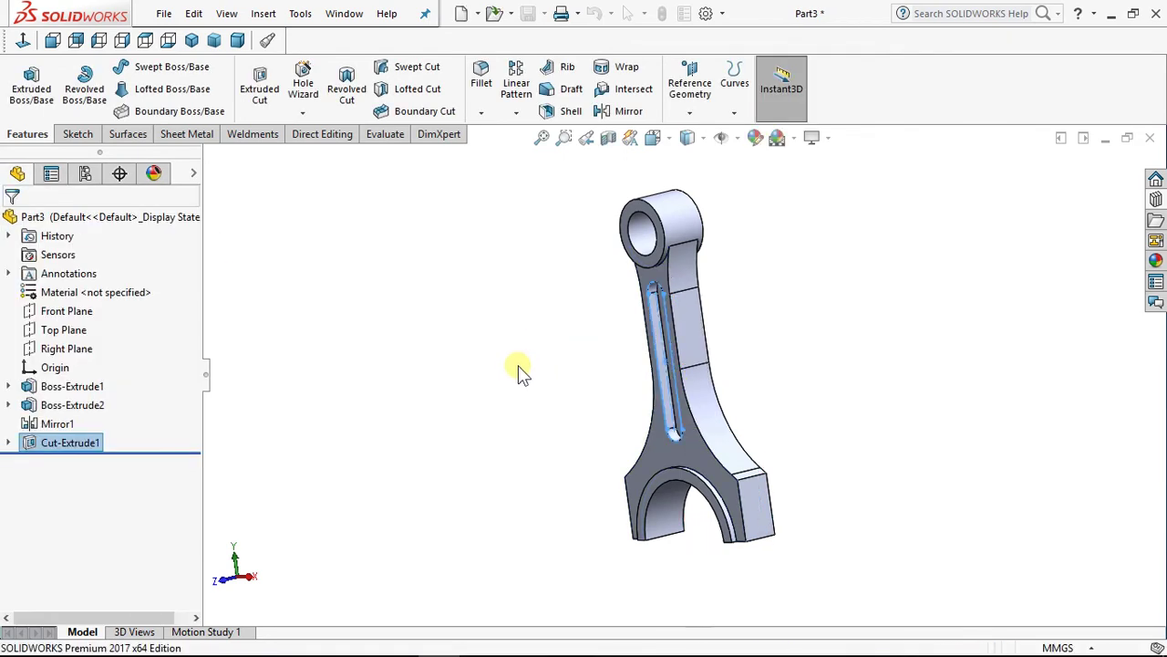
# Step: Mirror the slot cut about the Front Plane onto the opposite side of the connecting rod
pyautogui.moveTo(492, 369)
pyautogui.mouseDown(button='middle')
pyautogui.moveTo(502, 377)
pyautogui.moveTo(480, 365)
pyautogui.moveTo(495, 357)
pyautogui.mouseUp(button='middle')
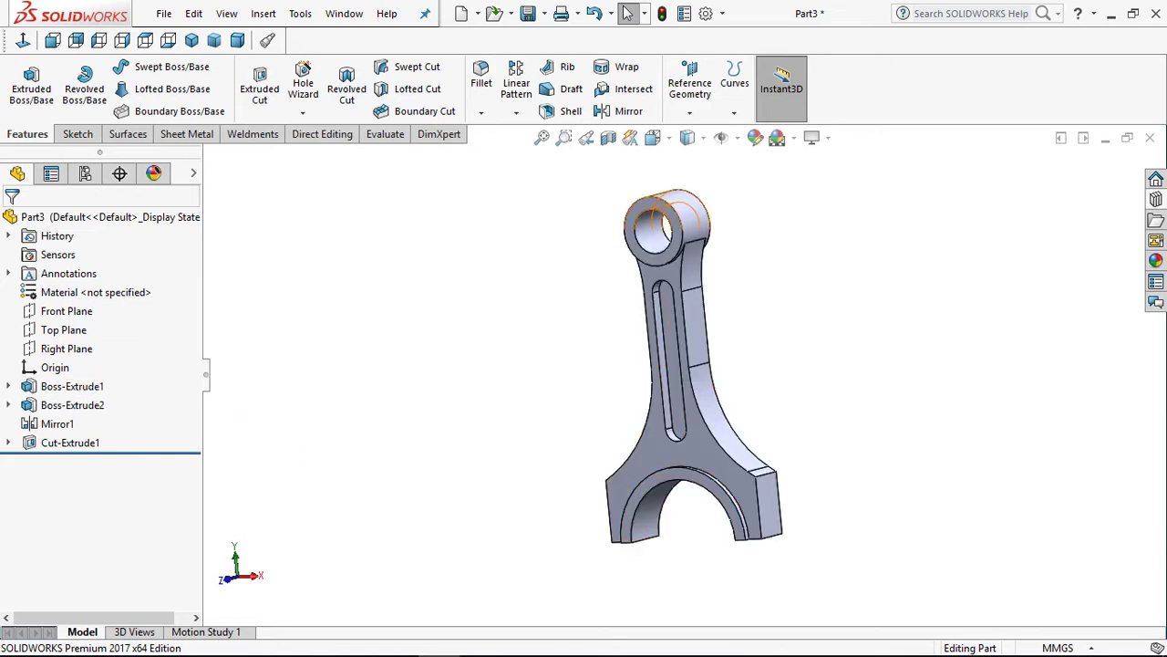
pyautogui.click(66, 445)
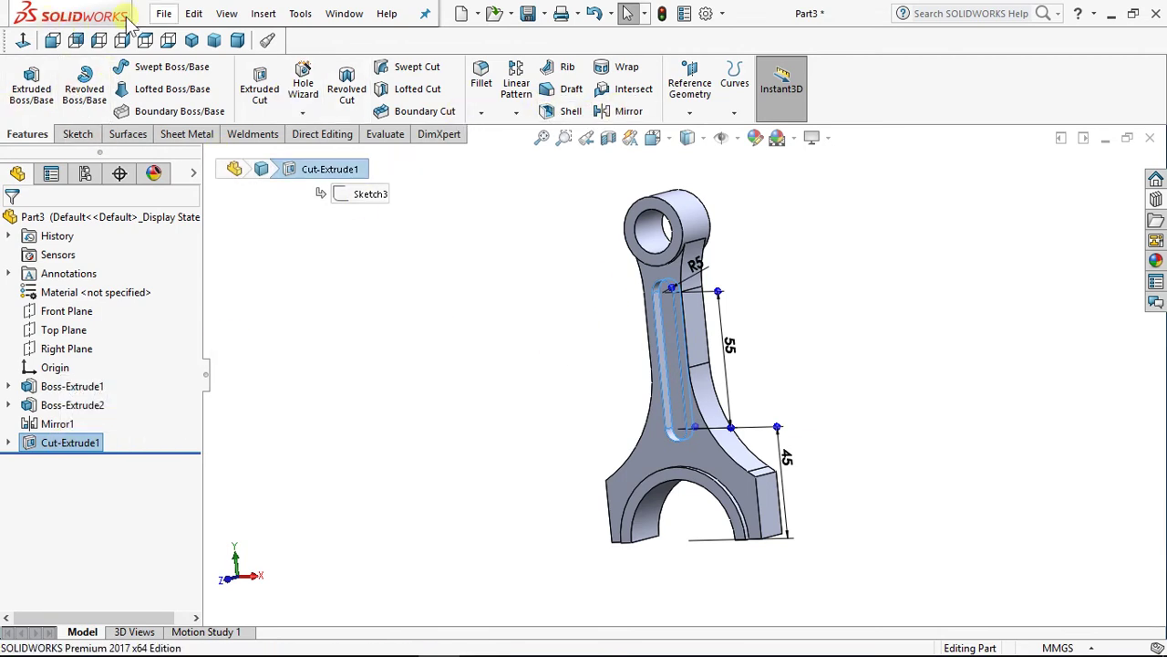
pyautogui.click(613, 110)
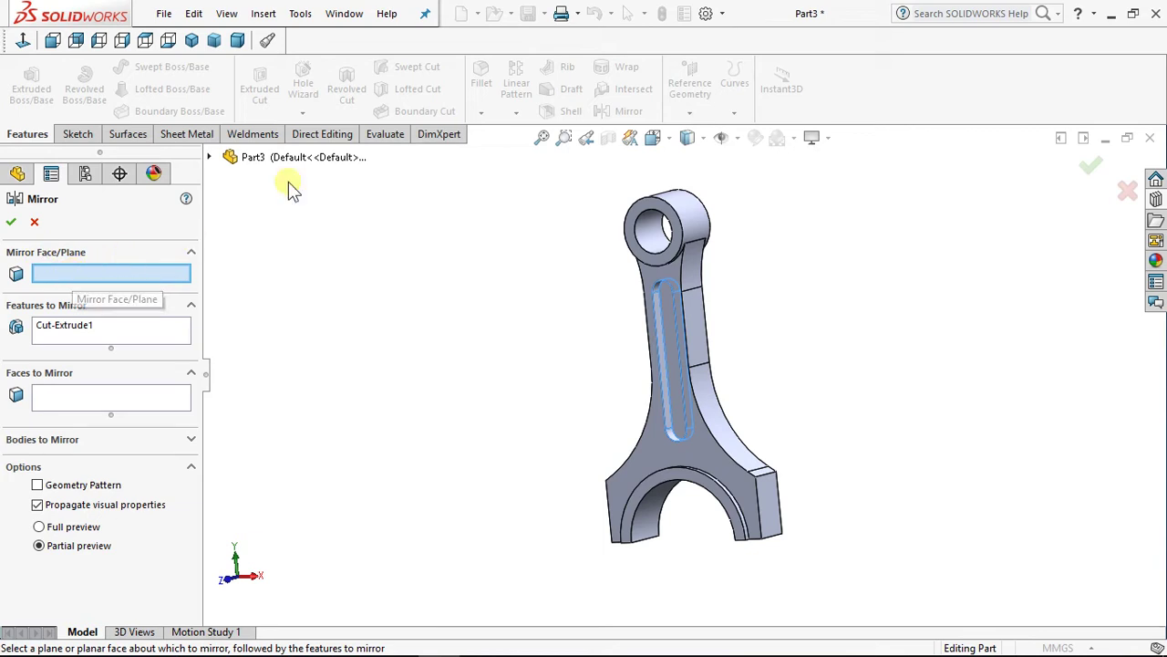
pyautogui.click(209, 158)
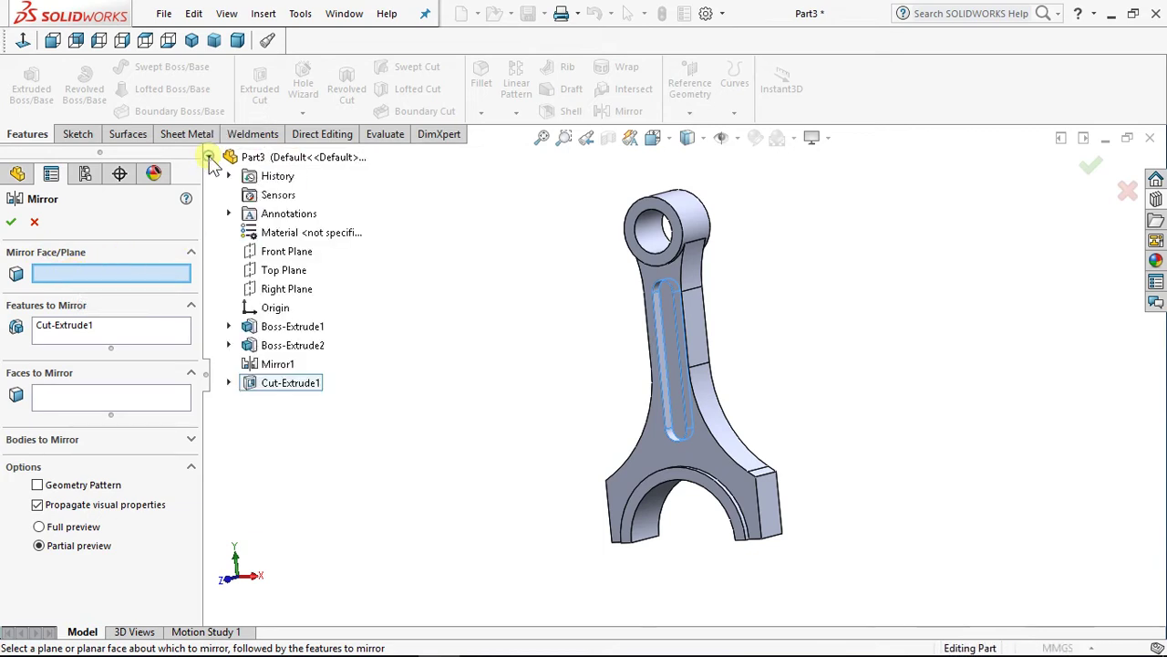
pyautogui.click(279, 252)
pyautogui.moveTo(441, 338); pyautogui.dragTo(737, 451, button='middle')
pyautogui.click(11, 224)
# Step: Set up an angle-distance chamfer with a distance of 2 mm, keeping the 45-degree angle
pyautogui.scroll(-3, 741, 436)
pyautogui.scroll(2, 741, 436)
pyautogui.scroll(-4, 743, 416)
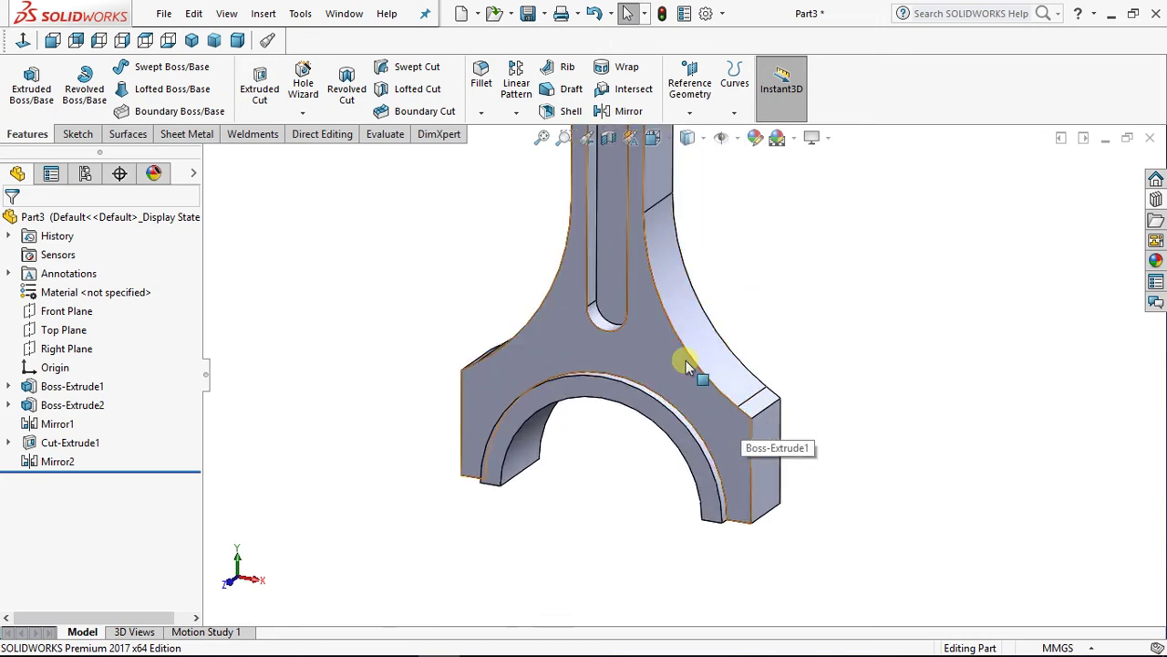
pyautogui.click(480, 113)
pyautogui.click(509, 152)
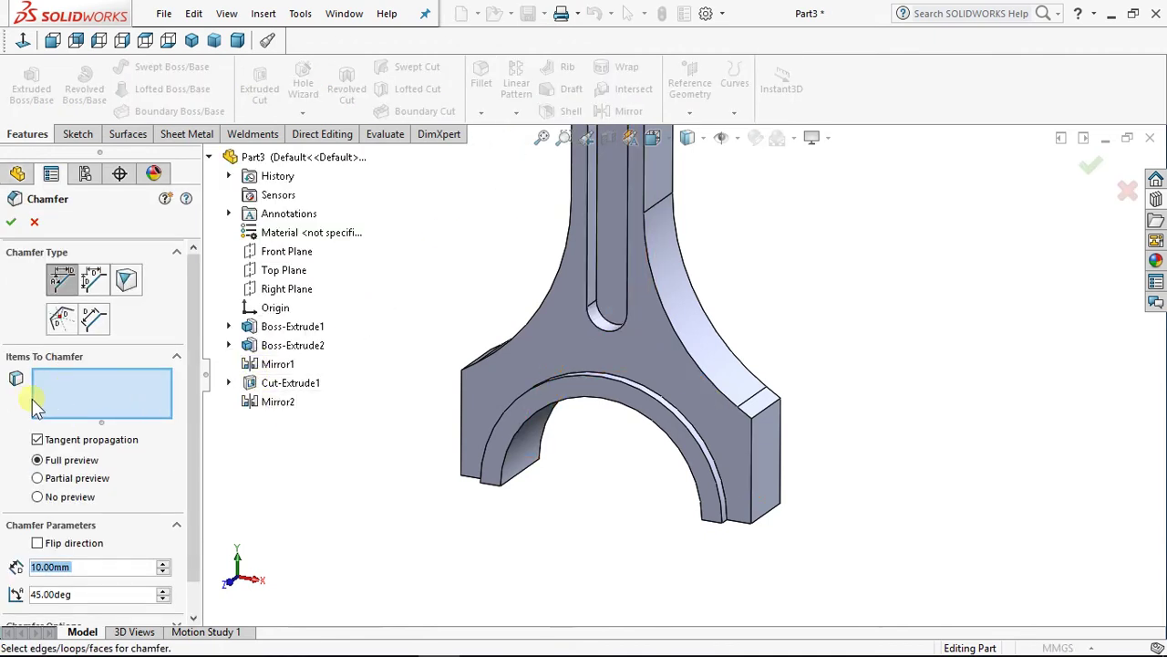
pyautogui.moveTo(196, 326); pyautogui.dragTo(192, 428)
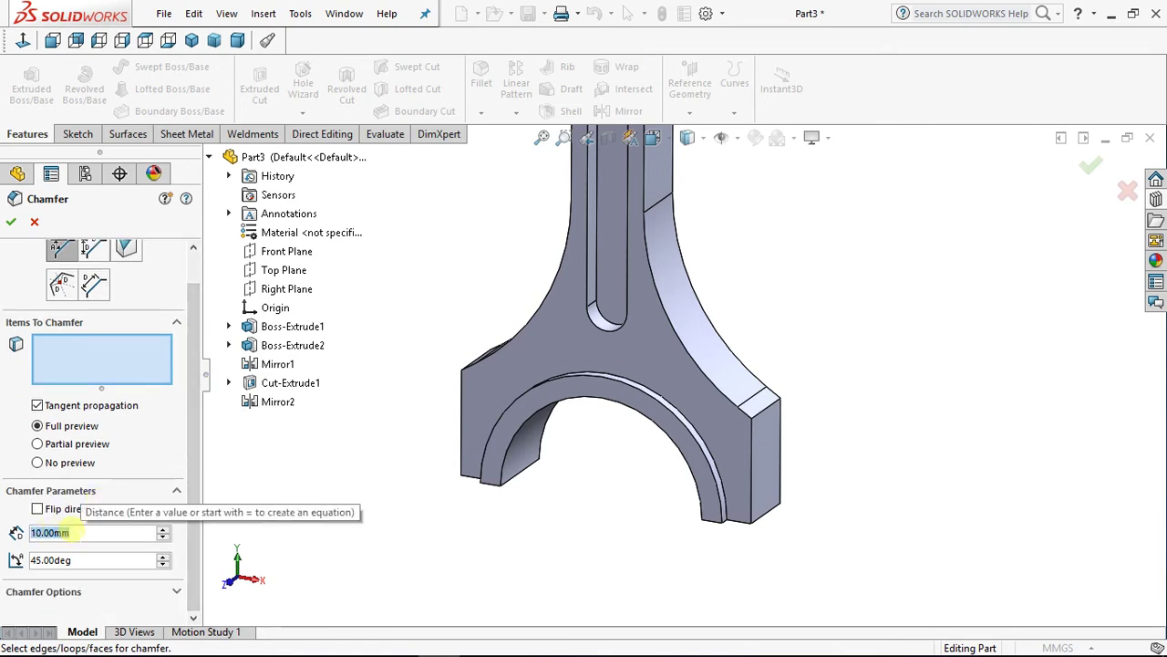
pyautogui.write('2')
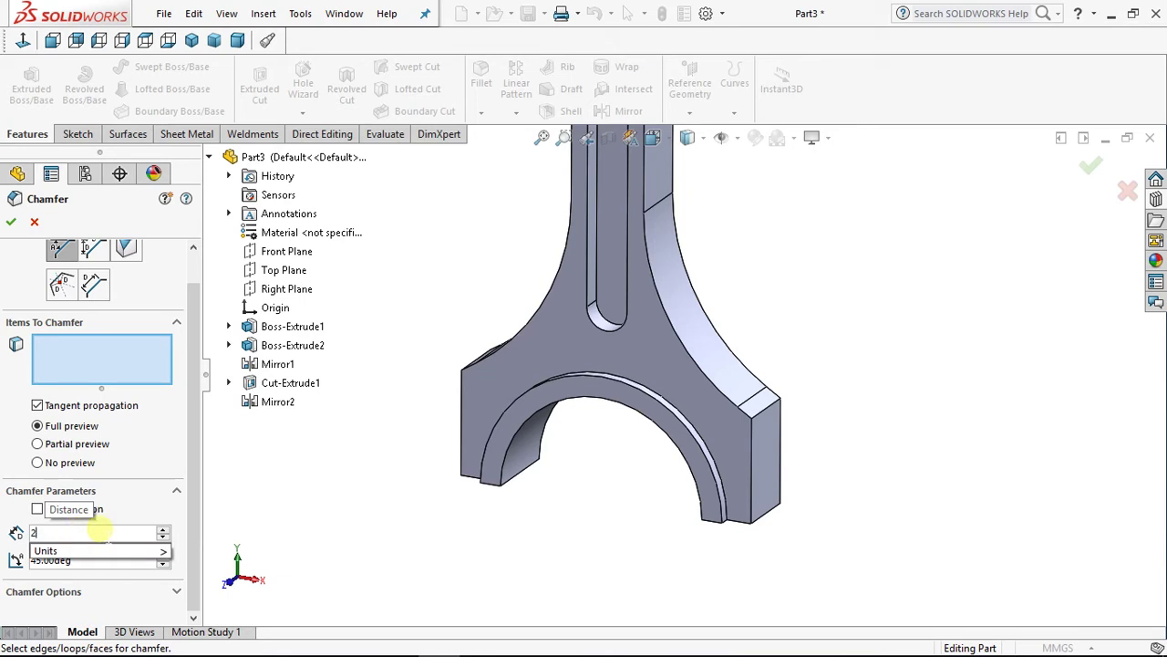
pyautogui.press('Return')
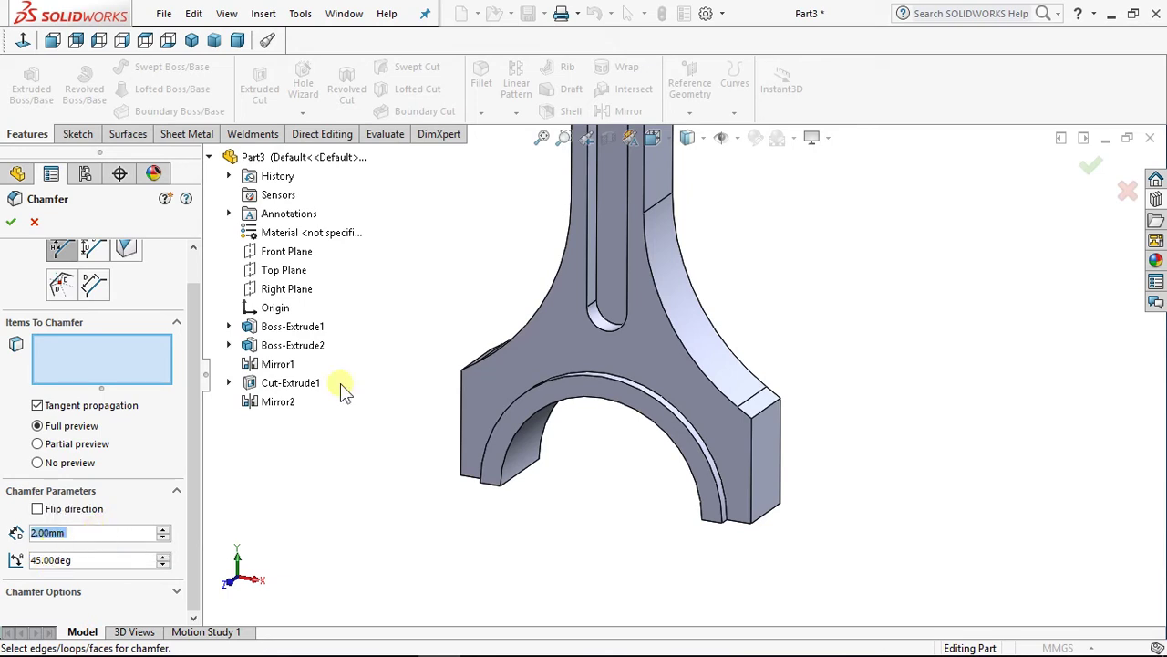
# Step: Apply the chamfer to the four long curved side edges of the shank, on both faces of the rod
pyautogui.click(710, 383)
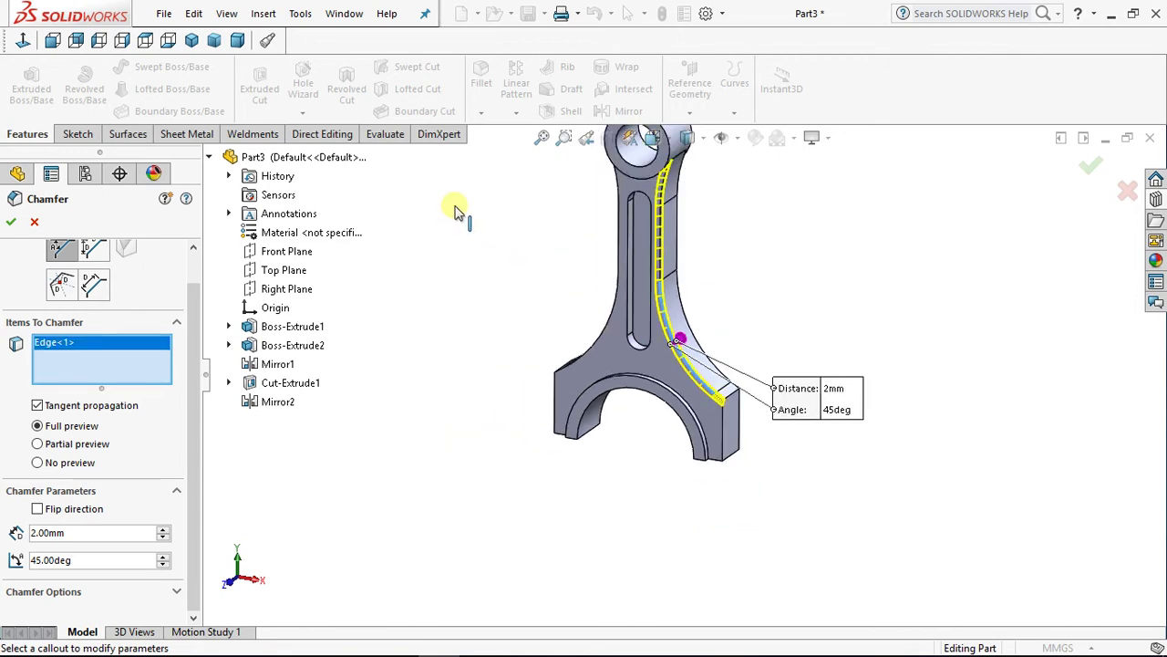
pyautogui.moveTo(562, 321); pyautogui.dragTo(329, 456, button='middle')
pyautogui.click(597, 351)
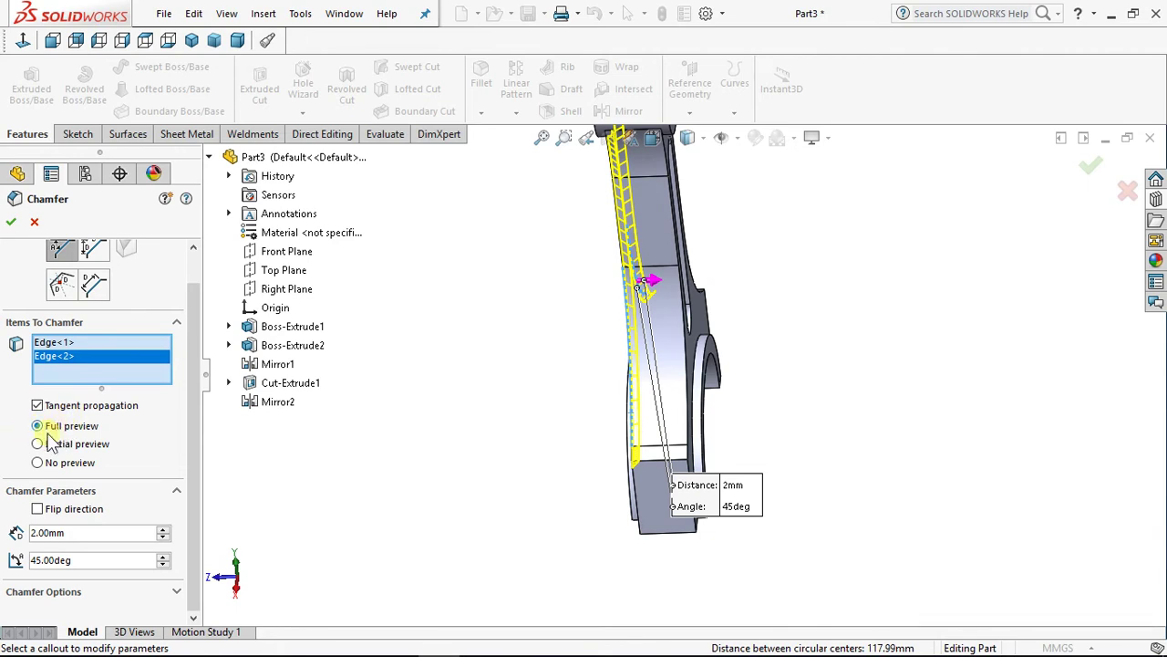
pyautogui.moveTo(596, 296); pyautogui.dragTo(682, 419, button='middle')
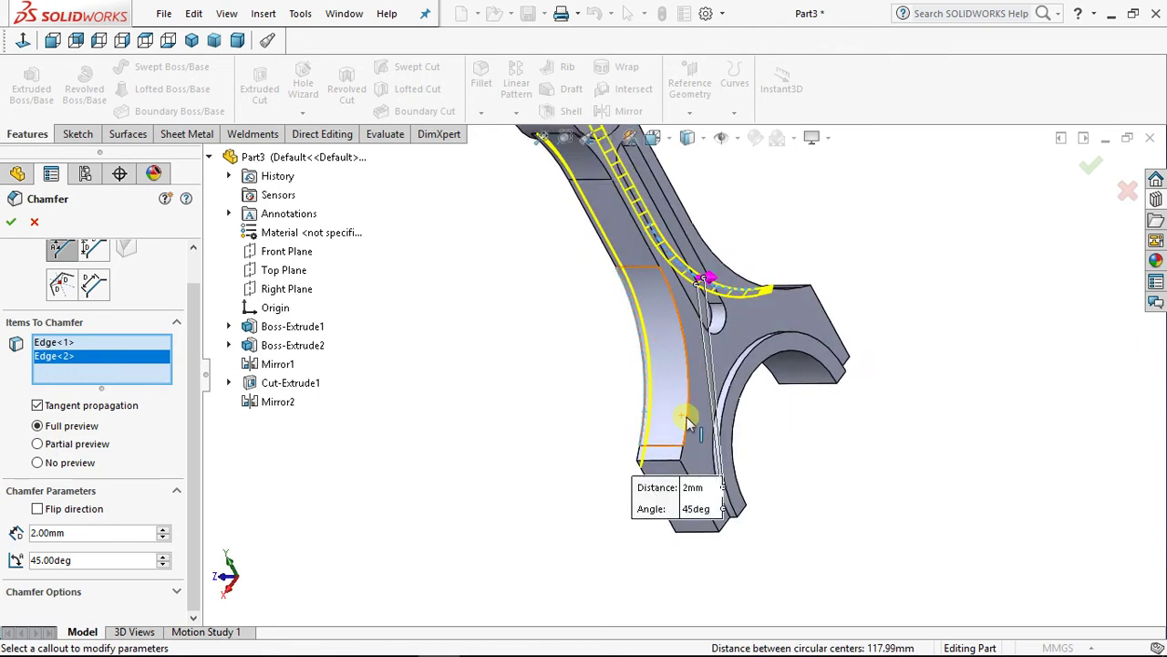
pyautogui.click(687, 413)
pyautogui.moveTo(607, 386); pyautogui.dragTo(593, 439, button='middle')
pyautogui.click(776, 401)
pyautogui.moveTo(665, 373); pyautogui.dragTo(514, 259, button='middle')
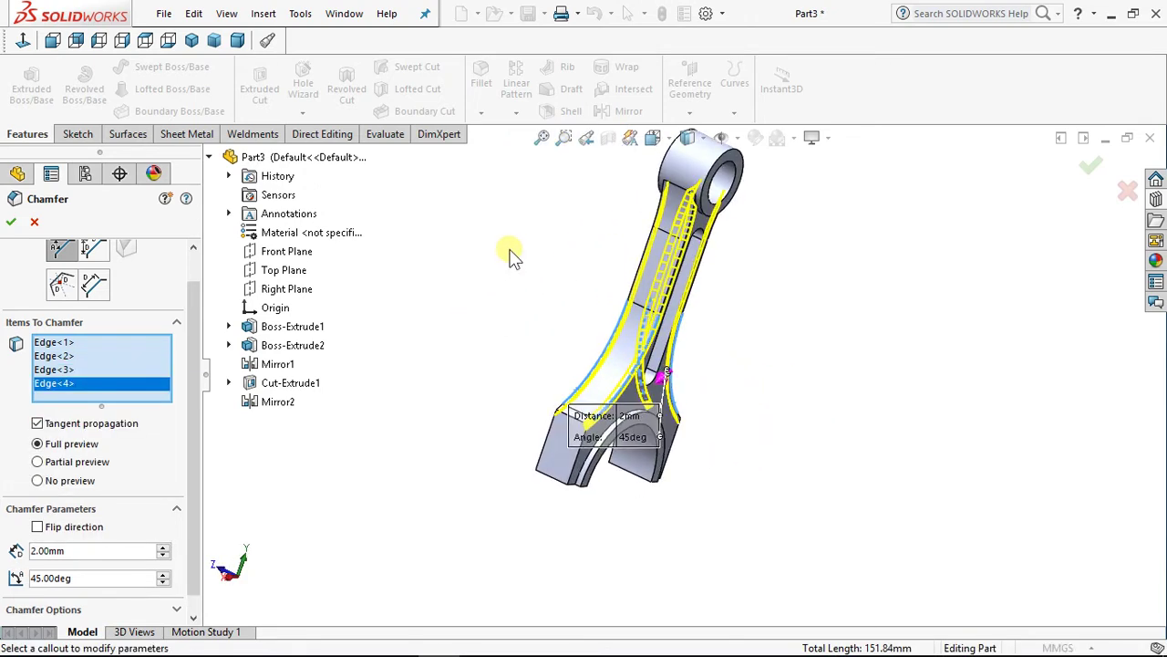
pyautogui.click(14, 224)
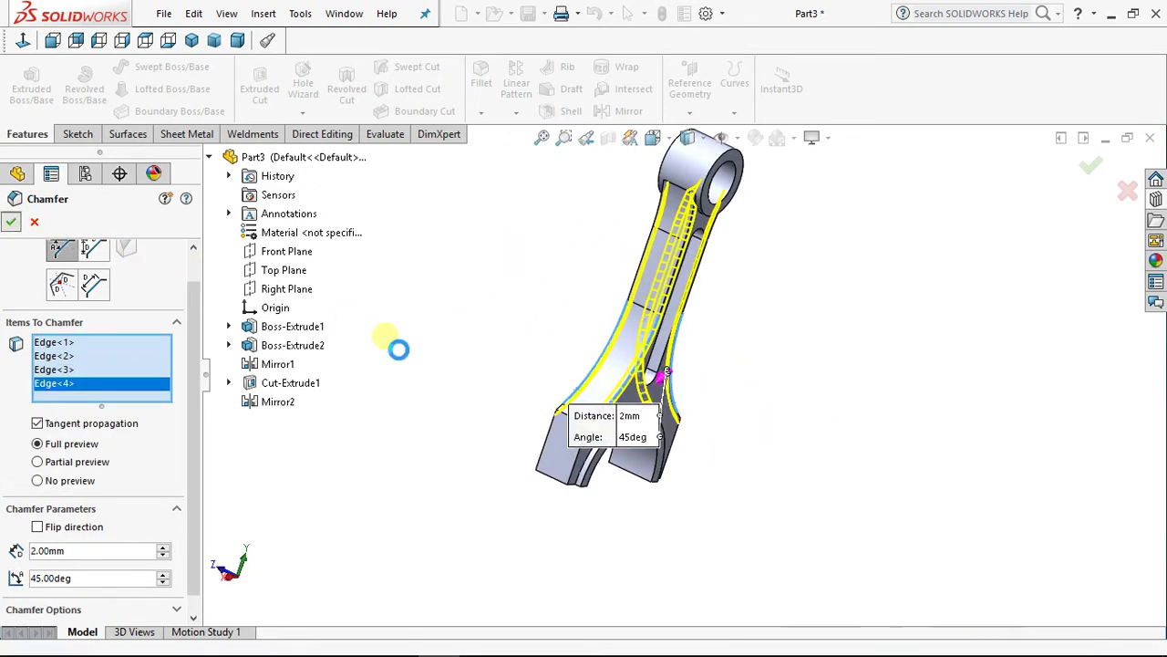
# Step: Create a reference plane offset 25 mm above the Top Plane, working in the isometric view
pyautogui.moveTo(383, 326); pyautogui.dragTo(356, 294, button='middle')
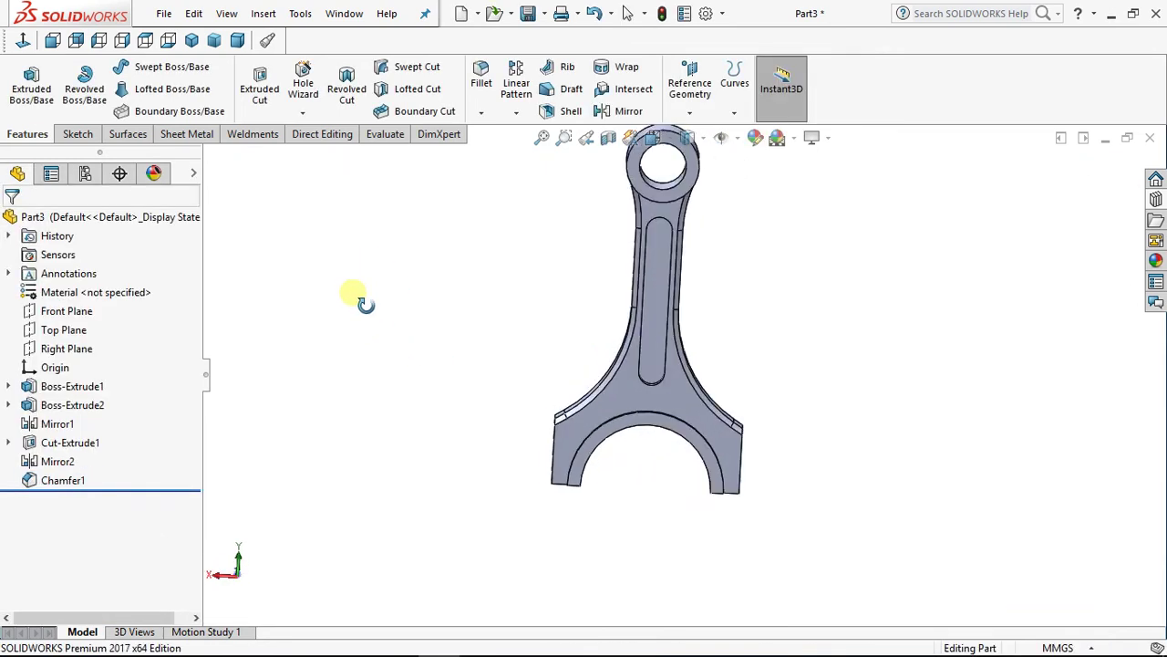
pyautogui.click(212, 41)
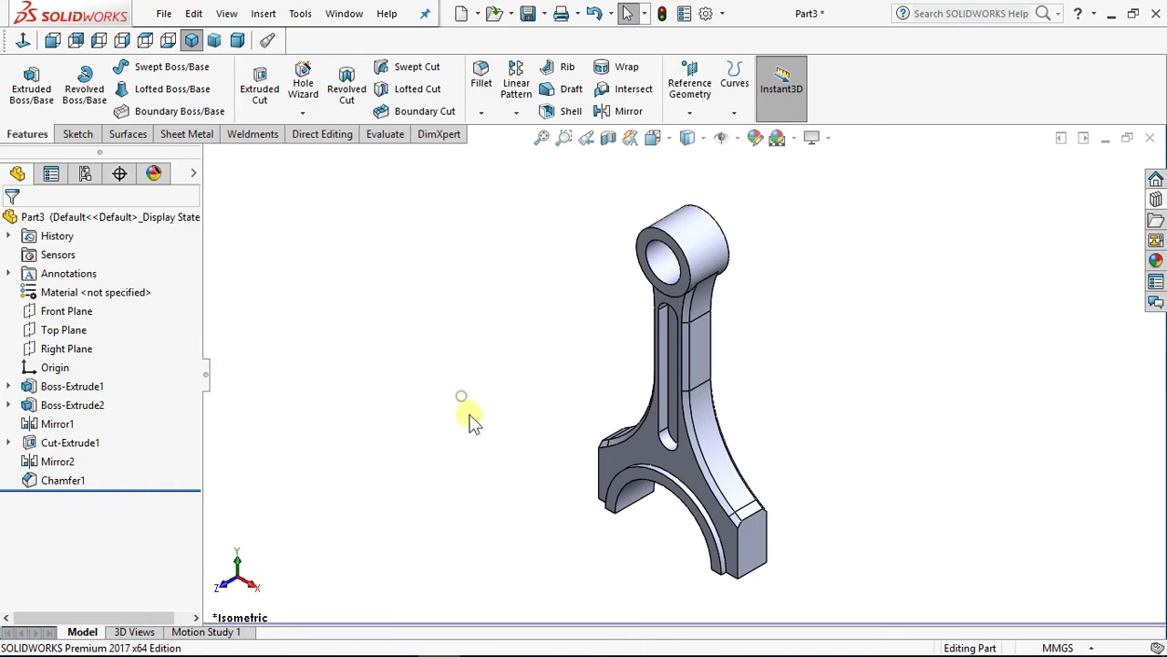
pyautogui.click(66, 334)
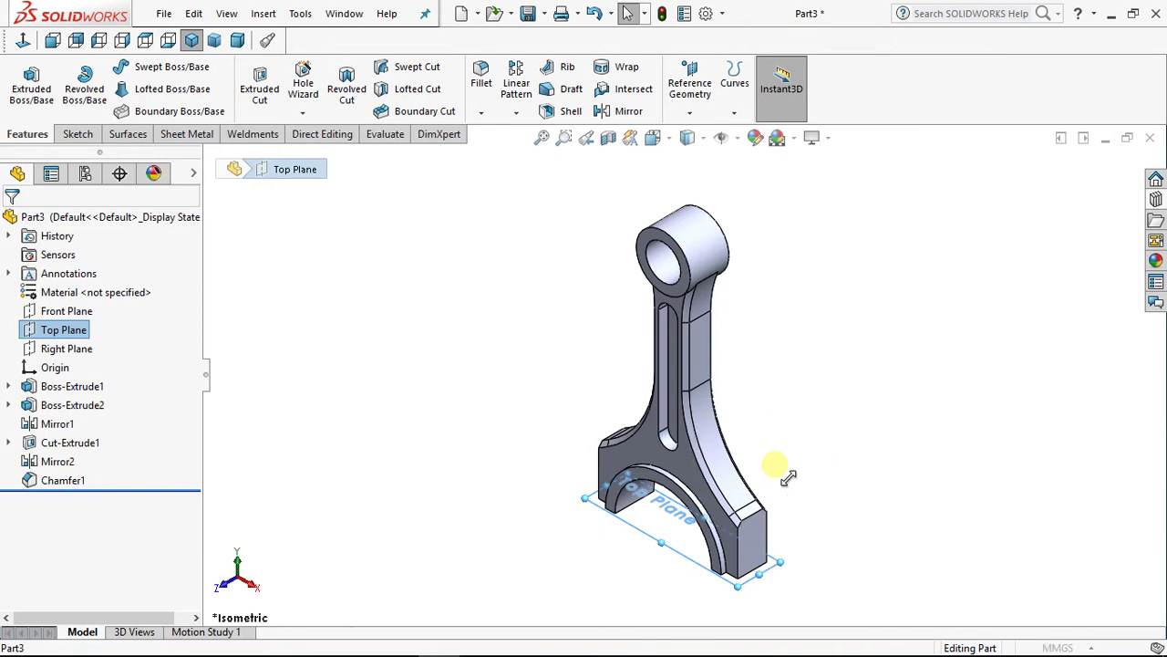
pyautogui.keyDown('ctrl'); pyautogui.moveTo(789, 477); pyautogui.dragTo(777, 469); pyautogui.keyUp('ctrl')
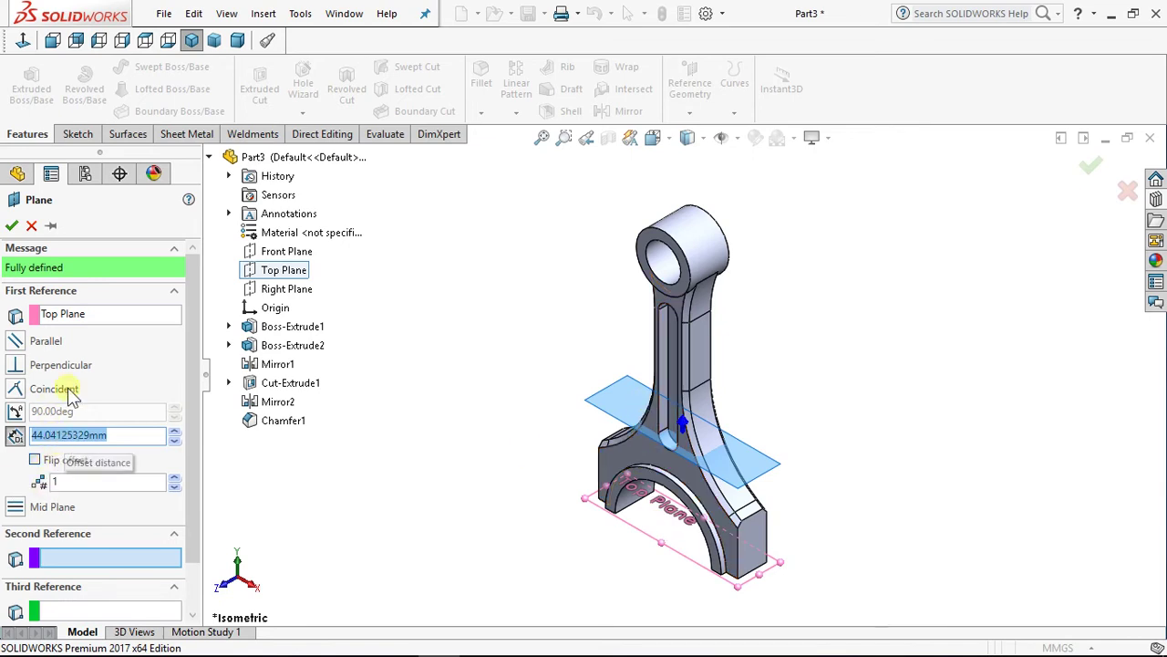
pyautogui.click(31, 226)
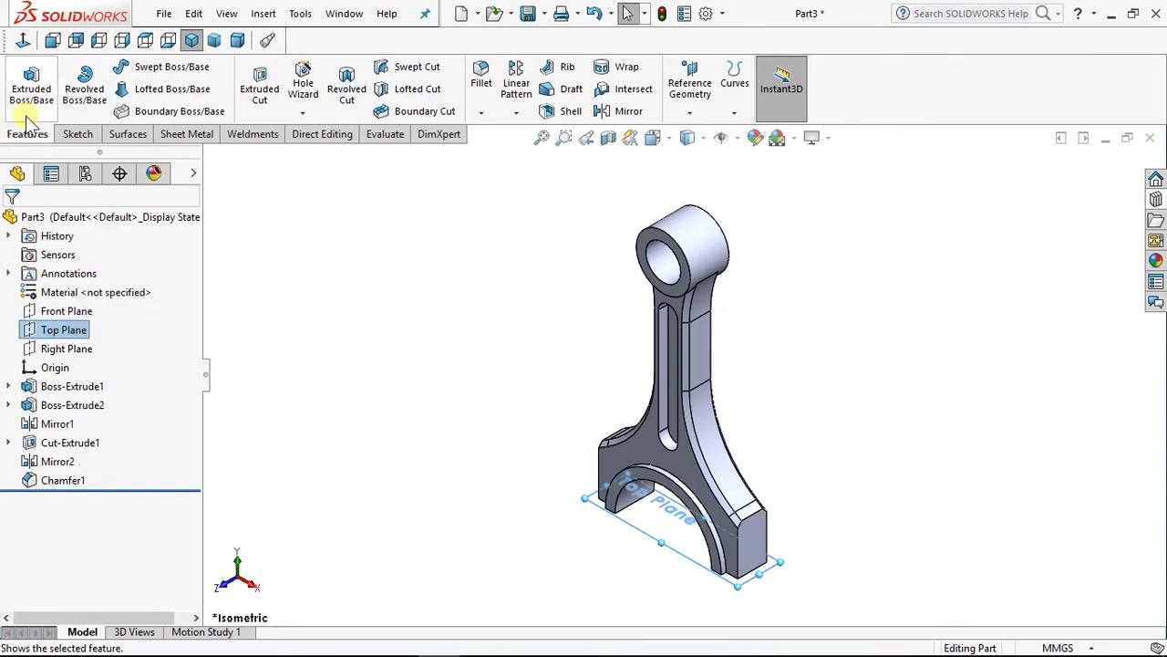
pyautogui.click(684, 108)
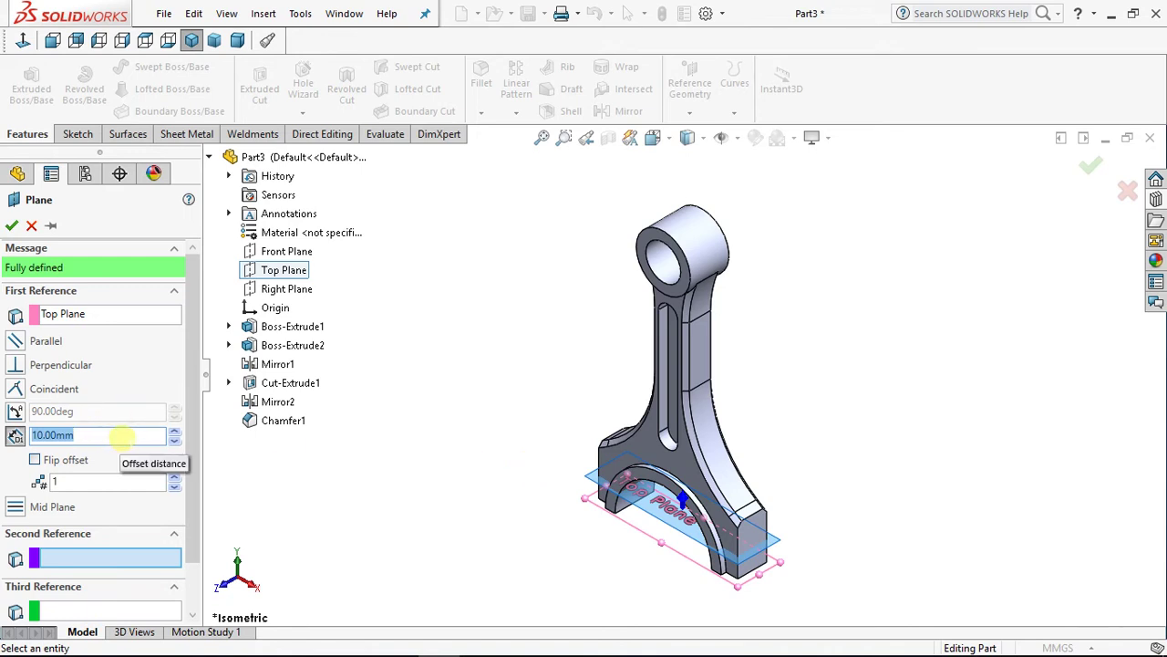
pyautogui.write('25')
pyautogui.press('Return')
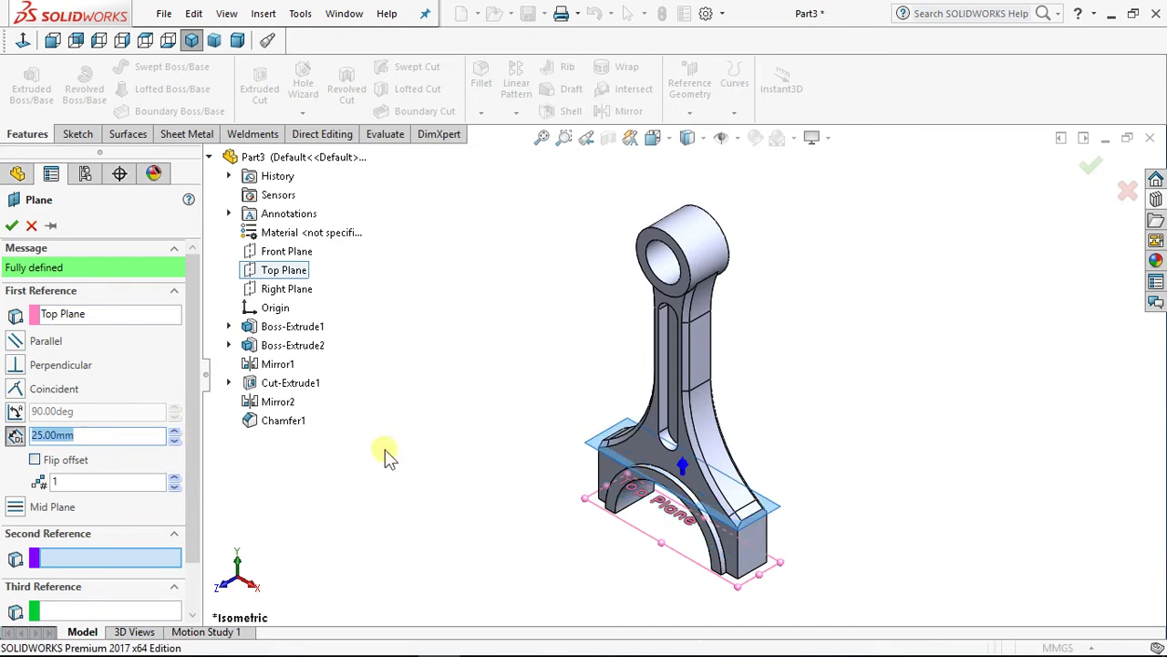
pyautogui.moveTo(386, 456); pyautogui.dragTo(411, 384, button='middle')
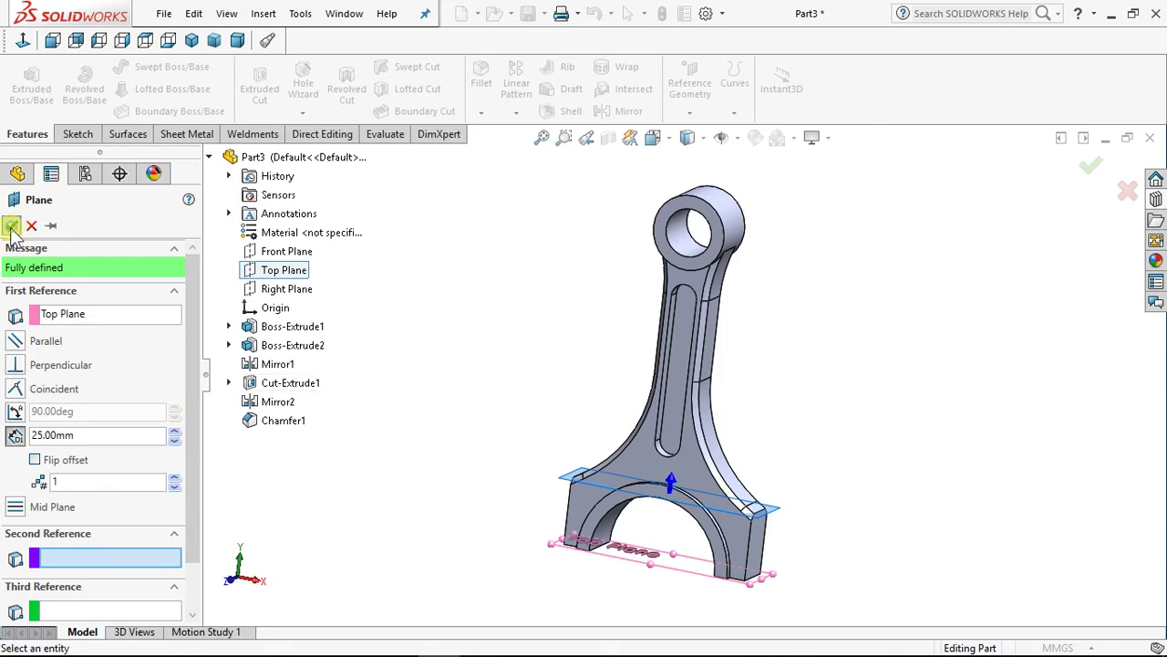
pyautogui.rightClick(467, 301)
# Step: Open a new sketch on the offset plane above the large half-bore
pyautogui.moveTo(472, 312); pyautogui.dragTo(782, 467, button='middle')
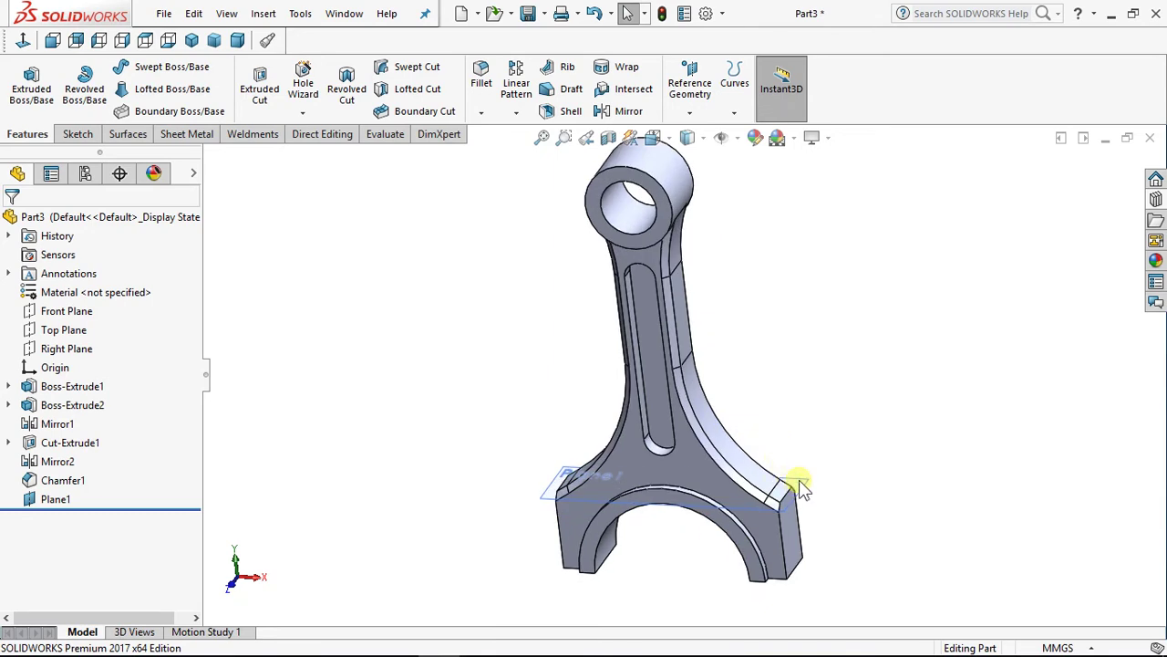
pyautogui.click(799, 488)
pyautogui.click(442, 398)
pyautogui.click(55, 501)
pyautogui.click(89, 476)
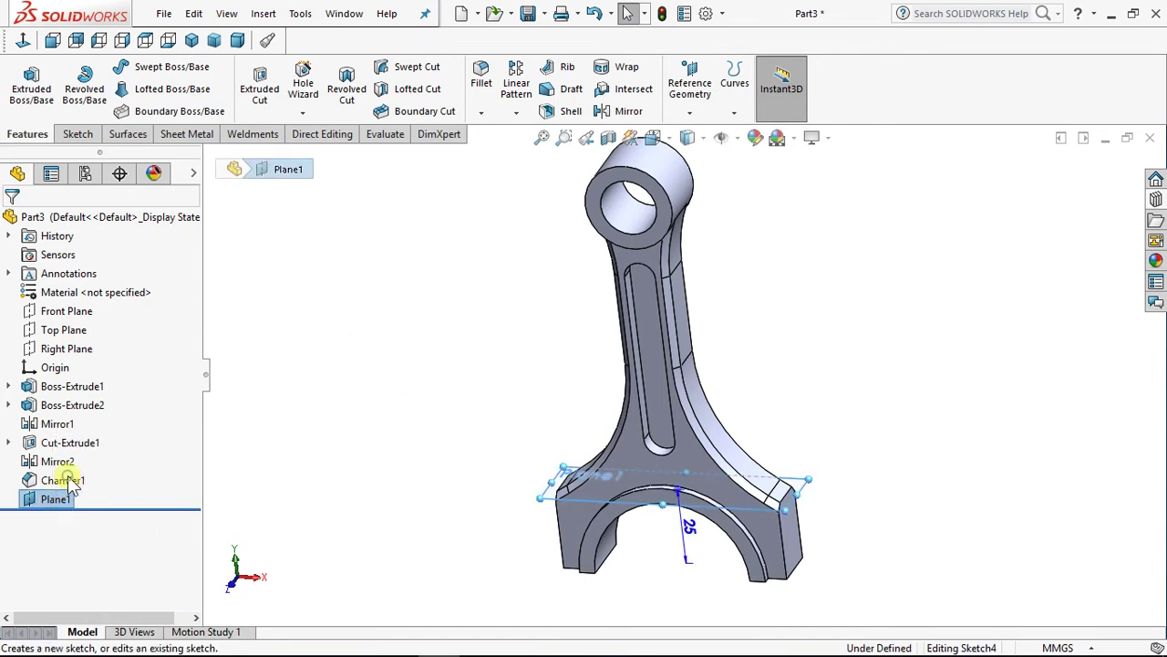
pyautogui.click(436, 379)
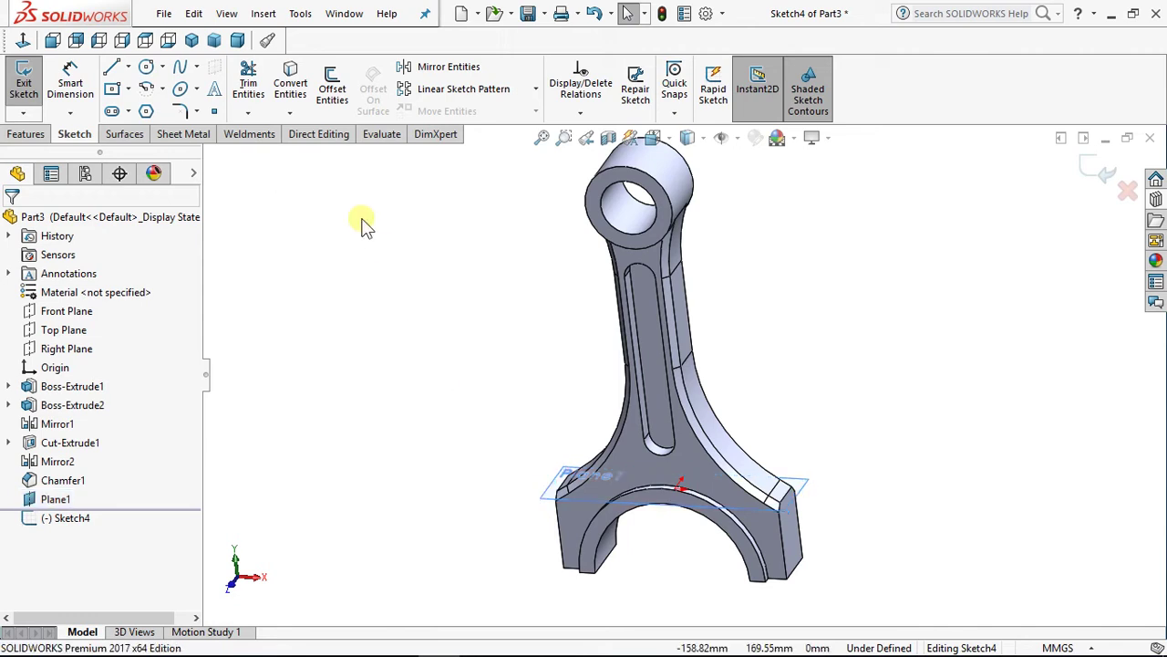
pyautogui.moveTo(379, 340); pyautogui.dragTo(419, 444, button='middle')
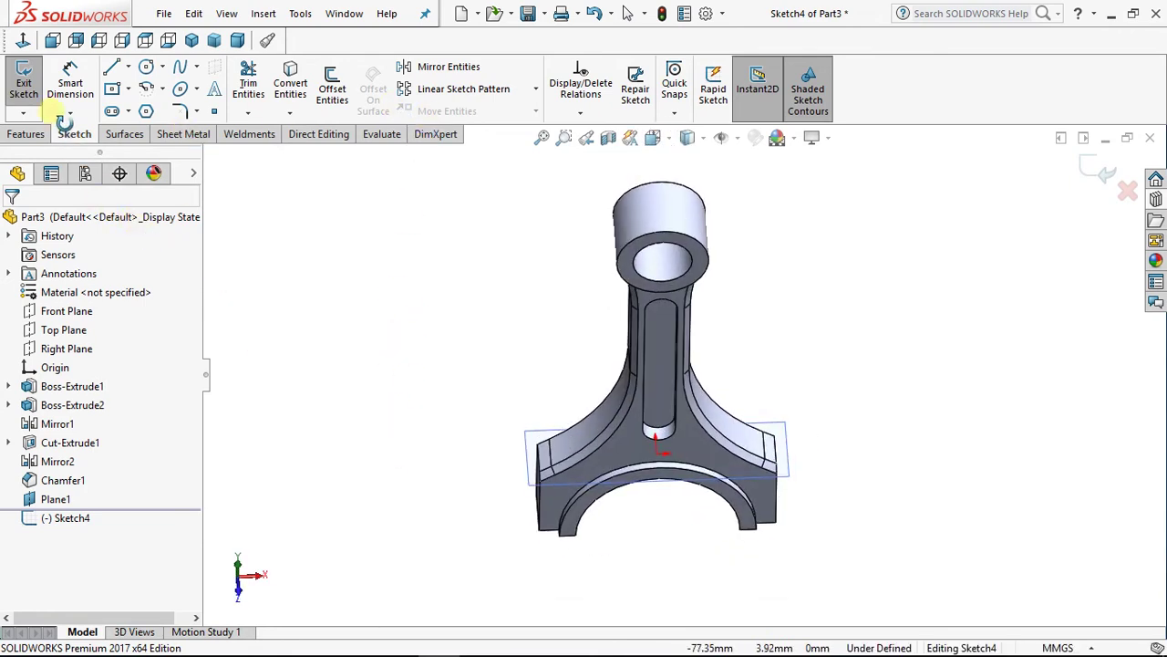
pyautogui.click(23, 40)
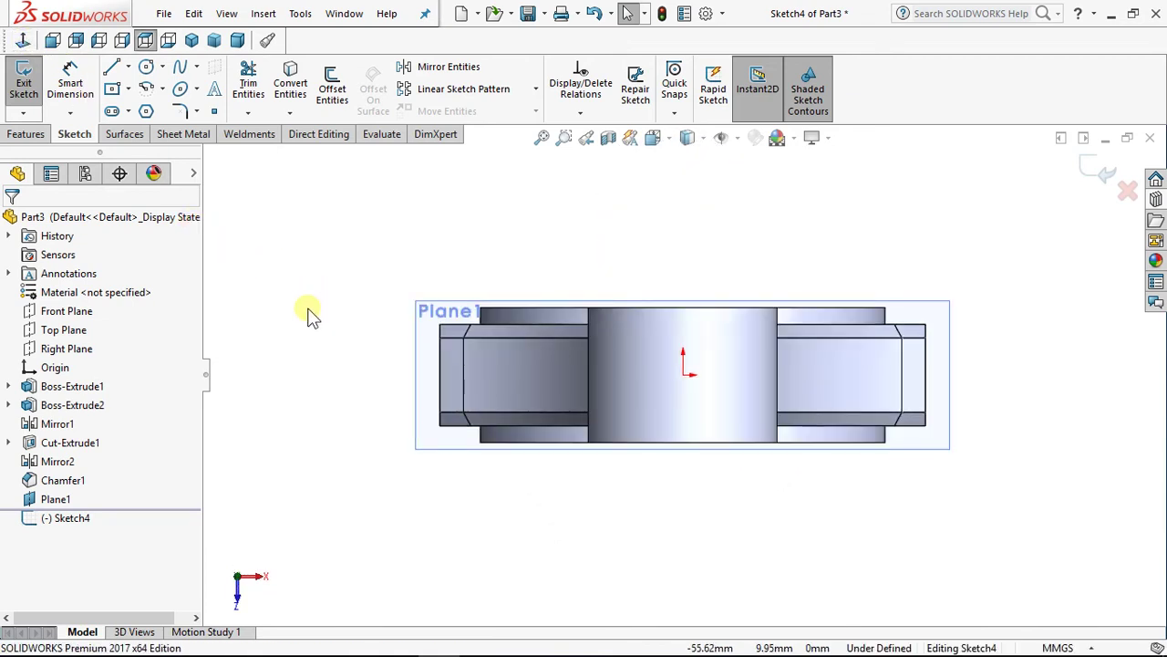
pyautogui.click(22, 40)
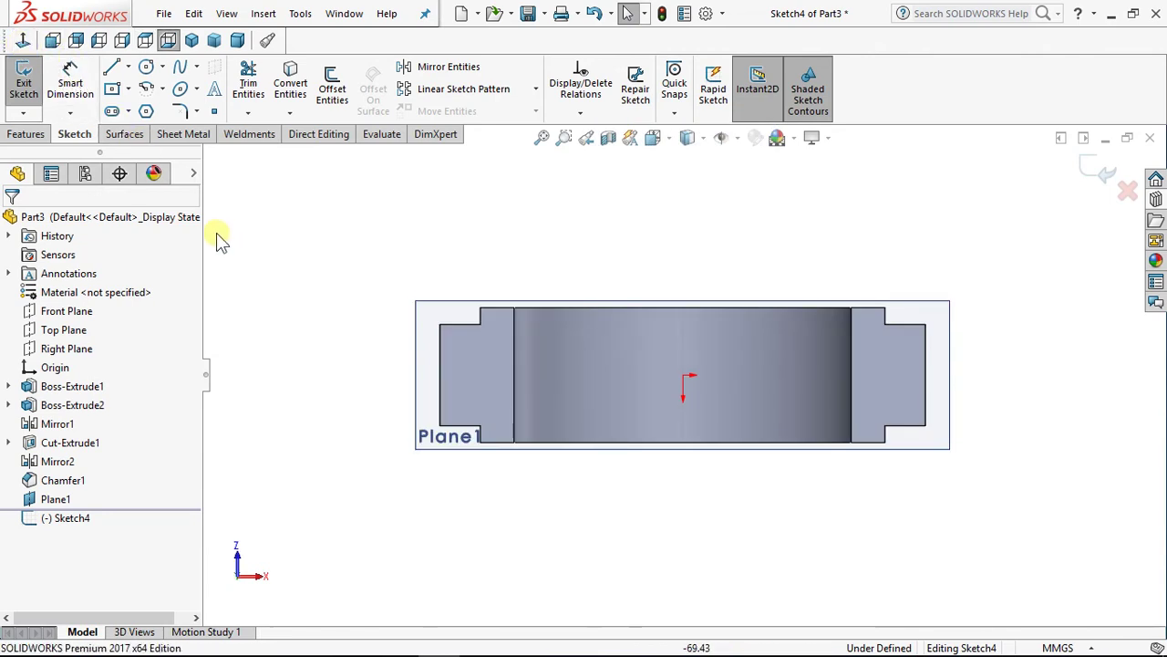
pyautogui.click(1099, 176)
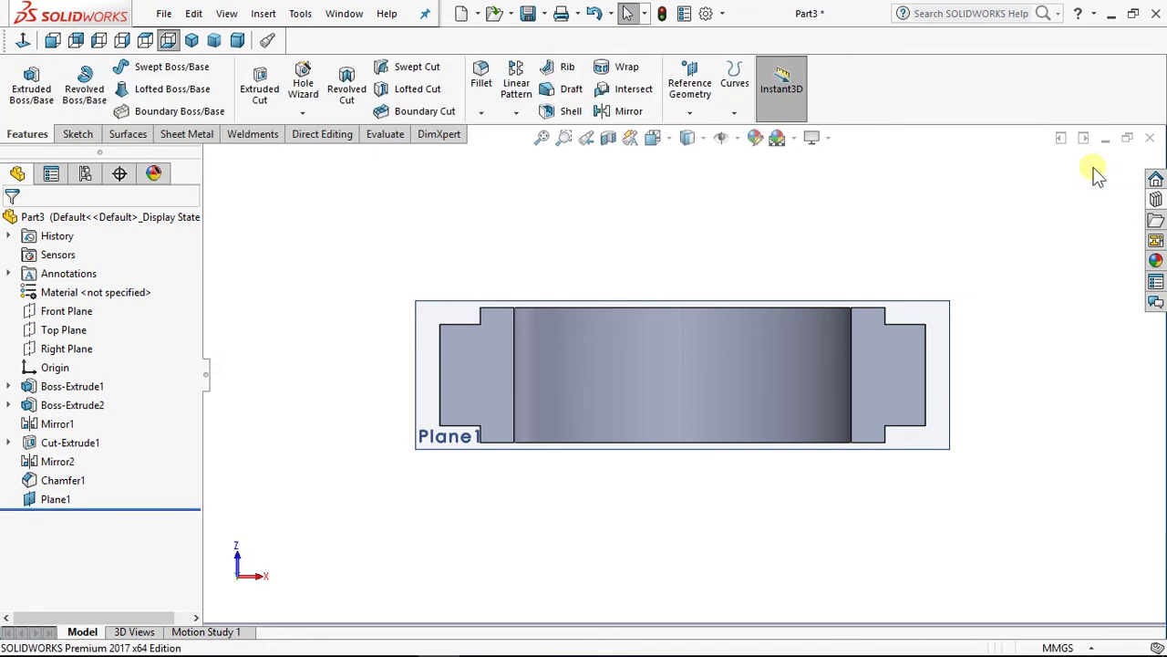
# Step: Start a Hole Wizard feature on the offset plane above the big end, using the counterbore hole type
pyautogui.moveTo(630, 286)
pyautogui.mouseDown(button='middle')
pyautogui.moveTo(638, 340)
pyautogui.moveTo(620, 553)
pyautogui.moveTo(519, 308)
pyautogui.moveTo(555, 423)
pyautogui.moveTo(636, 378)
pyautogui.moveTo(596, 425)
pyautogui.moveTo(612, 416)
pyautogui.moveTo(594, 448)
pyautogui.moveTo(840, 434)
pyautogui.mouseUp(button='middle')
pyautogui.scroll(-3, 611, 420)
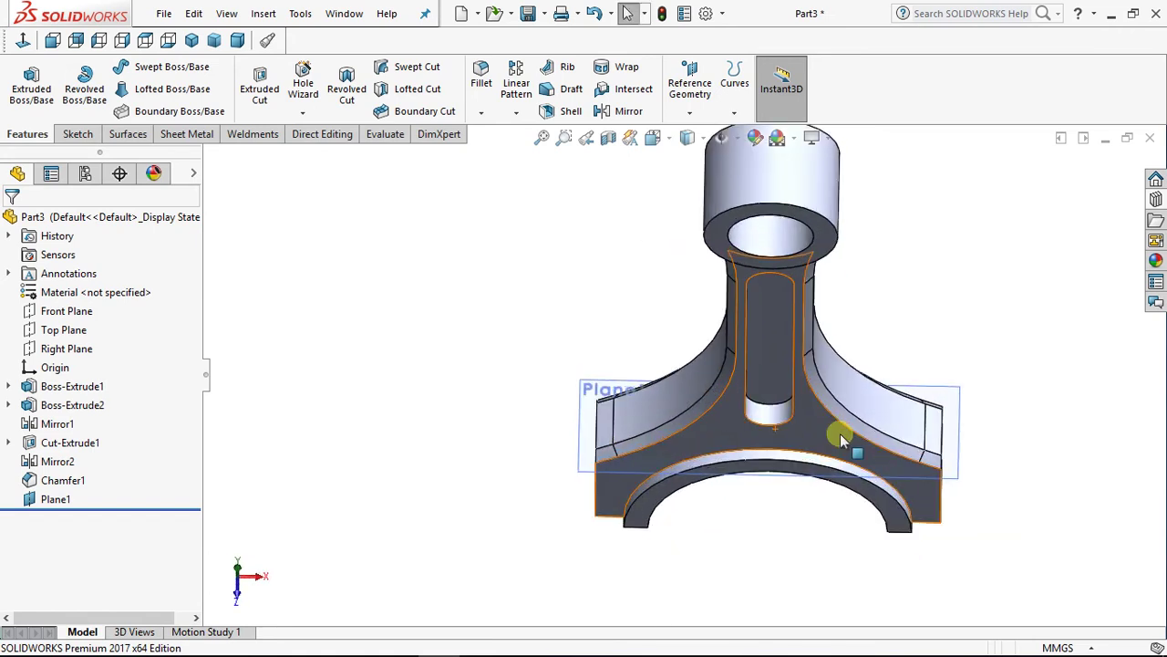
pyautogui.scroll(-2, 954, 367)
pyautogui.scroll(3, 948, 360)
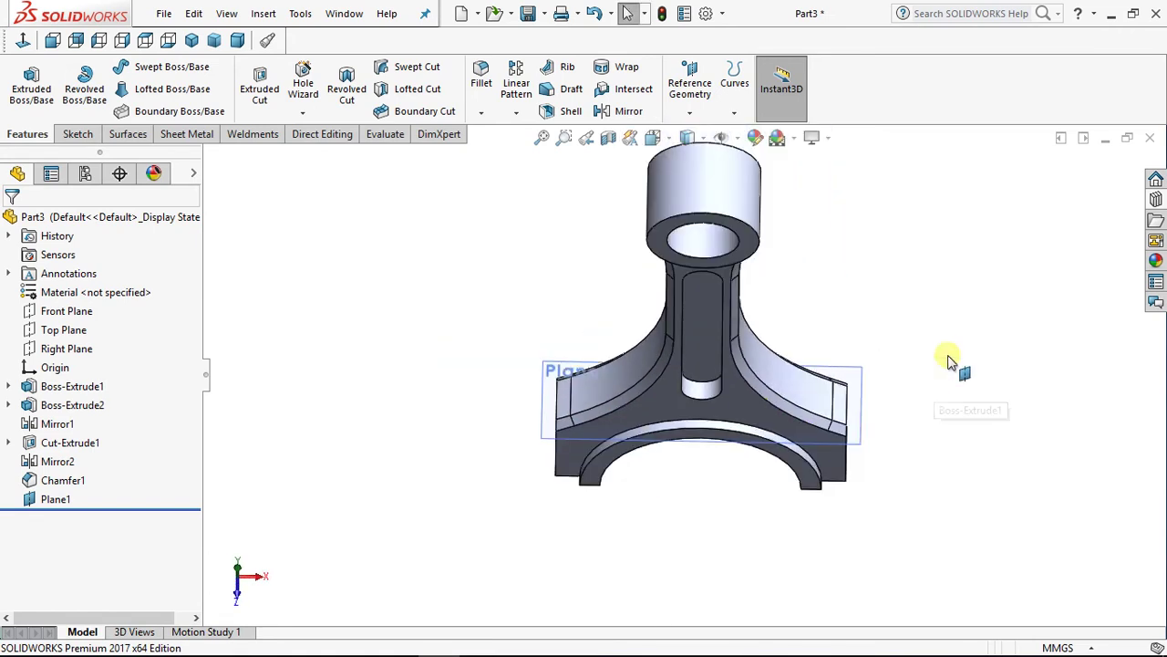
pyautogui.click(835, 368)
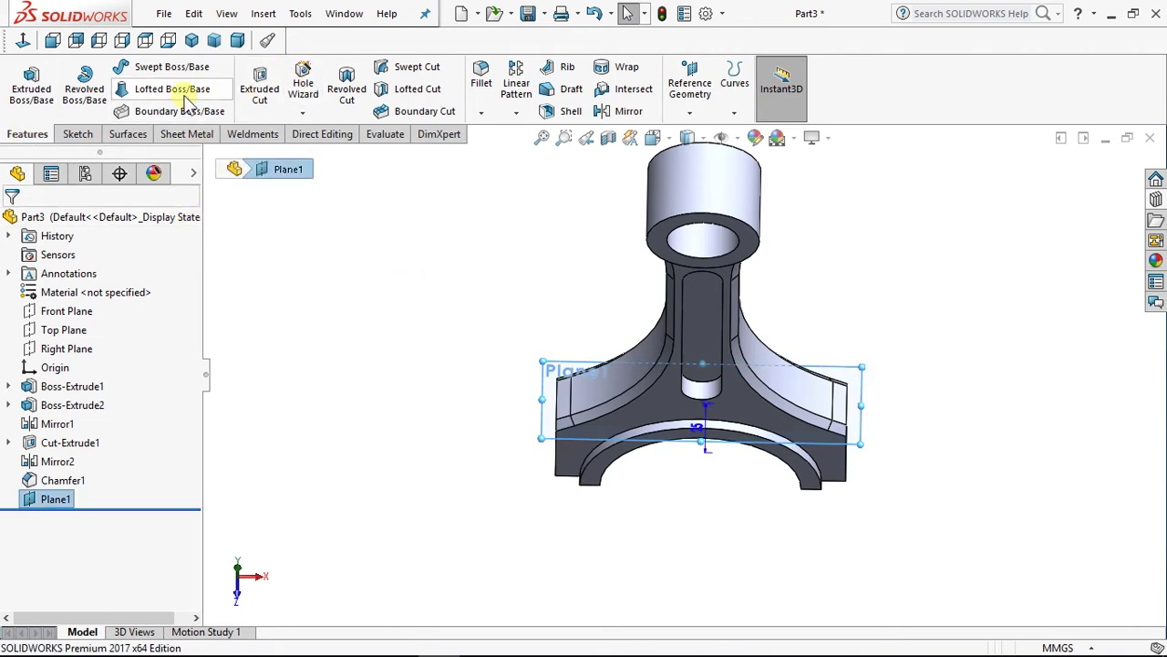
pyautogui.click(307, 86)
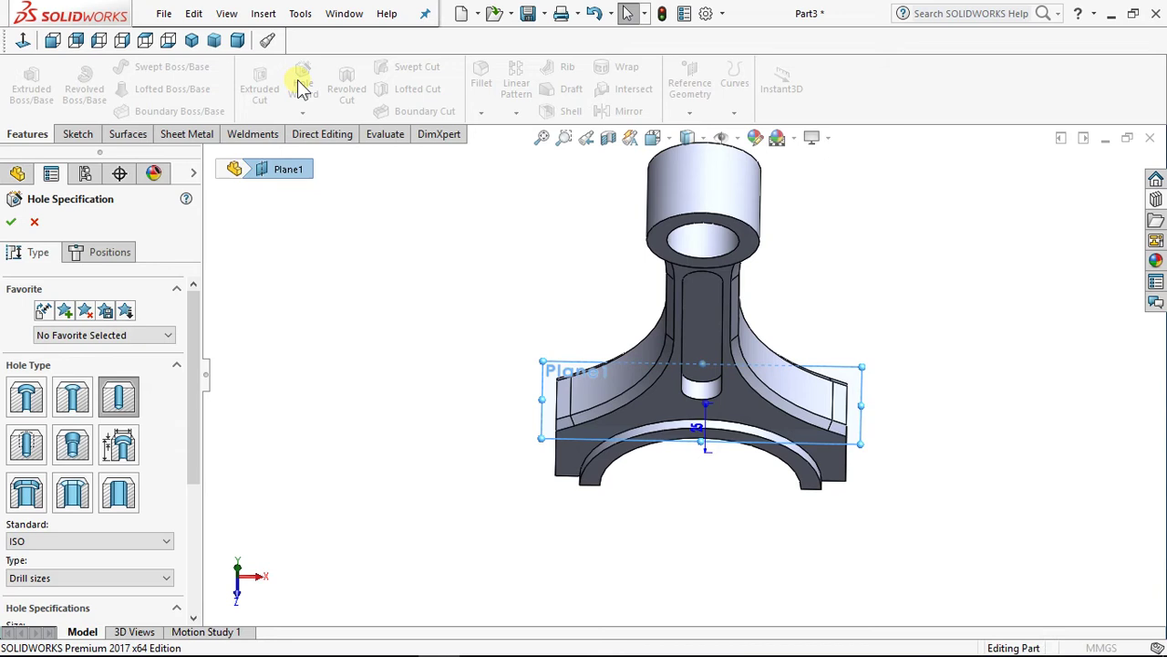
pyautogui.click(25, 406)
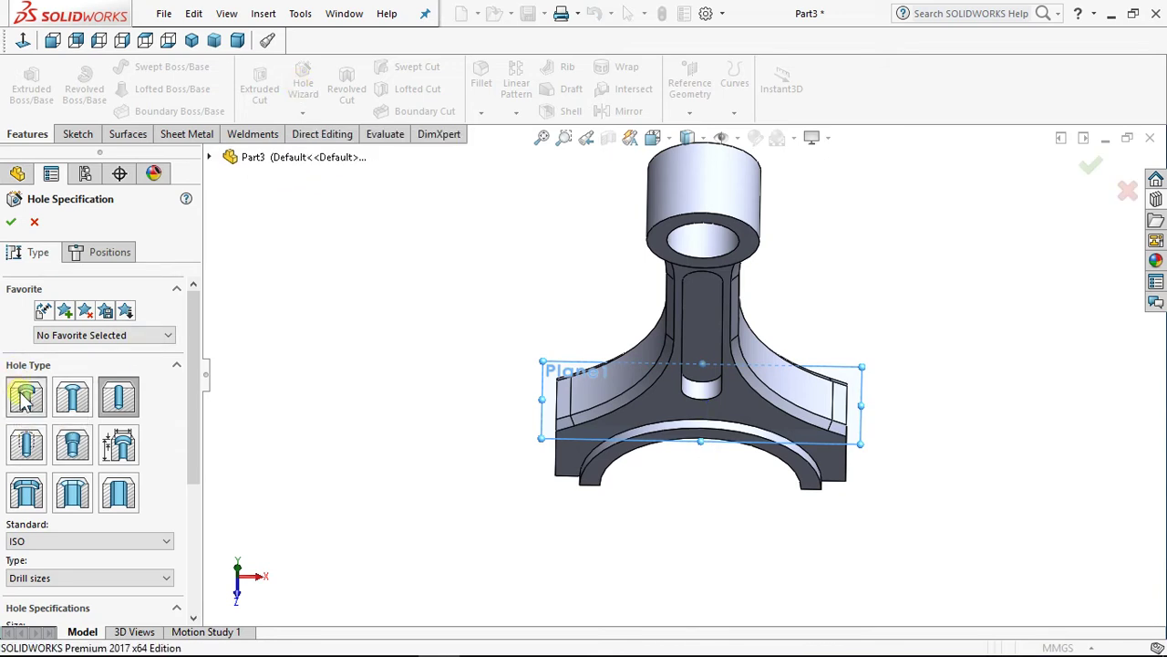
# Step: Set the counterbore's standard to DIN and its fastener type to Hex Socket Head - DIN 6912
pyautogui.moveTo(191, 353); pyautogui.dragTo(188, 422)
pyautogui.click(97, 395)
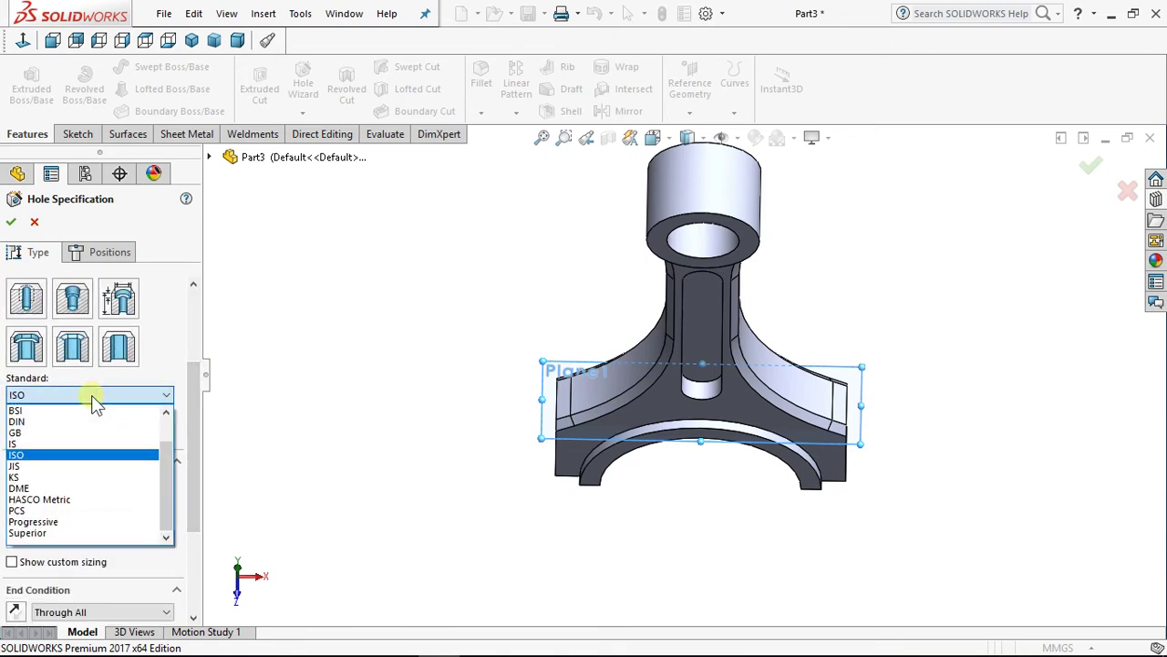
pyautogui.click(63, 422)
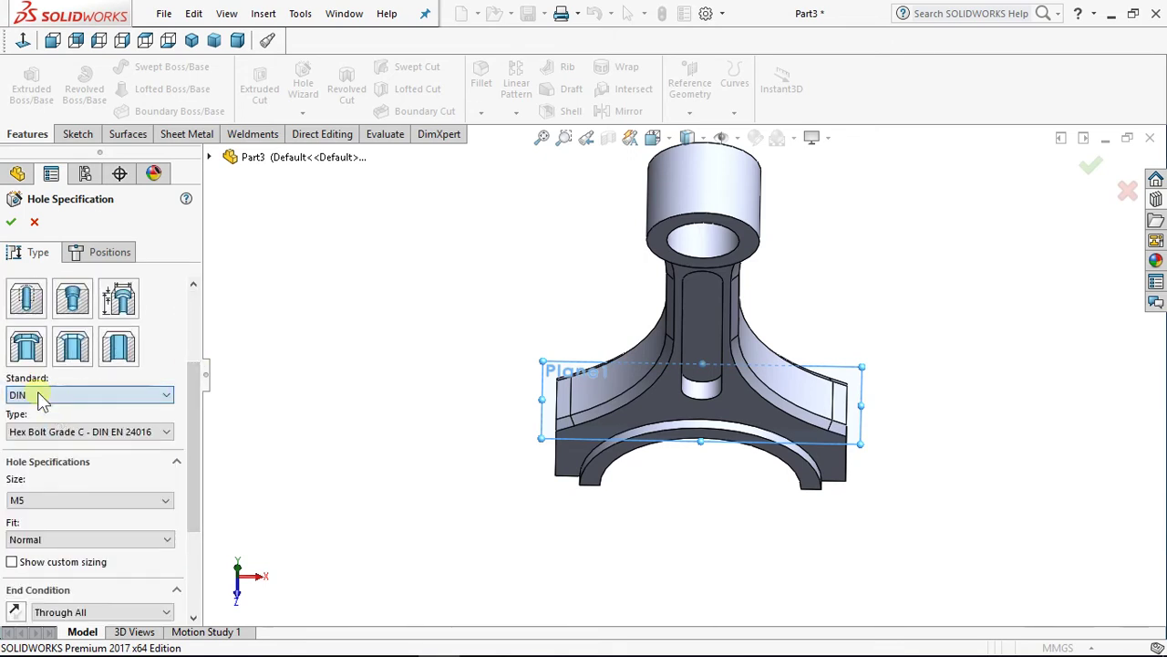
pyautogui.click(92, 434)
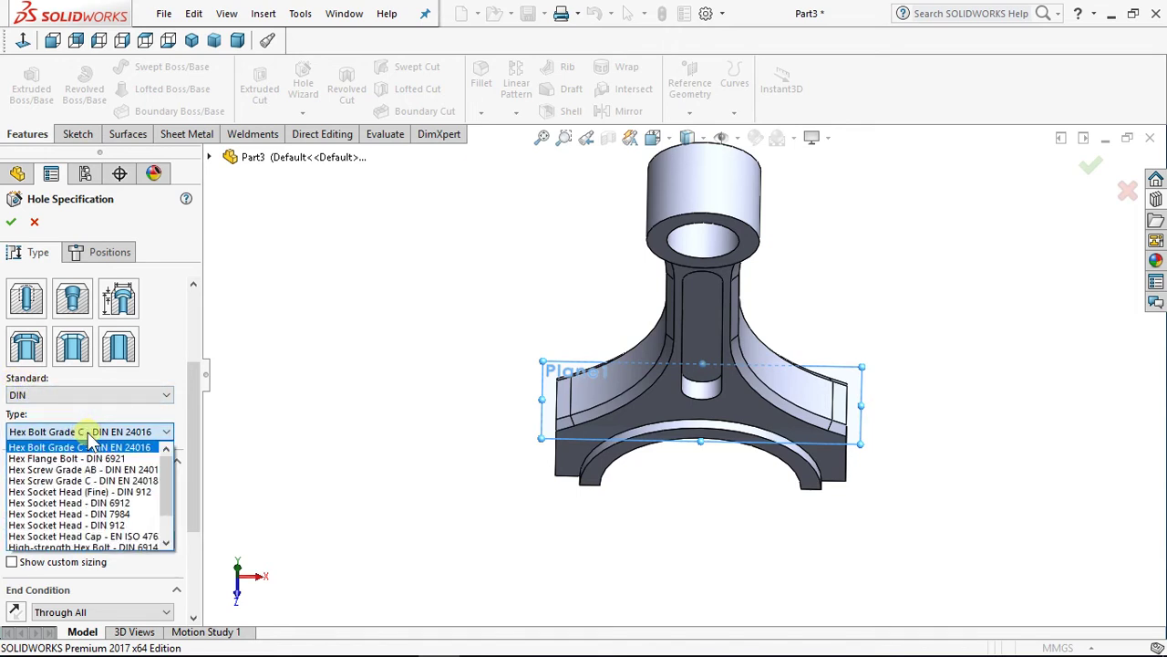
pyautogui.click(39, 504)
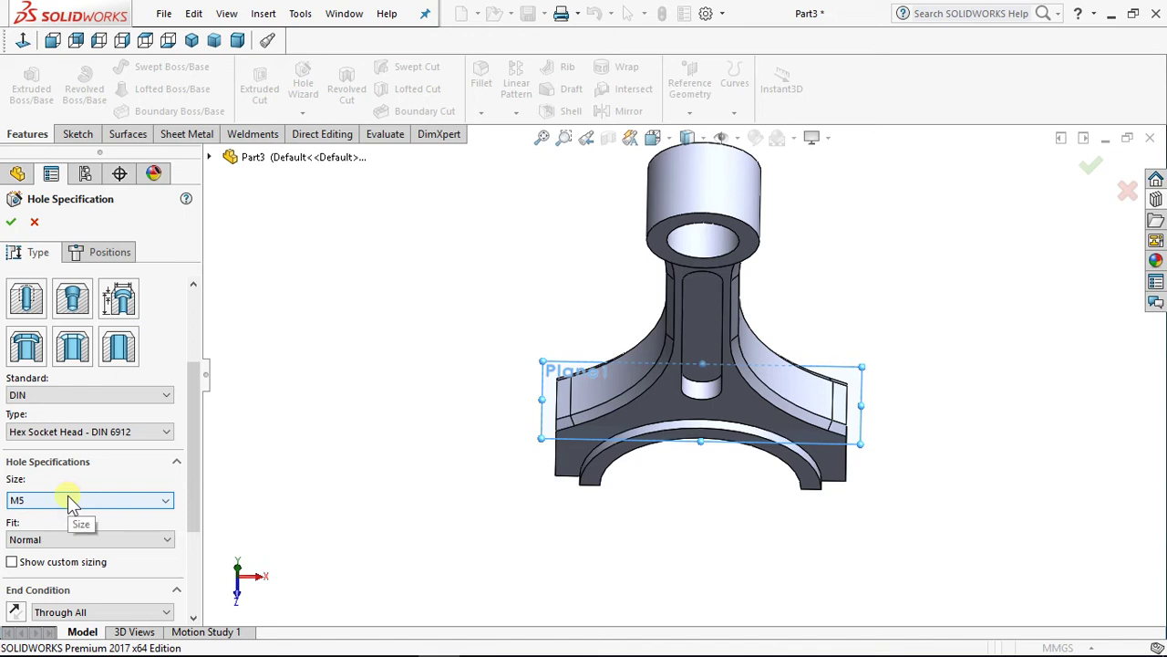
# Step: Set the hole size to M6 with a Normal fit and a Through All end condition
pyautogui.click(71, 499)
pyautogui.click(67, 374)
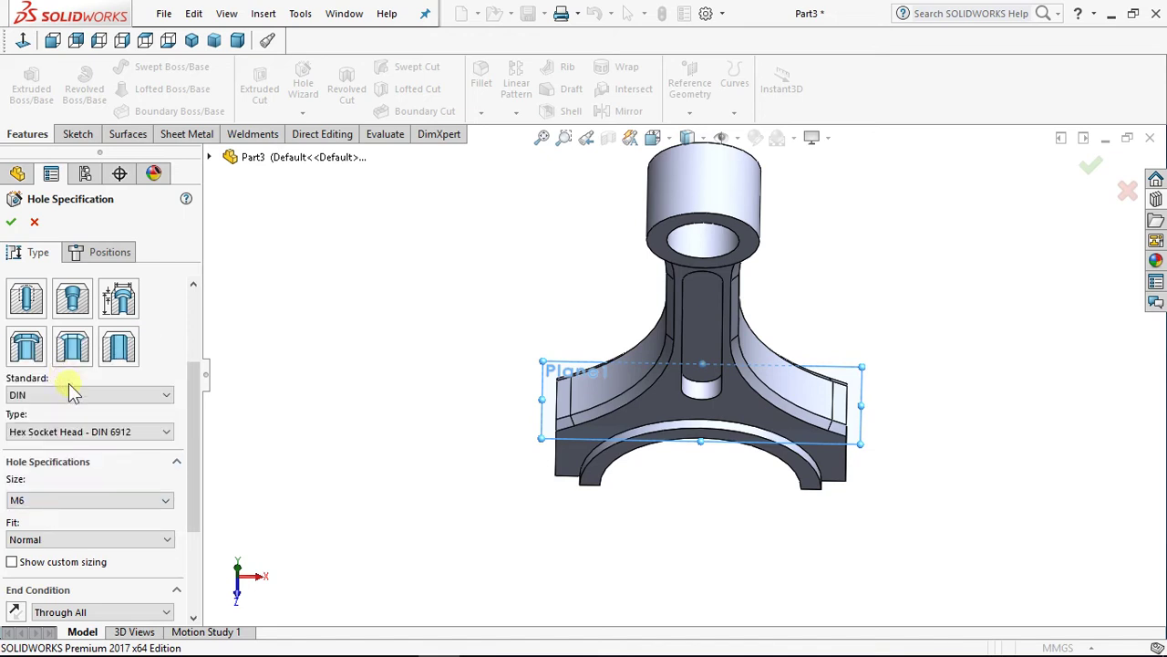
pyautogui.moveTo(191, 511); pyautogui.dragTo(193, 547)
pyautogui.click(41, 440)
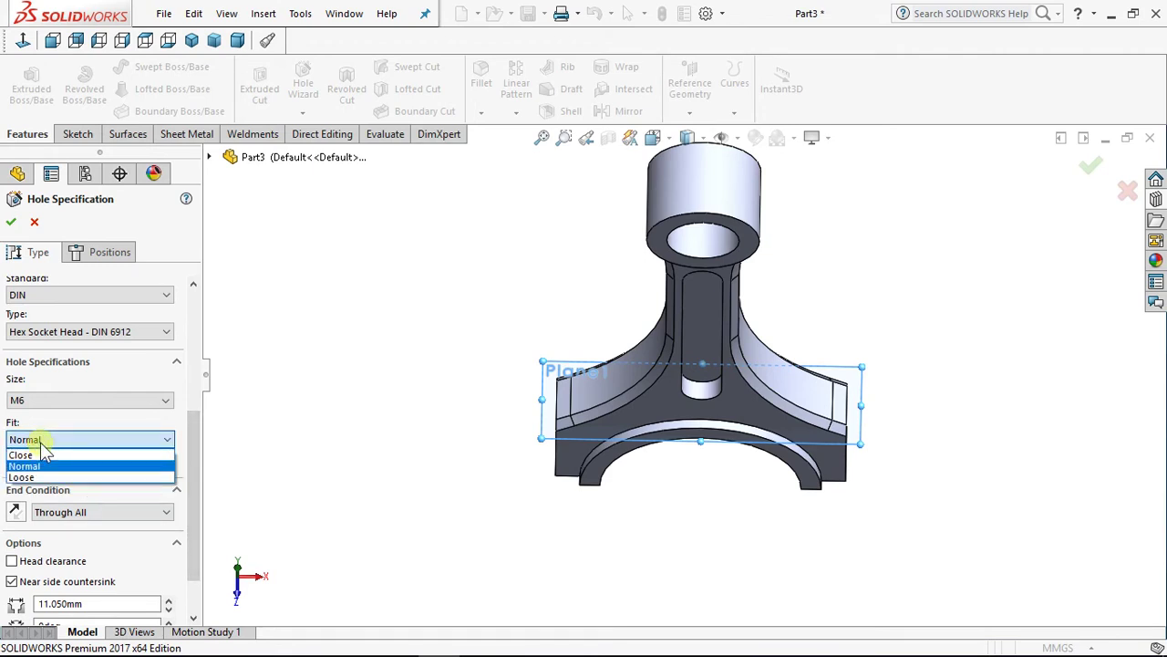
pyautogui.click(36, 466)
pyautogui.click(110, 515)
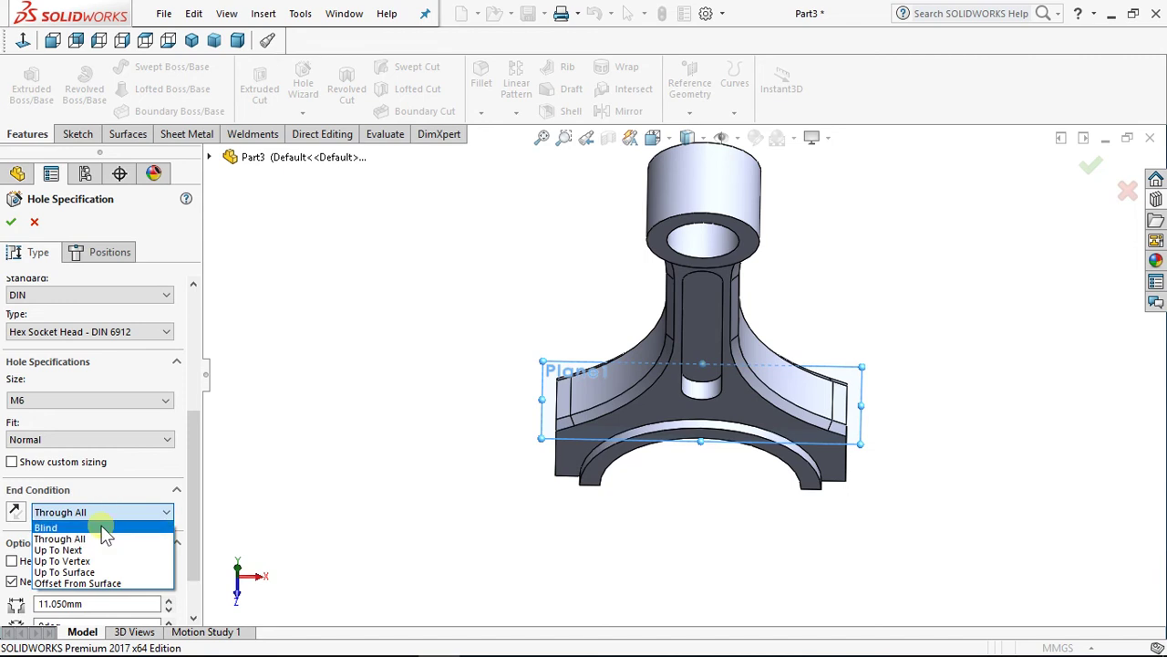
pyautogui.click(80, 539)
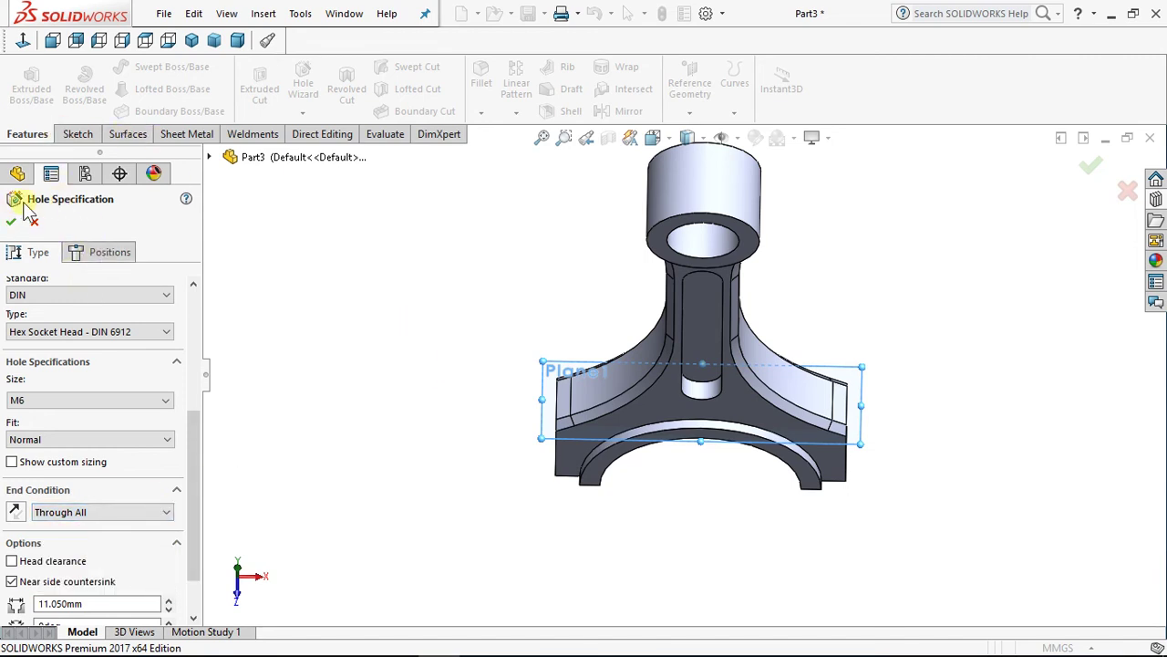
# Step: Place a hole centre on the big end's right shoulder, level with the origin and about 25 mm away; undo the extra one on the left shoulder
pyautogui.click(105, 260)
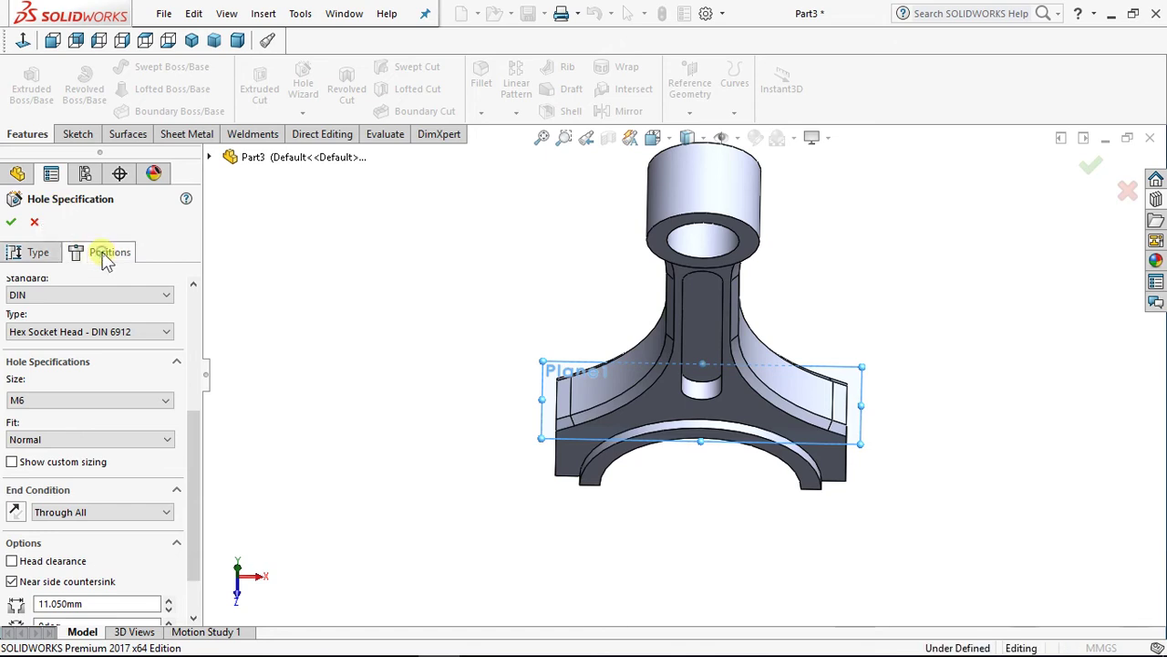
pyautogui.click(22, 43)
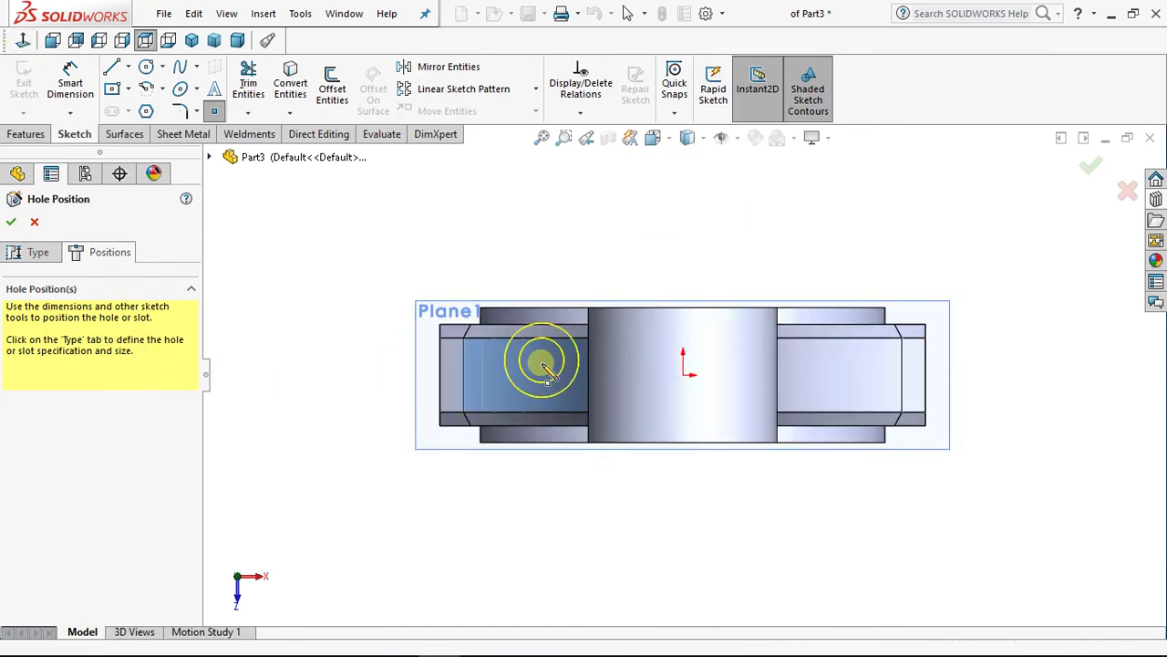
pyautogui.click(850, 374)
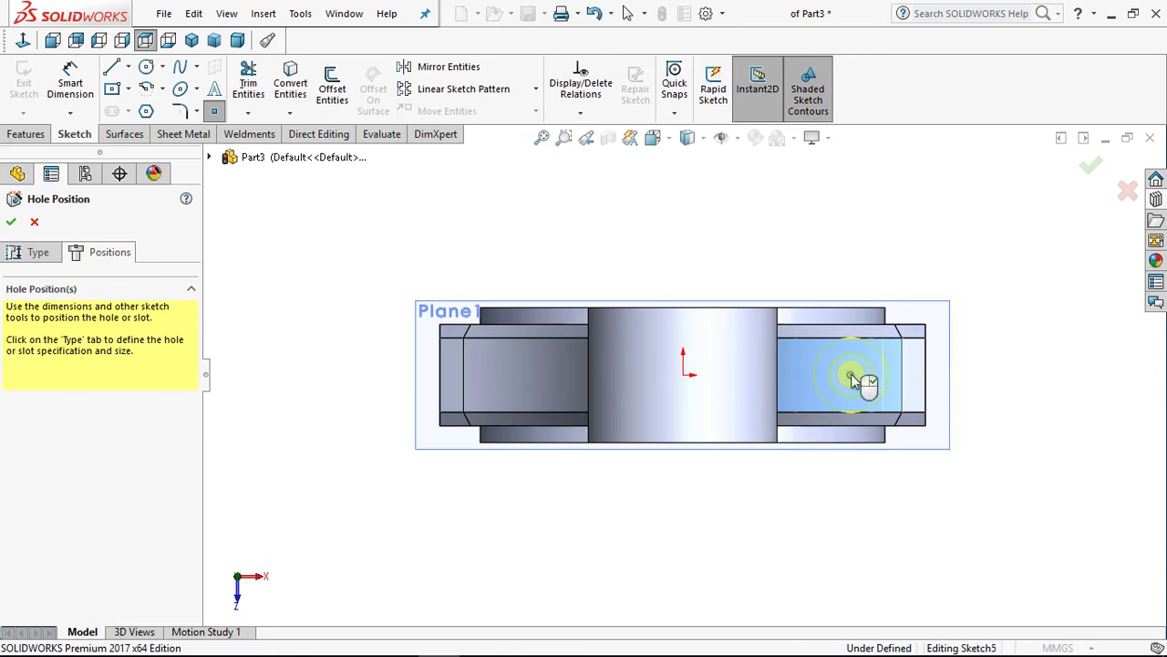
pyautogui.click(494, 374)
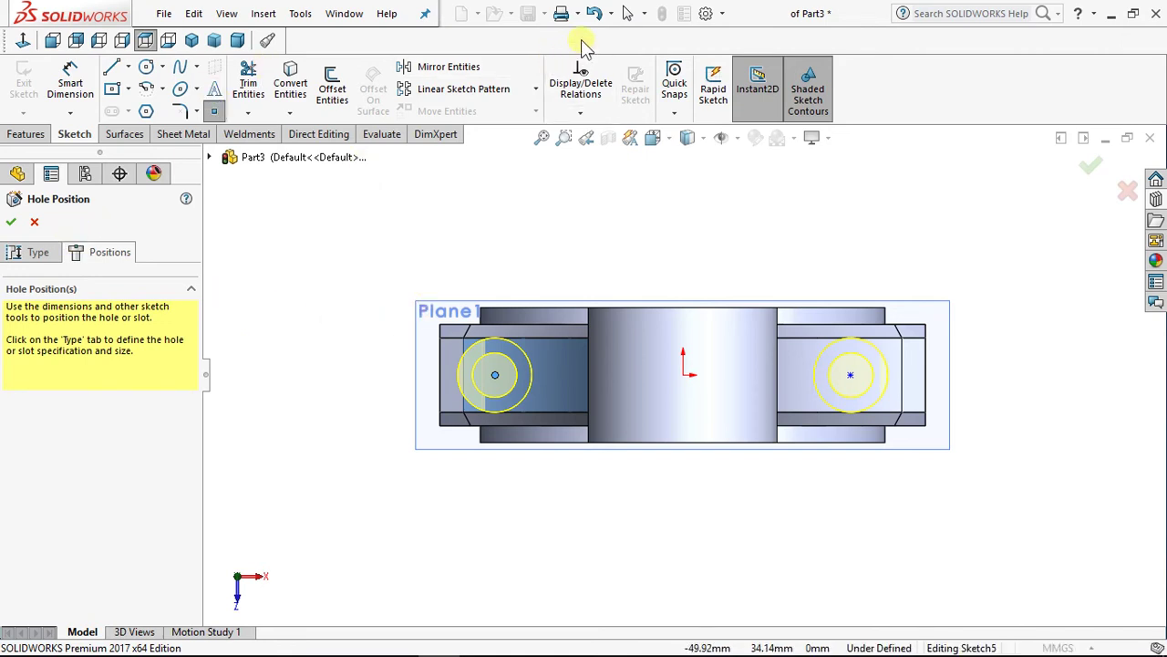
pyautogui.click(593, 14)
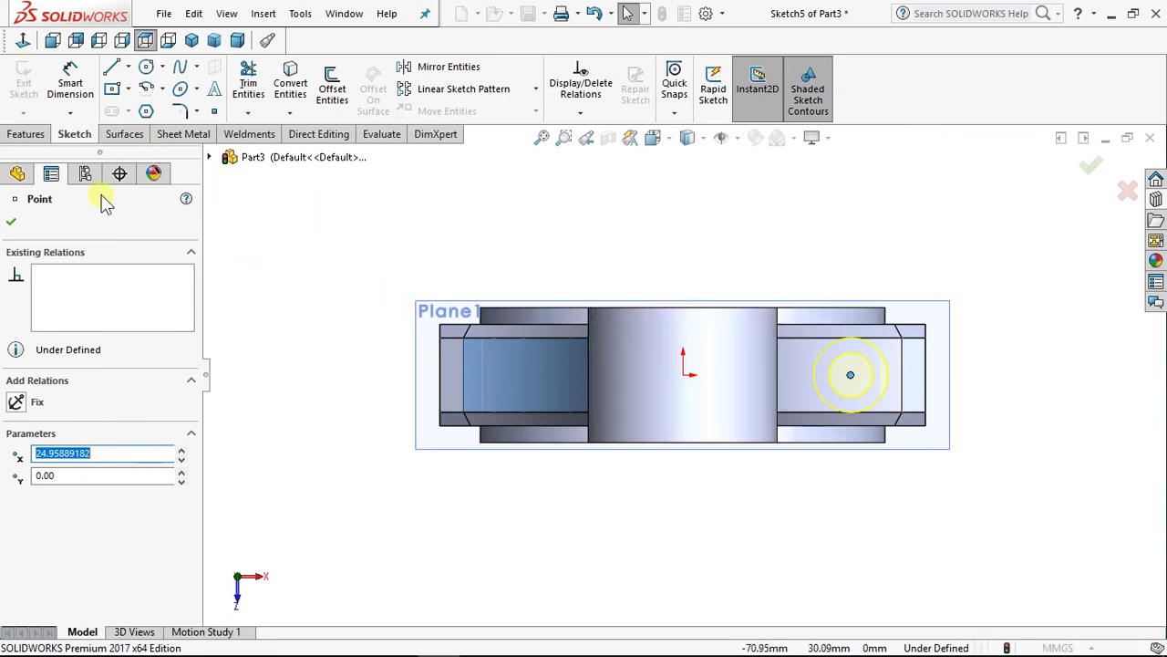
# Step: Dimension the horizontal distance between the origin and the hole centre as 30 mm
pyautogui.click(78, 92)
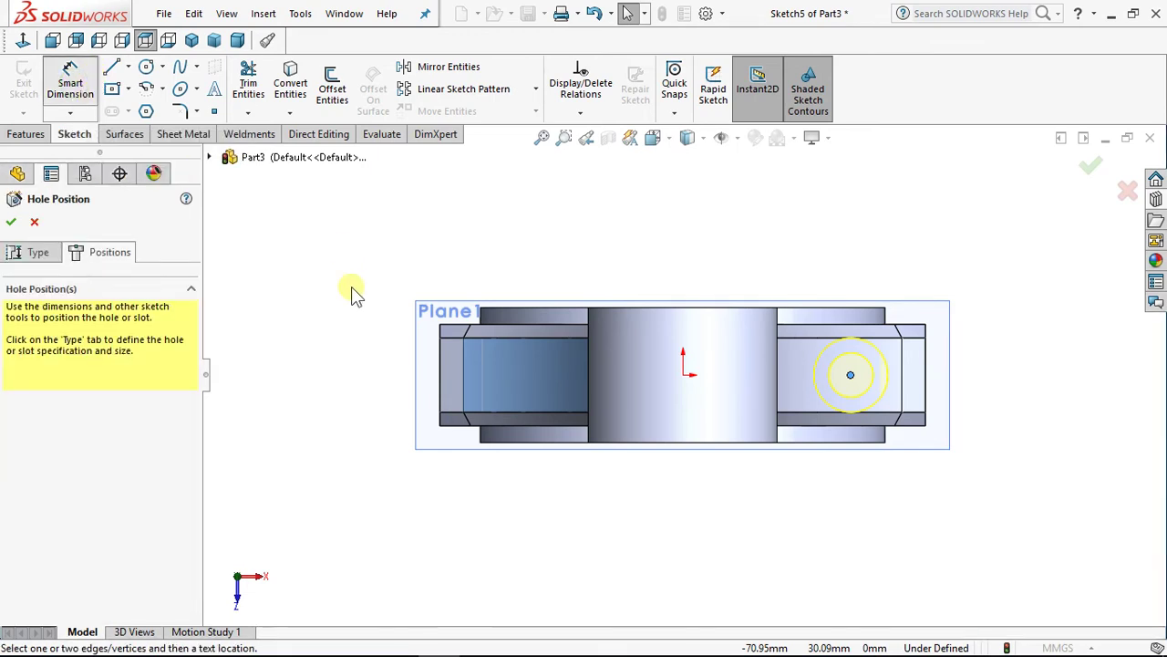
pyautogui.click(850, 377)
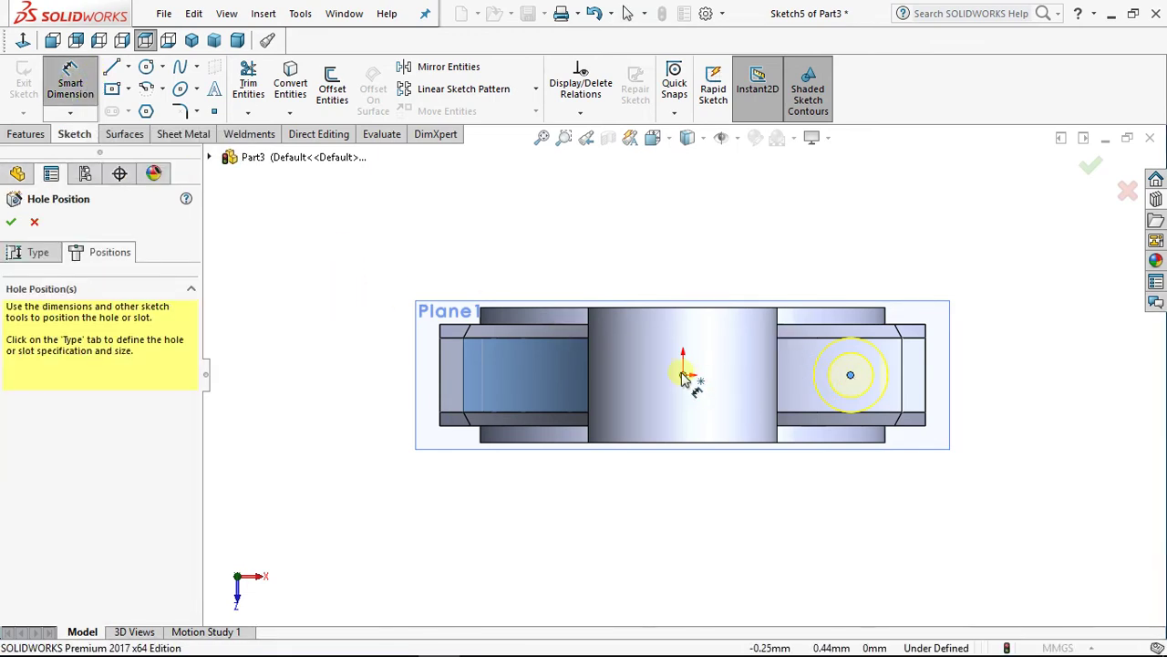
pyautogui.click(684, 374)
pyautogui.click(803, 338)
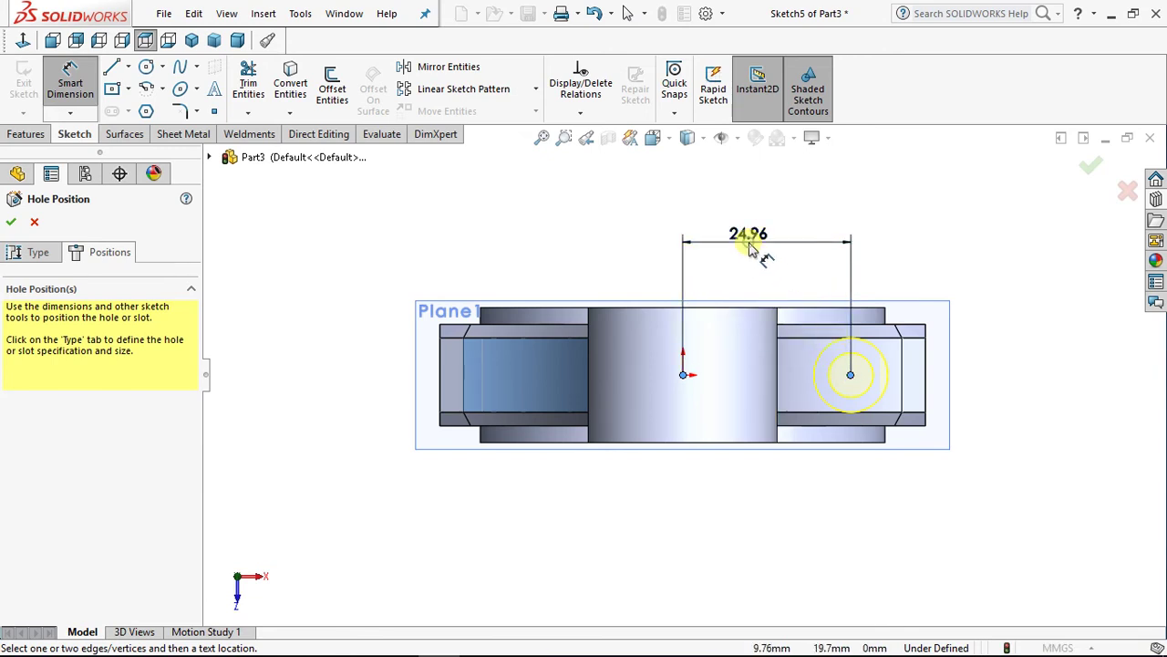
pyautogui.click(748, 246)
pyautogui.write('30')
pyautogui.press('Return')
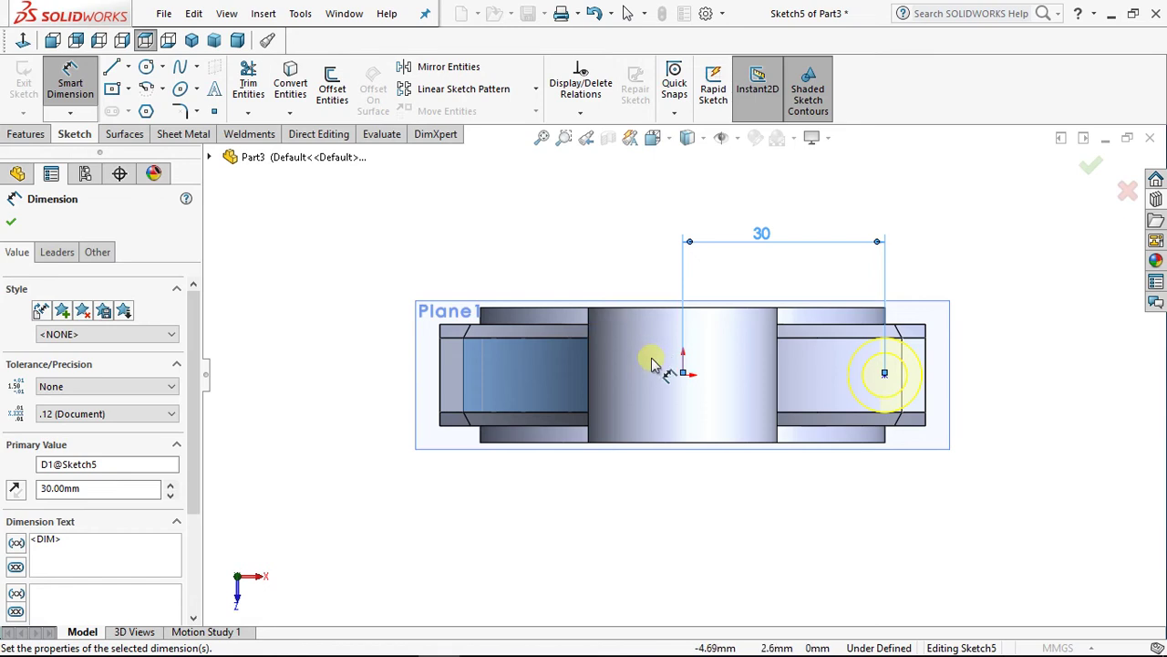
# Step: Draw a vertical centerline about 26 mm long upward from the origin in the hole position sketch
pyautogui.click(129, 67)
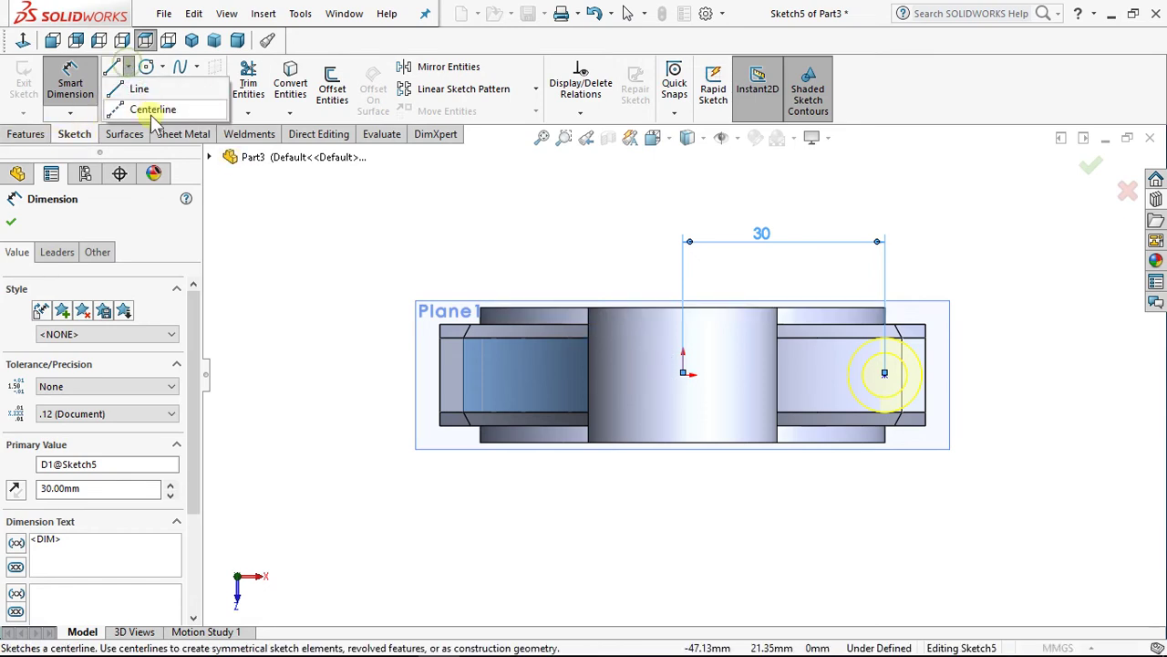
pyautogui.click(152, 110)
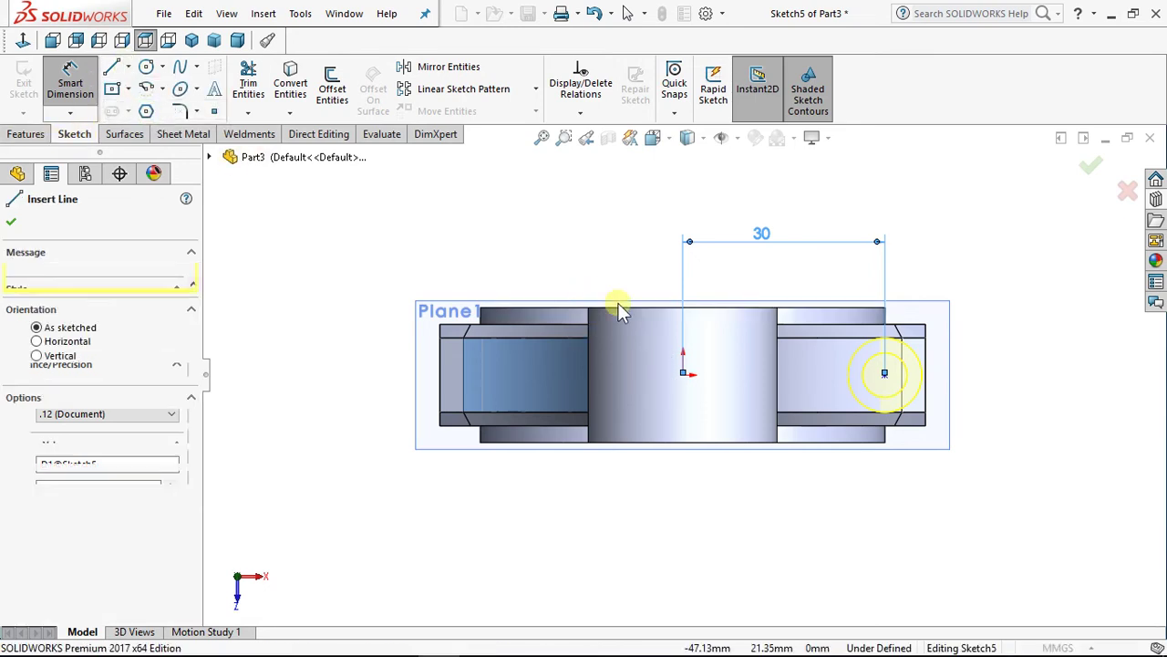
pyautogui.click(683, 374)
pyautogui.click(682, 201)
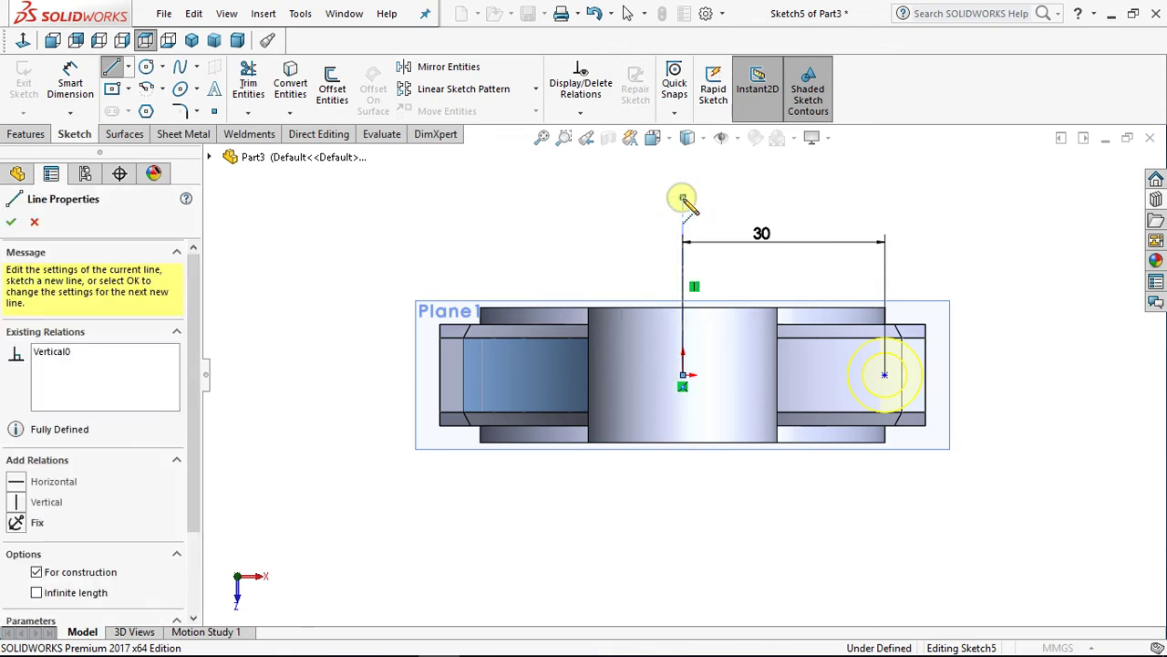
pyautogui.press('Escape')
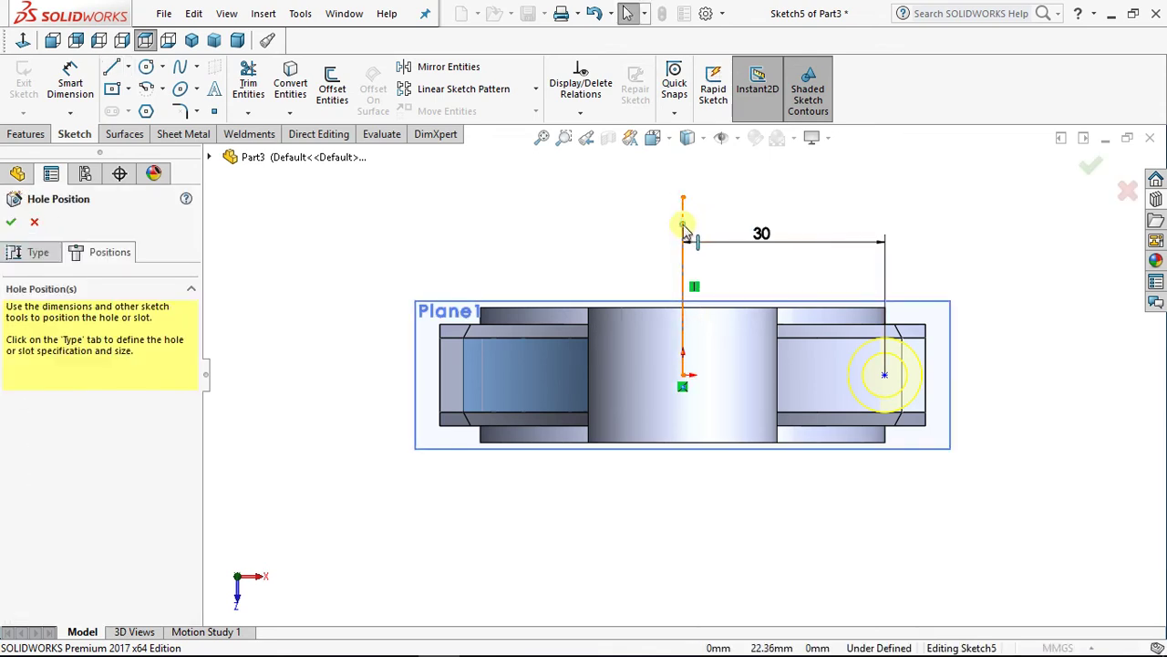
# Step: Mirror the hole centre about the vertical centerline to place a second hole on the opposite shoulder
pyautogui.click(685, 230)
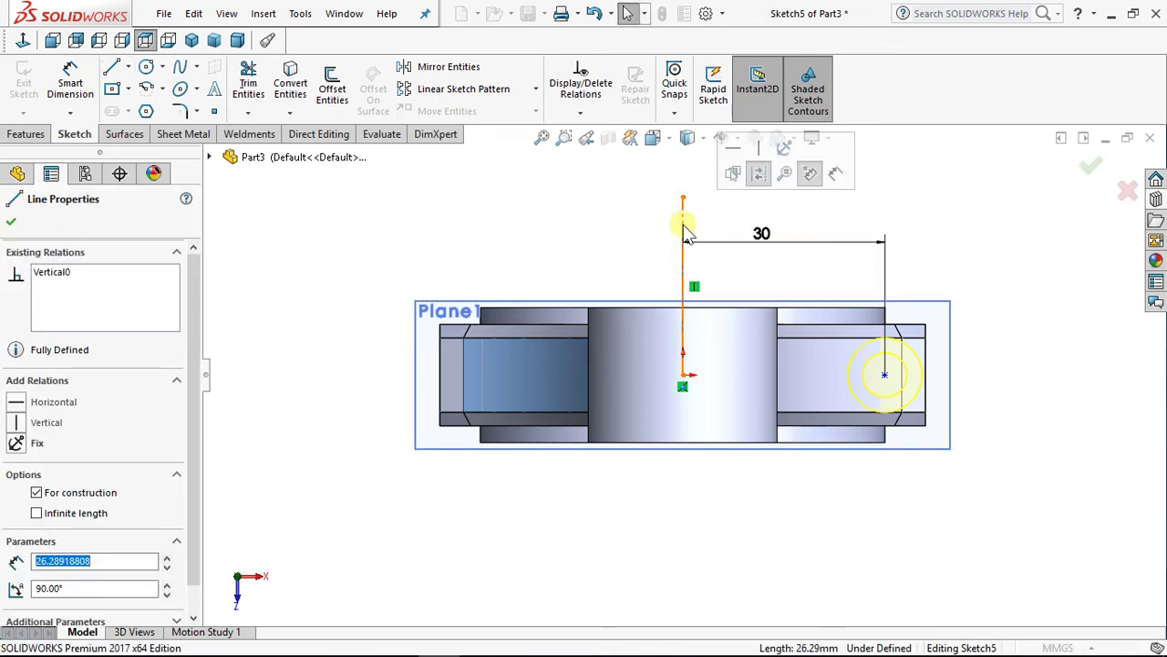
pyautogui.click(611, 255)
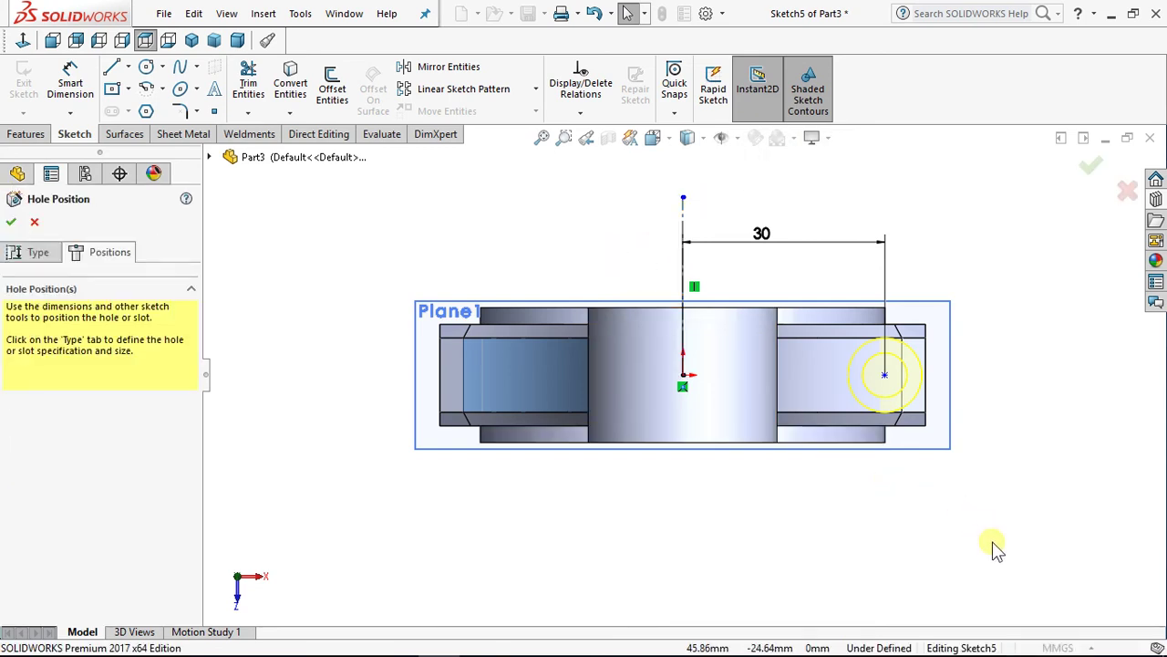
pyautogui.moveTo(837, 516); pyautogui.dragTo(643, 187)
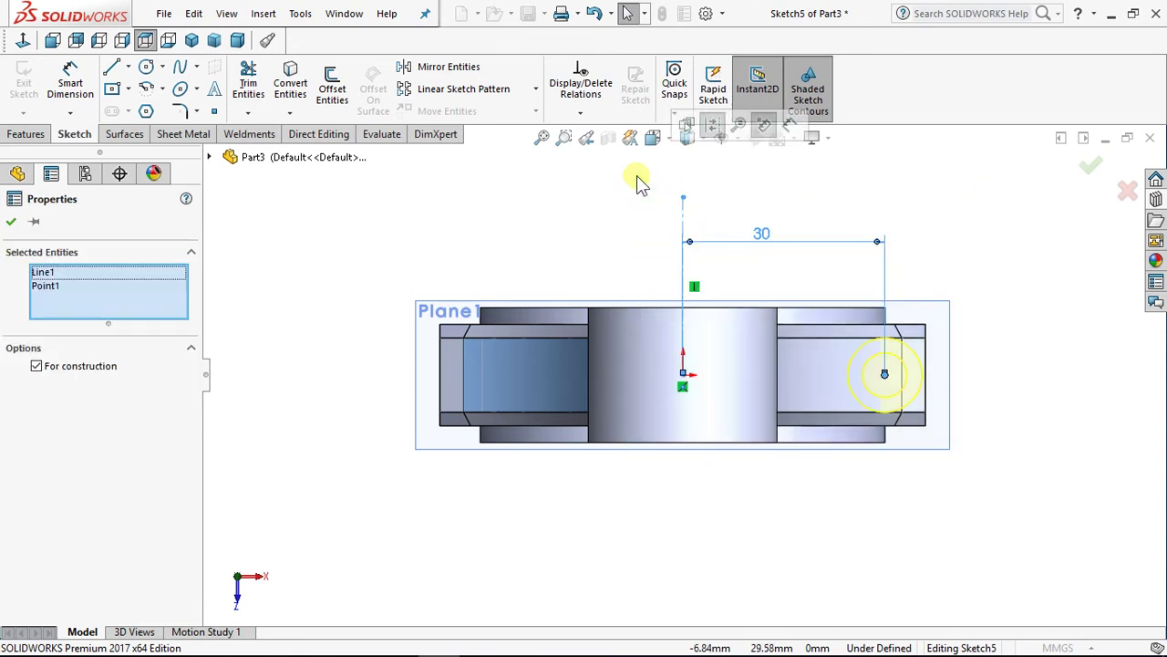
pyautogui.click(447, 68)
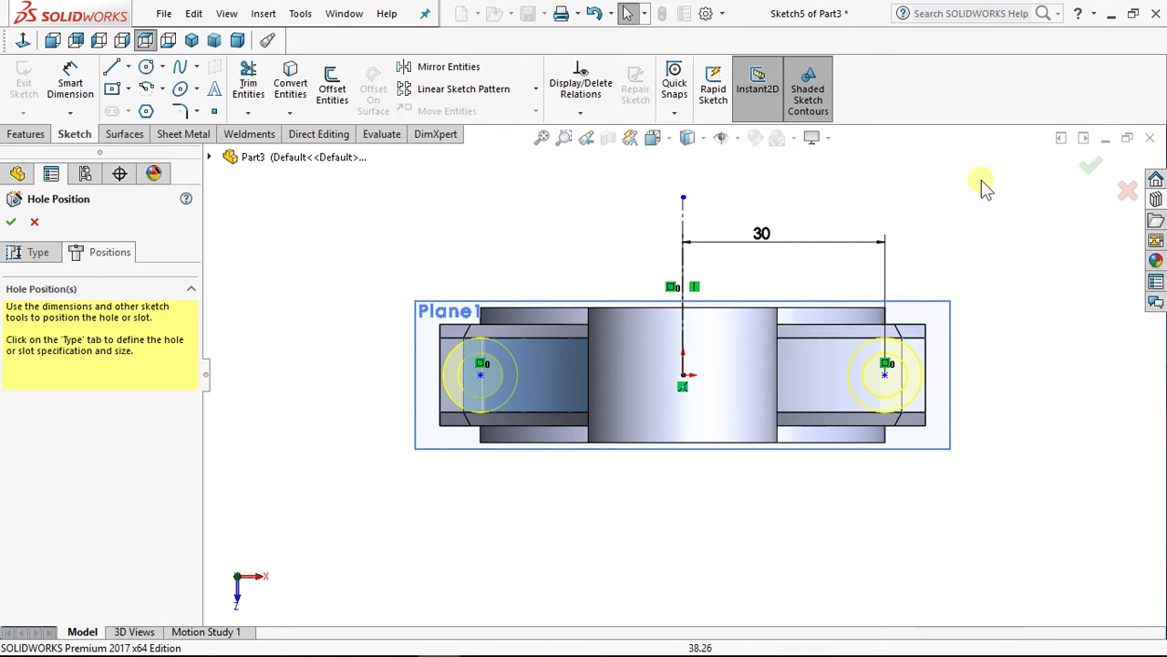
pyautogui.click(71, 86)
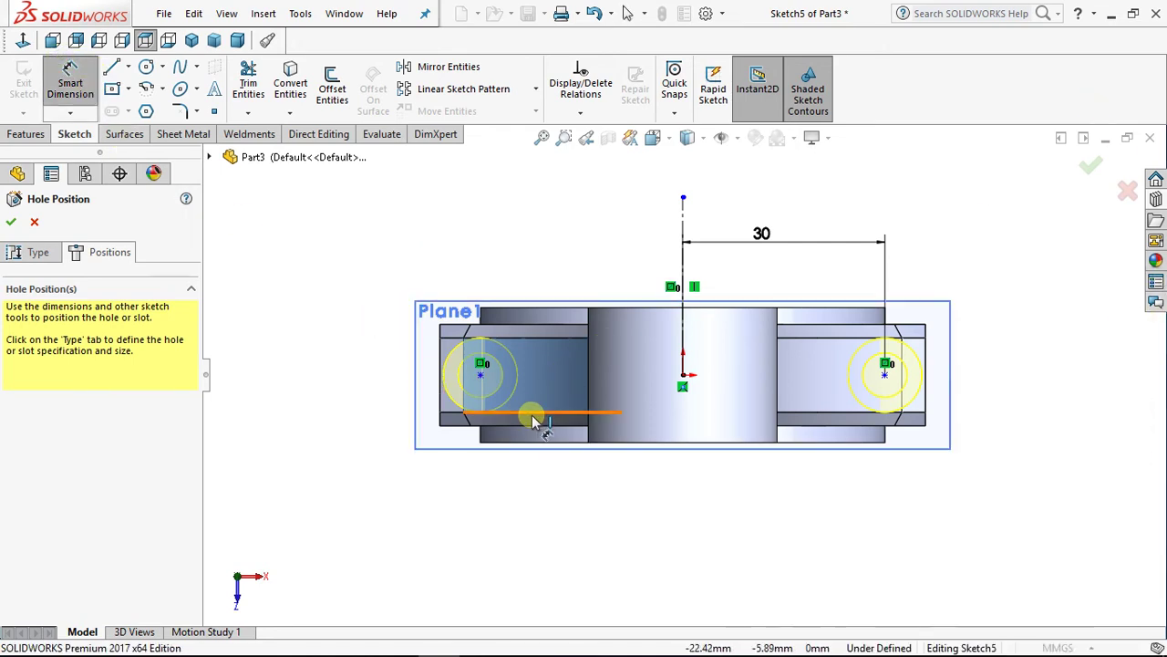
pyautogui.click(482, 380)
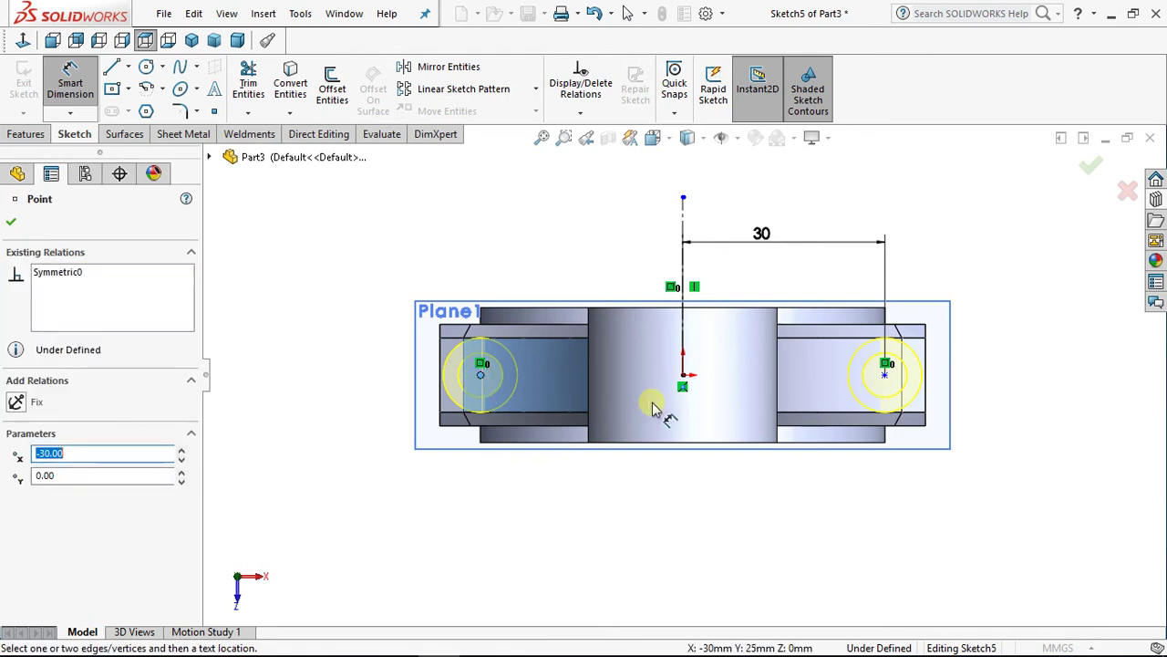
pyautogui.click(684, 372)
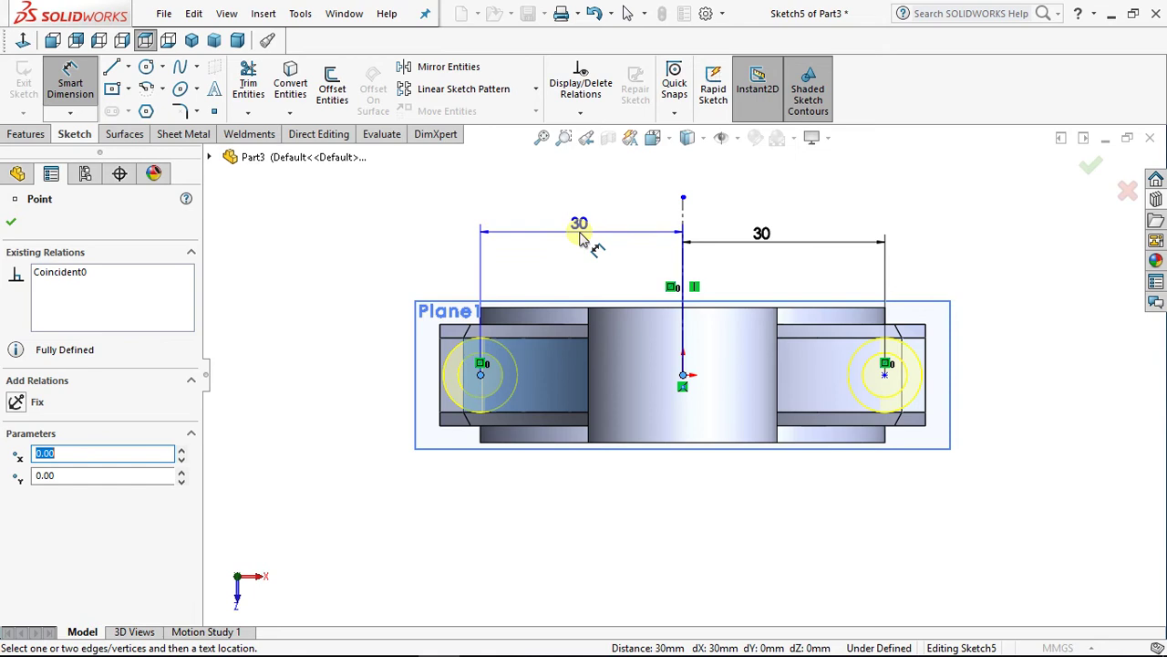
pyautogui.press('Escape')
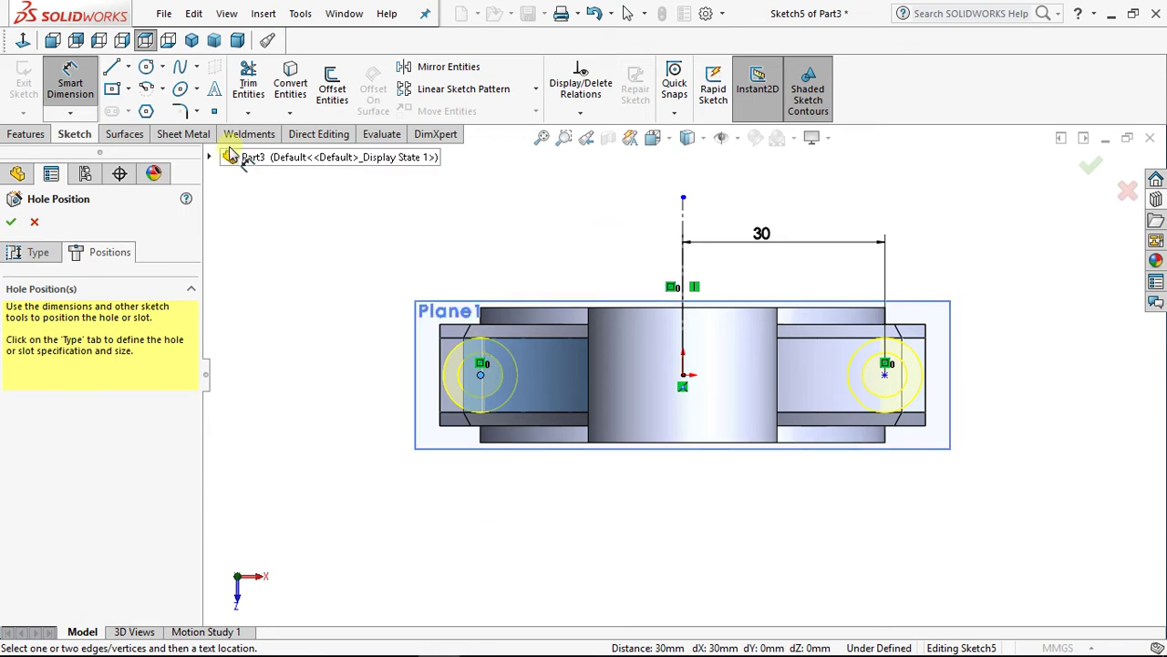
pyautogui.click(80, 91)
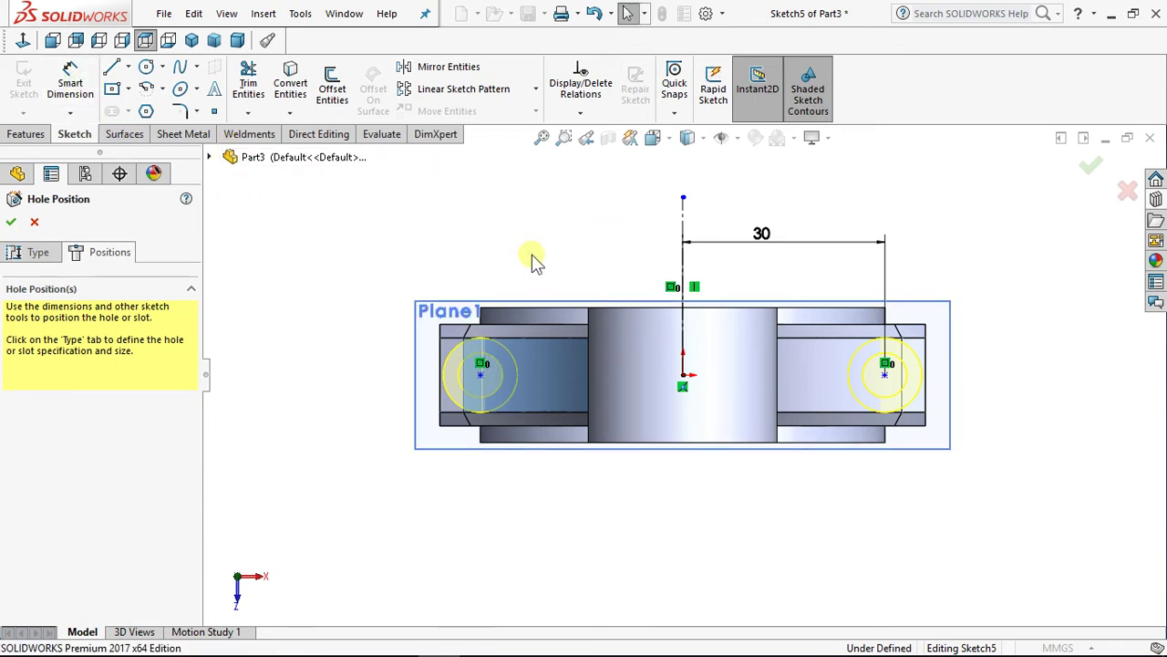
# Step: Reverse the through-all direction of the two M6 counterbored holes so they cut into the big end, and finish the hole feature
pyautogui.moveTo(576, 542); pyautogui.dragTo(570, 369, button='middle')
pyautogui.press('f')
pyautogui.moveTo(408, 350)
pyautogui.mouseDown(button='middle')
pyautogui.moveTo(417, 307)
pyautogui.moveTo(411, 346)
pyautogui.mouseUp(button='middle')
pyautogui.scroll(-2, 422, 345)
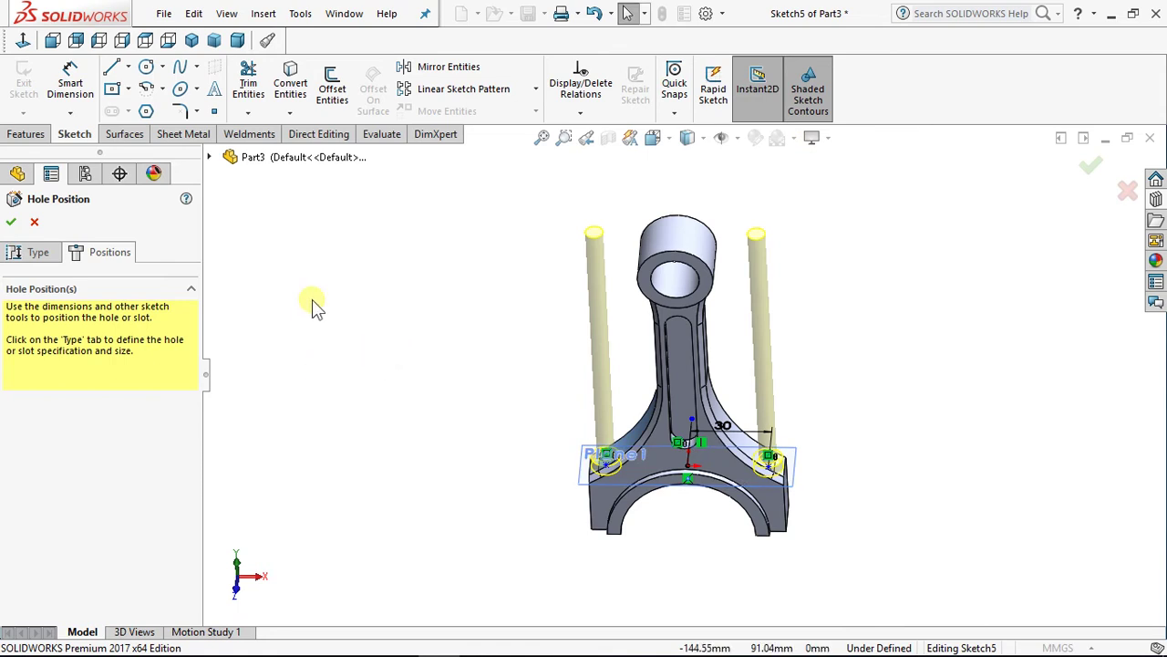
pyautogui.click(28, 256)
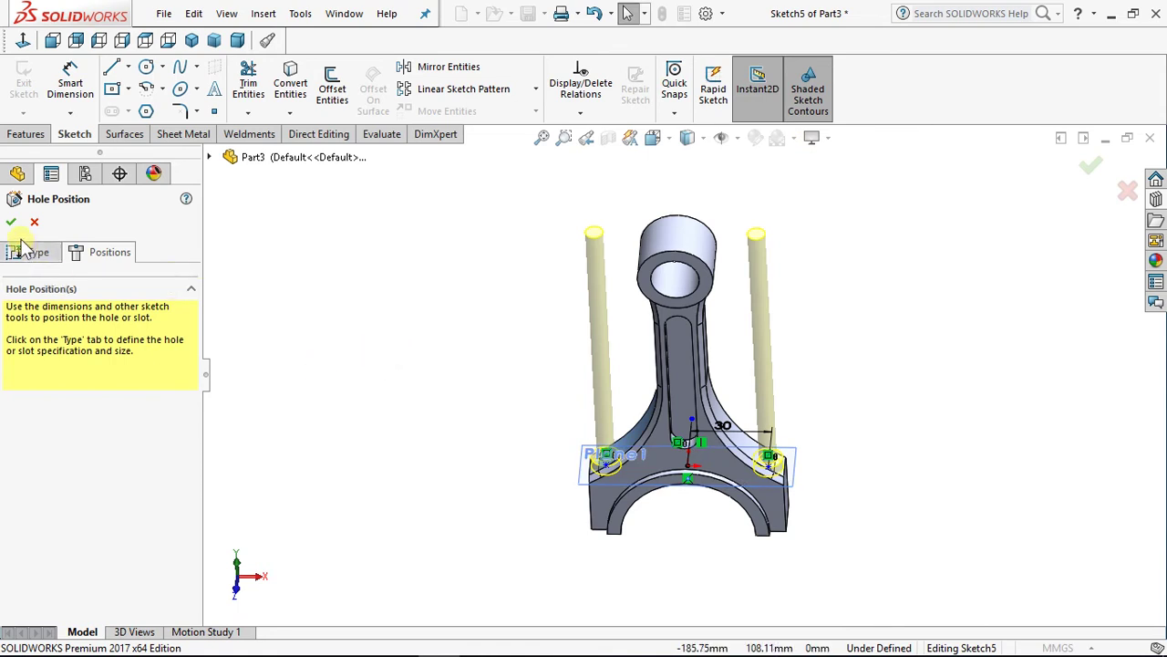
pyautogui.click(37, 258)
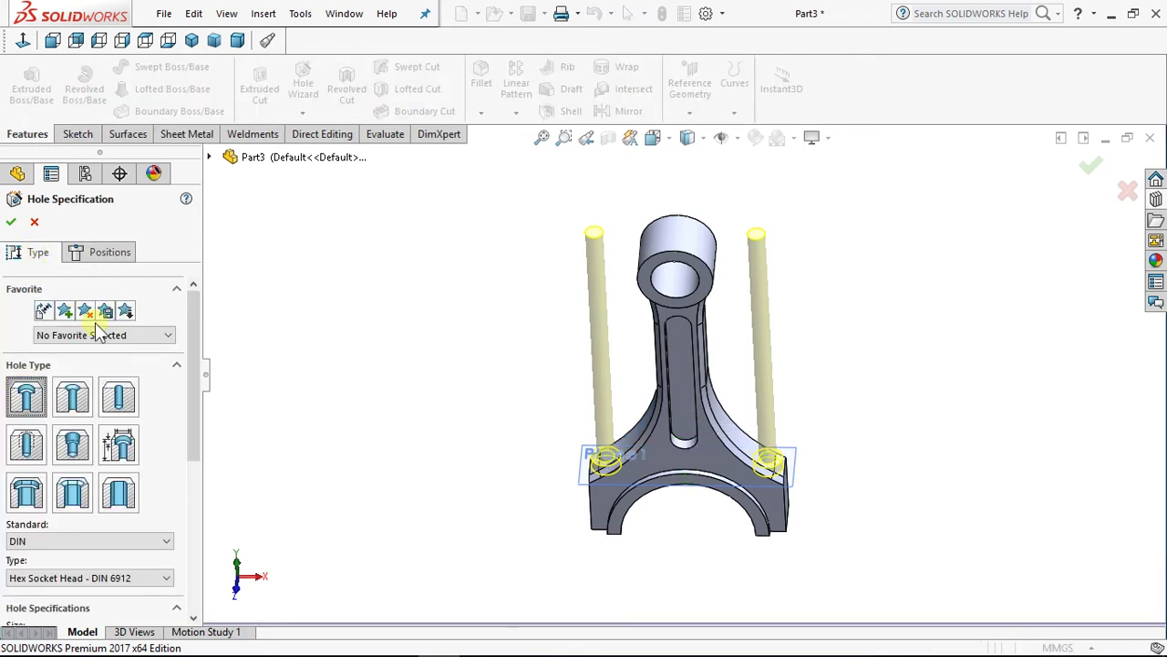
pyautogui.moveTo(188, 320); pyautogui.dragTo(188, 508)
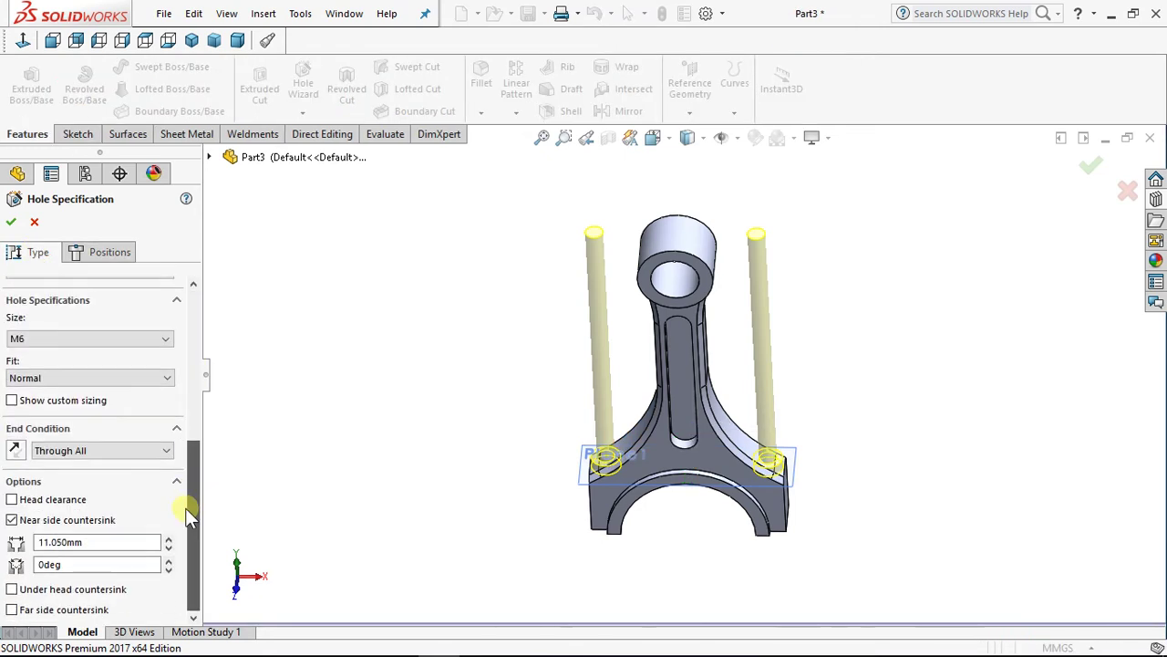
pyautogui.click(14, 452)
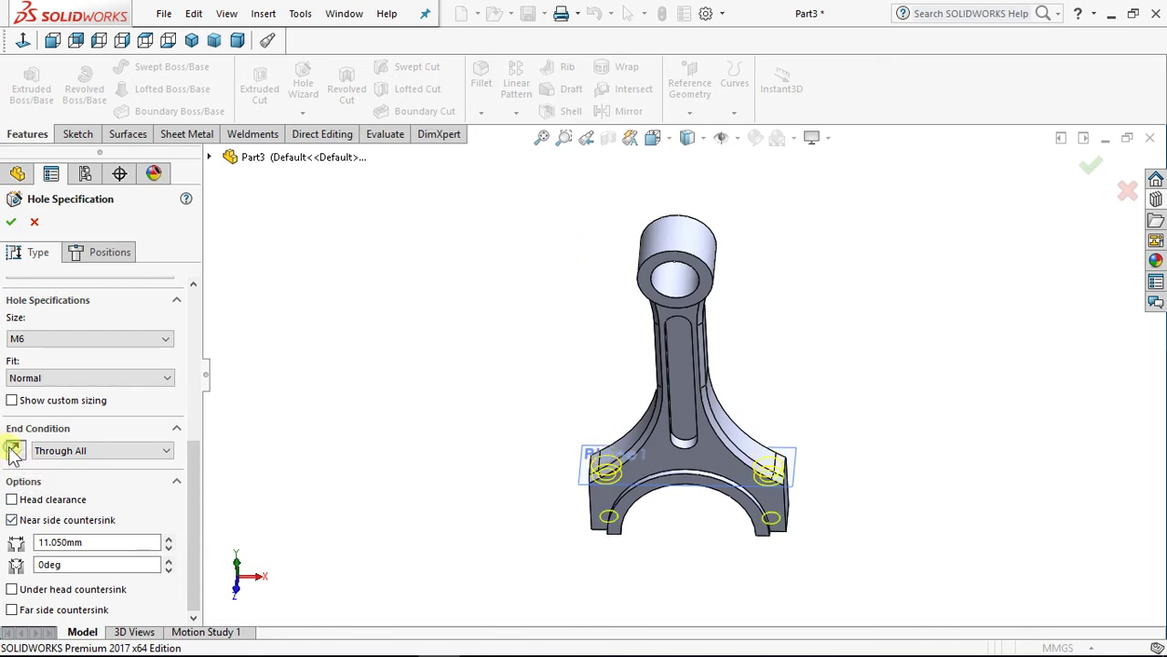
pyautogui.moveTo(377, 539); pyautogui.dragTo(367, 365, button='middle')
pyautogui.click(12, 226)
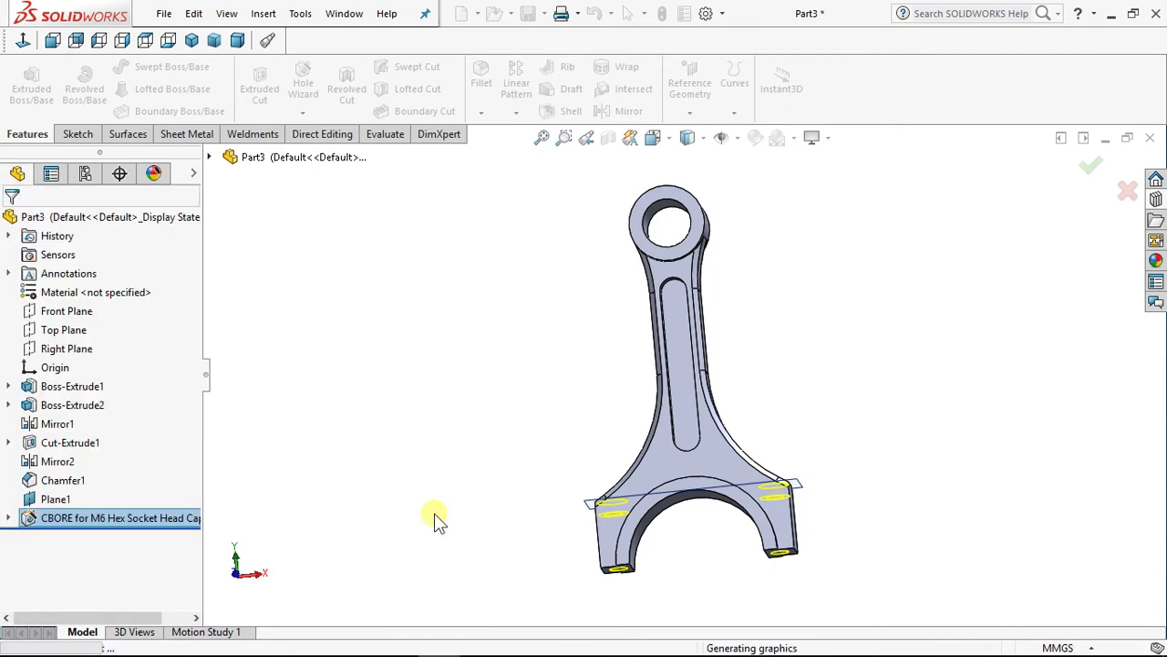
# Step: Start a new sketch on the offset plane through the big end's shoulders
pyautogui.moveTo(425, 508); pyautogui.dragTo(656, 392, button='middle')
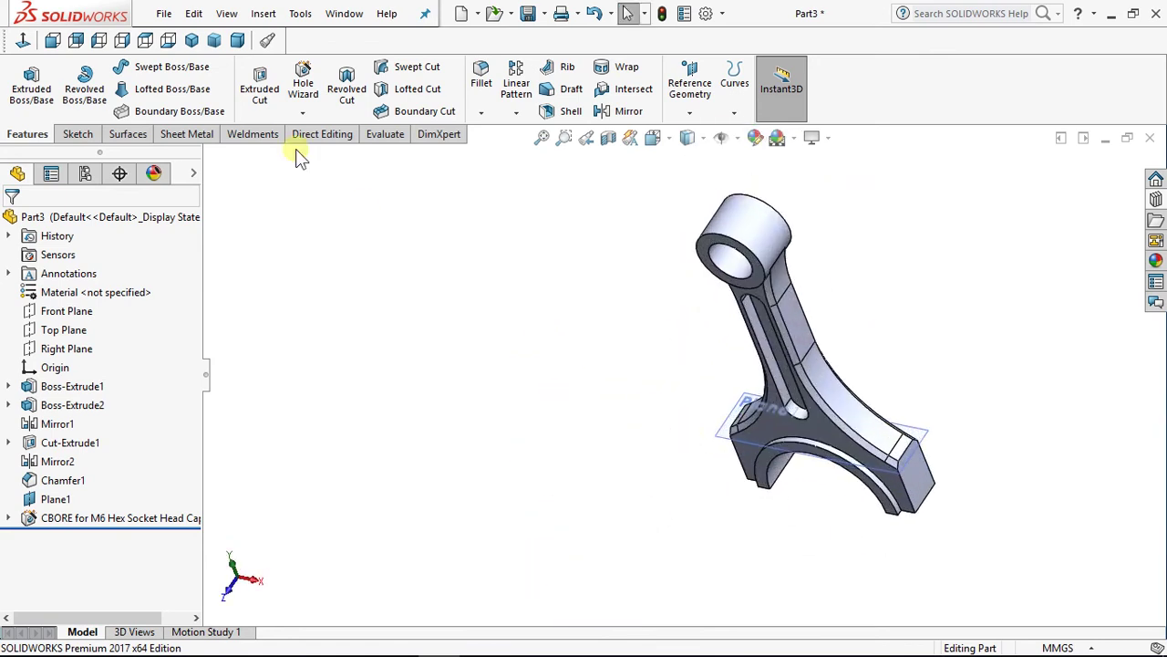
pyautogui.click(192, 42)
pyautogui.scroll(-3, 748, 493)
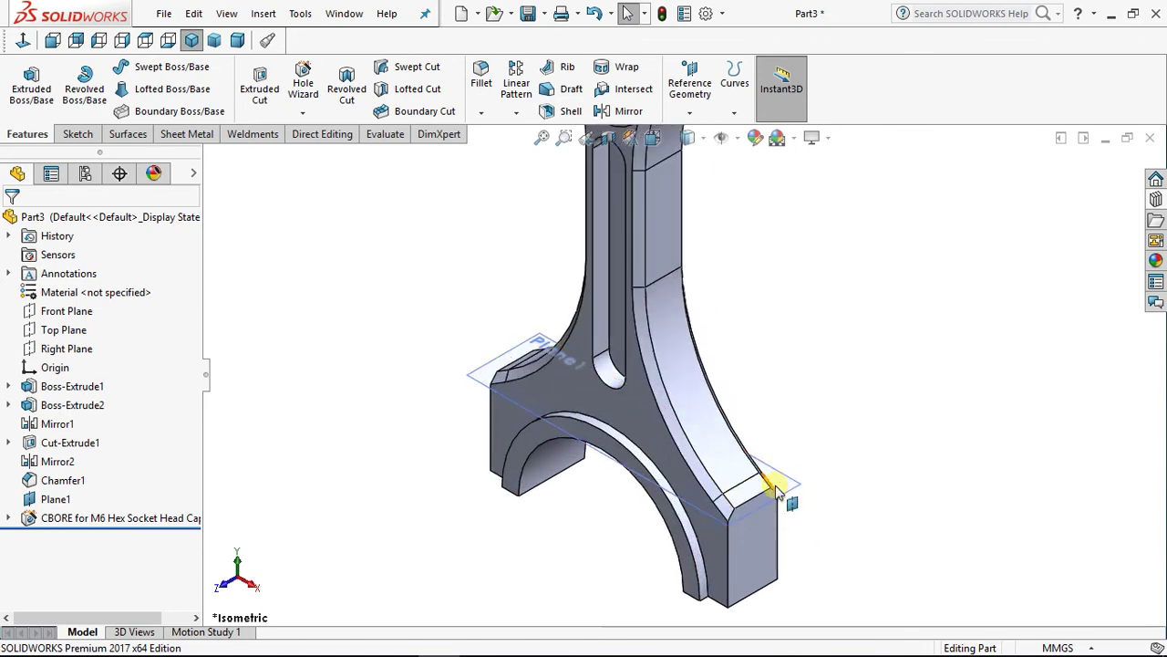
pyautogui.click(788, 485)
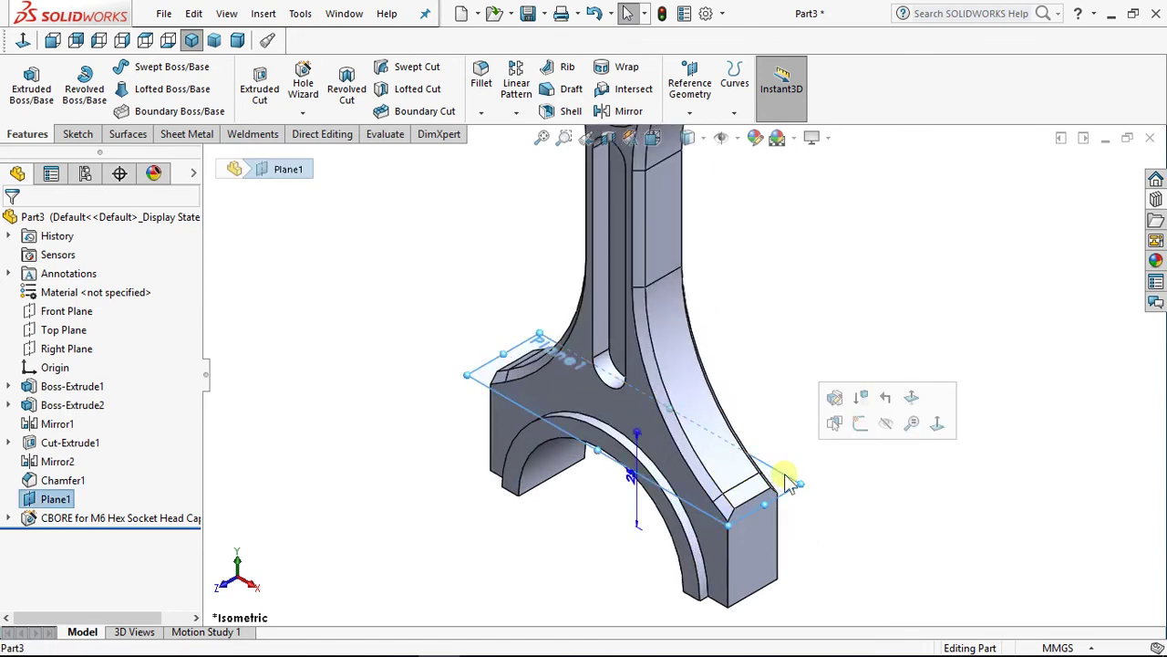
pyautogui.click(857, 424)
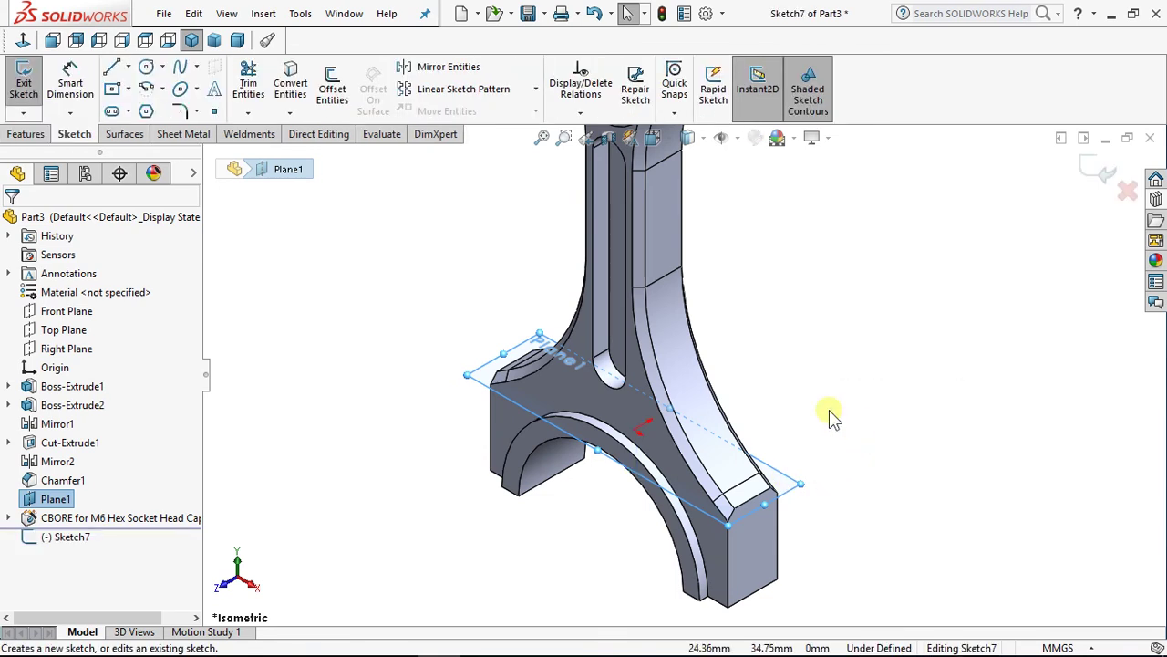
pyautogui.press('z')
pyautogui.press('z')
pyautogui.press('z')
pyautogui.press('z')
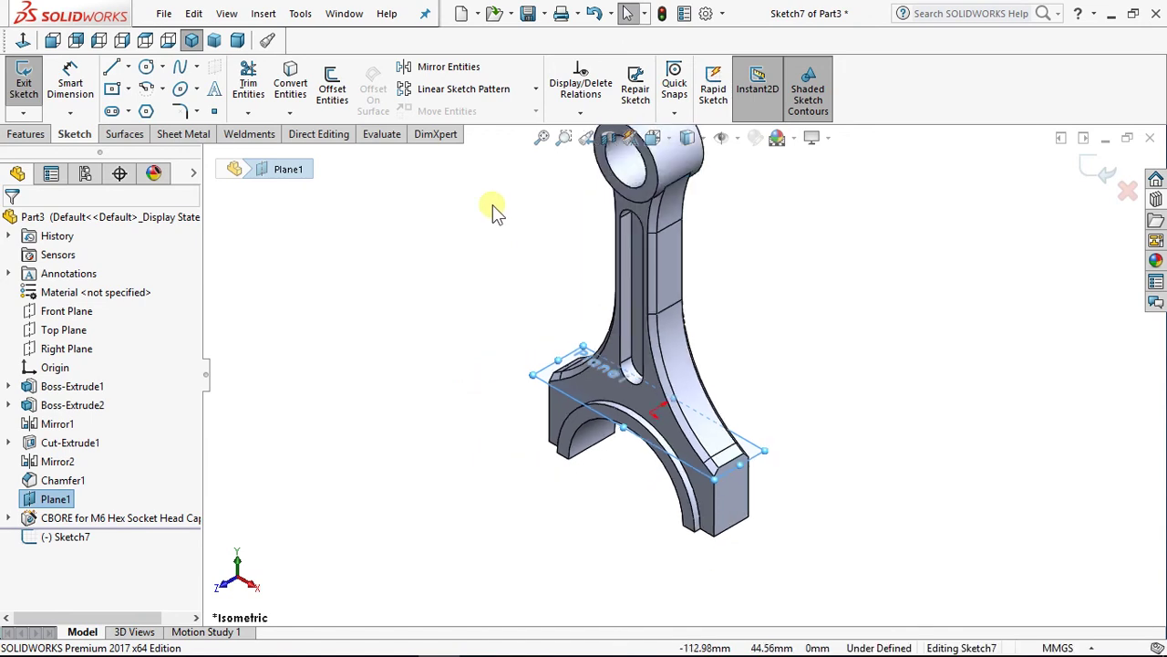
pyautogui.click(753, 98)
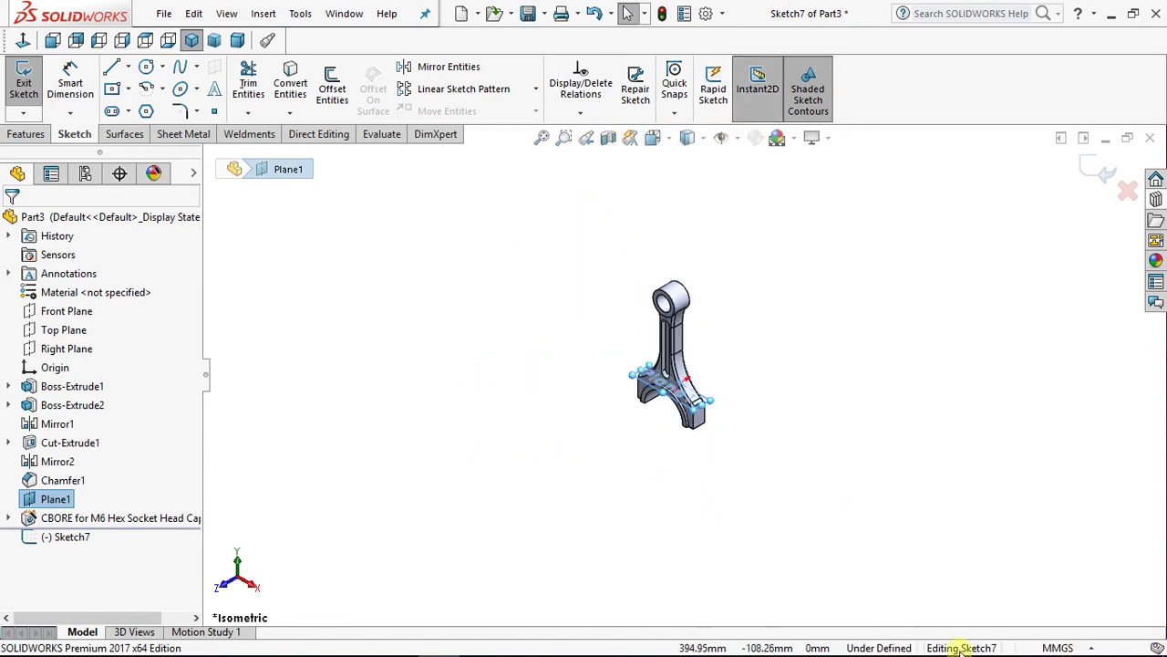
pyautogui.click(538, 368)
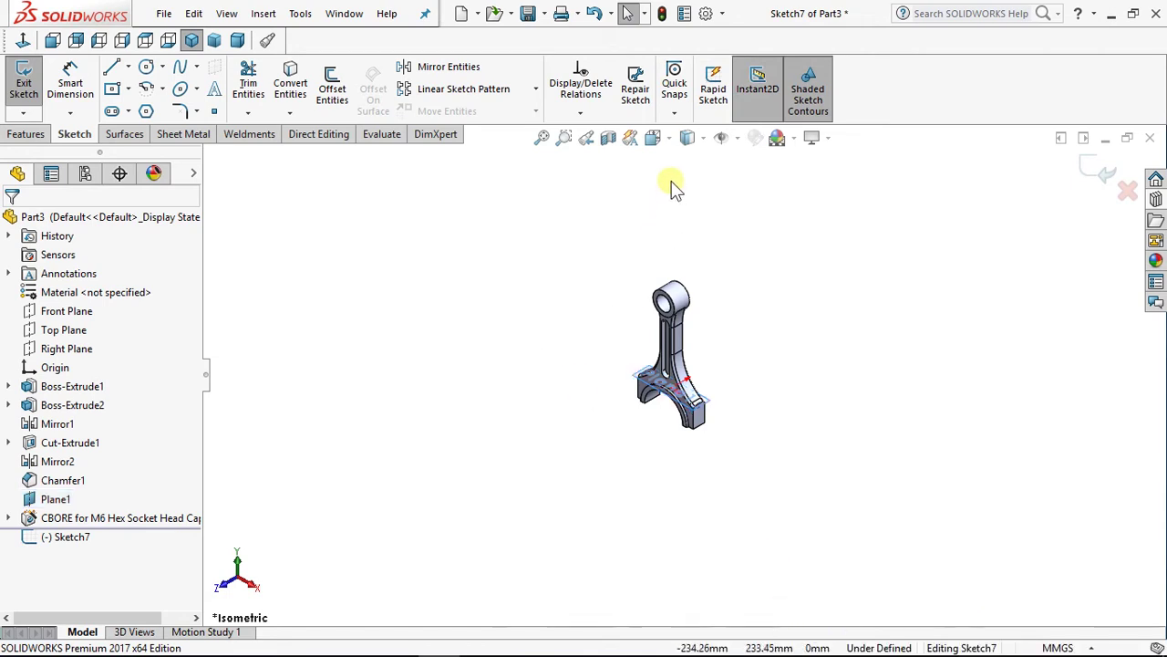
# Step: Switch the display to wireframe and convert the outer counterbore edges of both bolt holes into circles in the plane sketch
pyautogui.click(703, 140)
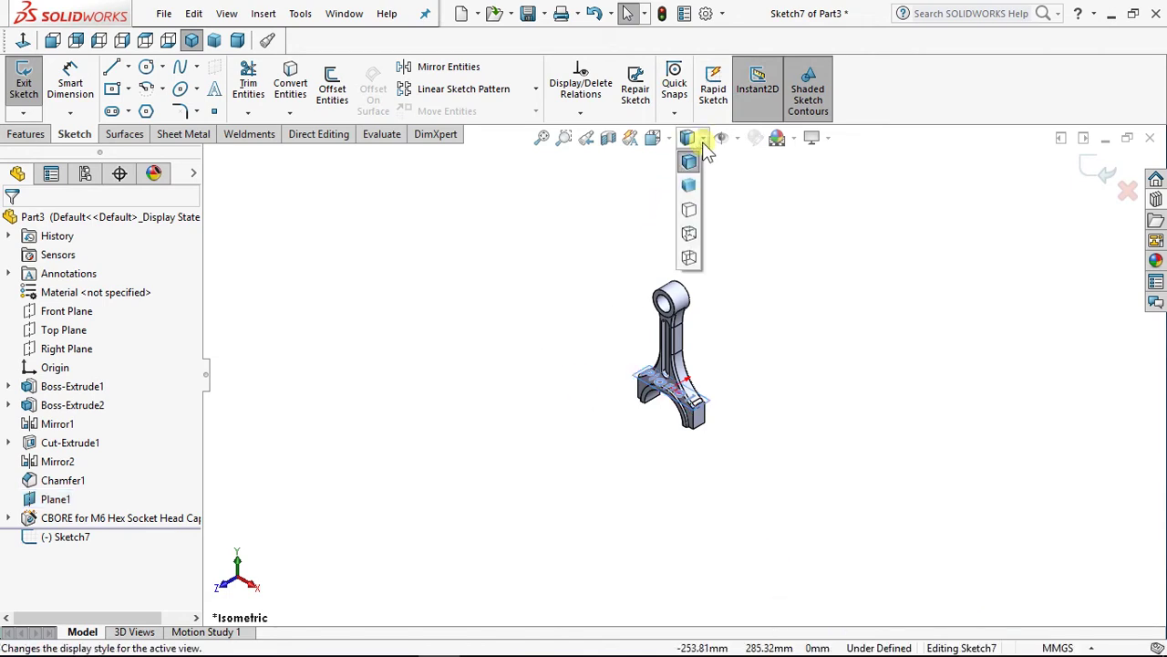
pyautogui.click(690, 260)
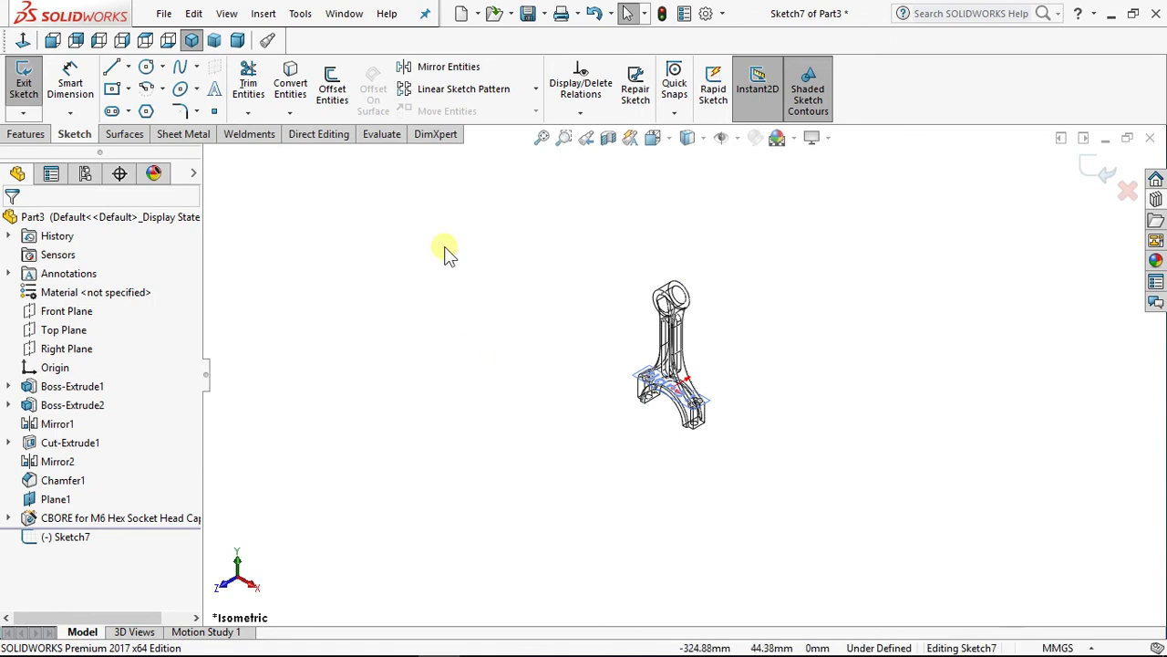
pyautogui.click(23, 38)
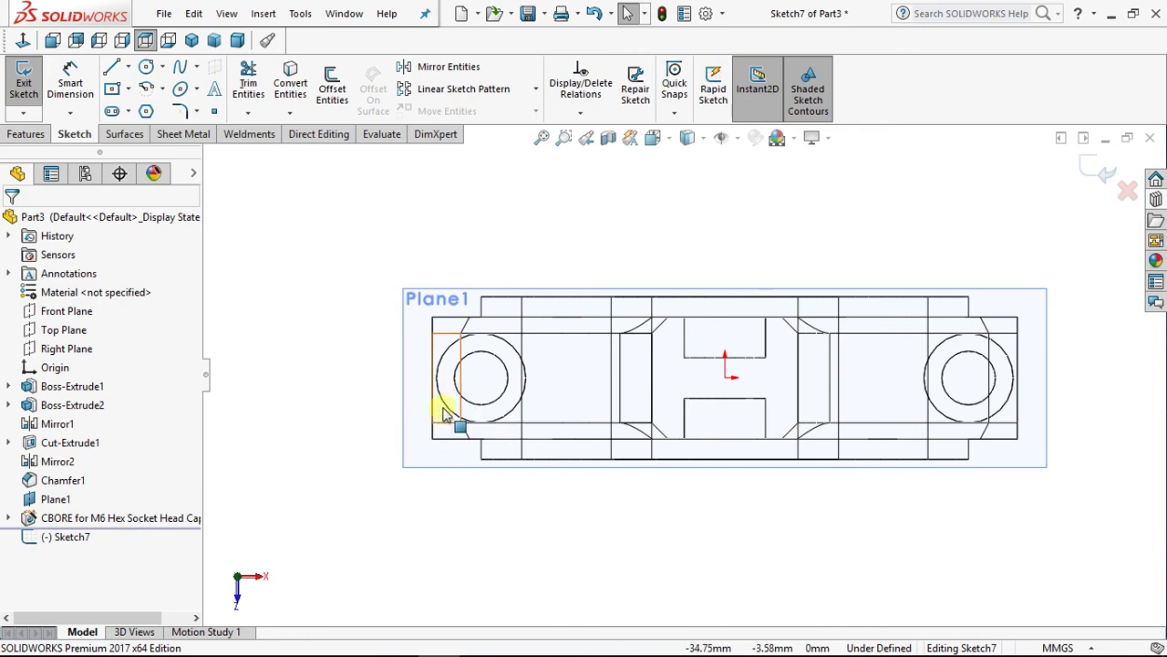
pyautogui.click(288, 99)
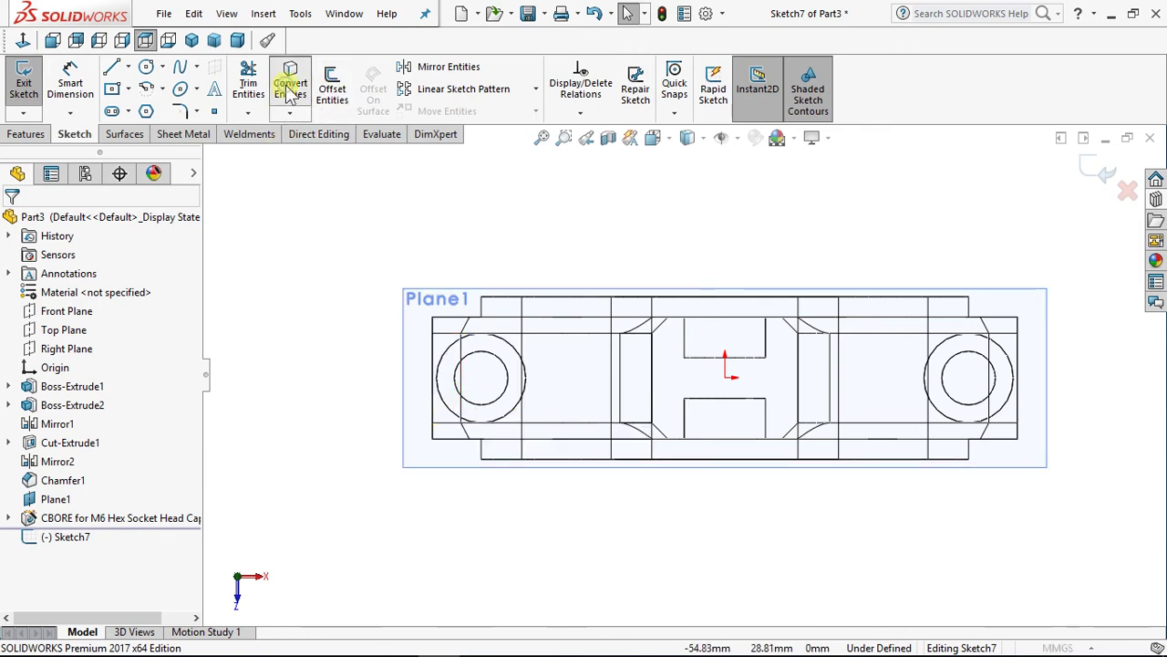
pyautogui.click(444, 360)
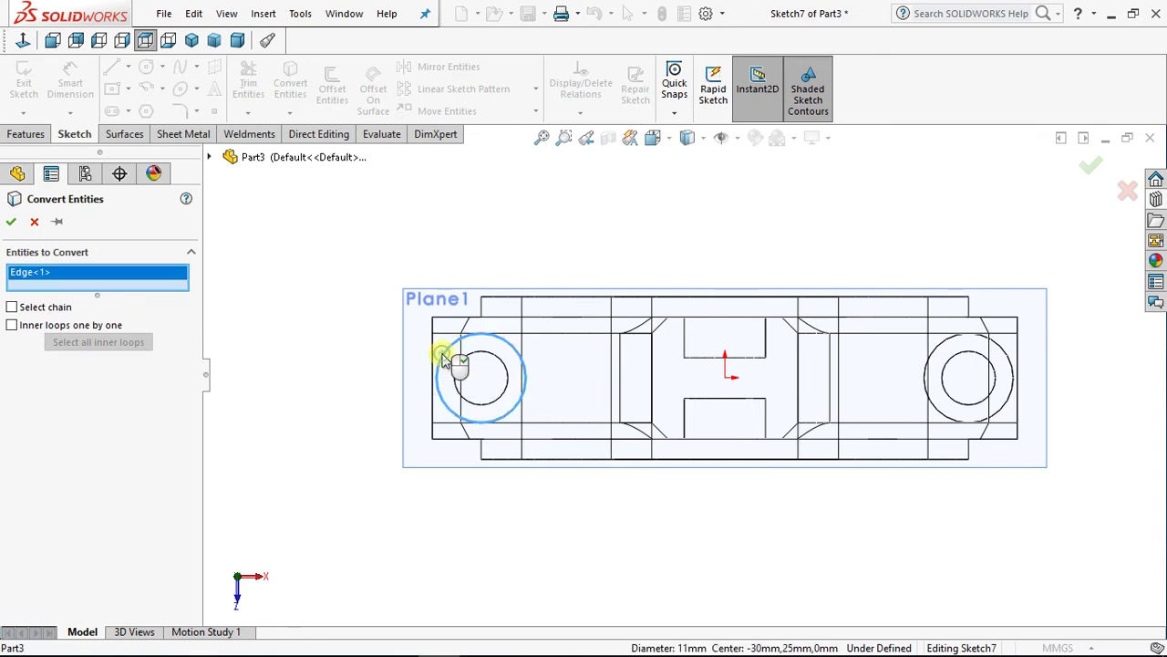
pyautogui.click(1013, 373)
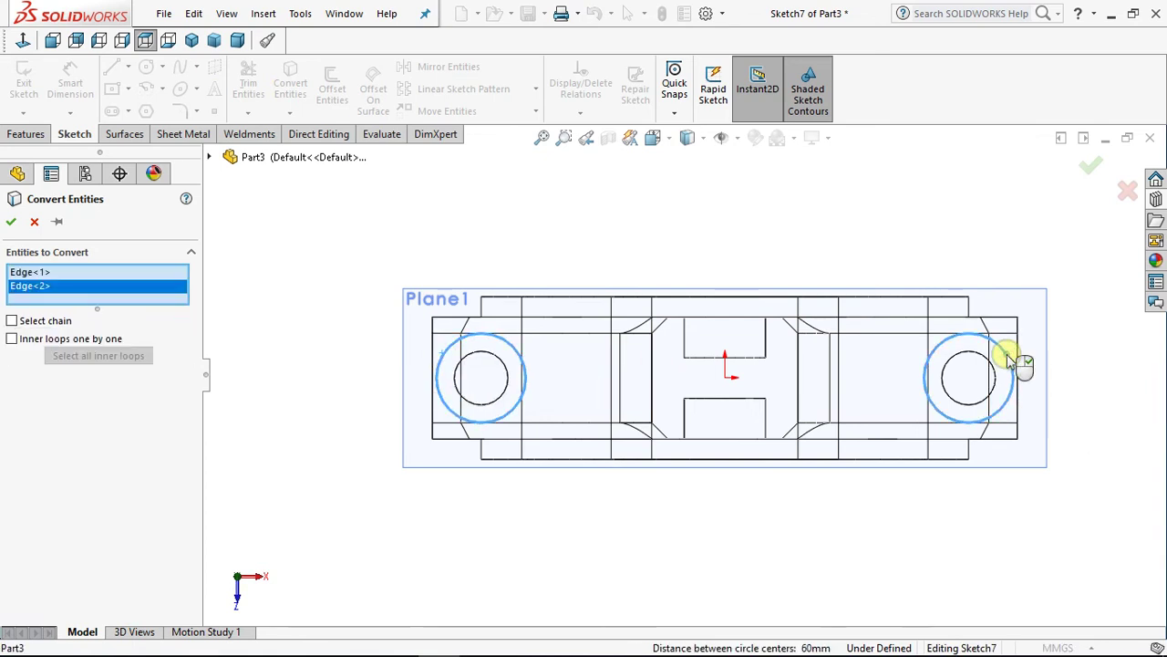
pyautogui.click(13, 223)
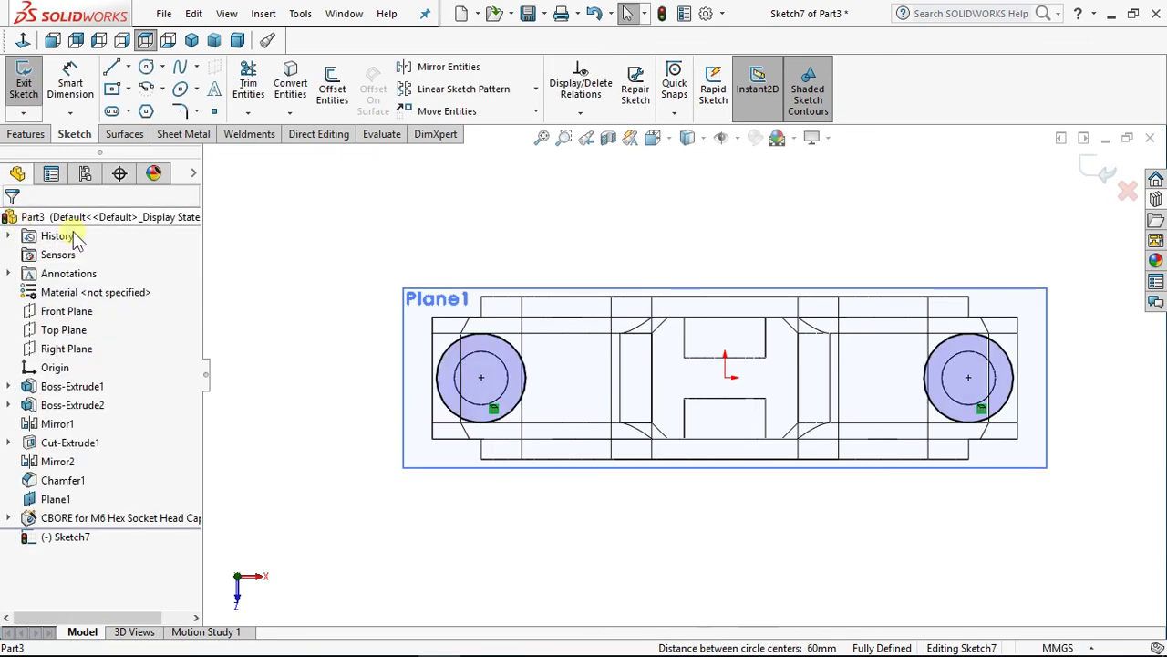
# Step: Set the display style back to shaded with edges
pyautogui.scroll(-3, 378, 443)
pyautogui.moveTo(378, 444)
pyautogui.mouseDown(button='middle')
pyautogui.moveTo(396, 437)
pyautogui.moveTo(396, 313)
pyautogui.moveTo(406, 345)
pyautogui.moveTo(524, 210)
pyautogui.mouseUp(button='middle')
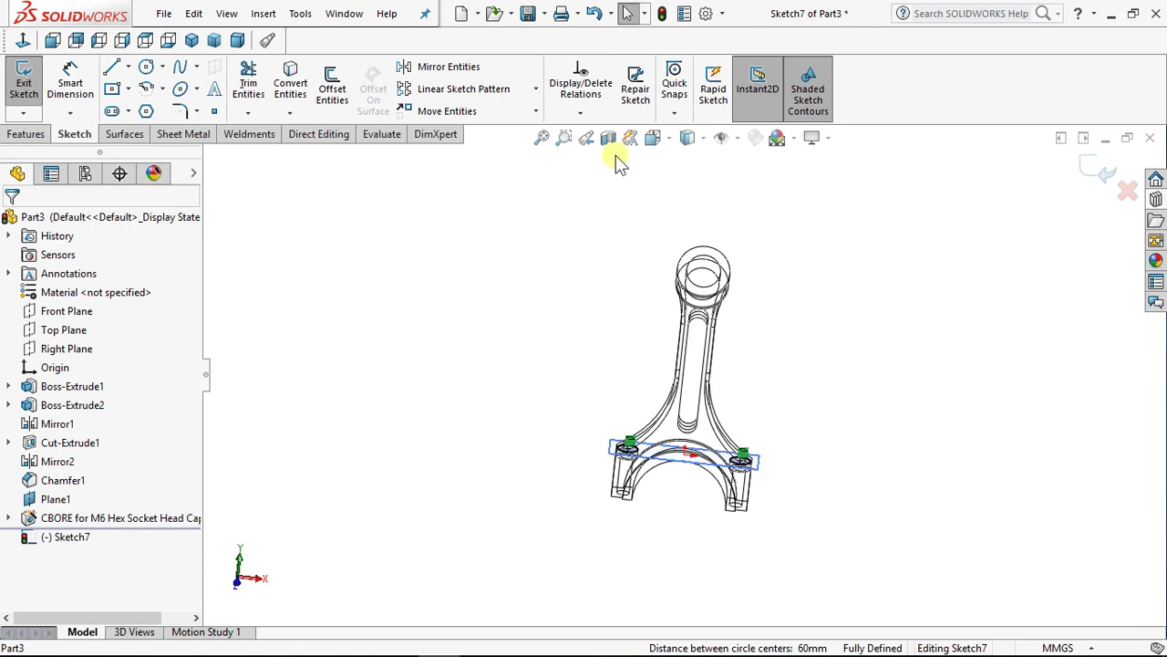
pyautogui.click(704, 143)
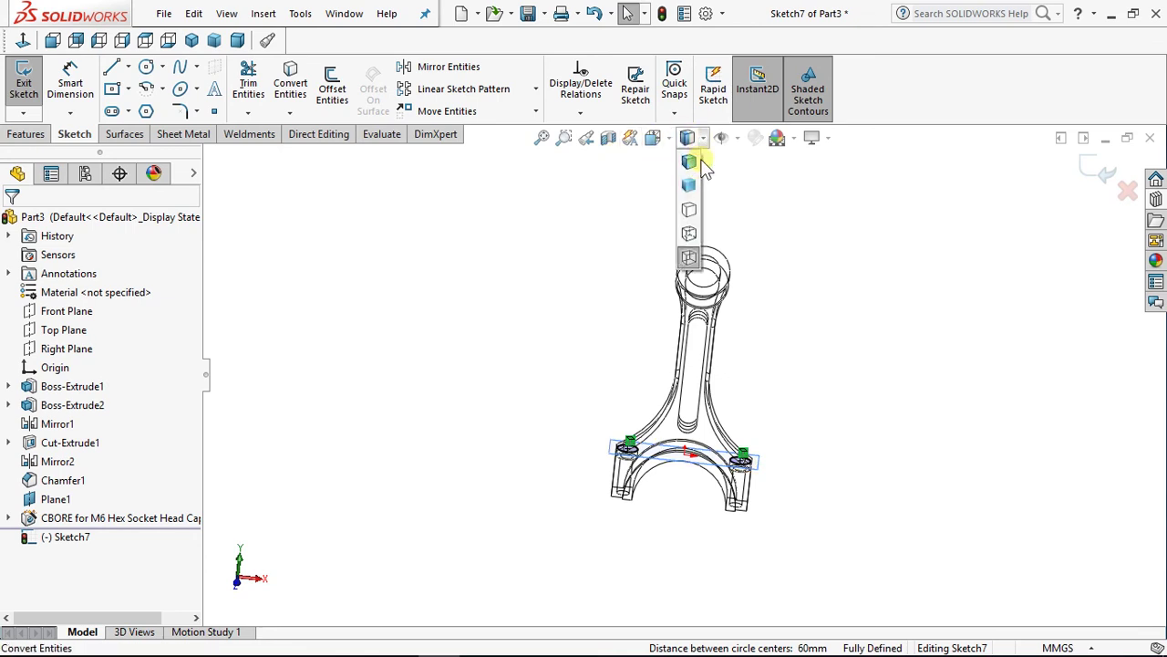
pyautogui.click(689, 165)
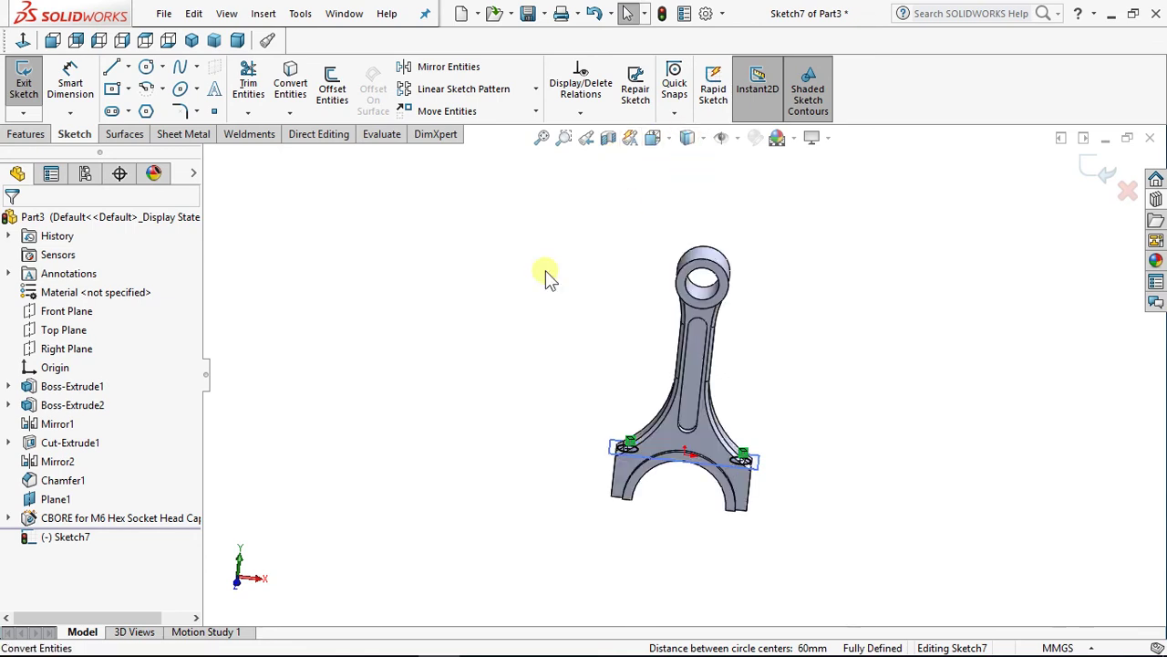
# Step: Cut-extrude the two converted counterbore circles from the sketch plane with the Through All end condition
pyautogui.click(26, 134)
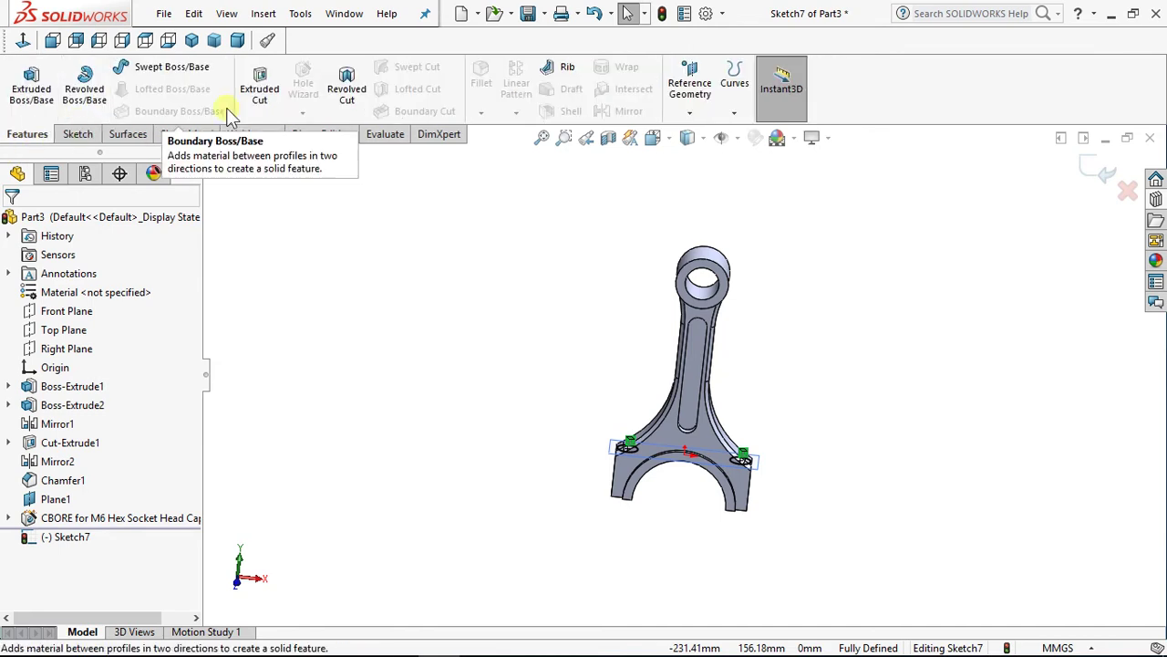
pyautogui.click(273, 99)
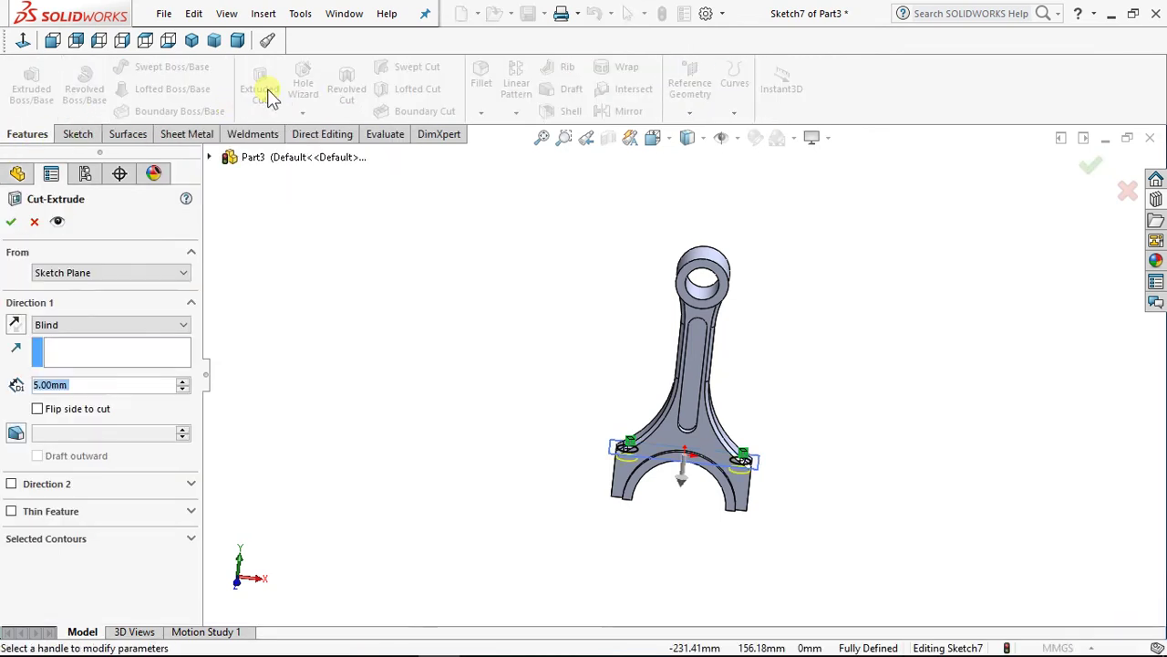
pyautogui.click(152, 325)
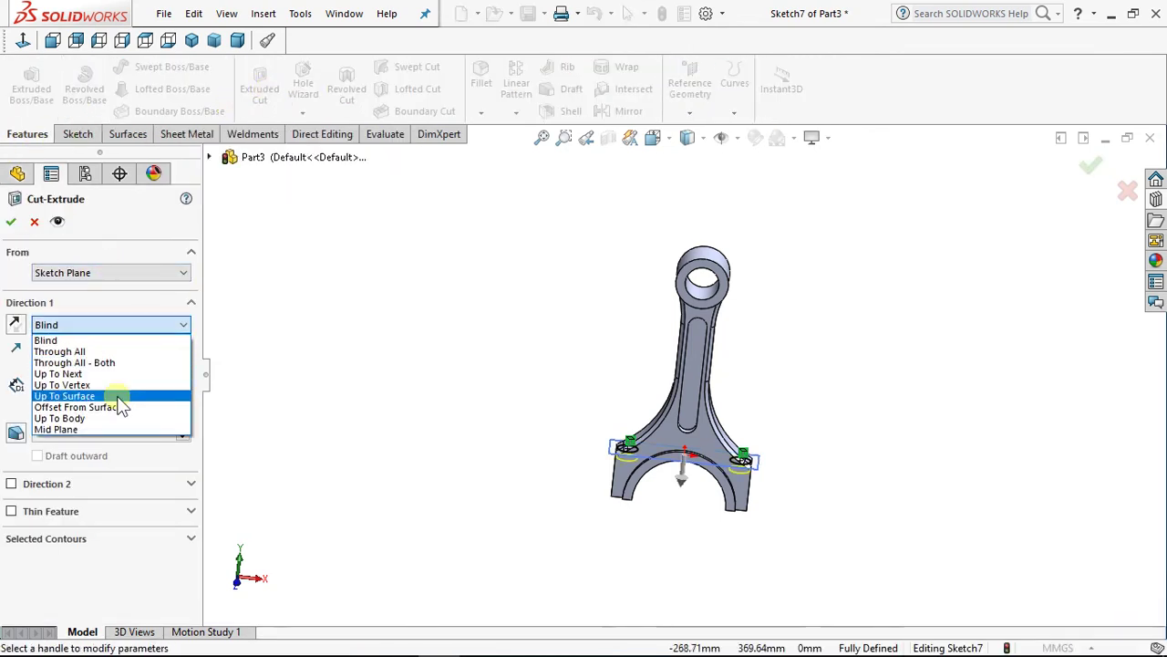
pyautogui.click(95, 352)
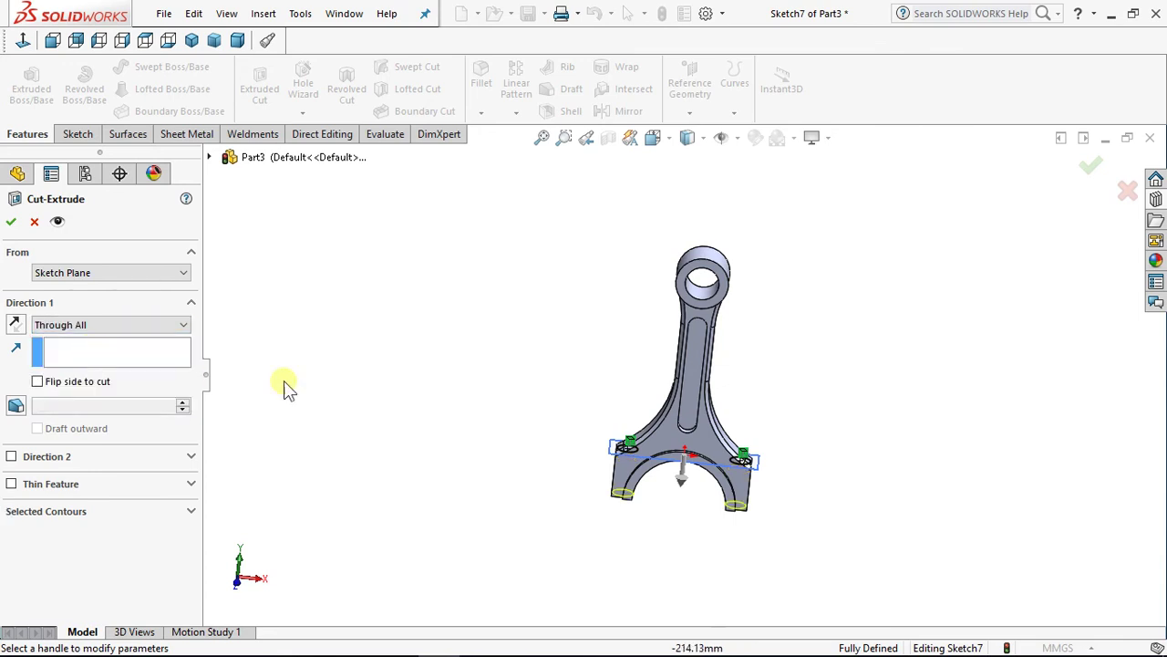
pyautogui.moveTo(451, 482)
pyautogui.mouseDown(button='middle')
pyautogui.moveTo(453, 385)
pyautogui.moveTo(471, 475)
pyautogui.mouseUp(button='middle')
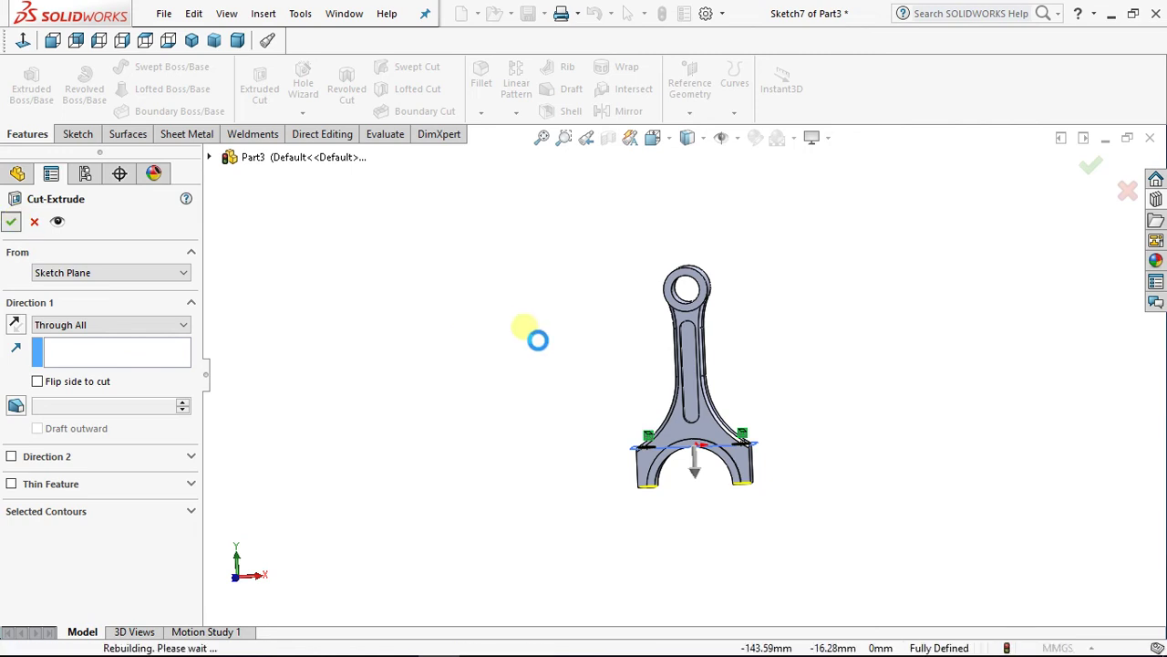
pyautogui.moveTo(538, 349); pyautogui.dragTo(506, 173, button='middle')
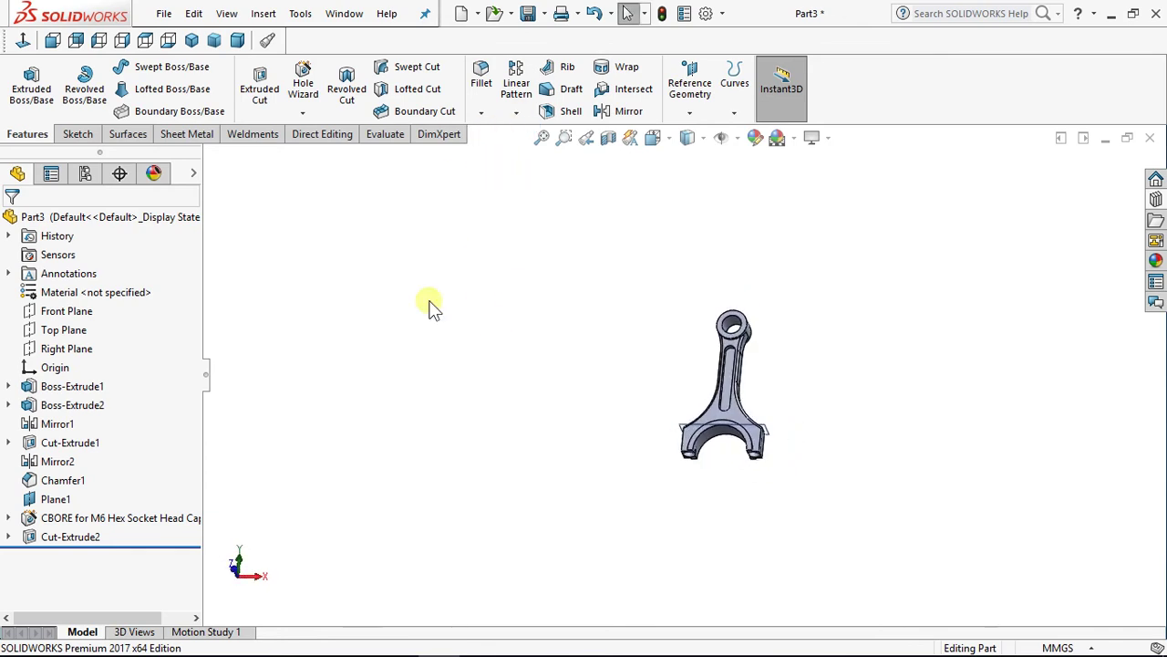
# Step: Edit the counterbore clearance cut to reverse its Through All direction so it runs upward from the sketch plane
pyautogui.click(52, 538)
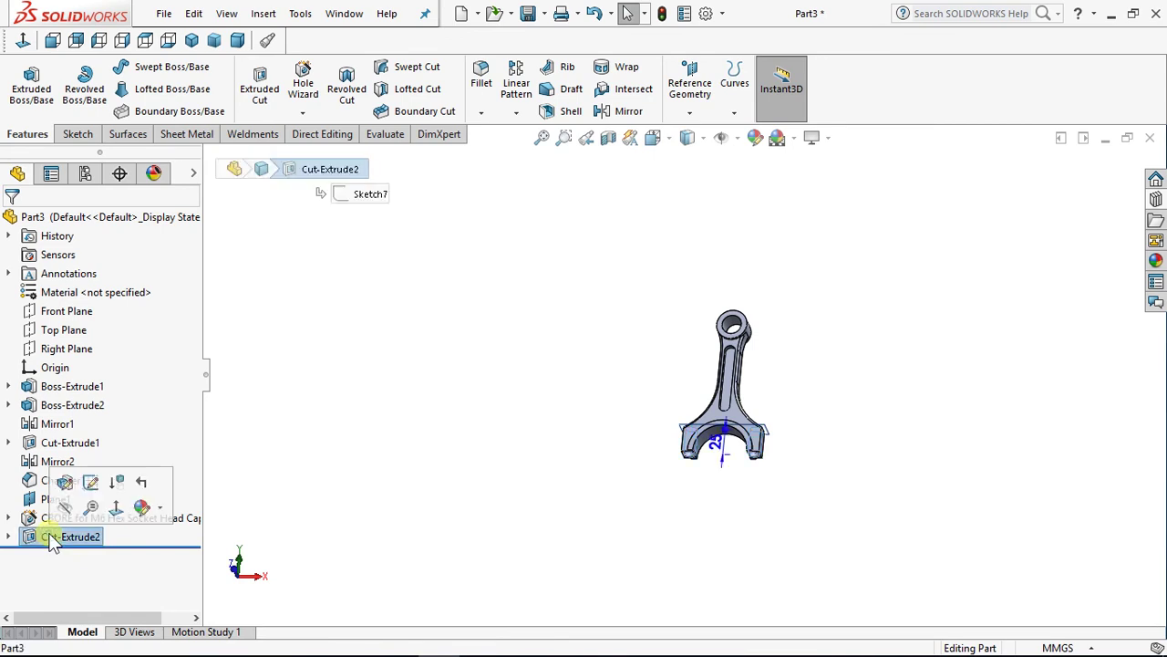
pyautogui.click(65, 485)
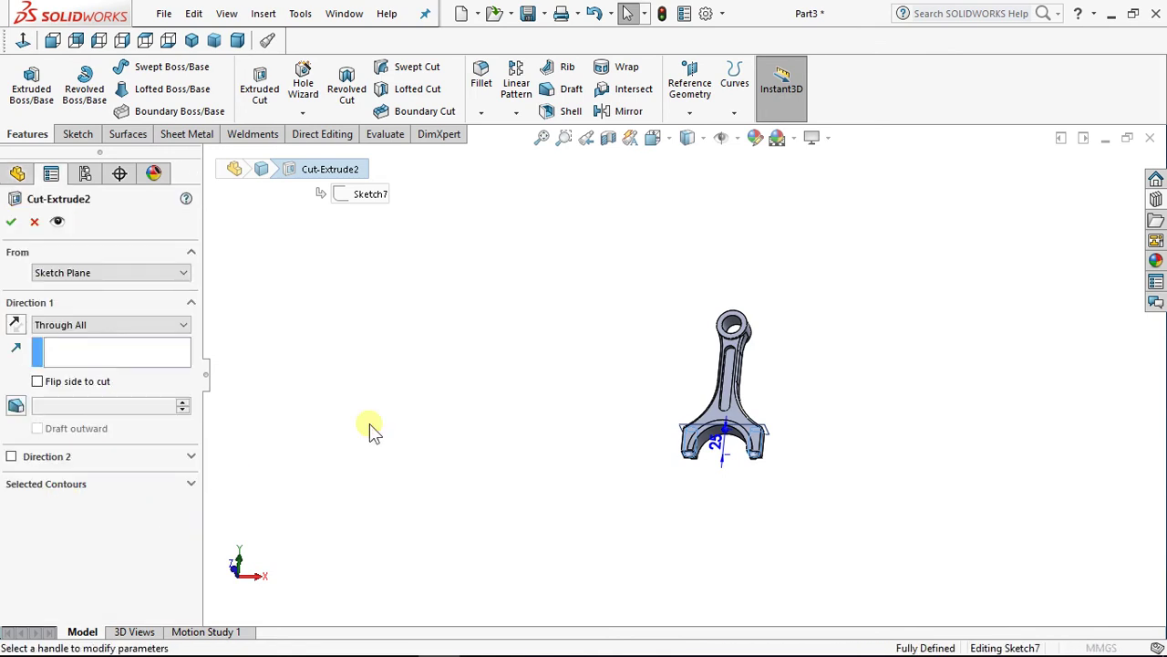
pyautogui.moveTo(490, 433); pyautogui.dragTo(538, 547, button='middle')
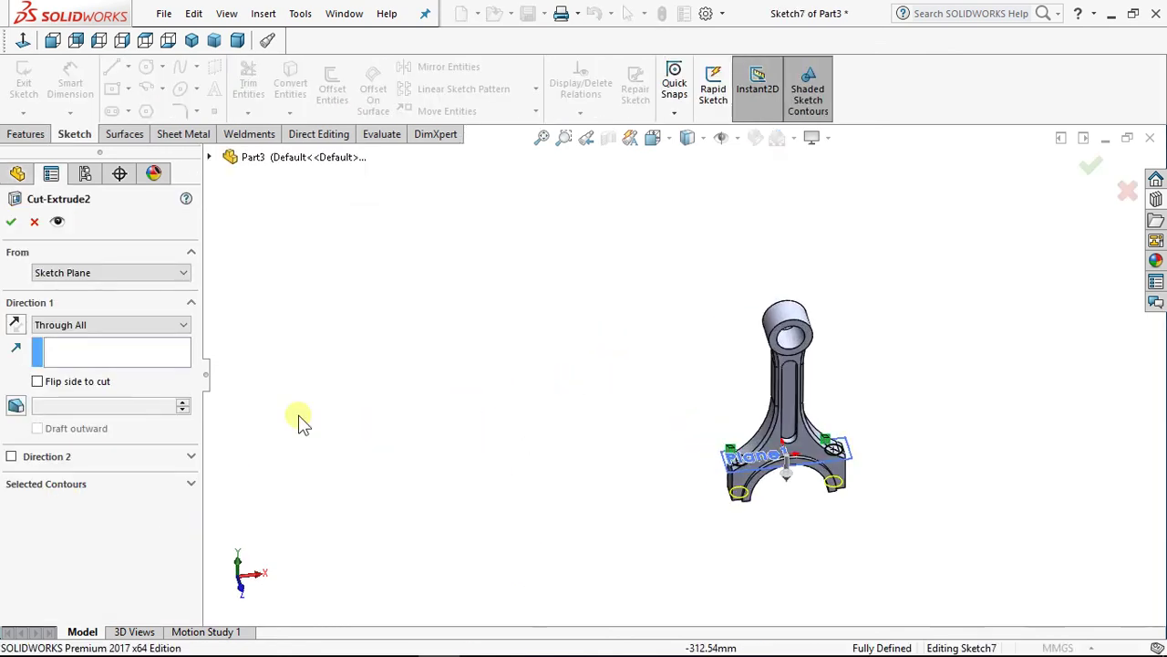
pyautogui.click(12, 324)
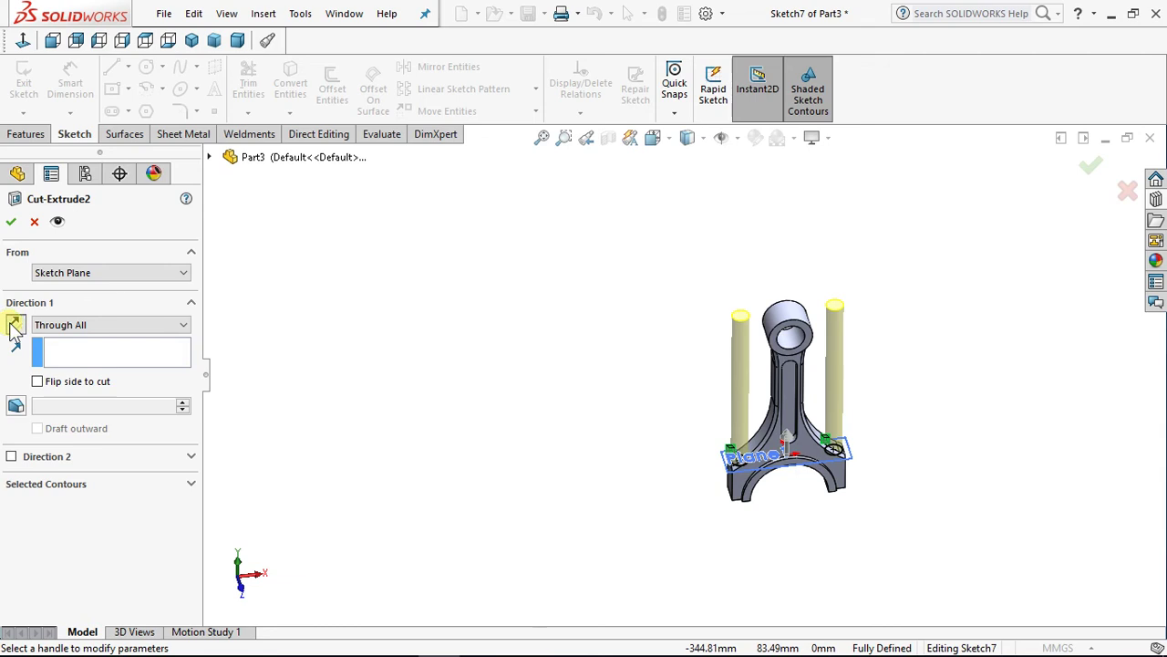
pyautogui.moveTo(313, 447); pyautogui.dragTo(321, 383, button='middle')
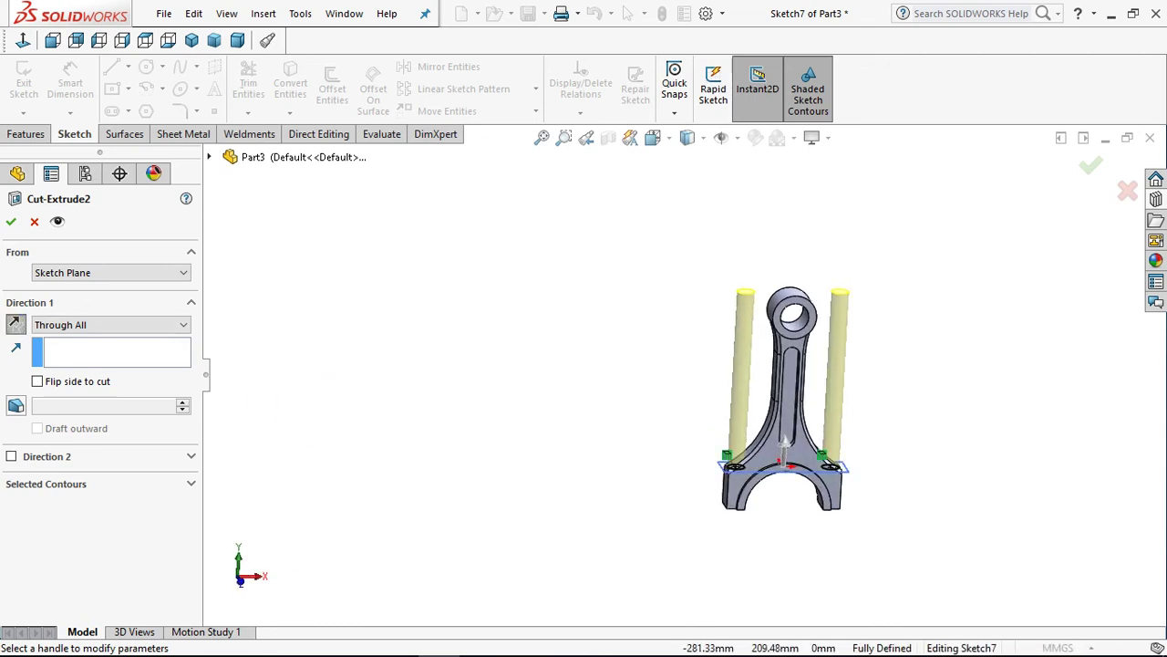
pyautogui.click(11, 221)
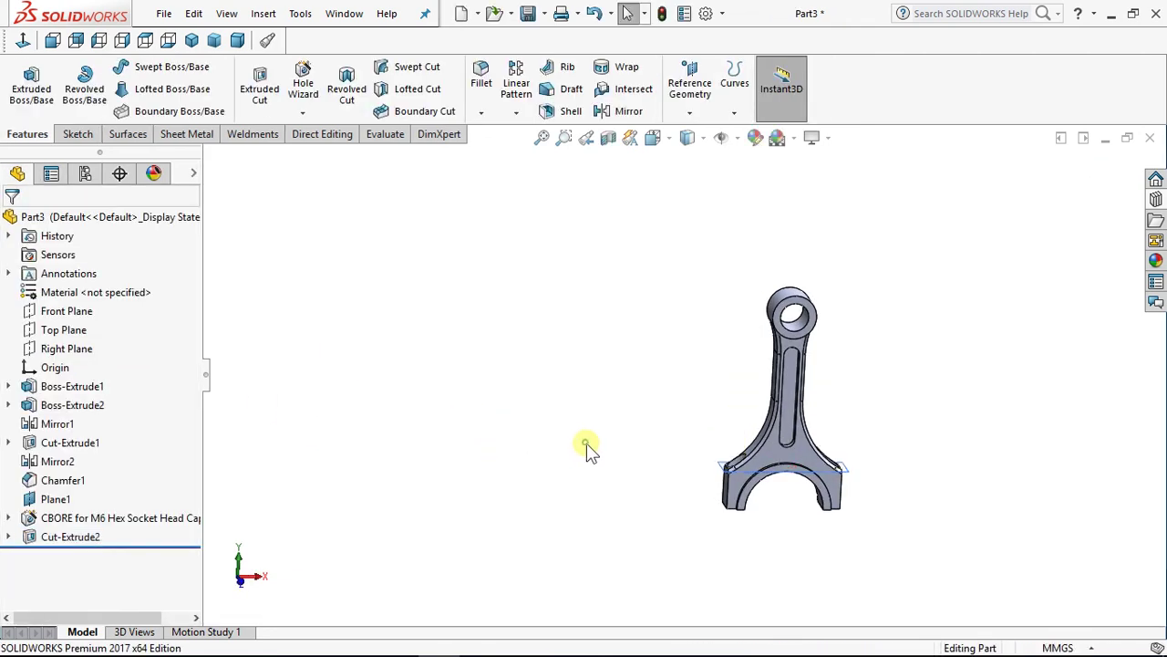
# Step: Hide the offset reference plane through the big end's shoulders
pyautogui.moveTo(560, 519); pyautogui.dragTo(793, 440, button='middle')
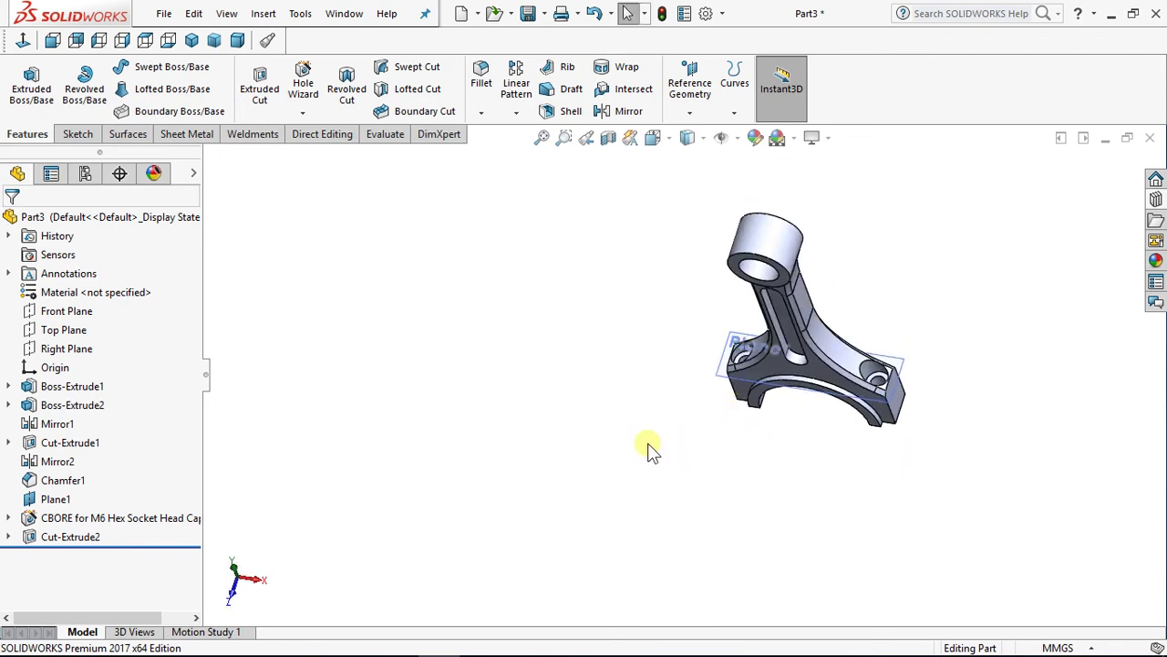
pyautogui.keyDown('ctrl'); pyautogui.moveTo(621, 393); pyautogui.dragTo(533, 449, button='middle'); pyautogui.keyUp('ctrl')
pyautogui.scroll(2, 611, 447)
pyautogui.moveTo(611, 447); pyautogui.dragTo(590, 396, button='middle')
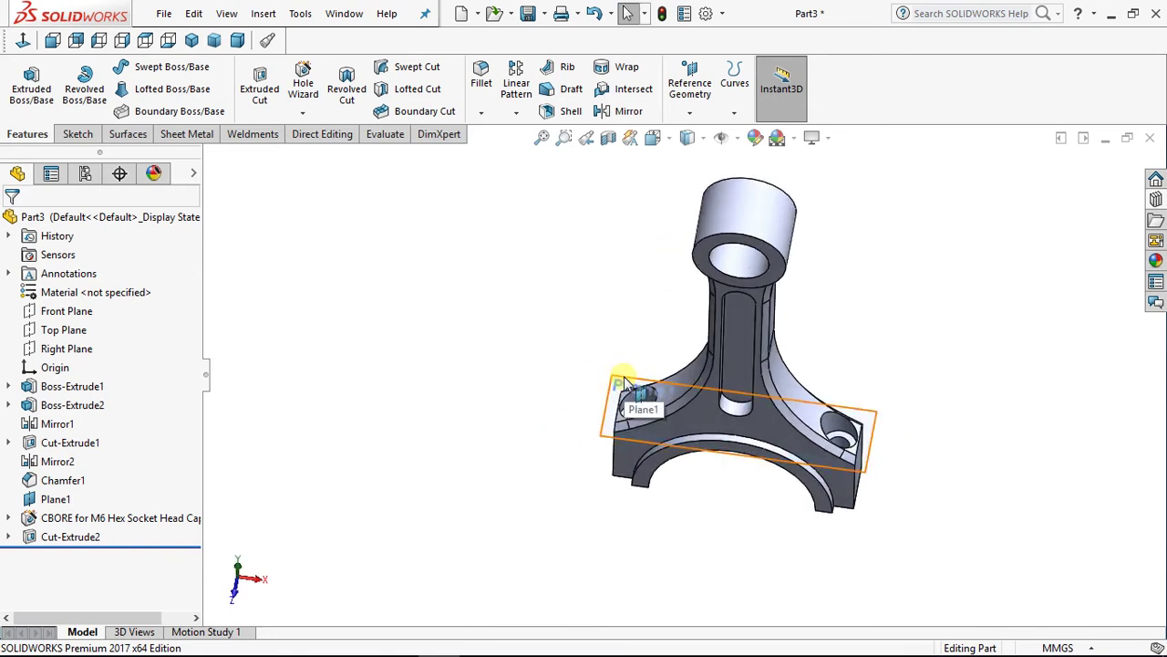
pyautogui.click(624, 381)
pyautogui.click(554, 404)
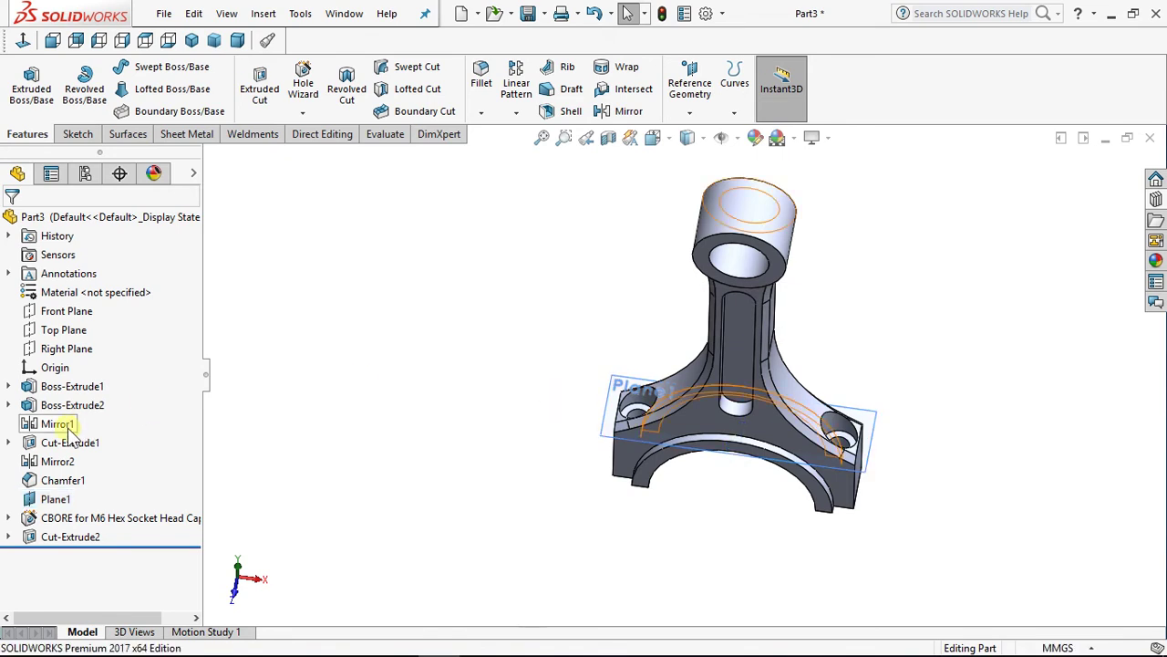
pyautogui.click(54, 498)
pyautogui.click(98, 477)
# Step: Try a symmetric 5 mm fillet, picking the two short slanted corner edges beside the bolt hole on one shoulder
pyautogui.moveTo(456, 373); pyautogui.dragTo(544, 356, button='middle')
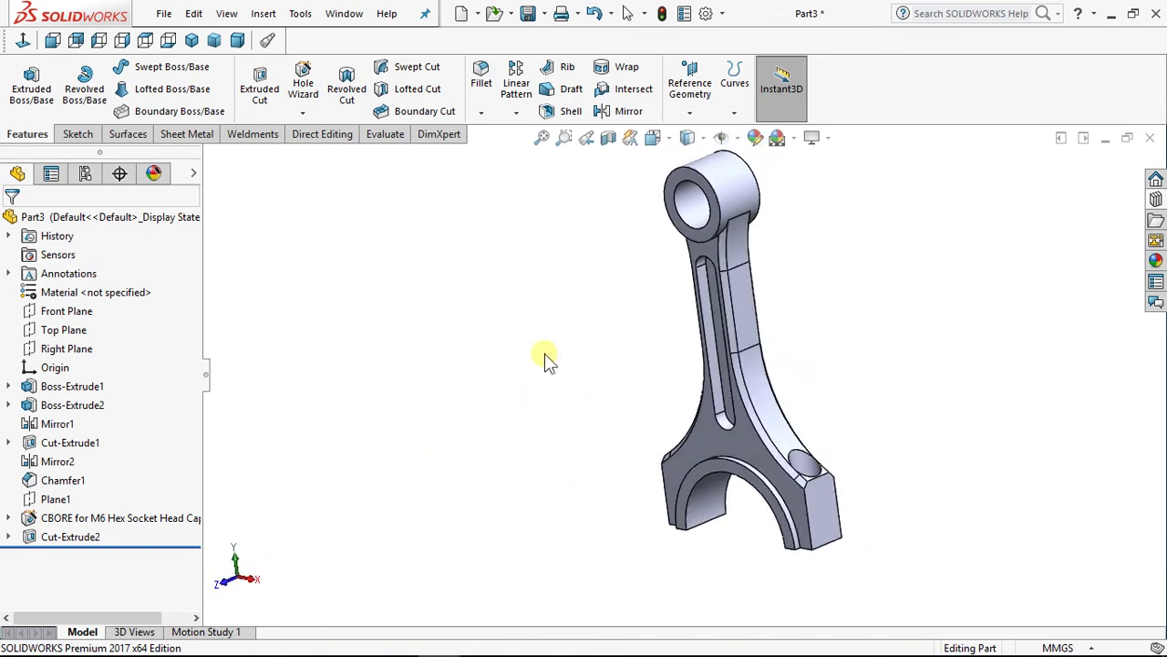
pyautogui.click(481, 80)
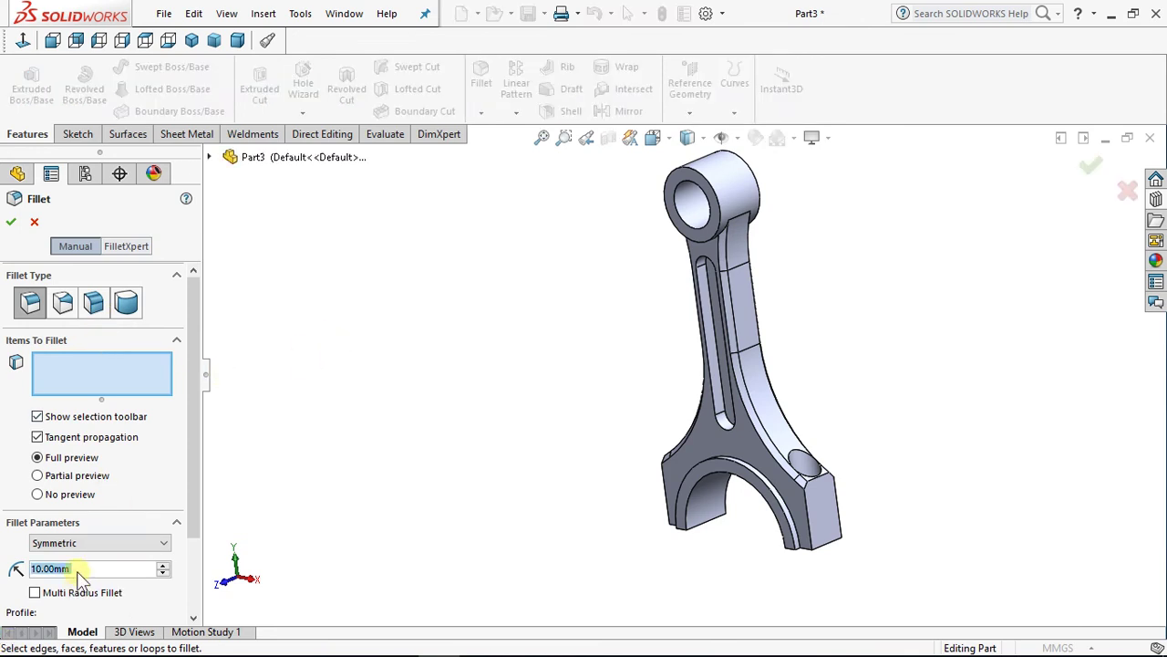
pyautogui.write('5')
pyautogui.press('Return')
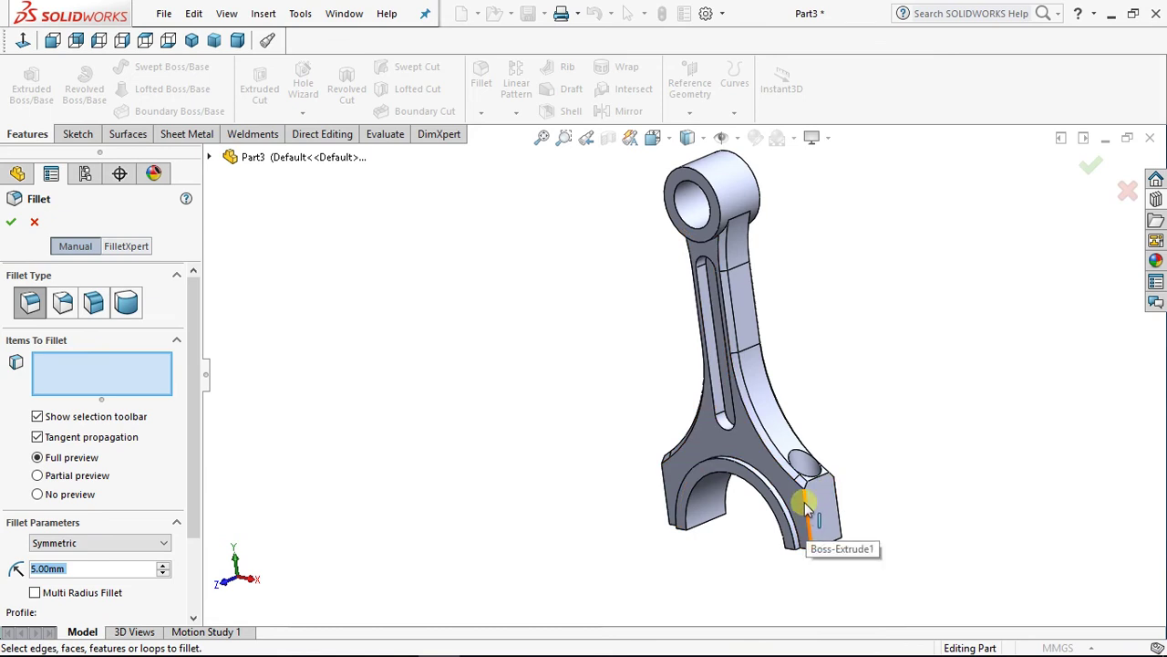
pyautogui.scroll(-3, 806, 515)
pyautogui.scroll(-2, 777, 448)
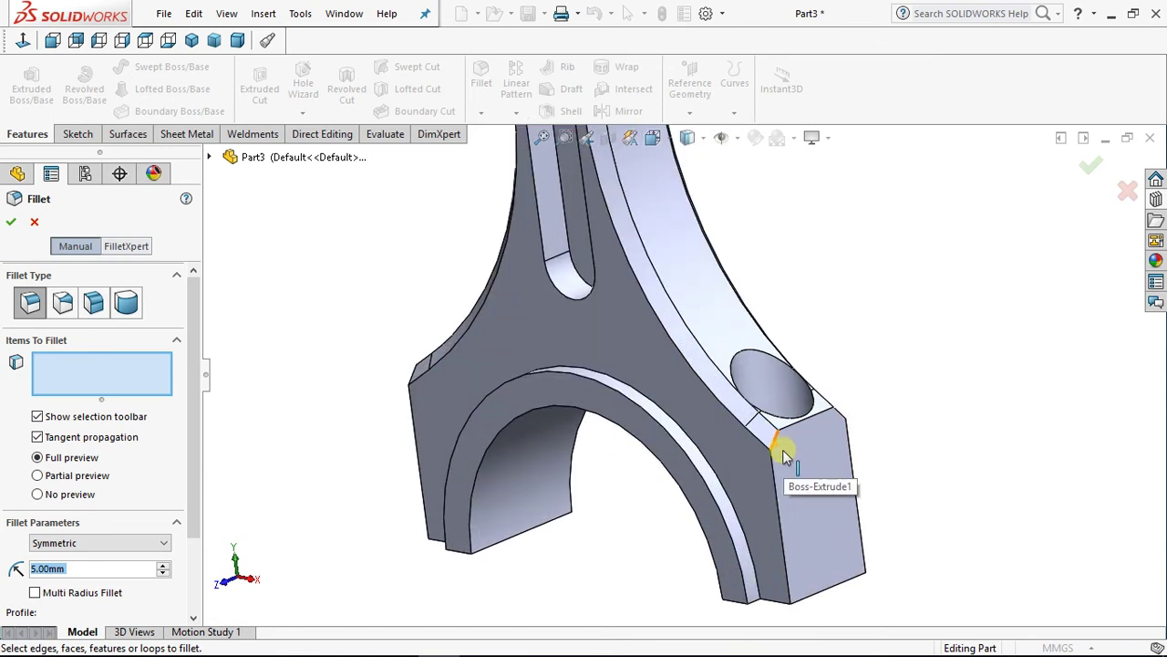
pyautogui.click(773, 445)
pyautogui.moveTo(641, 524); pyautogui.dragTo(588, 534, button='middle')
pyautogui.scroll(-3, 646, 447)
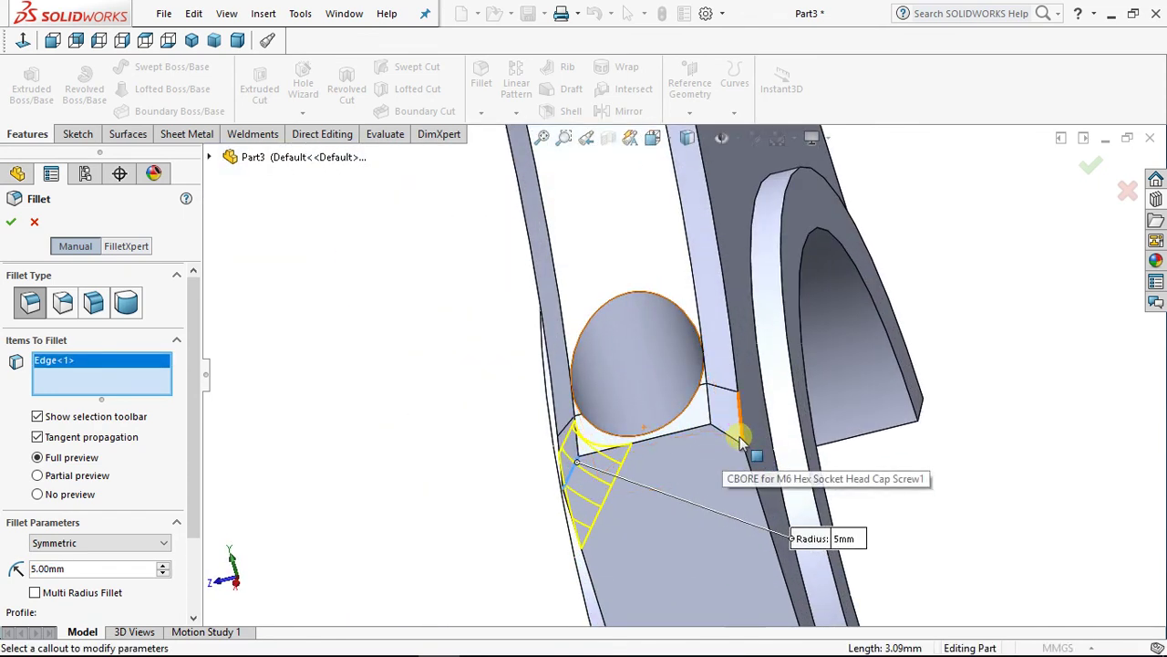
pyautogui.click(737, 441)
# Step: Add the two matching short corner edges on the opposite shoulder to the 5 mm fillet and apply it
pyautogui.moveTo(495, 295); pyautogui.dragTo(395, 513, button='middle')
pyautogui.scroll(-3, 487, 229)
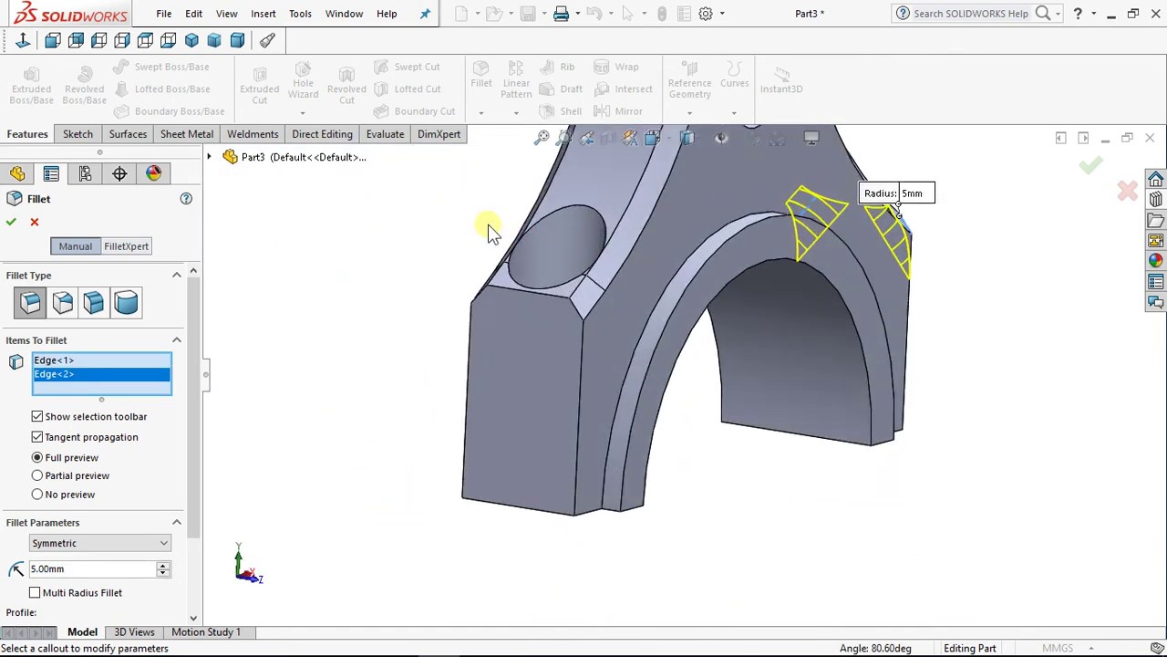
pyautogui.click(643, 369)
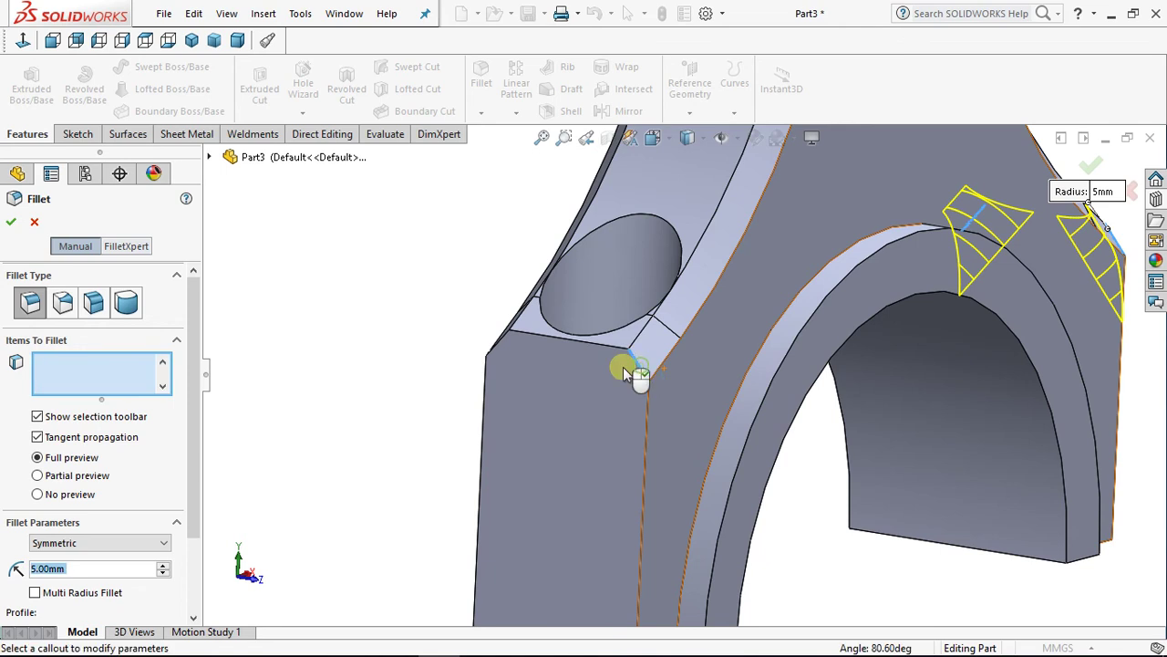
pyautogui.moveTo(410, 349); pyautogui.dragTo(523, 357, button='middle')
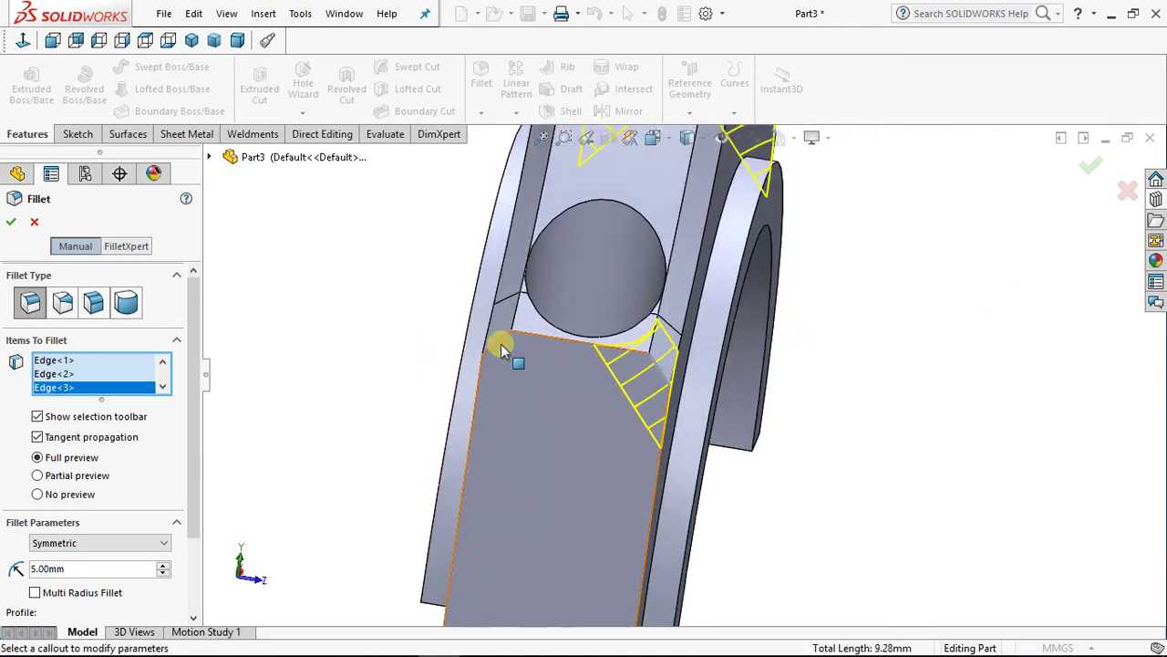
pyautogui.click(499, 341)
pyautogui.moveTo(412, 351); pyautogui.dragTo(356, 288, button='middle')
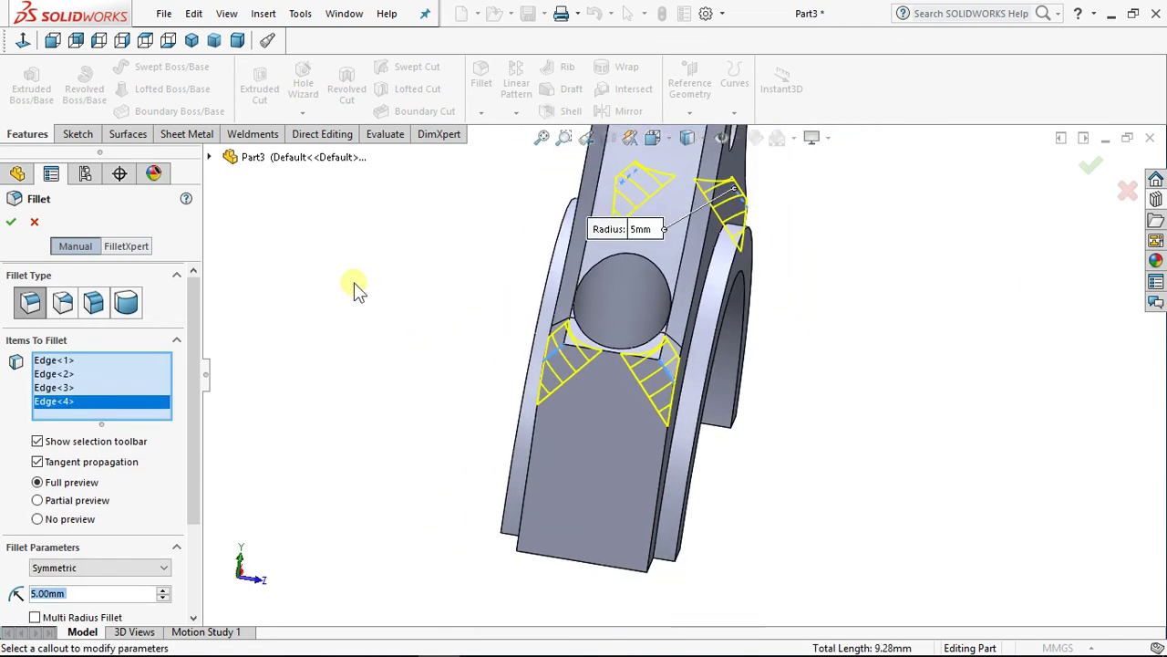
pyautogui.click(11, 222)
# Step: Try a second fillet with a 4 um radius, picking the first two outer edge chains along the shoulders and shank
pyautogui.moveTo(406, 246); pyautogui.dragTo(525, 304, button='middle')
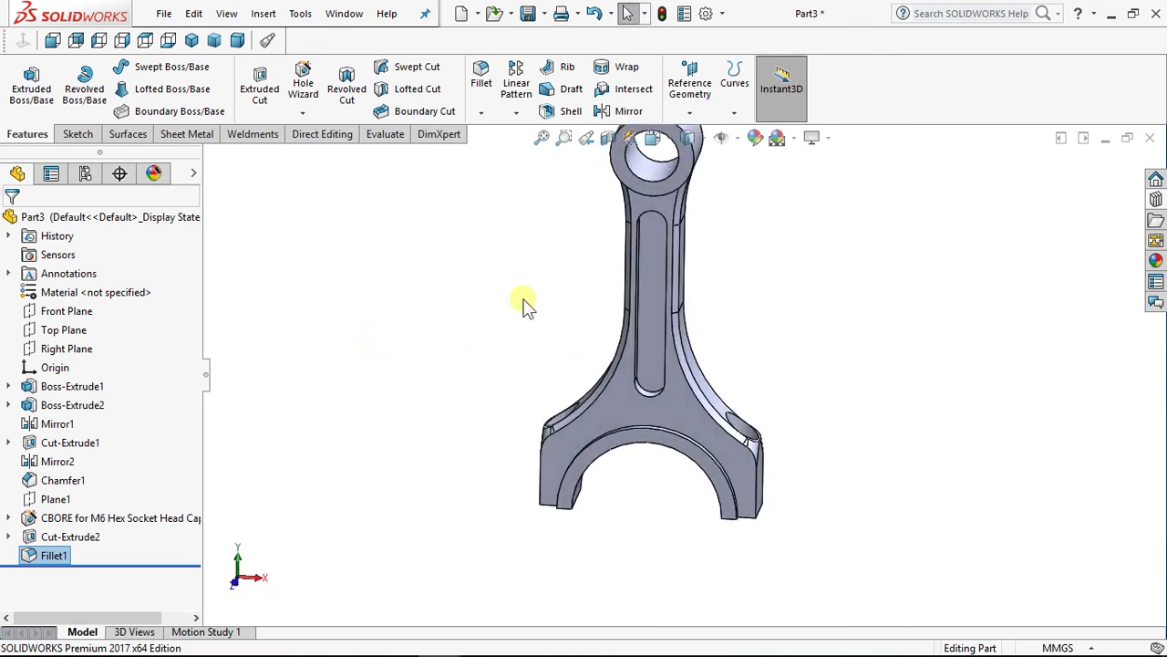
pyautogui.moveTo(528, 303); pyautogui.dragTo(214, 284, button='middle')
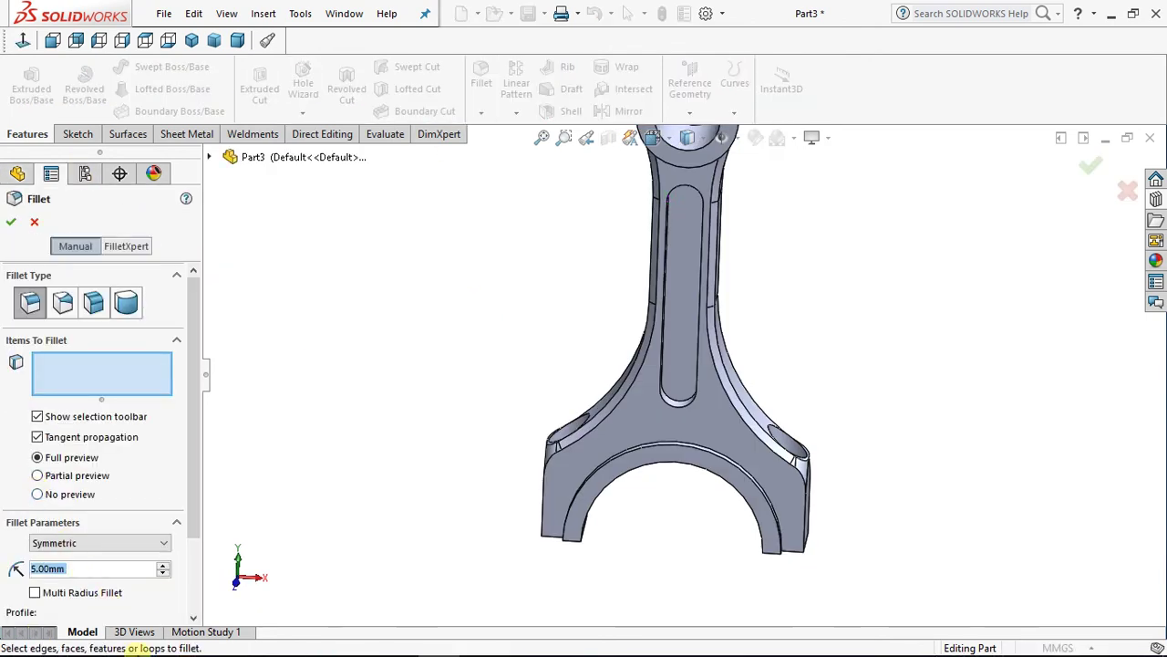
pyautogui.write('4um')
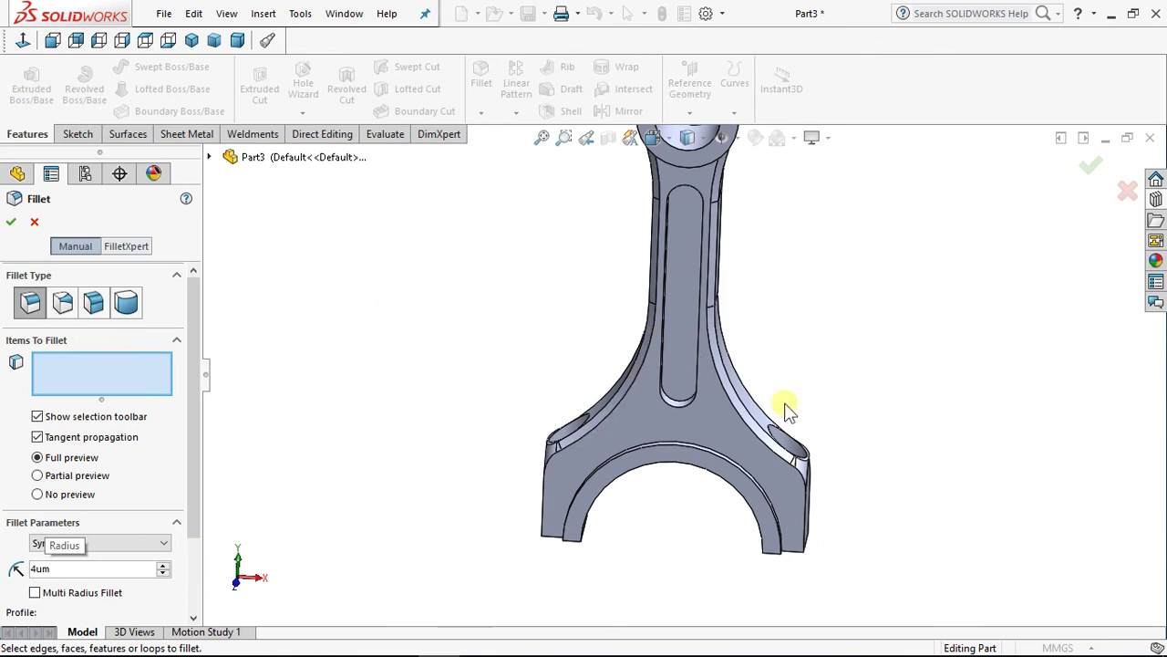
pyautogui.moveTo(800, 534); pyautogui.dragTo(750, 469, button='middle')
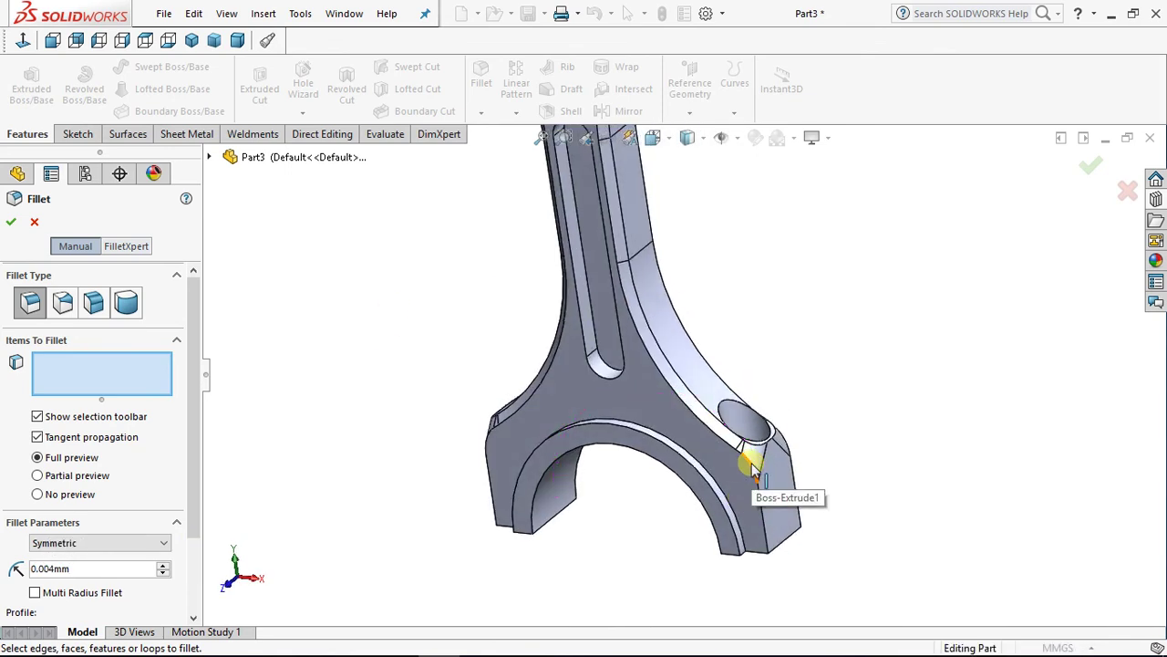
pyautogui.click(753, 467)
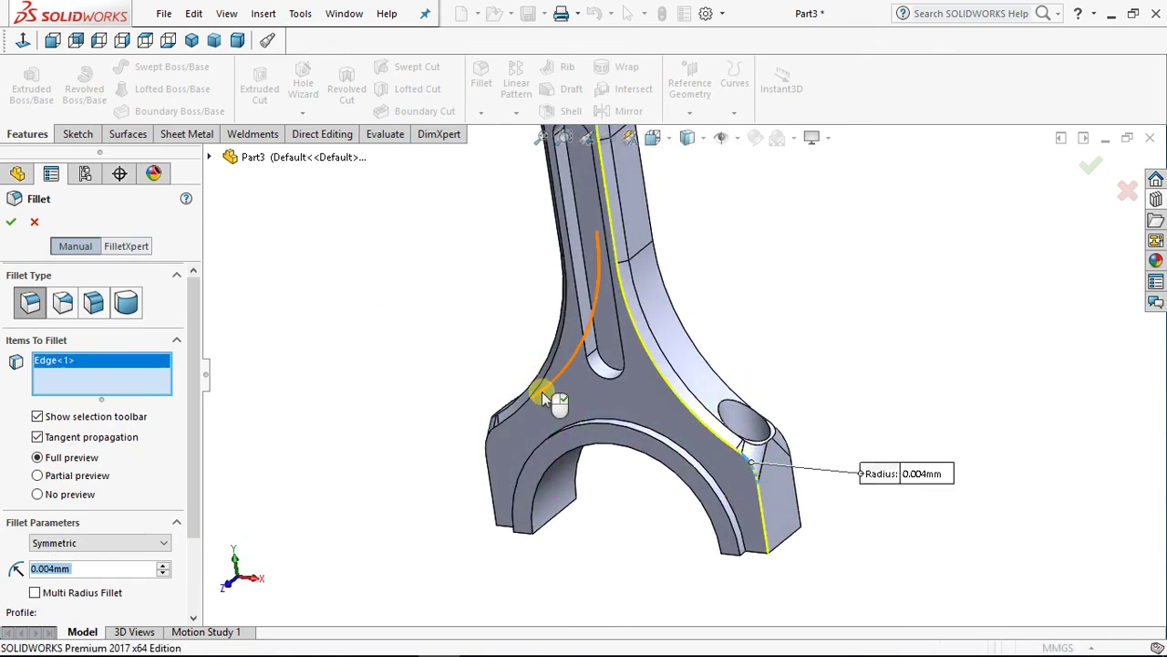
pyautogui.moveTo(374, 377); pyautogui.dragTo(391, 483, button='middle')
pyautogui.click(484, 367)
# Step: Add two more outer shoulder edge chains to the 0.004 mm fillet and apply it
pyautogui.moveTo(324, 378); pyautogui.dragTo(402, 391, button='middle')
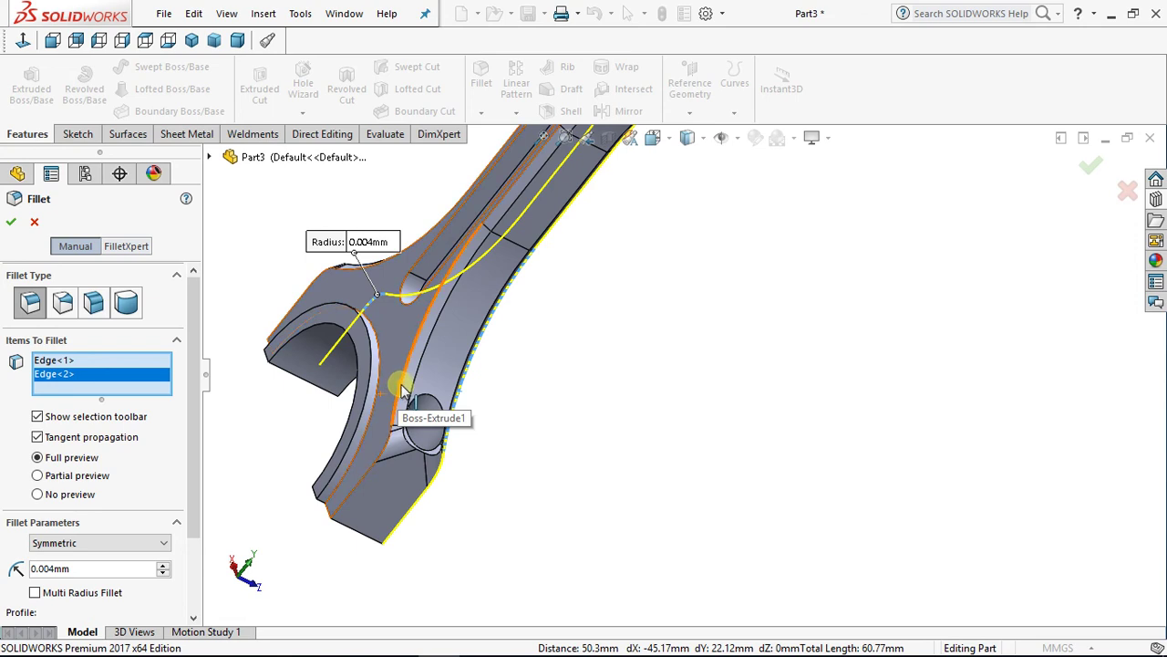
pyautogui.click(403, 387)
pyautogui.scroll(3, 307, 226)
pyautogui.moveTo(313, 220); pyautogui.dragTo(392, 372, button='middle')
pyautogui.scroll(-5, 488, 329)
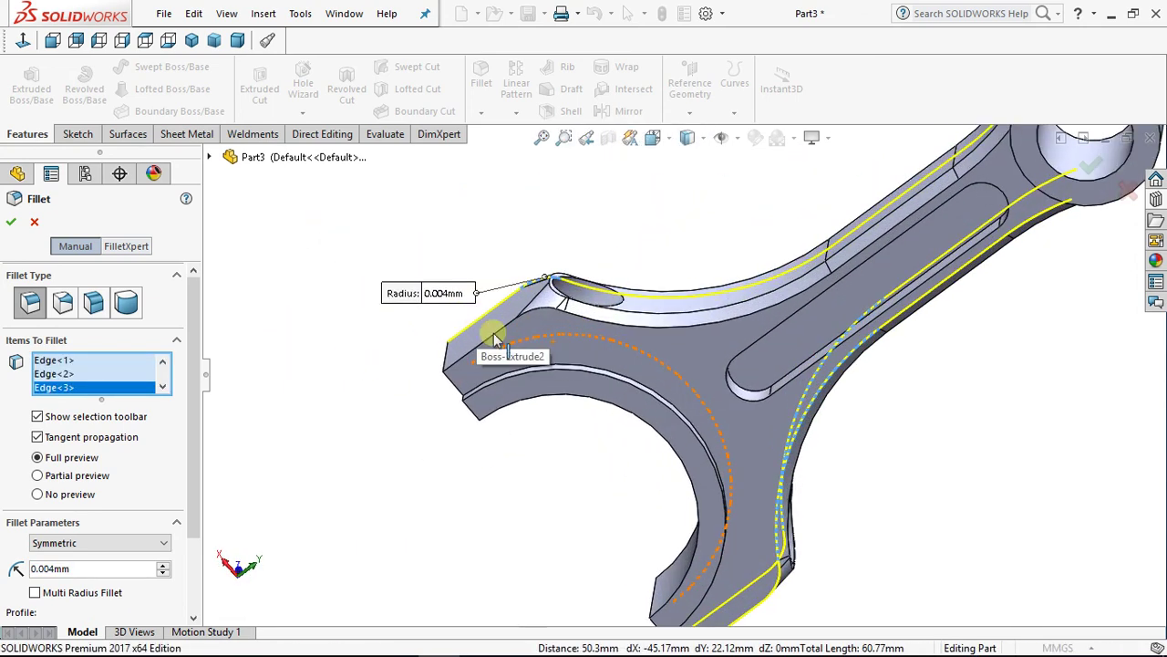
pyautogui.click(489, 334)
pyautogui.moveTo(407, 500); pyautogui.dragTo(553, 338, button='middle')
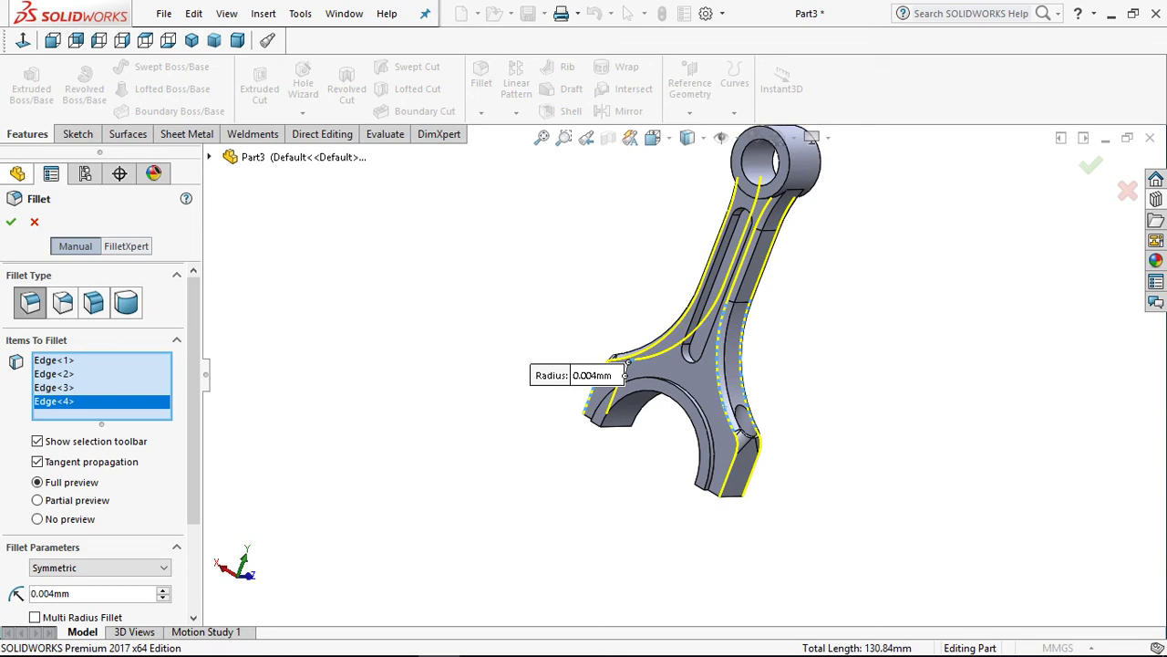
pyautogui.click(11, 221)
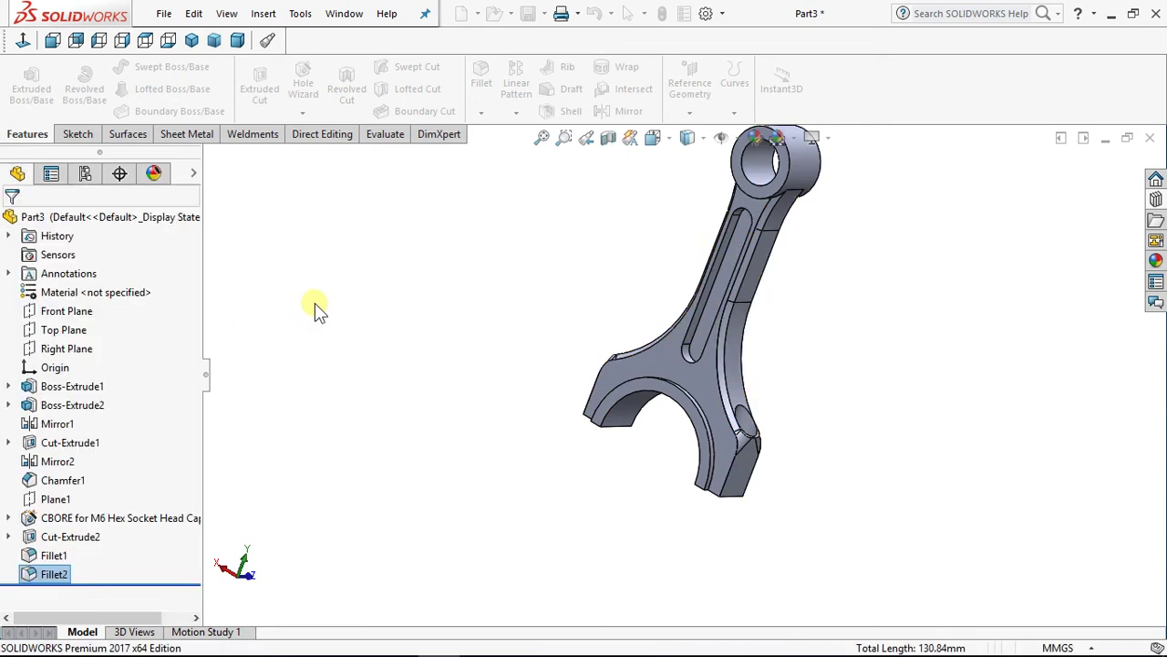
pyautogui.click(456, 325)
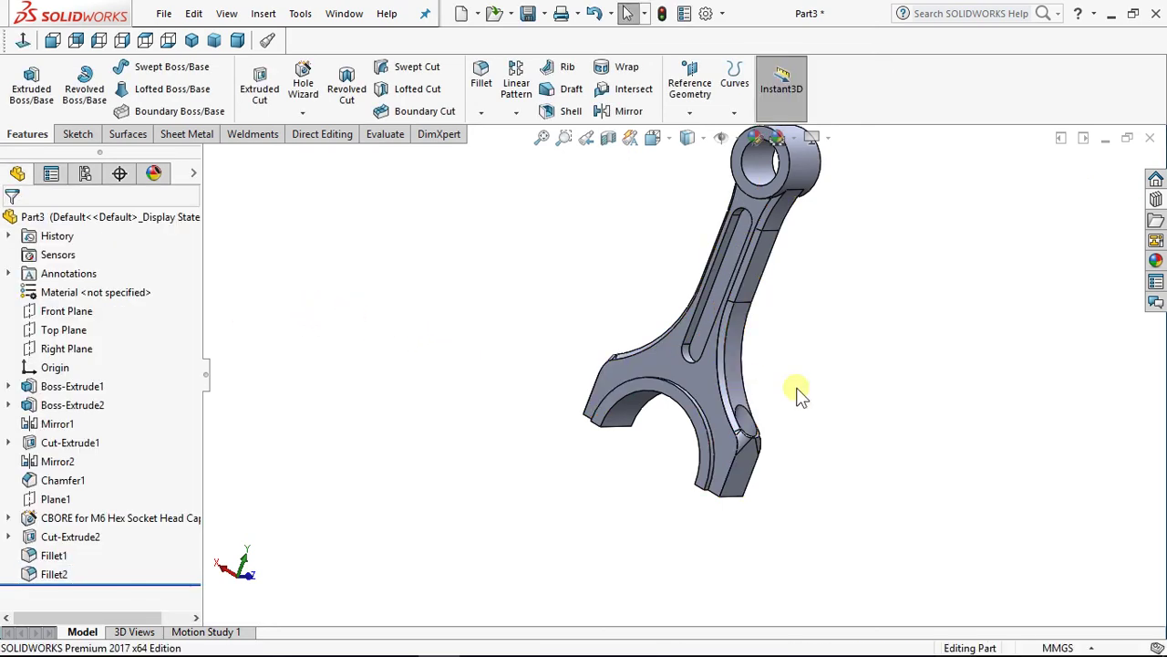
# Step: Examine the filleted shoulder edges around both bolt holes from several angles
pyautogui.scroll(-4, 798, 393)
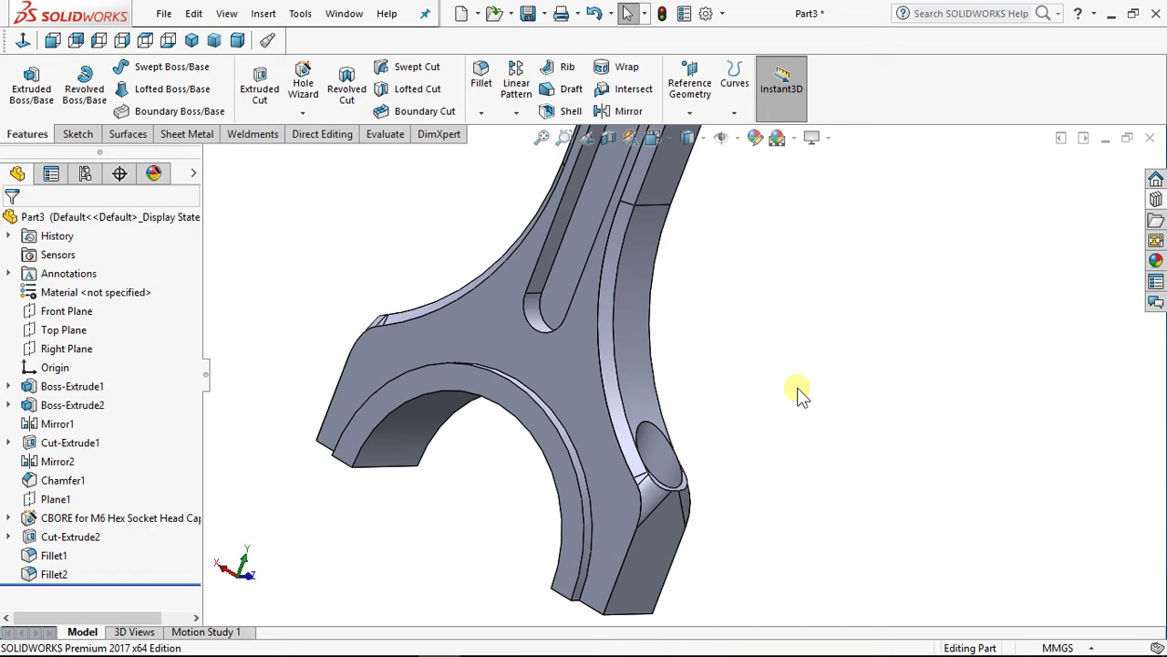
pyautogui.scroll(-2, 484, 355)
pyautogui.scroll(5, 511, 347)
pyautogui.moveTo(511, 347); pyautogui.dragTo(648, 299, button='middle')
pyautogui.scroll(-3, 643, 301)
pyautogui.moveTo(535, 392); pyautogui.dragTo(510, 464, button='middle')
pyautogui.scroll(3, 511, 464)
pyautogui.scroll(-4, 625, 529)
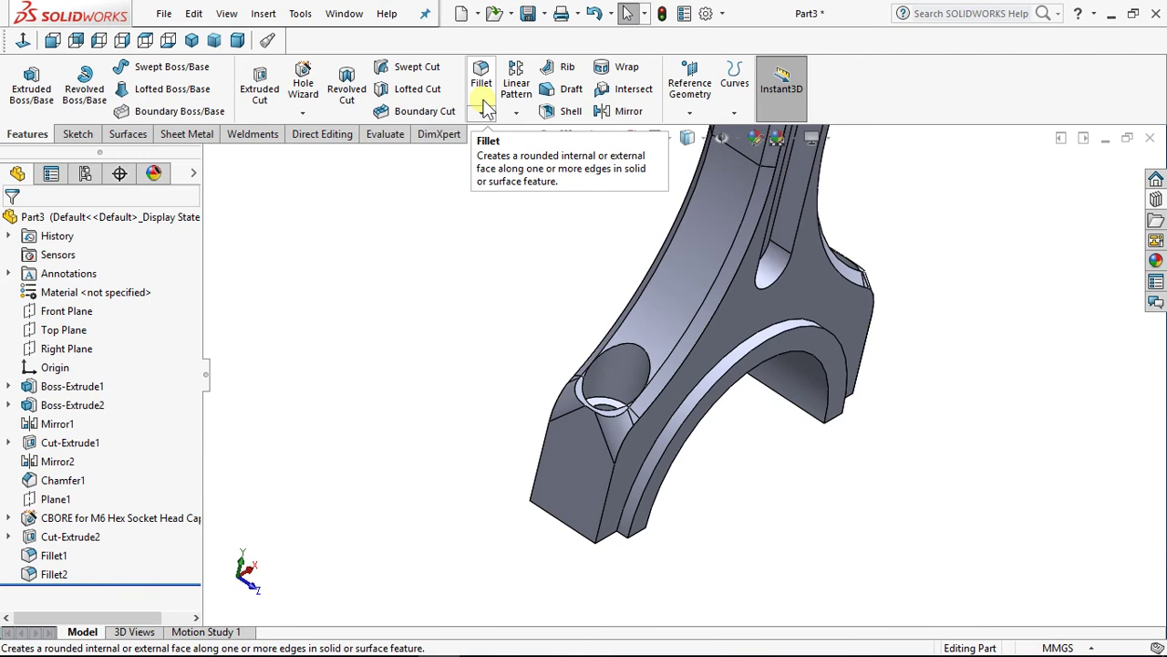
# Step: Abandon the further fillet and undo the two fillets made on the big end's shoulders
pyautogui.click(482, 100)
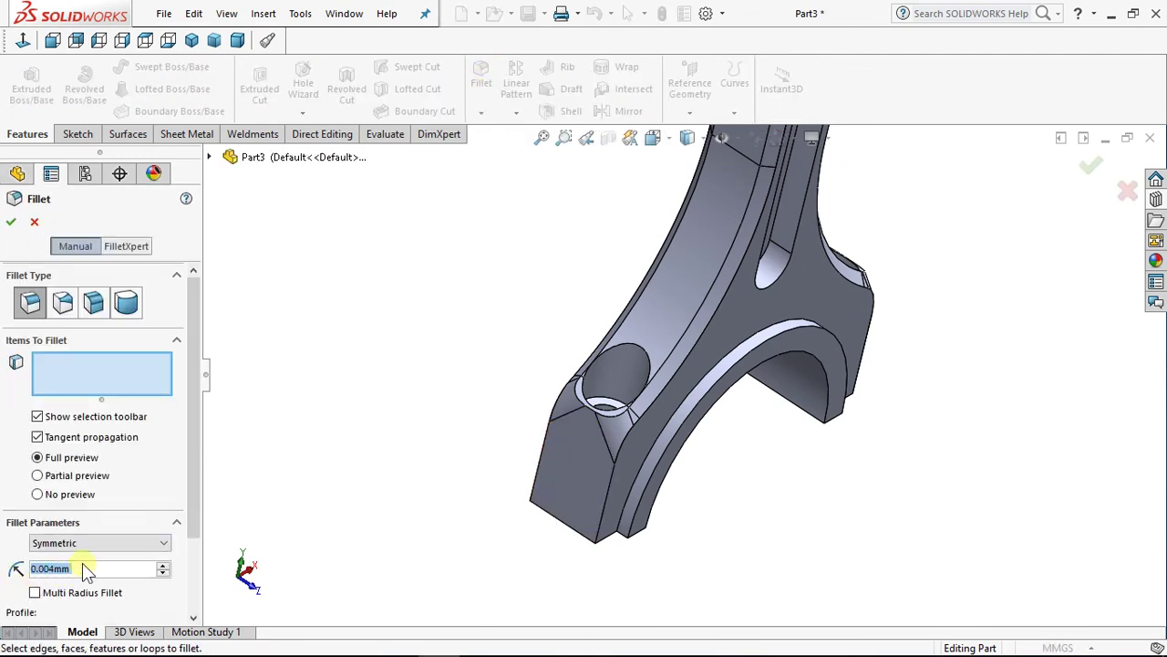
pyautogui.click(35, 222)
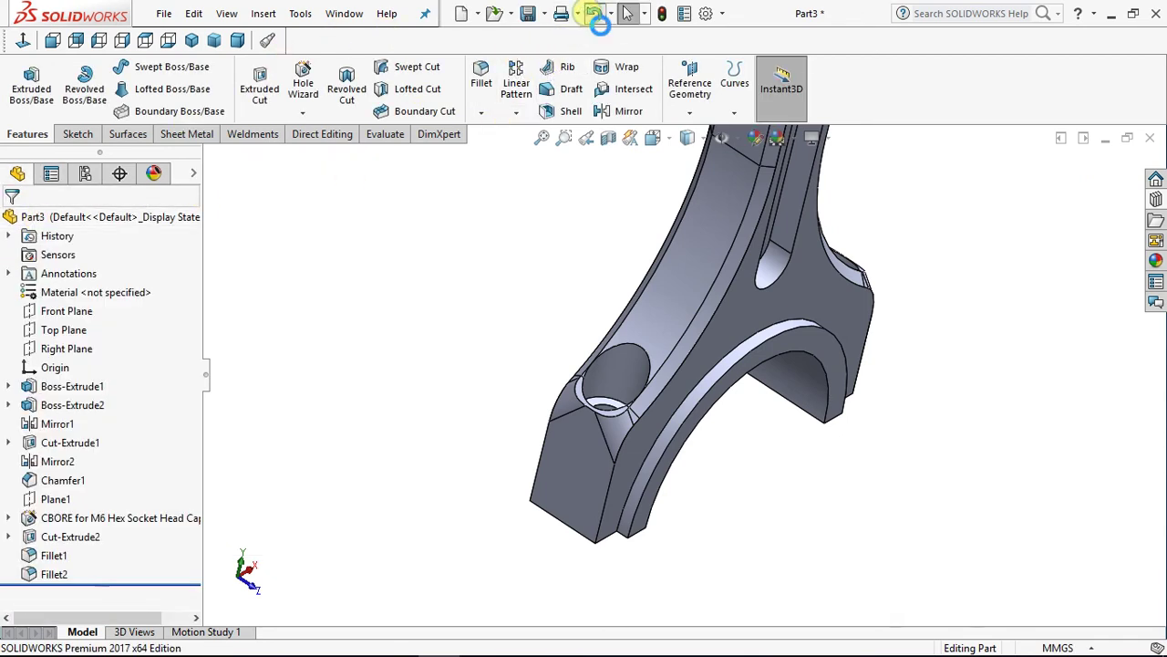
pyautogui.click(593, 13)
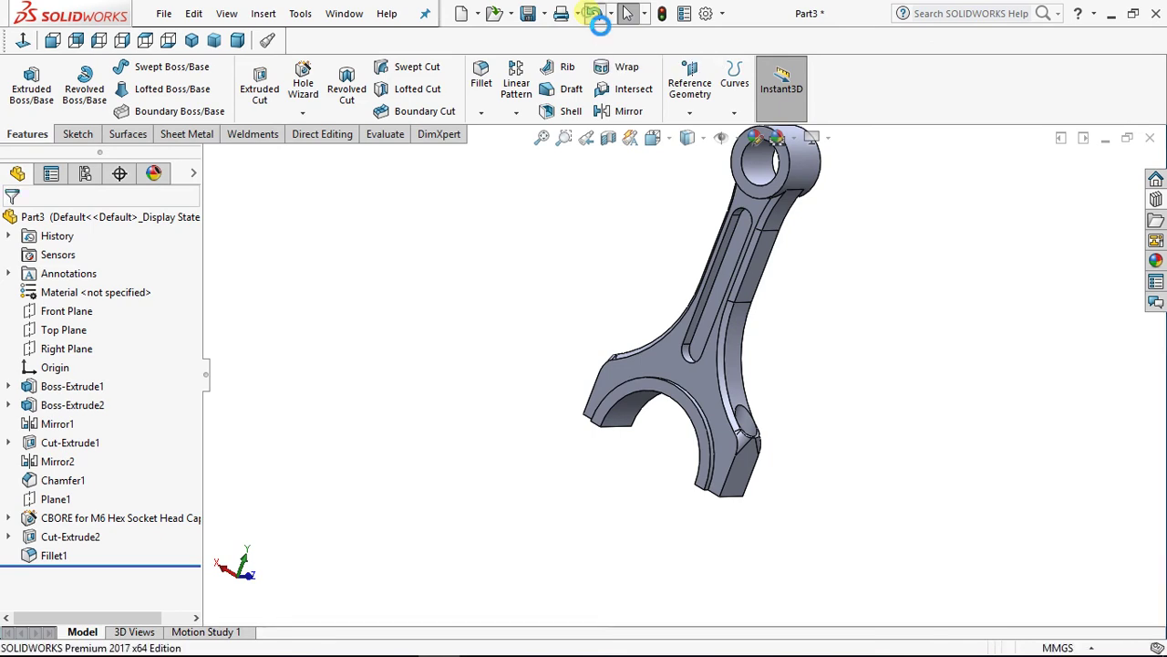
pyautogui.click(593, 14)
# Step: Start a 5 mm fillet and pick the two short corner edges beside the bolt hole on one big-end shoulder
pyautogui.moveTo(356, 447); pyautogui.dragTo(318, 399, button='middle')
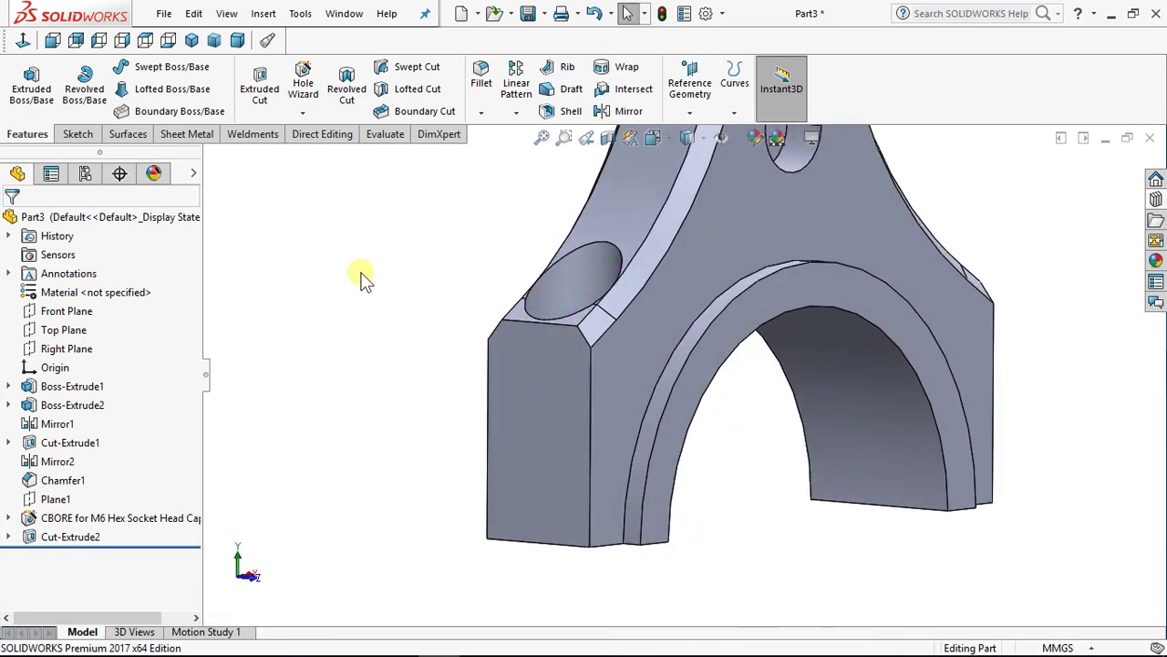
pyautogui.click(481, 84)
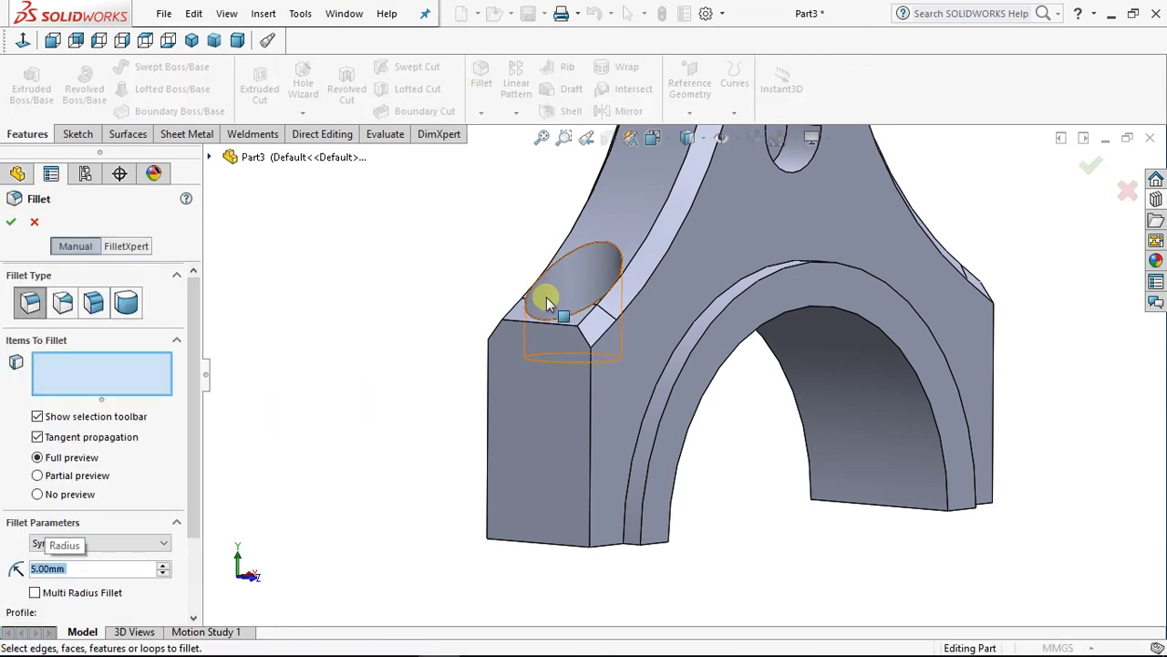
pyautogui.click(580, 332)
pyautogui.moveTo(406, 288); pyautogui.dragTo(684, 427, button='middle')
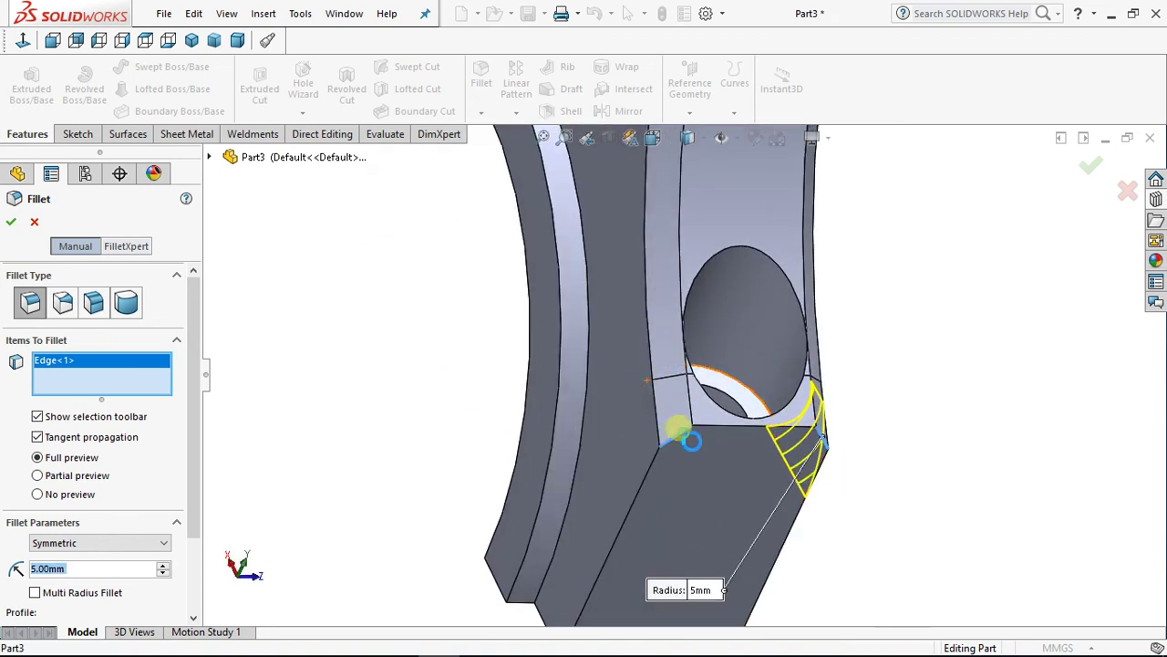
pyautogui.click(678, 429)
# Step: Add the opposite shoulder's two short corner edges to the 5 mm fillet and apply it
pyautogui.scroll(5, 477, 338)
pyautogui.moveTo(480, 305); pyautogui.dragTo(484, 155, button='middle')
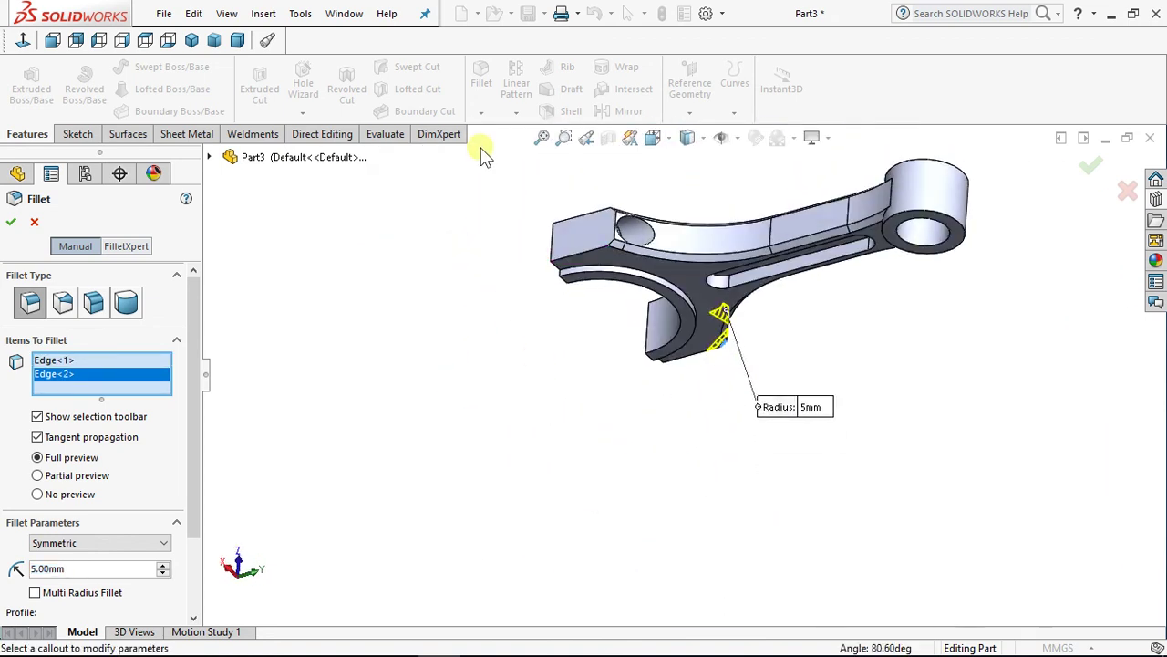
pyautogui.scroll(-4, 484, 155)
pyautogui.scroll(-2, 747, 300)
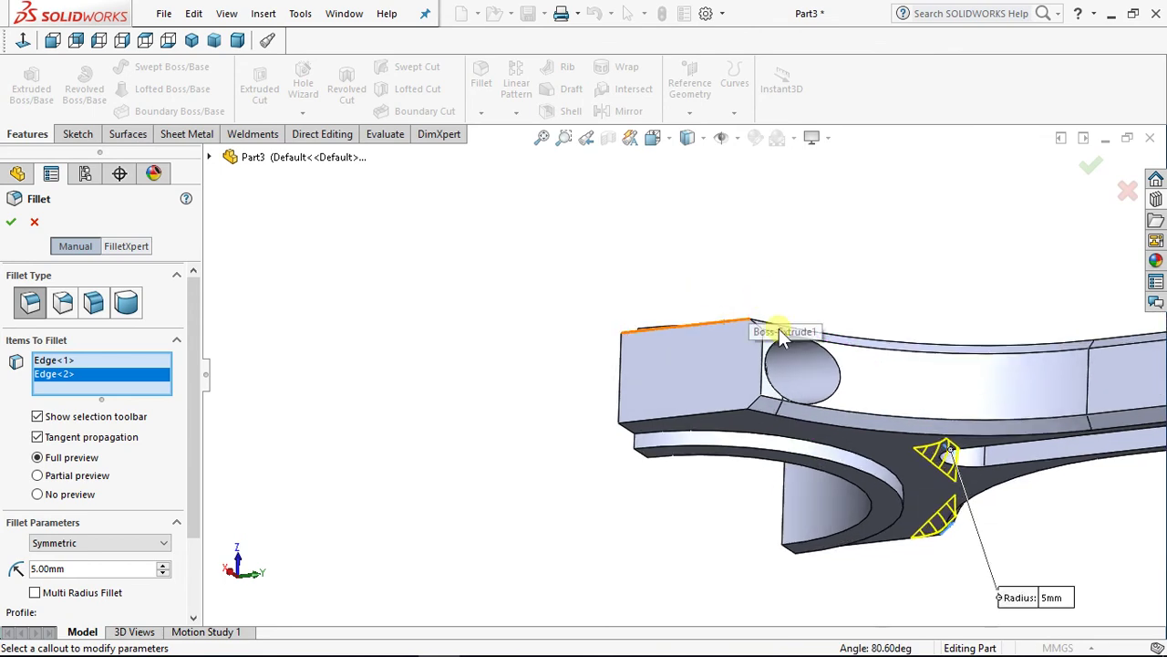
pyautogui.click(759, 327)
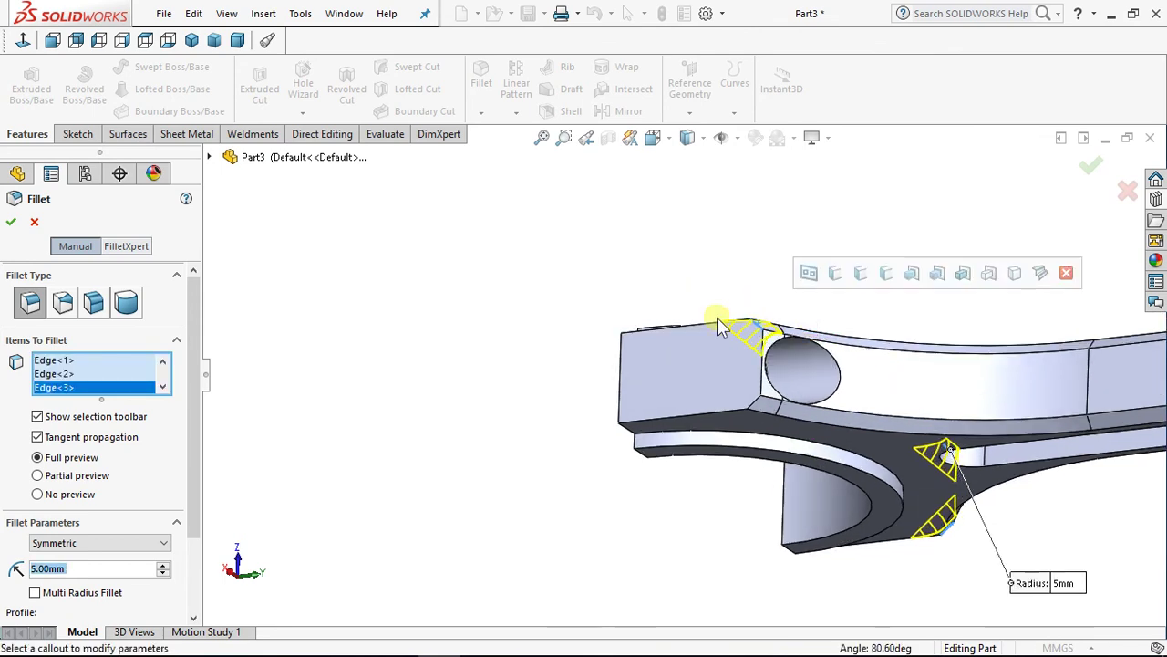
pyautogui.click(752, 401)
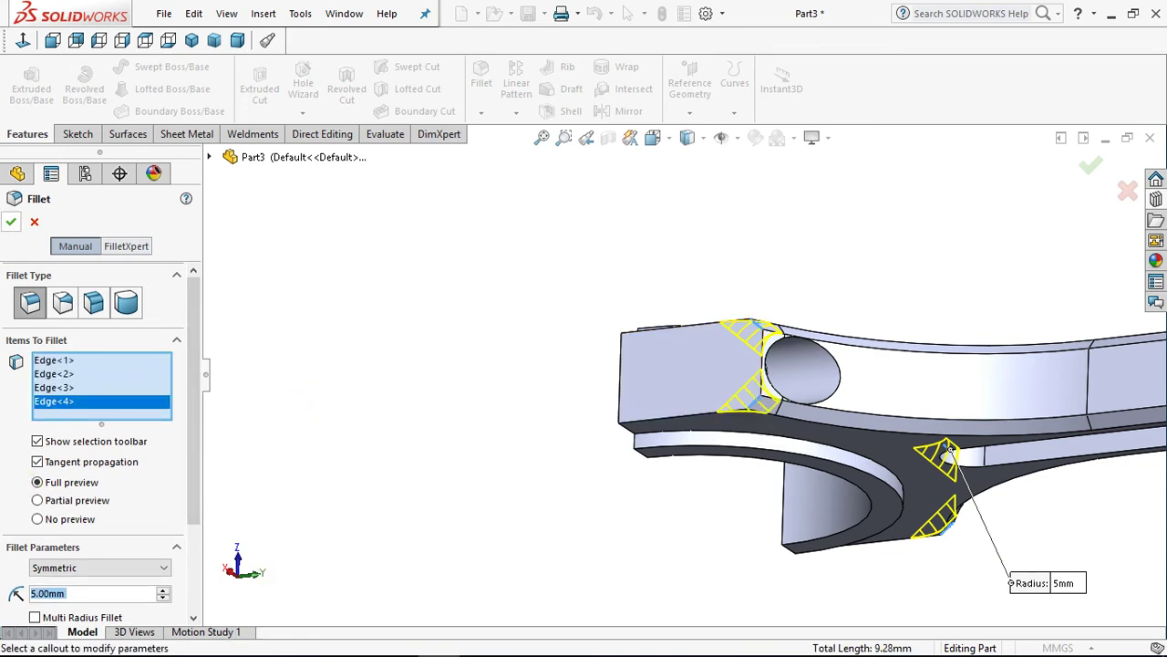
pyautogui.press('Return')
# Step: Examine the rounded shoulder corners and the whole rod from several angles
pyautogui.moveTo(554, 571); pyautogui.dragTo(456, 367, button='middle')
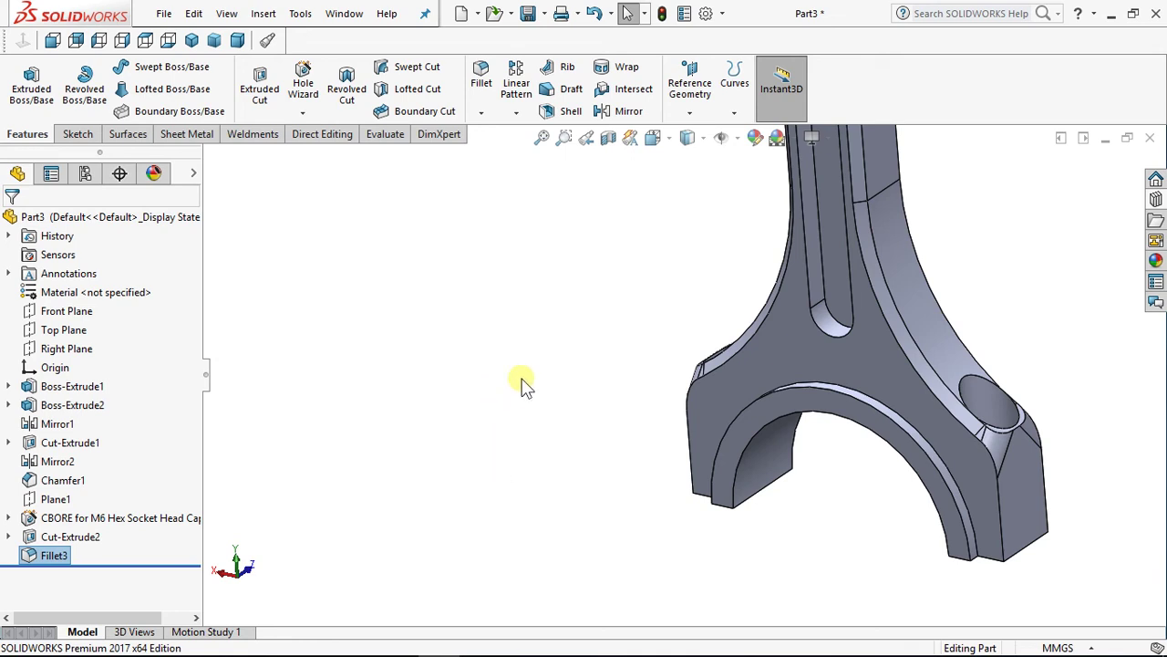
pyautogui.moveTo(566, 456); pyautogui.dragTo(529, 411, button='middle')
pyautogui.scroll(3, 545, 451)
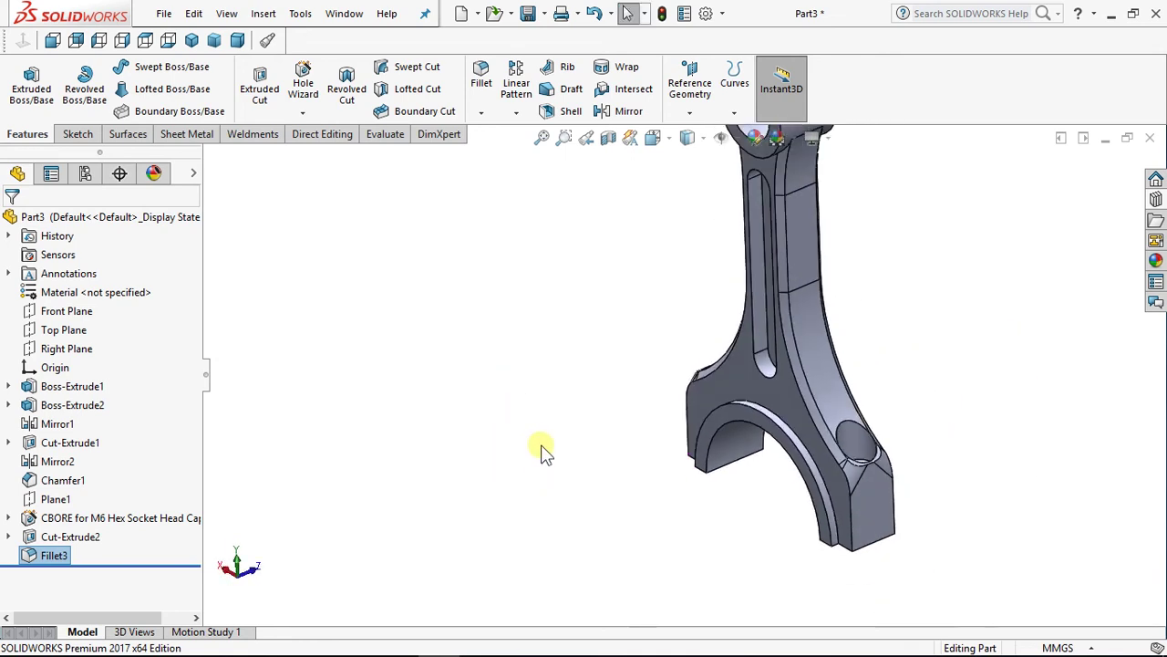
pyautogui.scroll(-2, 716, 285)
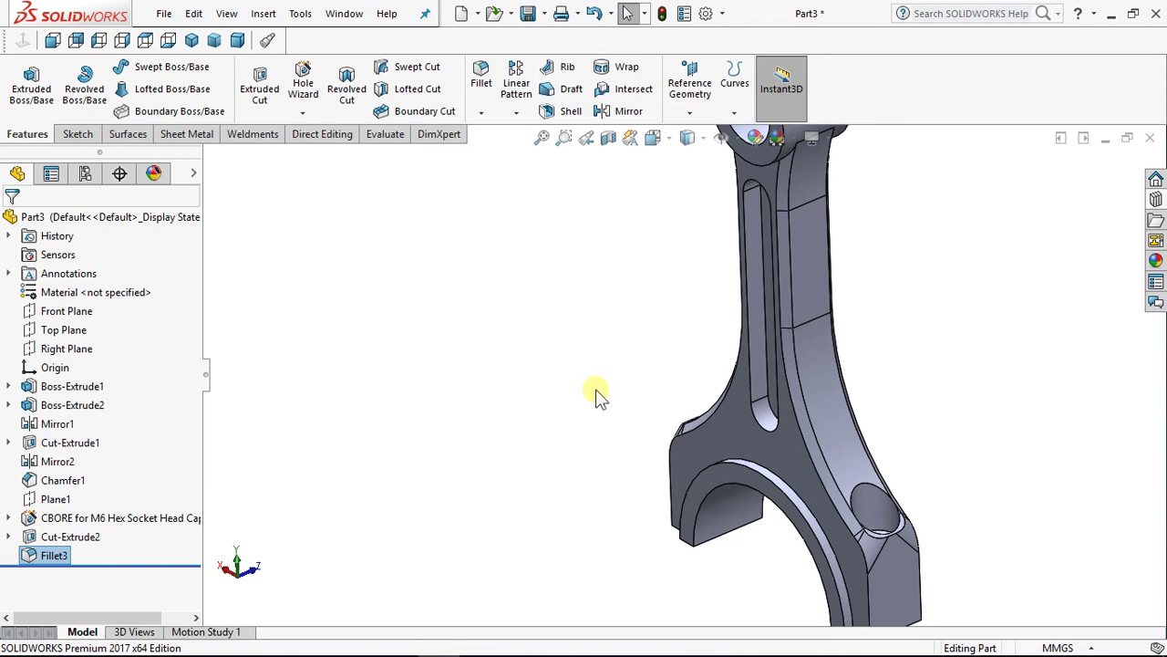
pyautogui.moveTo(589, 534); pyautogui.dragTo(608, 451, button='middle')
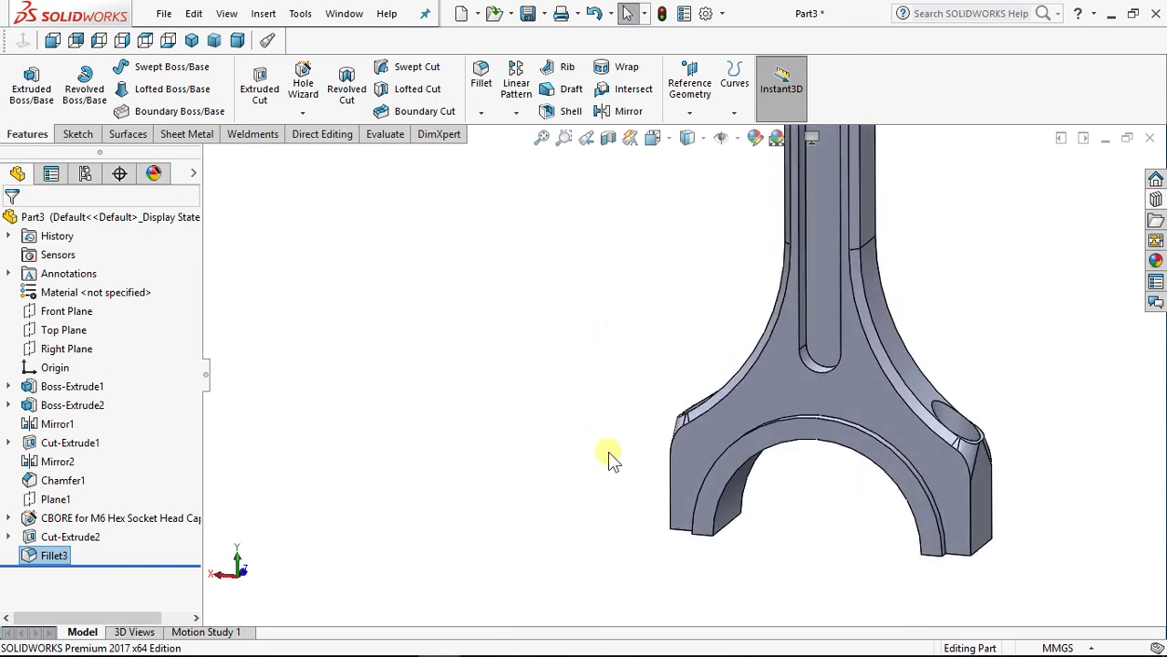
pyautogui.moveTo(599, 456); pyautogui.dragTo(396, 472, button='middle')
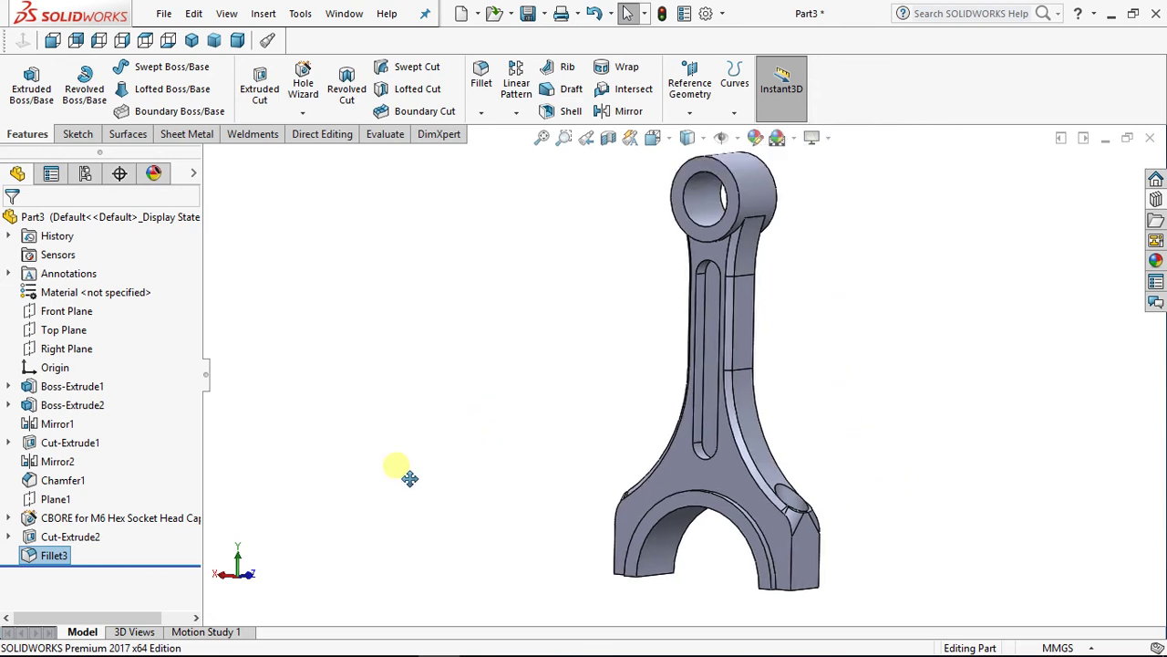
pyautogui.scroll(-2, 641, 315)
pyautogui.scroll(2, 602, 326)
pyautogui.moveTo(564, 339); pyautogui.dragTo(500, 342, button='middle')
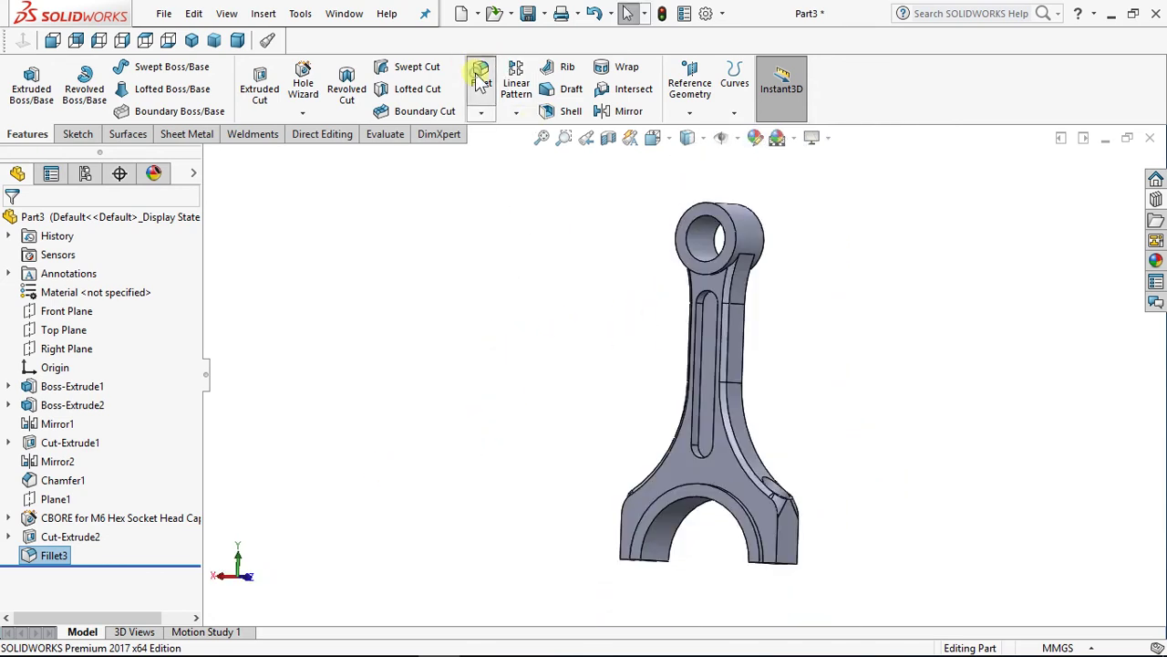
# Step: Start a fillet with a 4 mm radius and pick the outer edge chains along both sides of one face
pyautogui.press('Return')
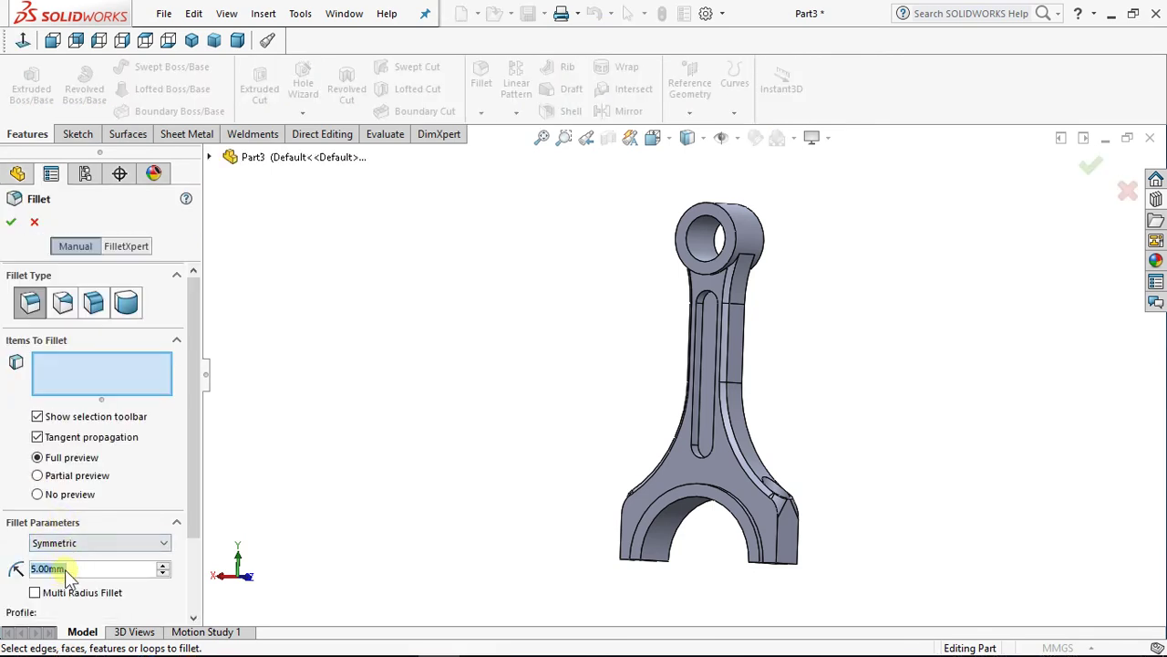
pyautogui.scroll(-1, 64, 569)
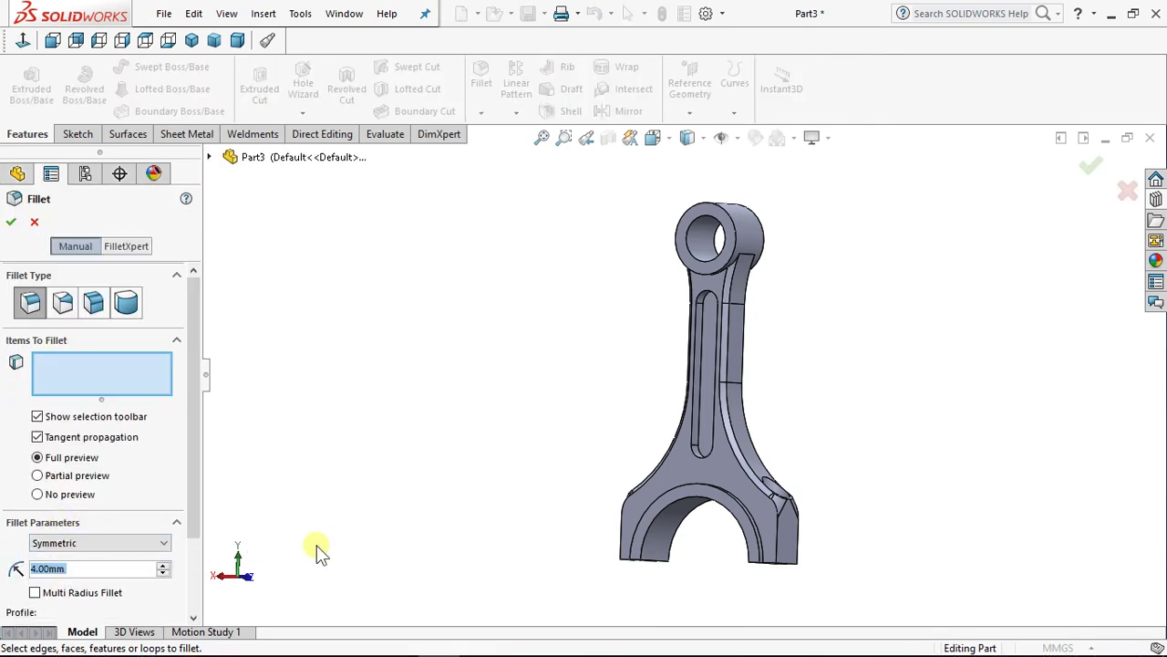
pyautogui.scroll(-1, 555, 472)
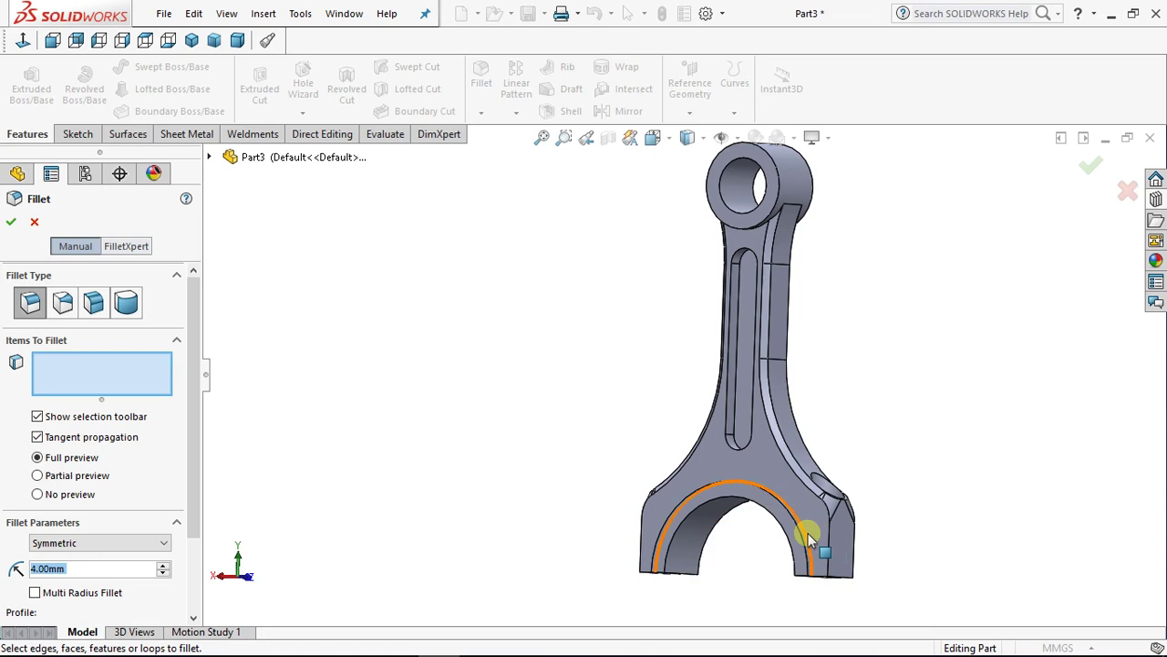
pyautogui.click(828, 538)
pyautogui.moveTo(519, 418); pyautogui.dragTo(622, 493, button='middle')
pyautogui.click(650, 476)
# Step: Add the two outer edge chains along the opposite face's shoulders and shank to the 4 mm fillet and apply it
pyautogui.moveTo(570, 416); pyautogui.dragTo(477, 410, button='middle')
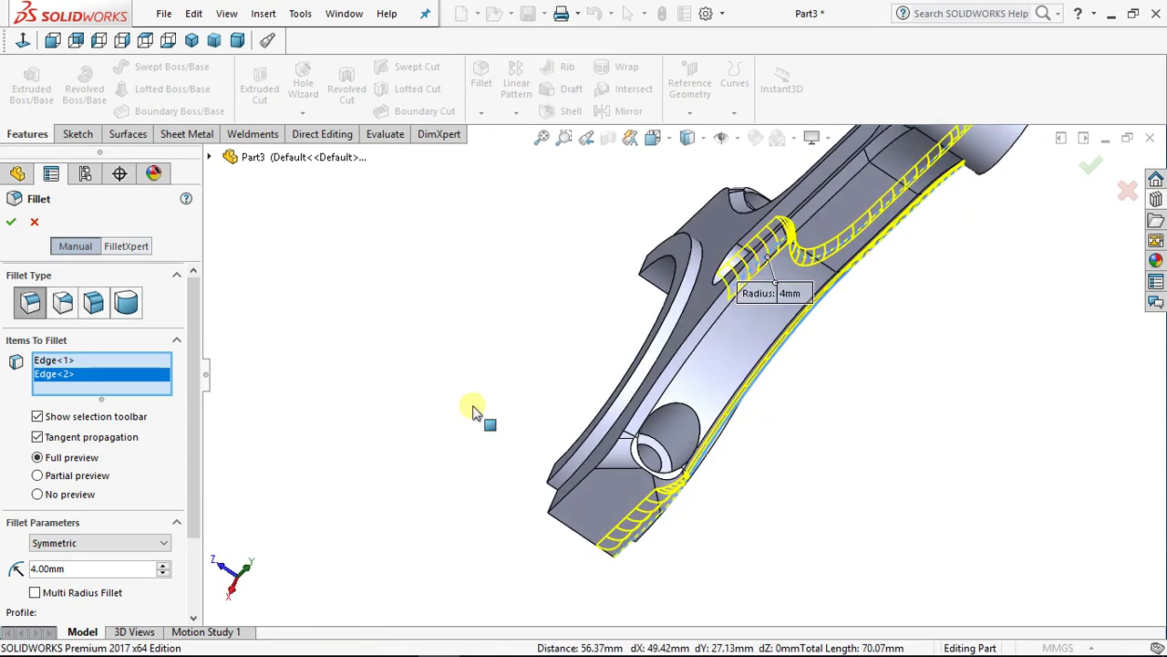
pyautogui.click(661, 395)
pyautogui.moveTo(574, 365); pyautogui.dragTo(547, 237, button='middle')
pyautogui.scroll(-3, 542, 219)
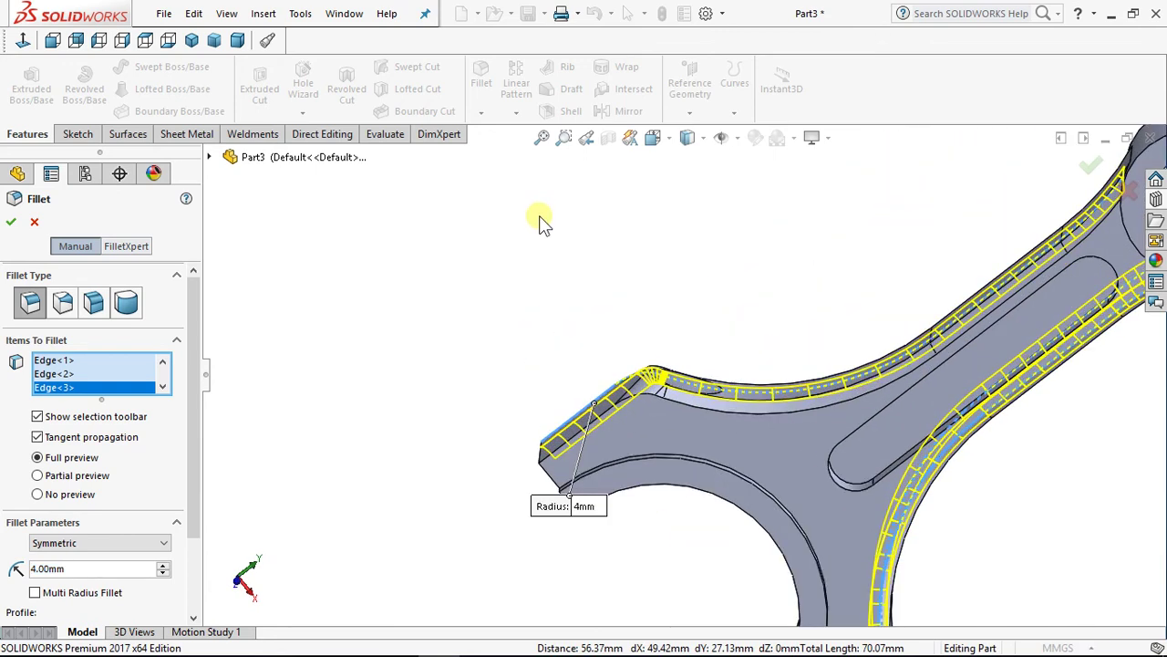
pyautogui.scroll(3, 617, 273)
pyautogui.moveTo(618, 274); pyautogui.dragTo(685, 468, button='middle')
pyautogui.scroll(-5, 699, 391)
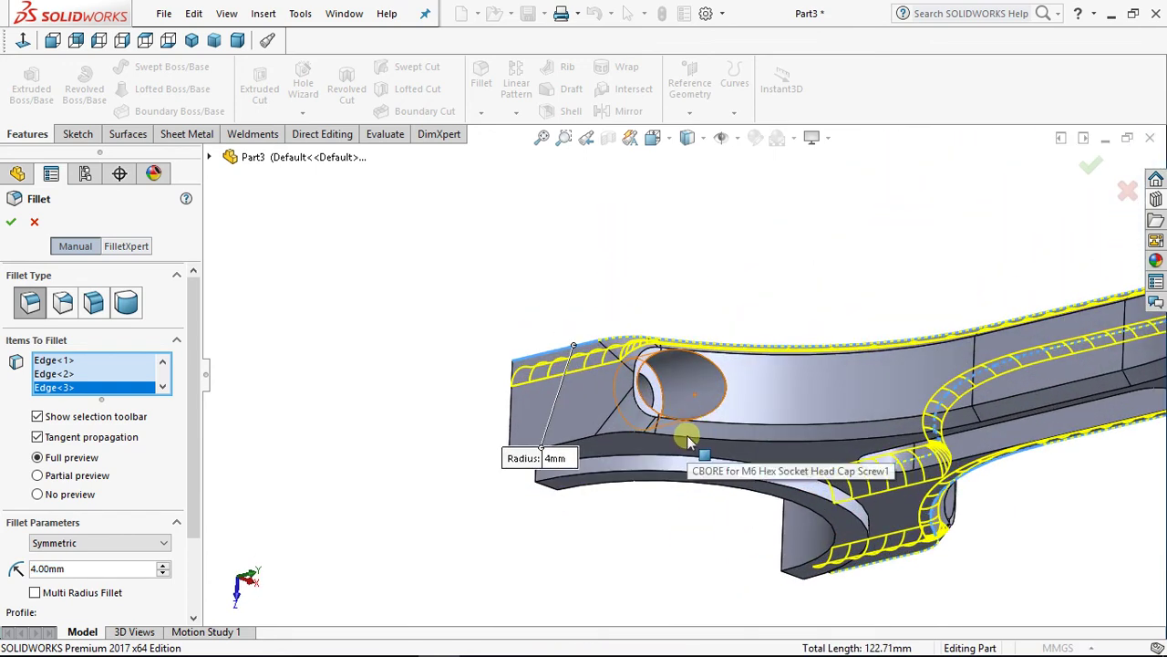
pyautogui.click(691, 441)
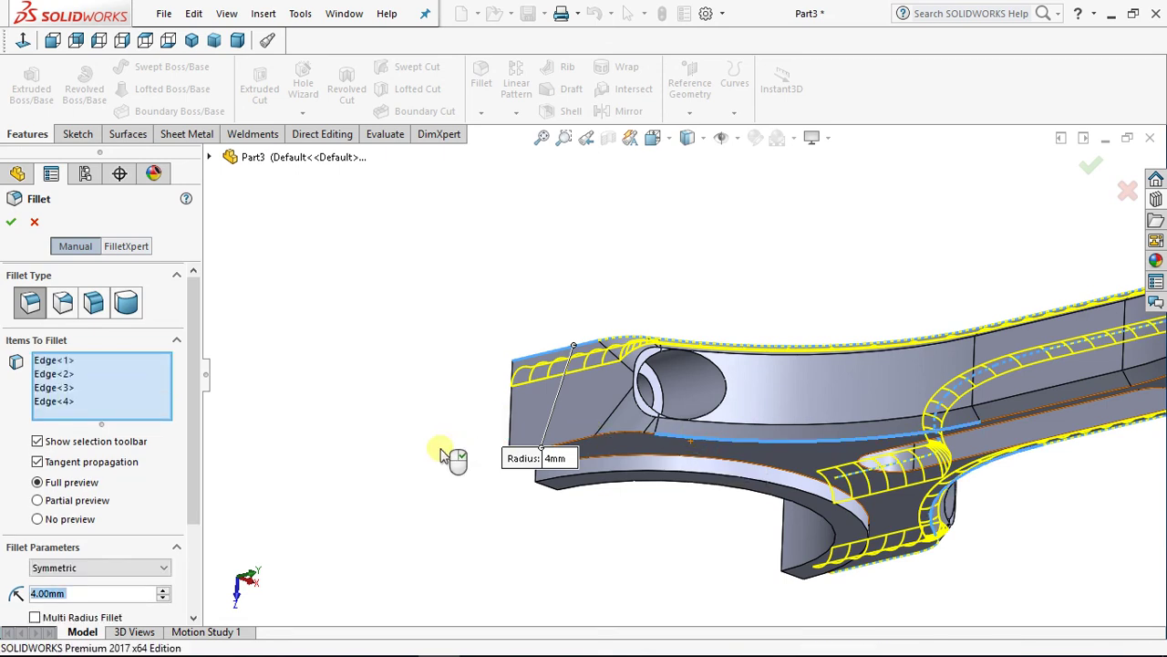
pyautogui.scroll(3, 447, 459)
pyautogui.moveTo(462, 464); pyautogui.dragTo(433, 299, button='middle')
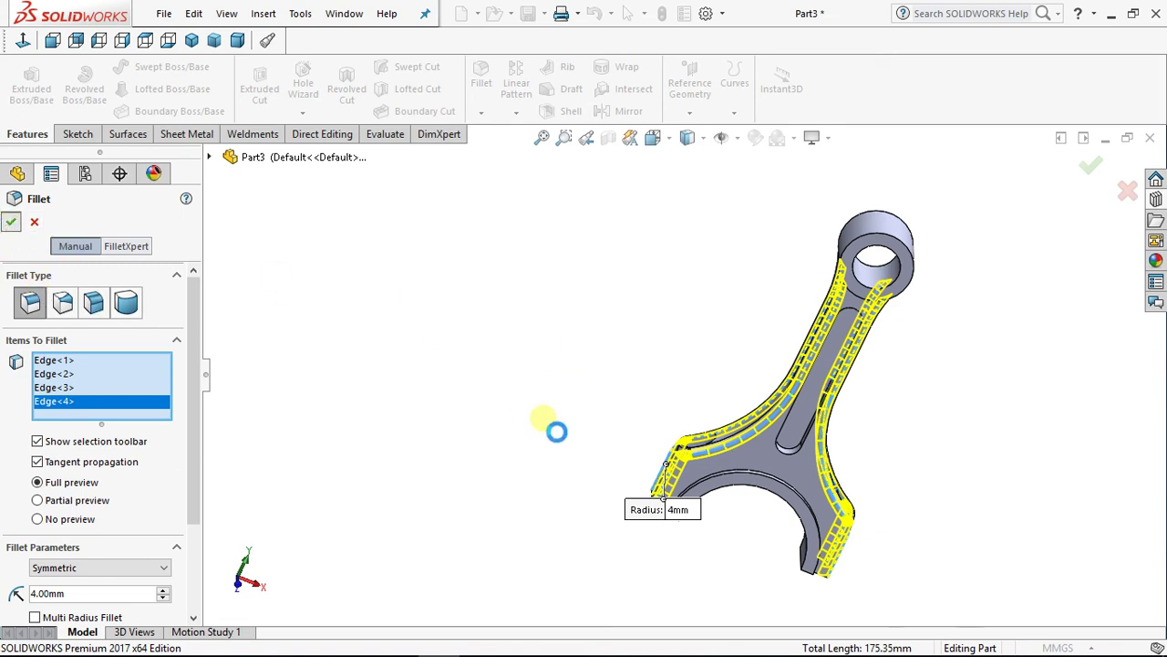
pyautogui.rightClick(544, 418)
# Step: Start a fillet with a 3 mm radius and pick the arc edge around the big-end bore on both faces
pyautogui.moveTo(536, 451); pyautogui.dragTo(812, 567, button='middle')
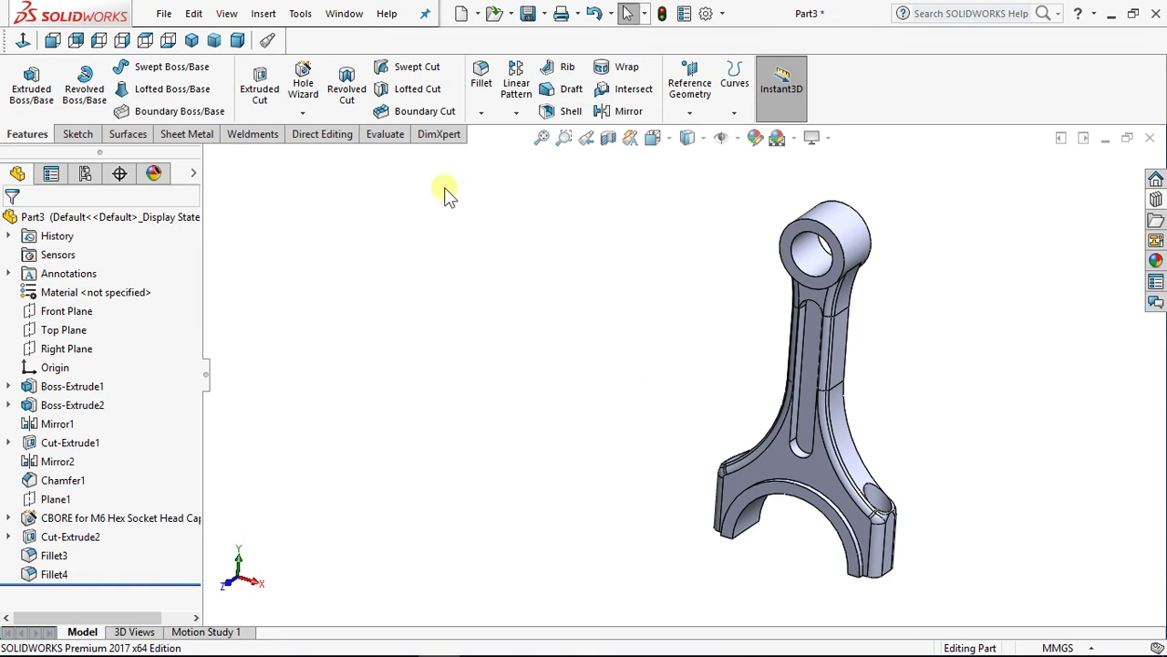
pyautogui.click(482, 84)
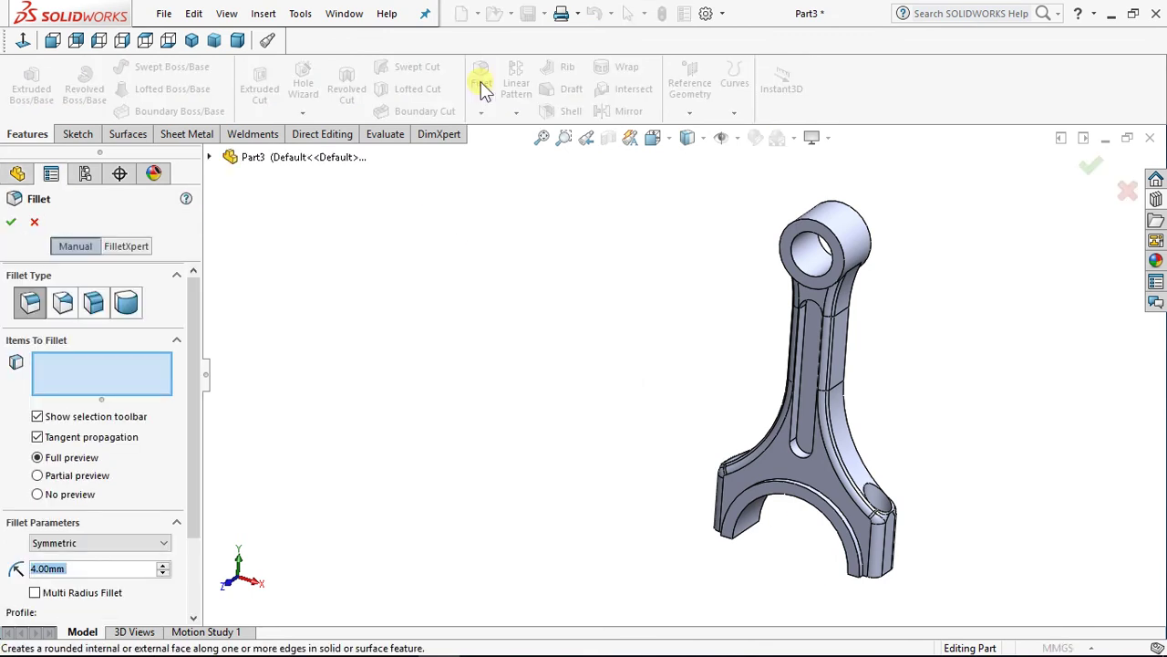
pyautogui.write('3')
pyautogui.press('Return')
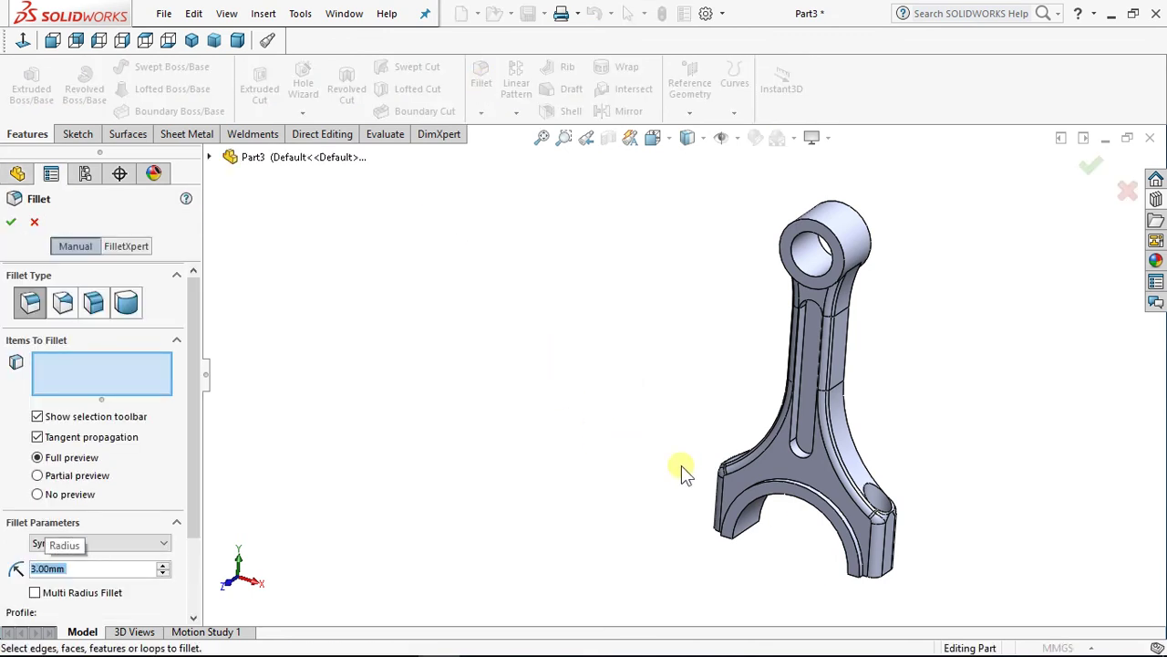
pyautogui.scroll(-3, 872, 489)
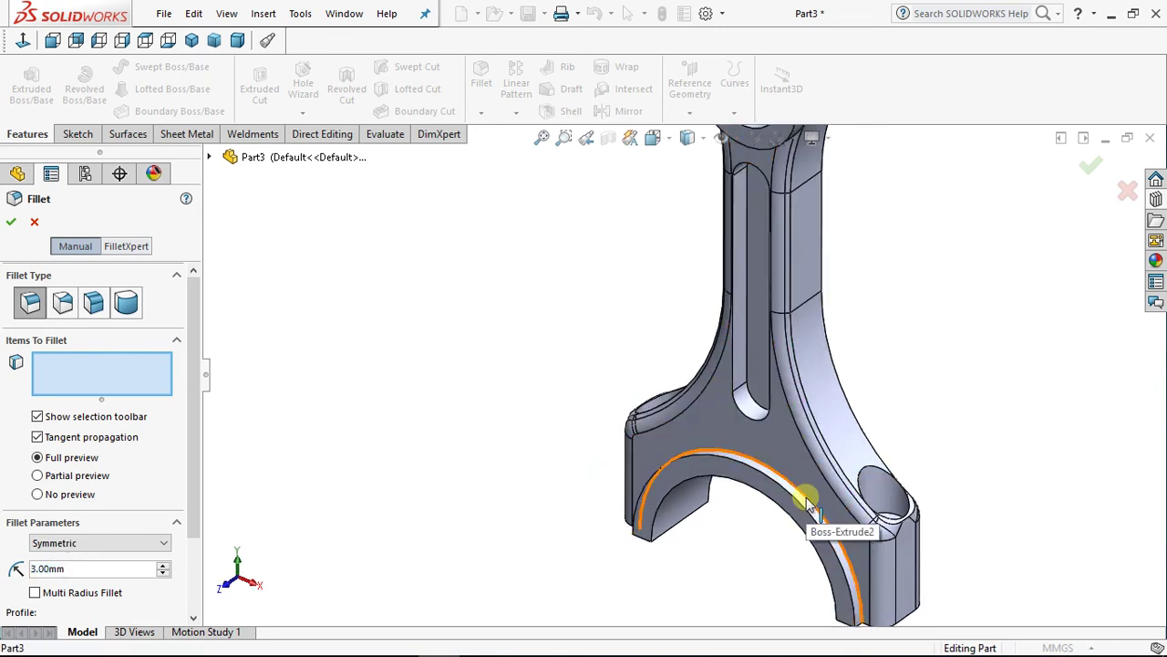
pyautogui.click(808, 506)
pyautogui.moveTo(683, 435); pyautogui.dragTo(800, 366, button='middle')
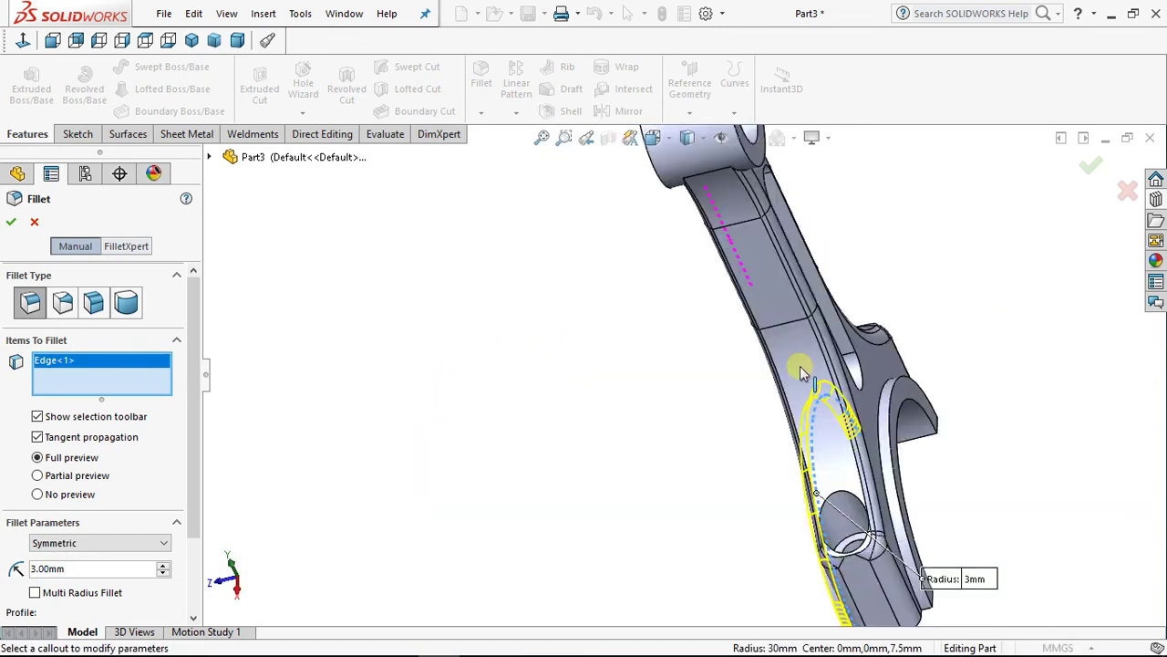
pyautogui.click(884, 397)
# Step: Add the shank slot edges on both faces to the 3 mm fillet and apply it
pyautogui.moveTo(884, 397); pyautogui.dragTo(292, 456, button='middle')
pyautogui.scroll(-2, 794, 340)
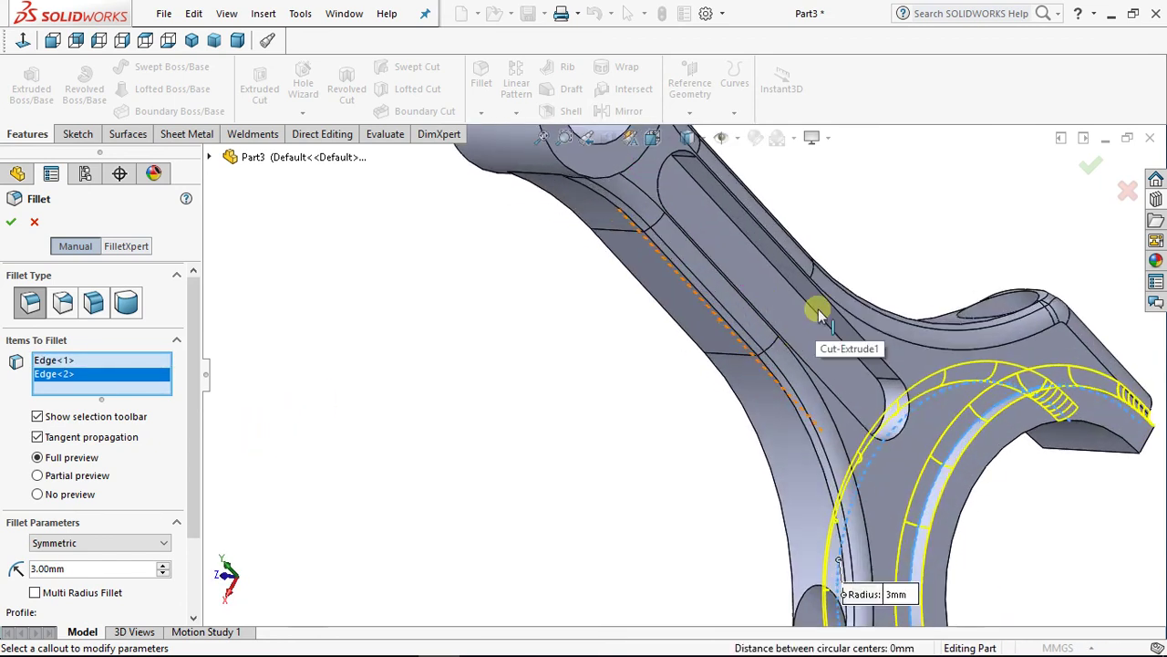
pyautogui.click(812, 307)
pyautogui.moveTo(611, 456); pyautogui.dragTo(632, 401, button='middle')
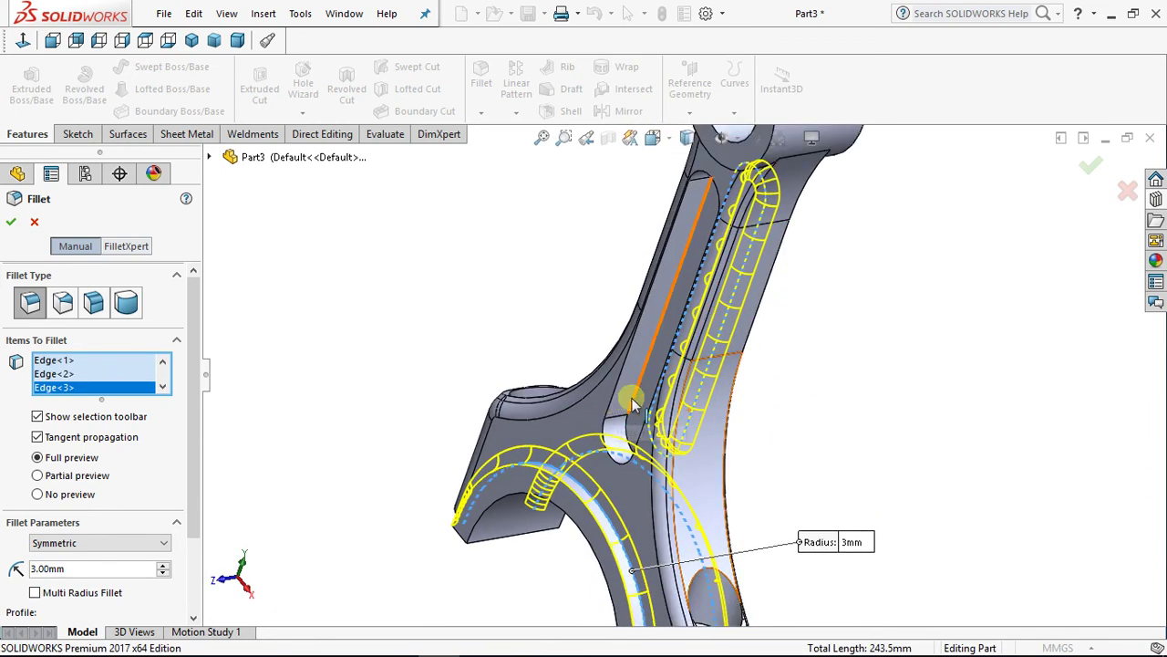
pyautogui.click(632, 401)
pyautogui.scroll(4, 508, 338)
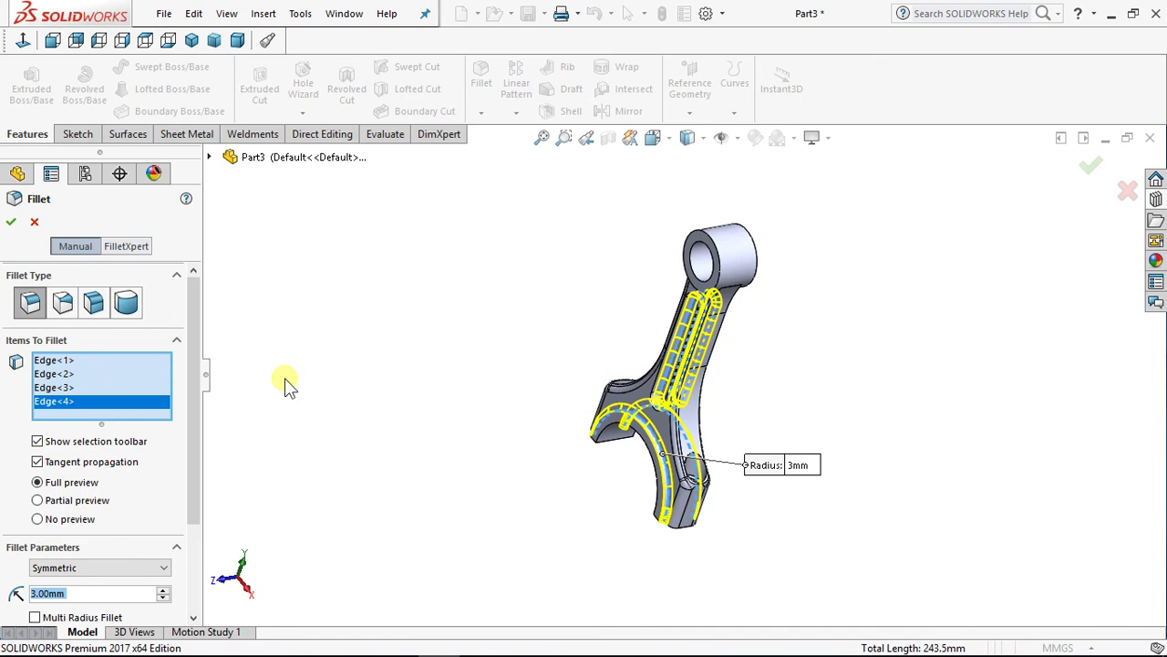
pyautogui.click(11, 223)
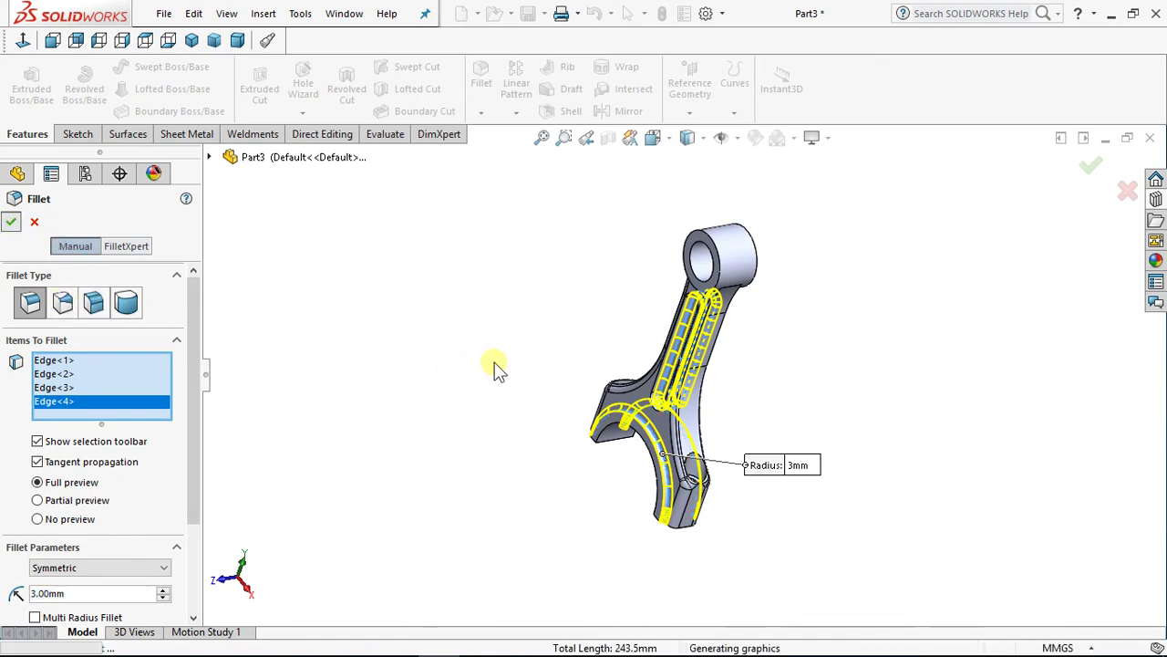
# Step: Start a fillet with a 0.2 mm radius and pick the two arc edges around the big-end bore on one face
pyautogui.moveTo(547, 294); pyautogui.dragTo(620, 357, button='middle')
pyautogui.scroll(-4, 666, 345)
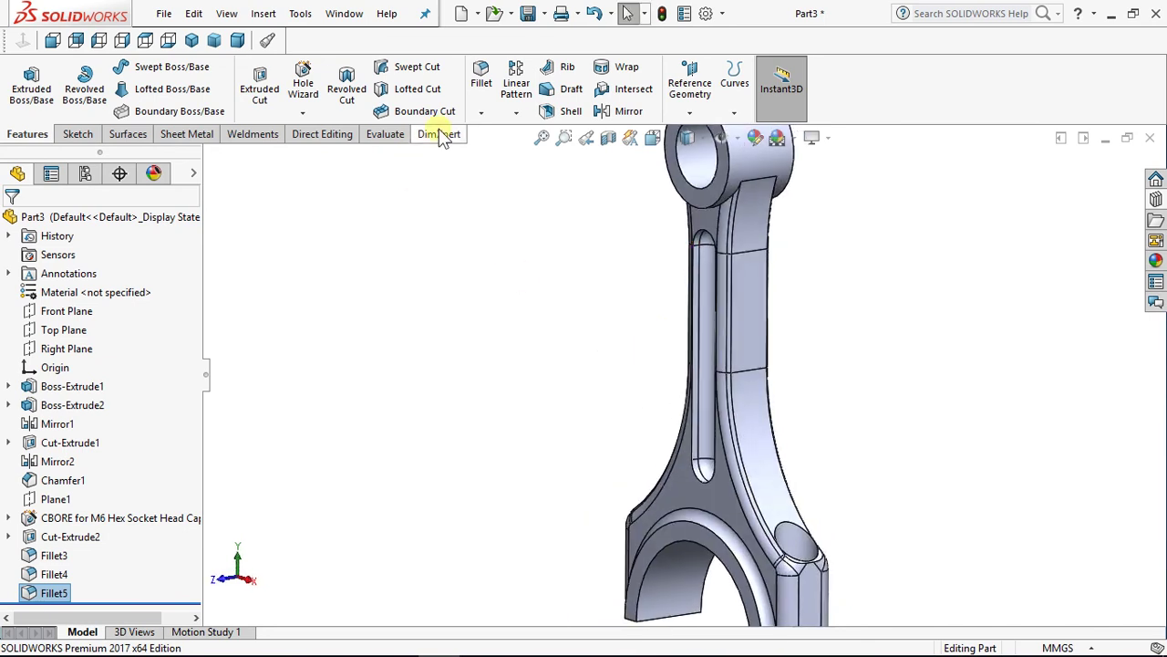
pyautogui.click(482, 77)
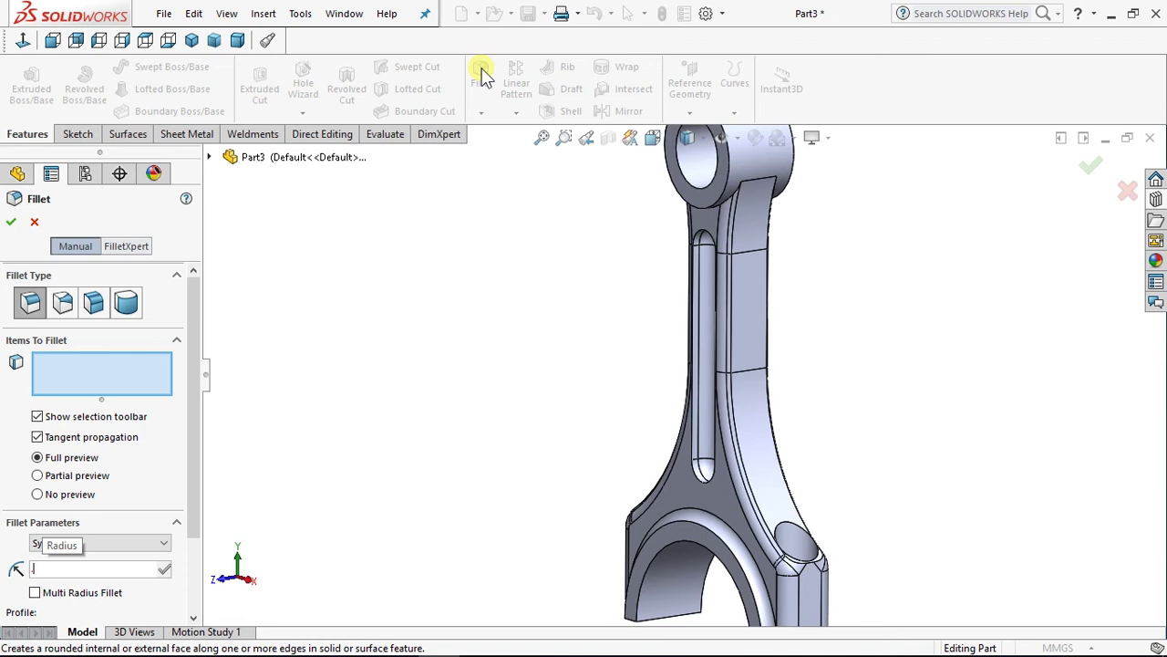
pyautogui.write('.2')
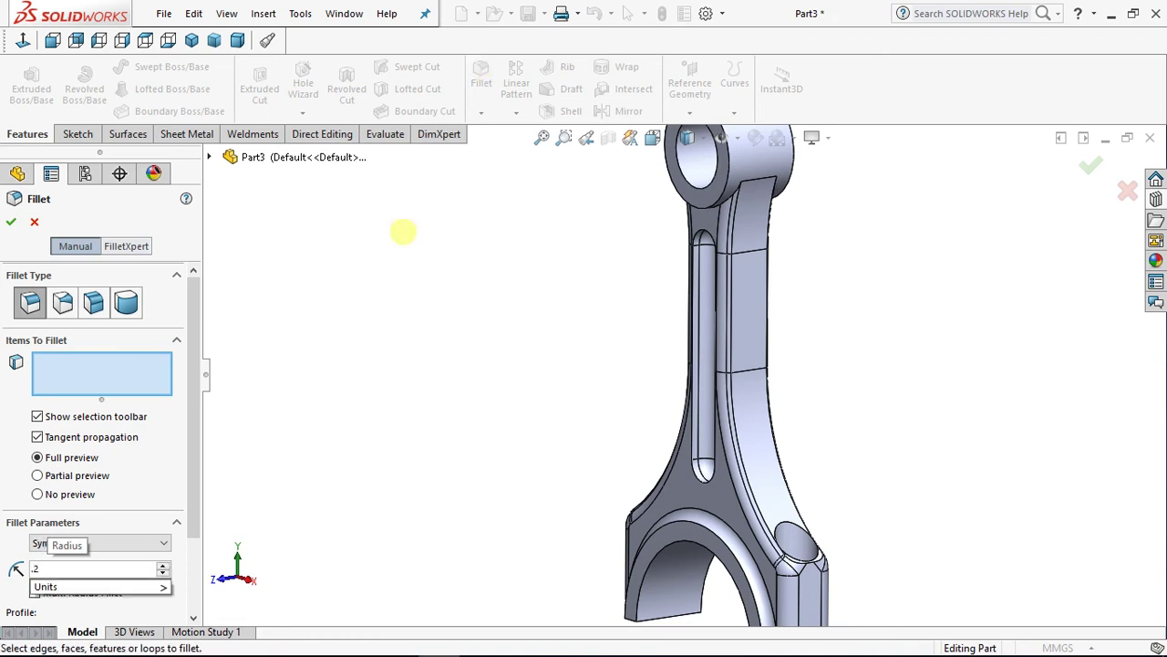
pyautogui.press('BackSpace')
pyautogui.press('BackSpace')
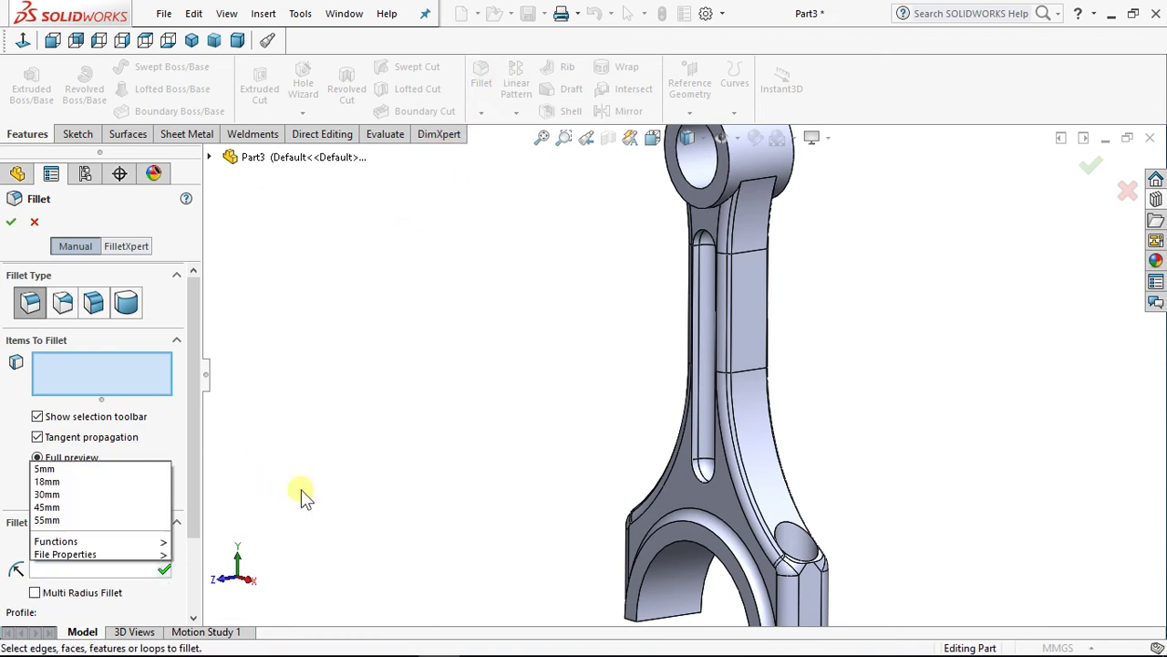
pyautogui.click(298, 483)
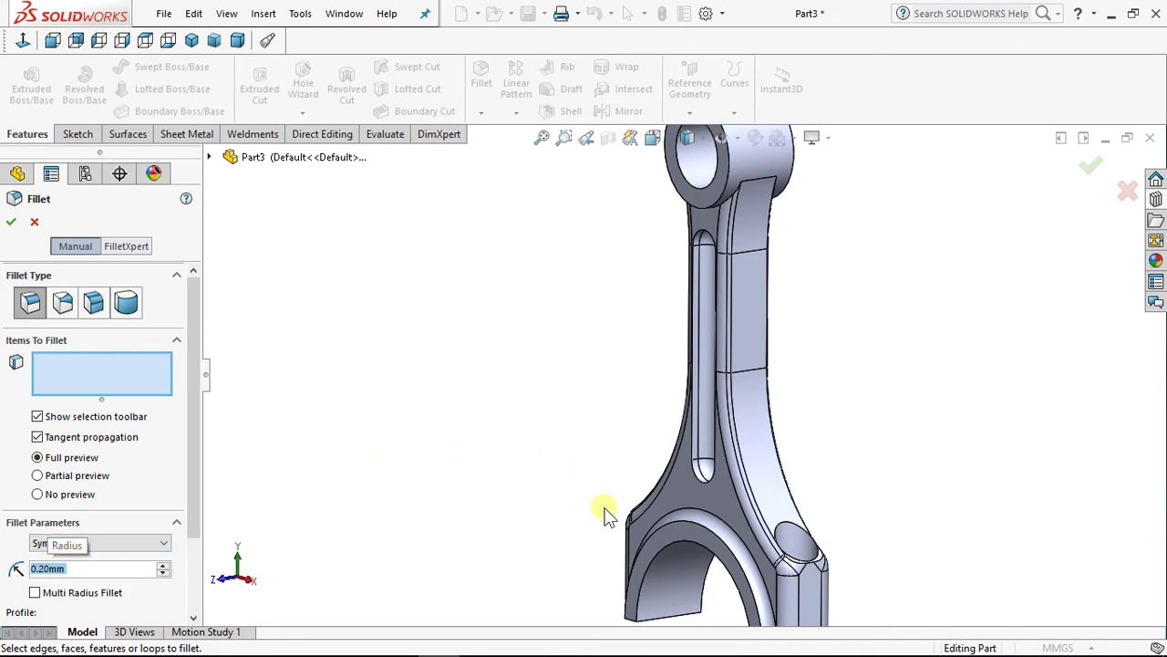
pyautogui.scroll(-5, 704, 519)
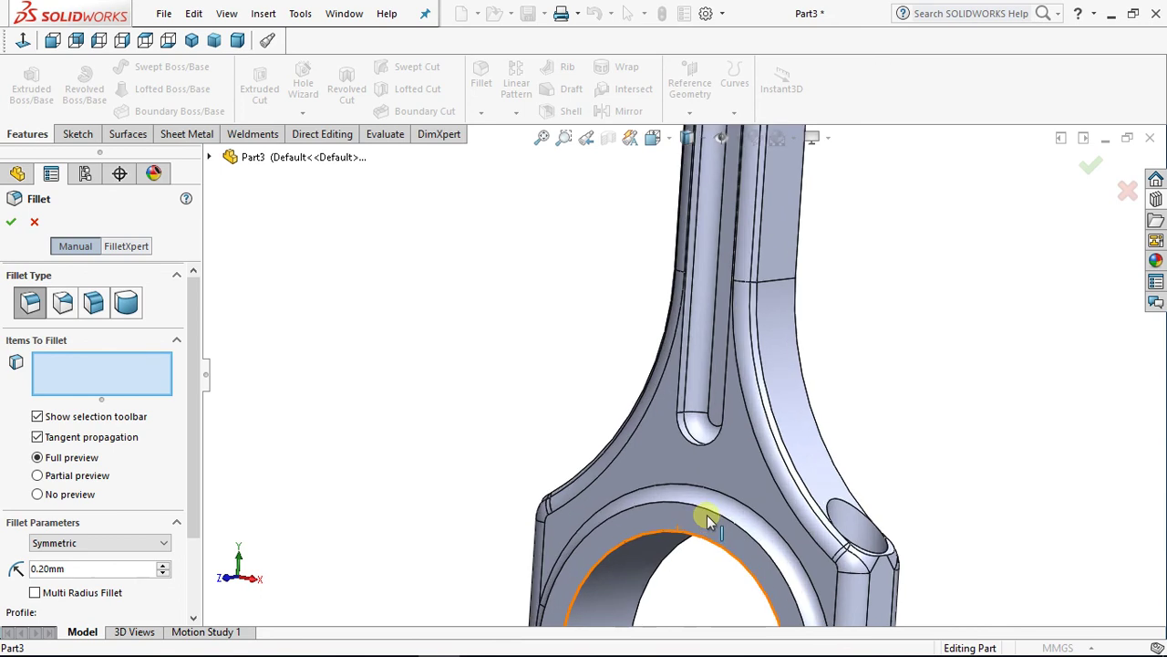
pyautogui.click(712, 518)
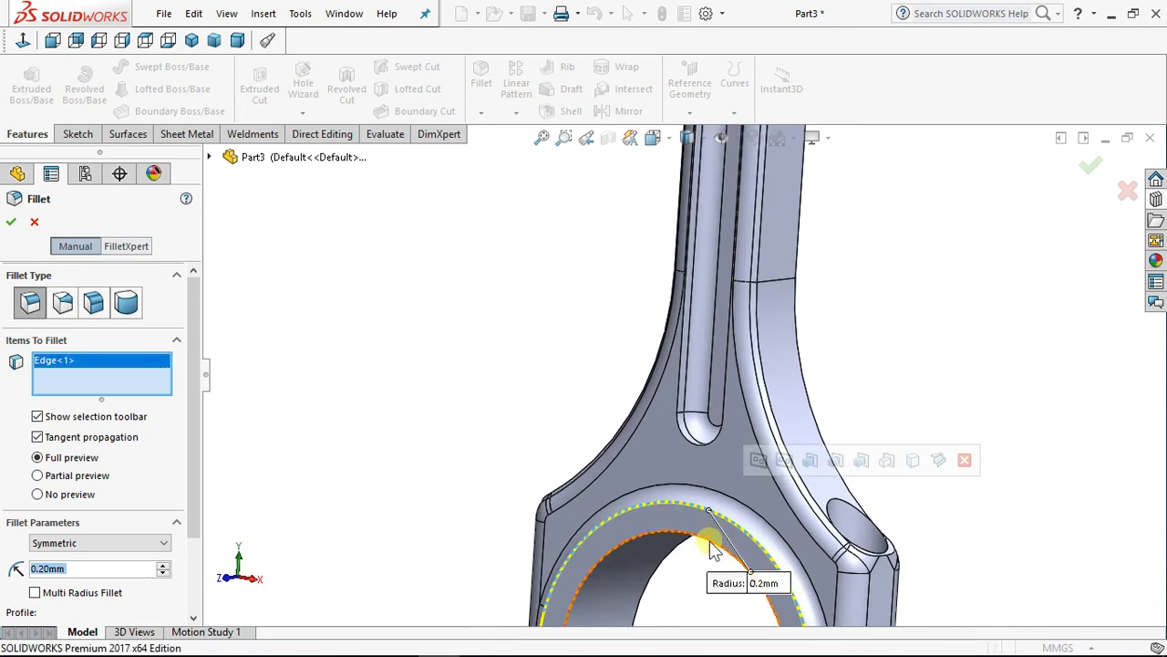
pyautogui.click(583, 447)
# Step: Add the two matching big-end bore arc edges on the opposite face to the 0.2 mm fillet
pyautogui.moveTo(584, 447); pyautogui.dragTo(627, 418, button='middle')
pyautogui.scroll(-4, 627, 418)
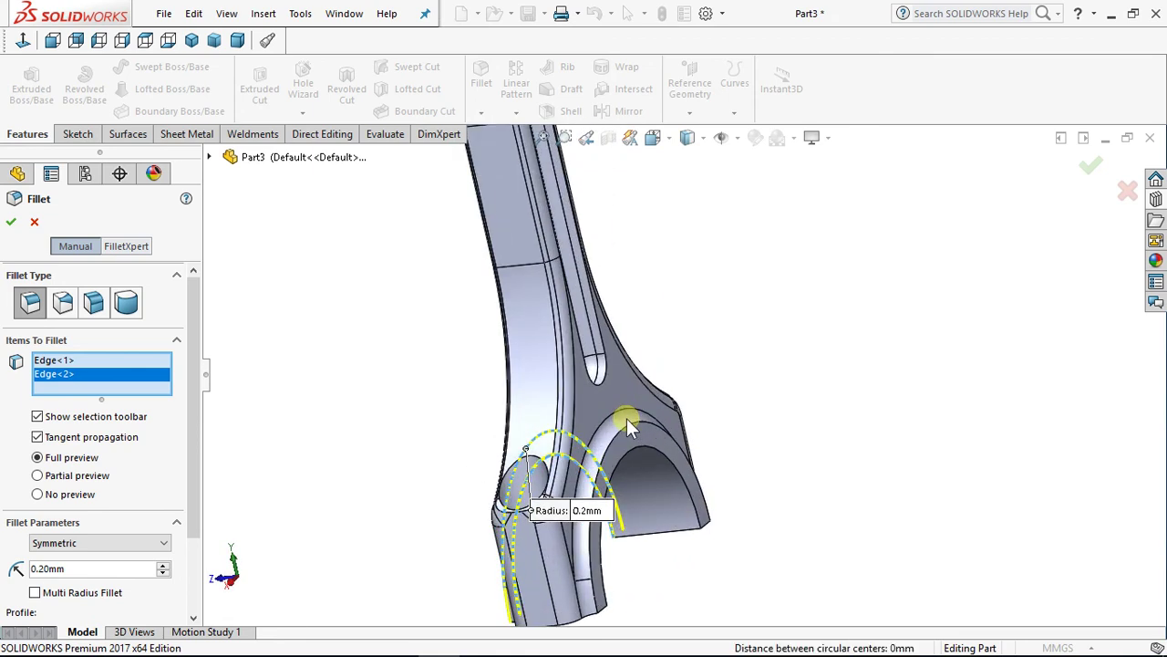
pyautogui.click(641, 422)
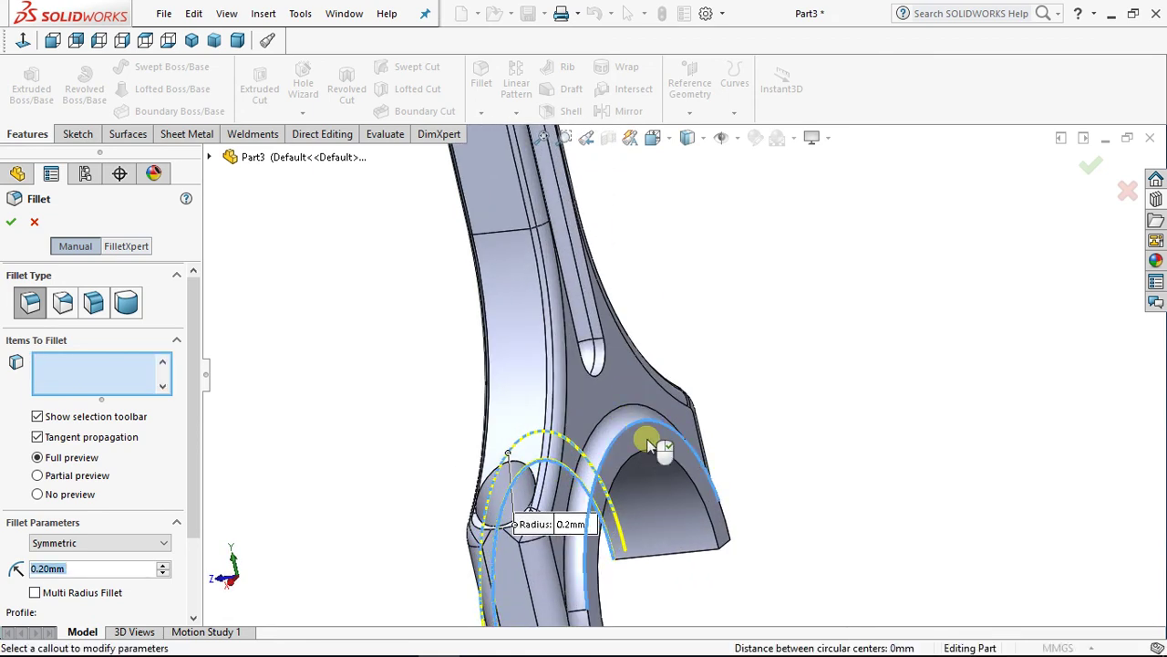
pyautogui.click(655, 454)
# Step: Add the outer edges of the shank slots on both faces to the 0.2 mm fillet
pyautogui.moveTo(521, 369); pyautogui.dragTo(564, 406, button='middle')
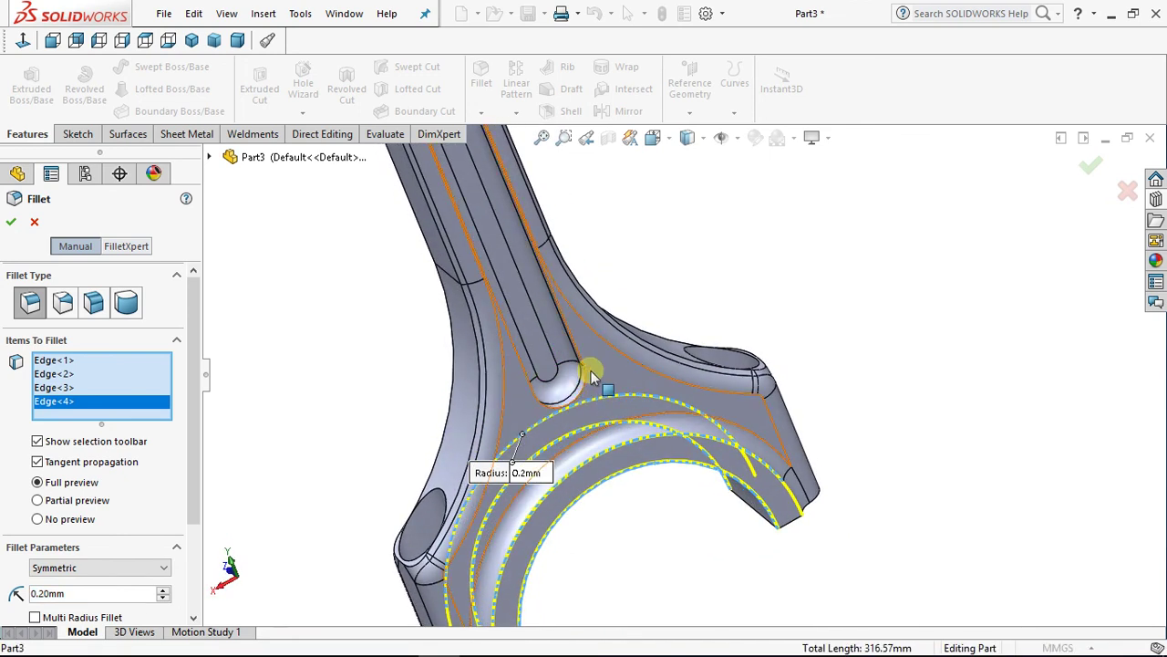
pyautogui.scroll(-2, 599, 363)
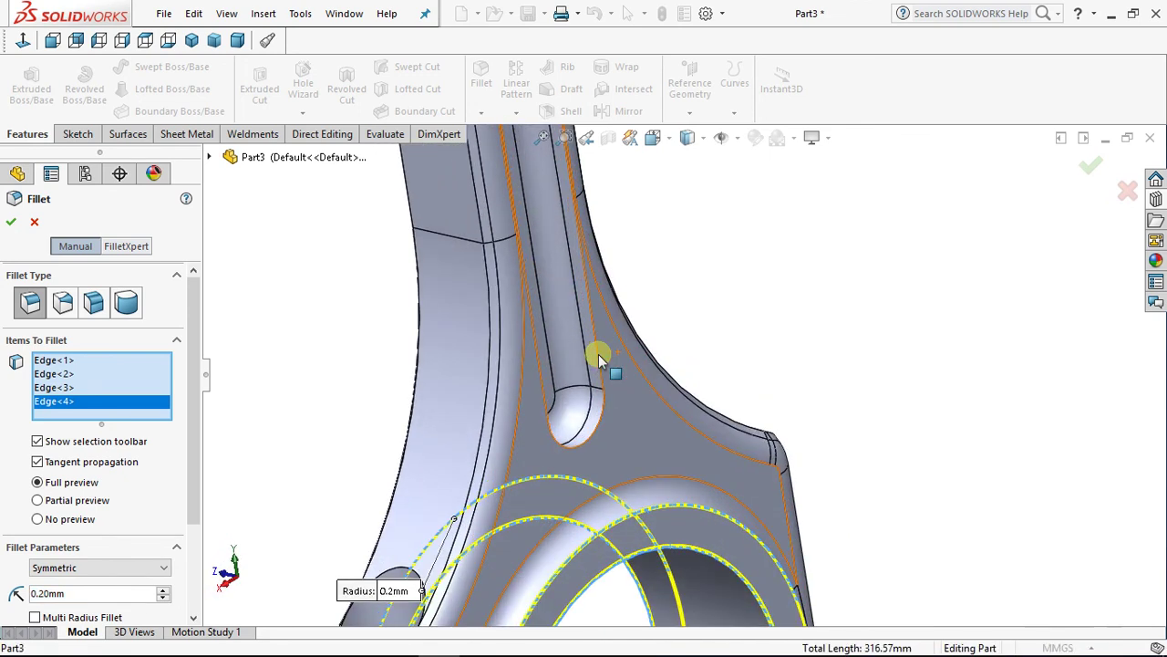
pyautogui.click(604, 408)
pyautogui.moveTo(210, 310); pyautogui.dragTo(591, 410, button='middle')
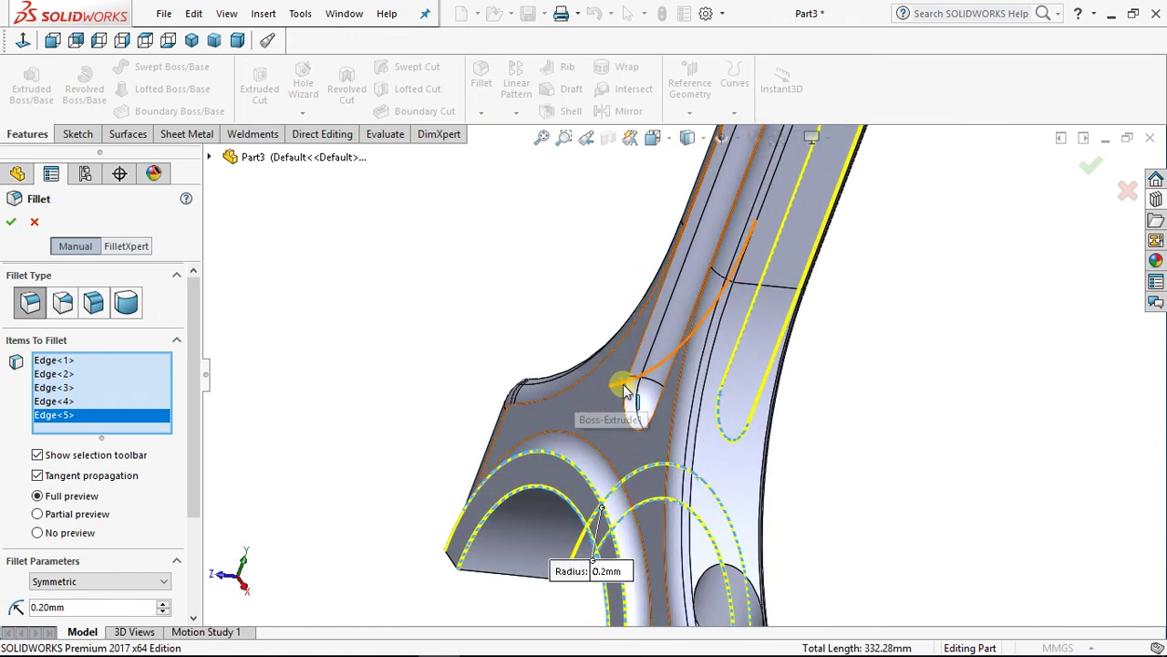
pyautogui.click(625, 392)
pyautogui.scroll(6, 511, 357)
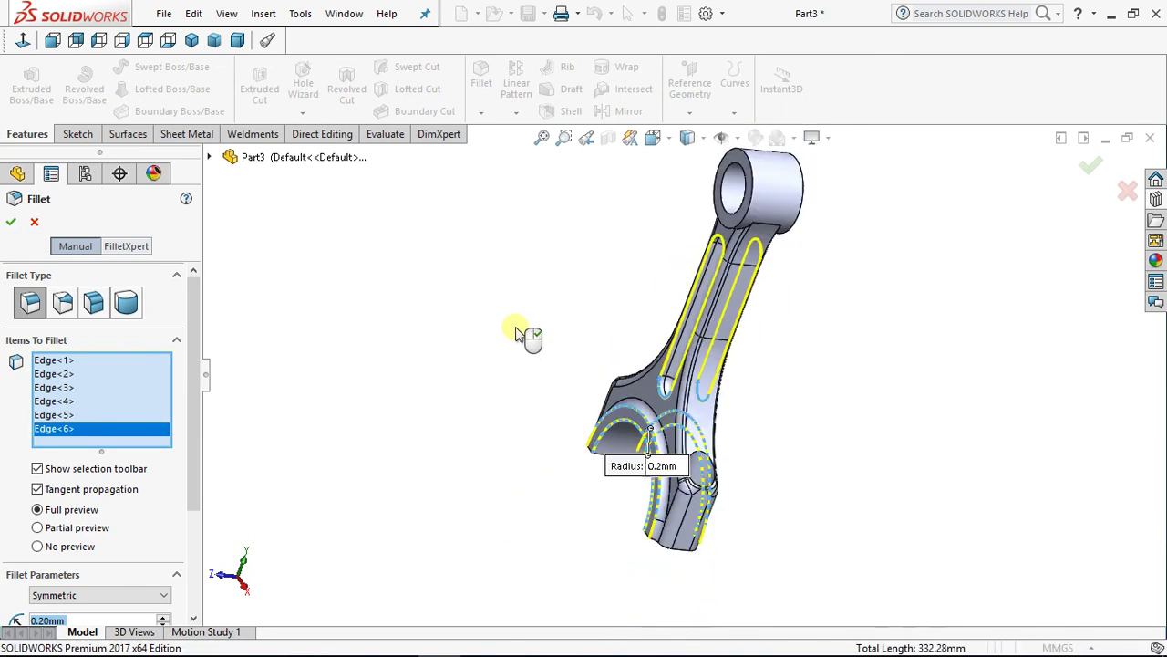
pyautogui.scroll(-5, 645, 270)
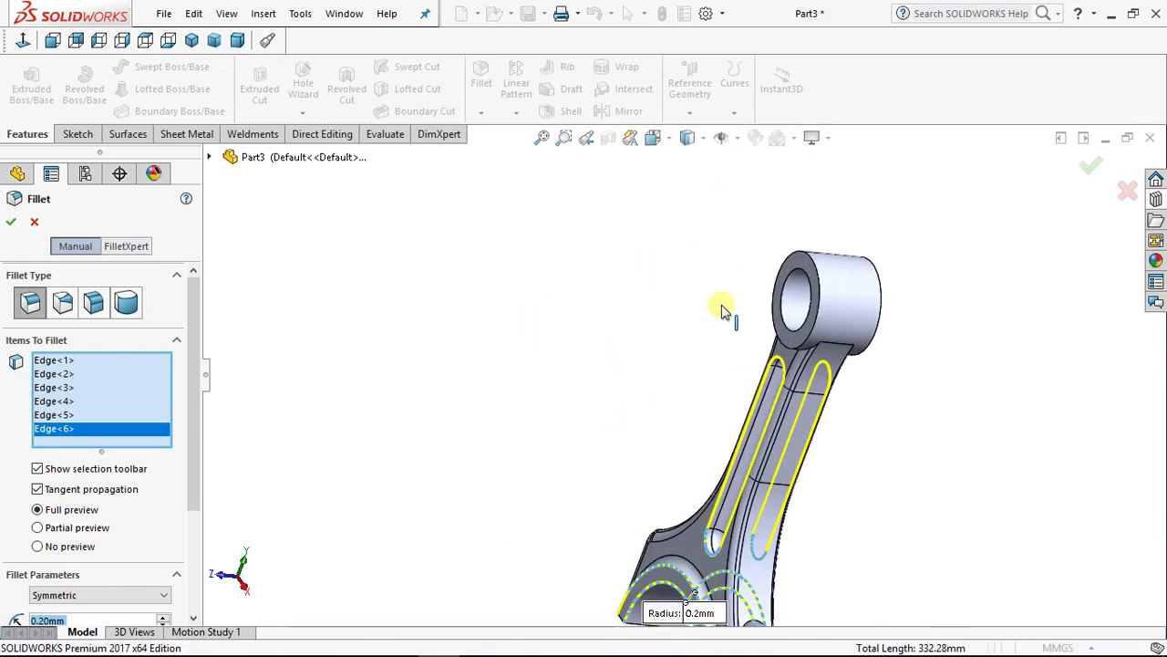
pyautogui.click(797, 346)
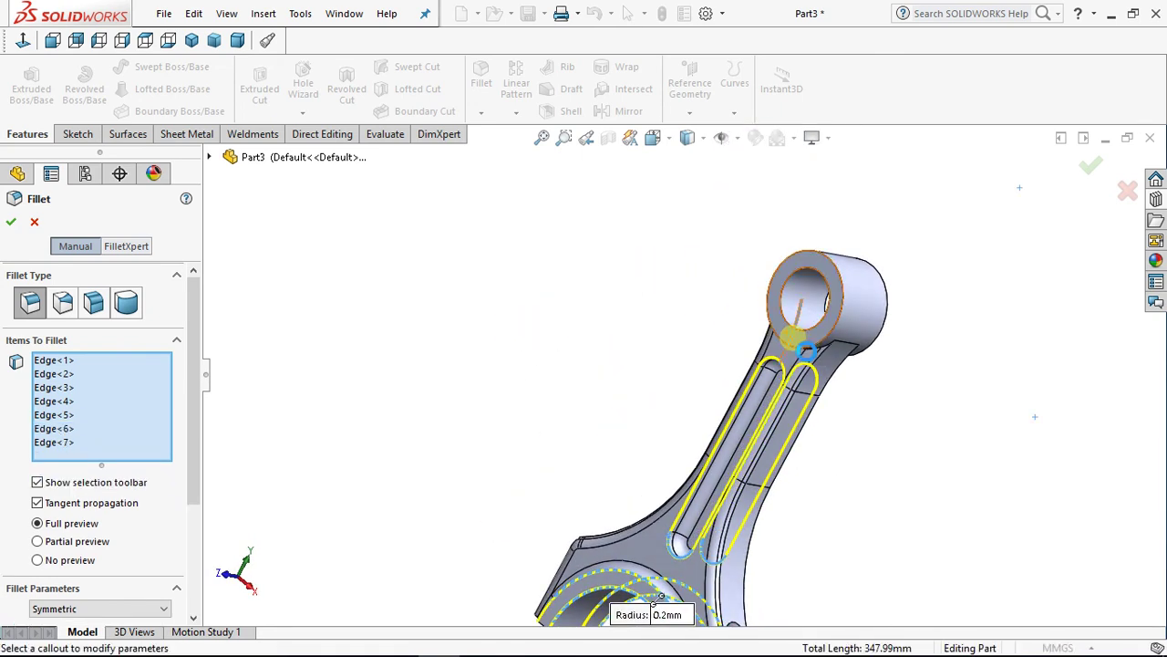
pyautogui.click(794, 344)
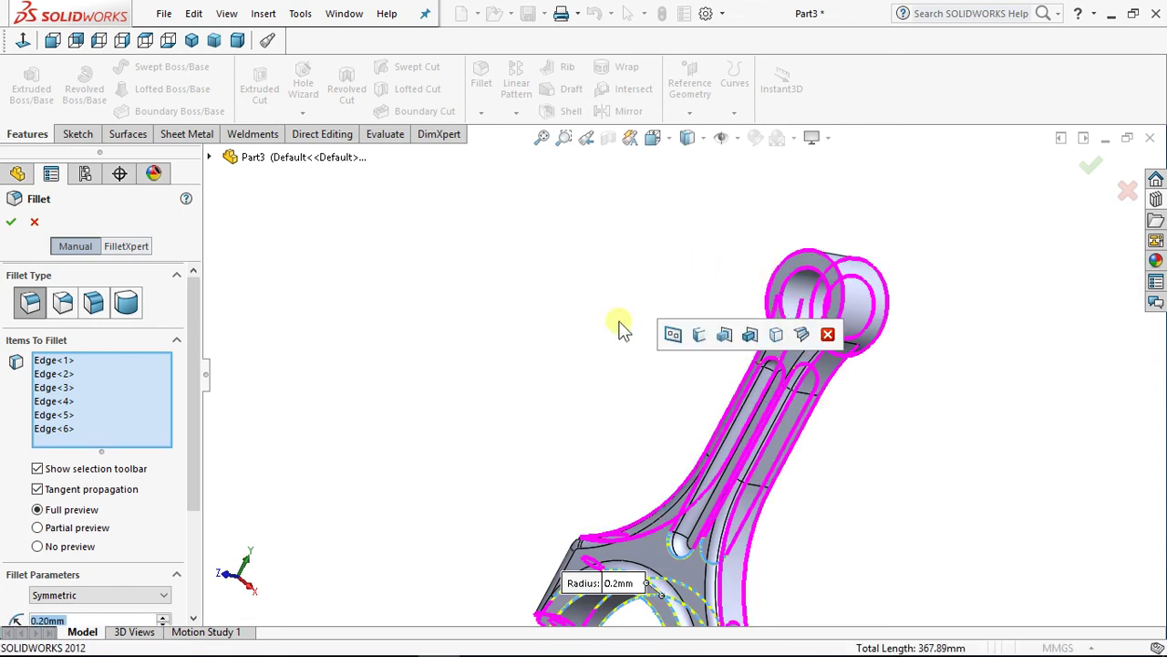
# Step: Add both ring-shaped end faces of the small-end boss to the 0.2 mm fillet and apply it
pyautogui.scroll(-4, 539, 380)
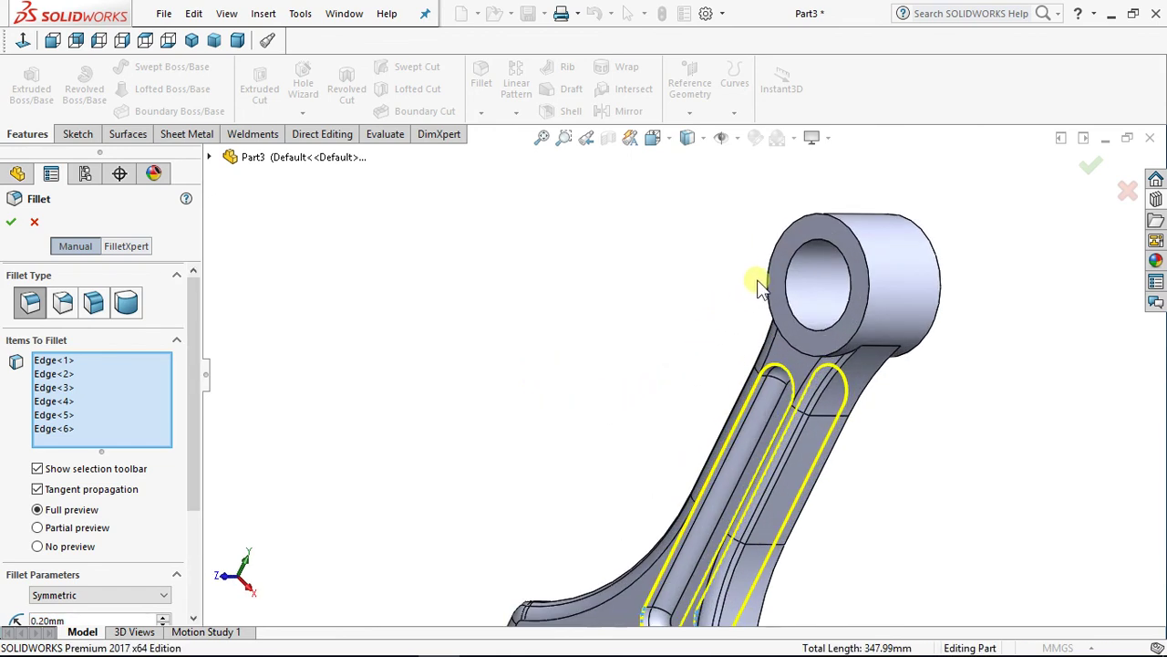
pyautogui.click(811, 226)
pyautogui.moveTo(608, 274); pyautogui.dragTo(533, 264, button='middle')
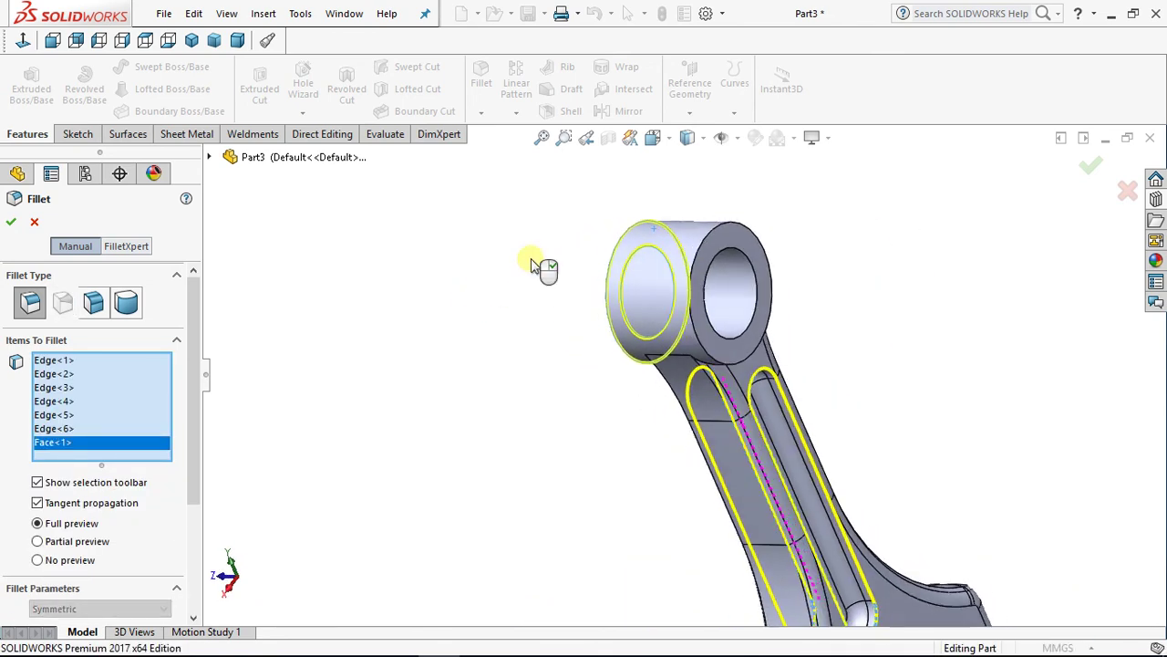
pyautogui.click(719, 235)
pyautogui.moveTo(495, 464); pyautogui.dragTo(500, 415, button='middle')
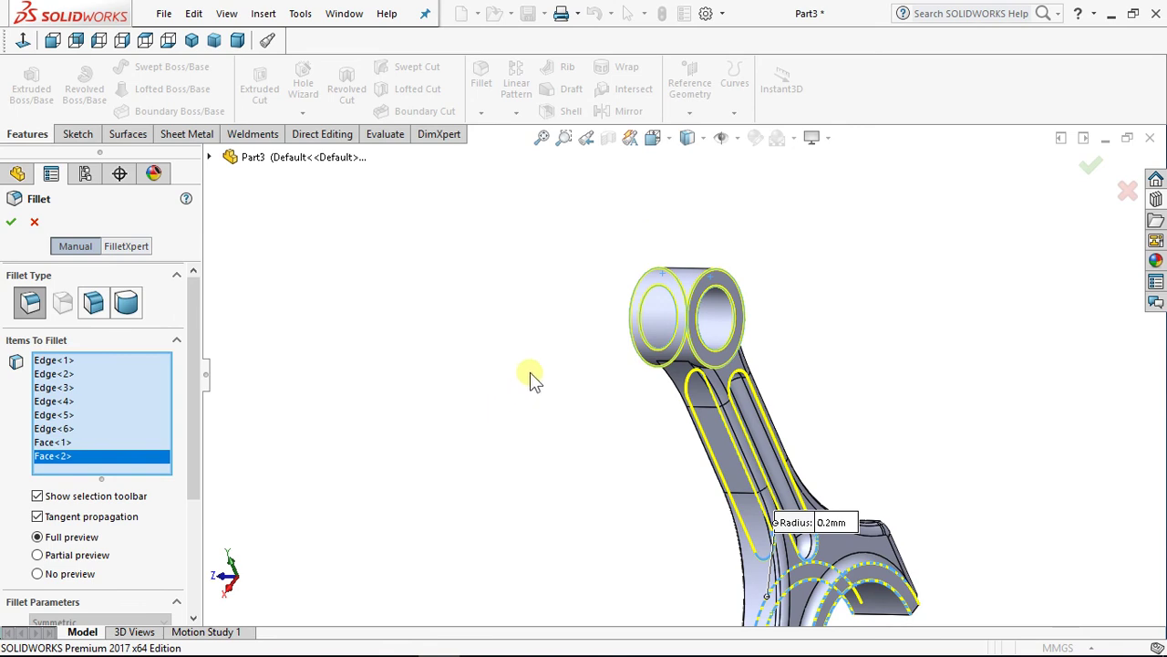
pyautogui.scroll(3, 553, 386)
pyautogui.moveTo(553, 385); pyautogui.dragTo(541, 490, button='middle')
pyautogui.scroll(-5, 763, 550)
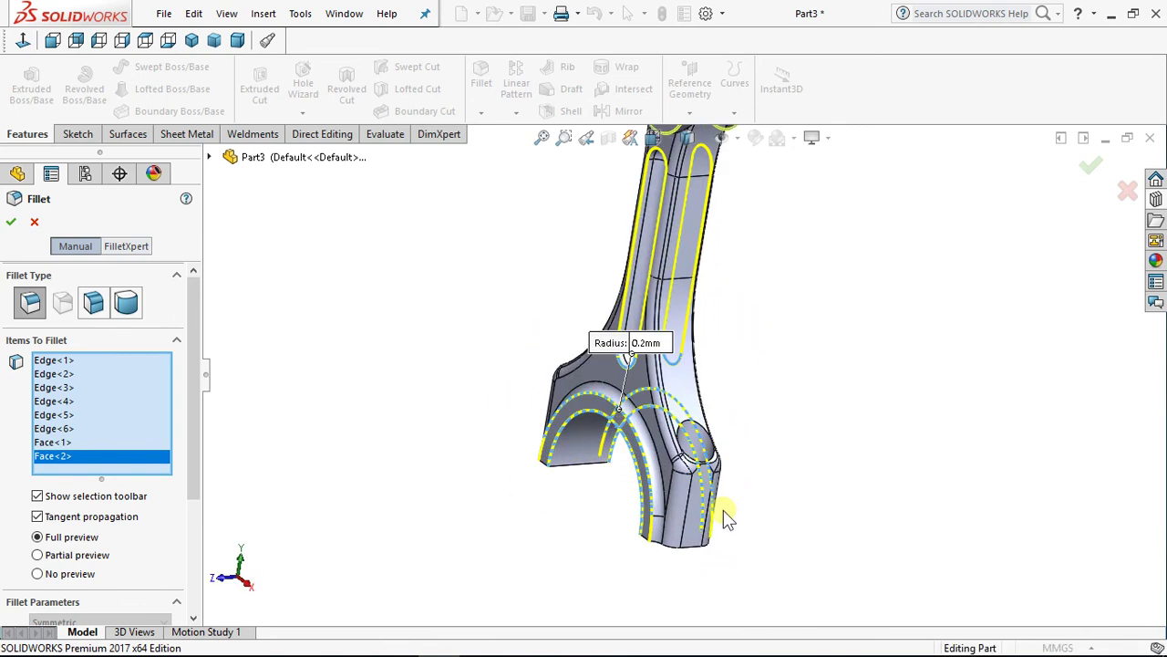
pyautogui.scroll(-2, 710, 485)
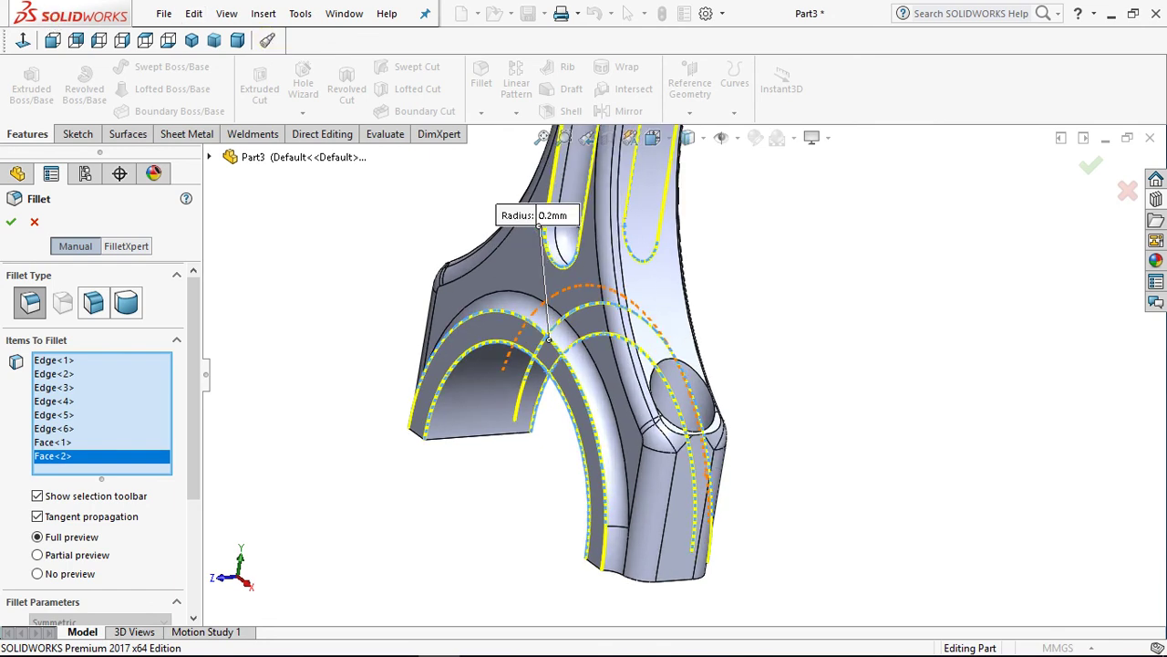
pyautogui.click(11, 222)
# Step: Fillet the rim edges of both bolt hole openings on the shoulders with a 0.2 mm radius
pyautogui.scroll(4, 309, 269)
pyautogui.moveTo(350, 274); pyautogui.dragTo(444, 271, button='middle')
pyautogui.scroll(-5, 420, 241)
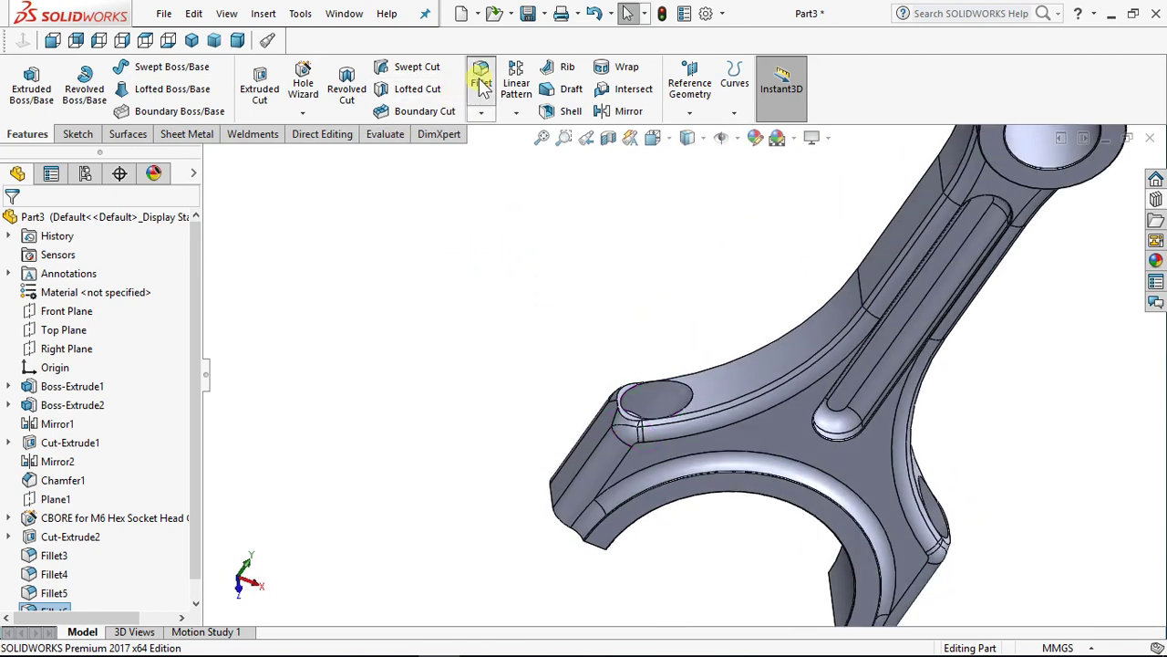
pyautogui.click(481, 82)
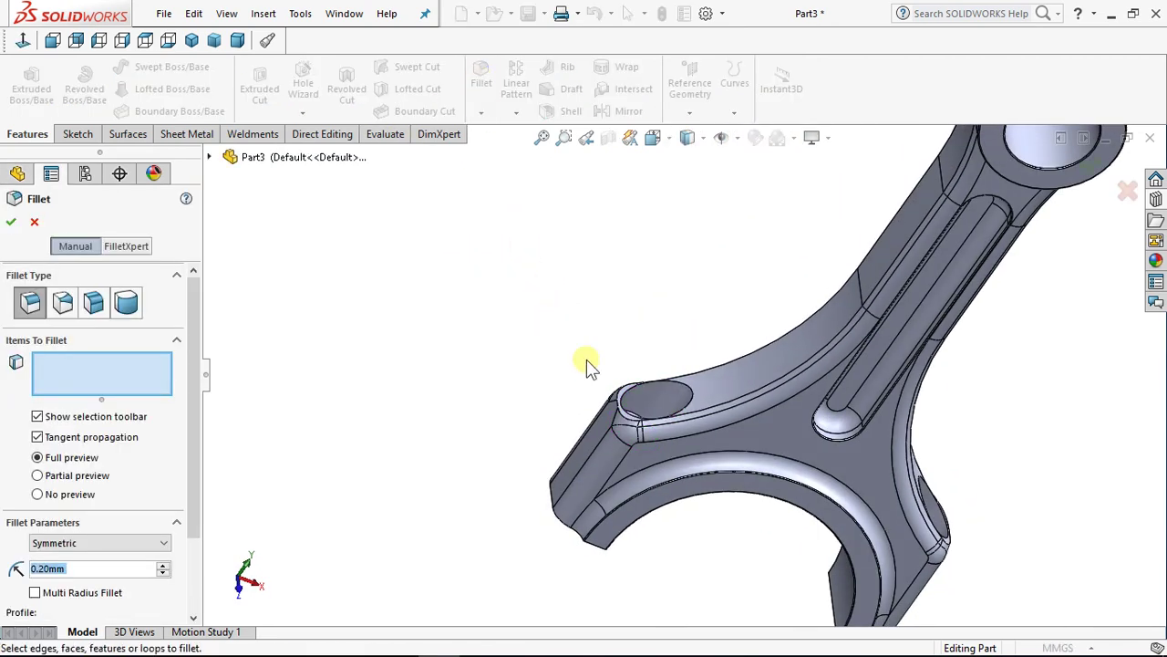
pyautogui.scroll(-2, 586, 363)
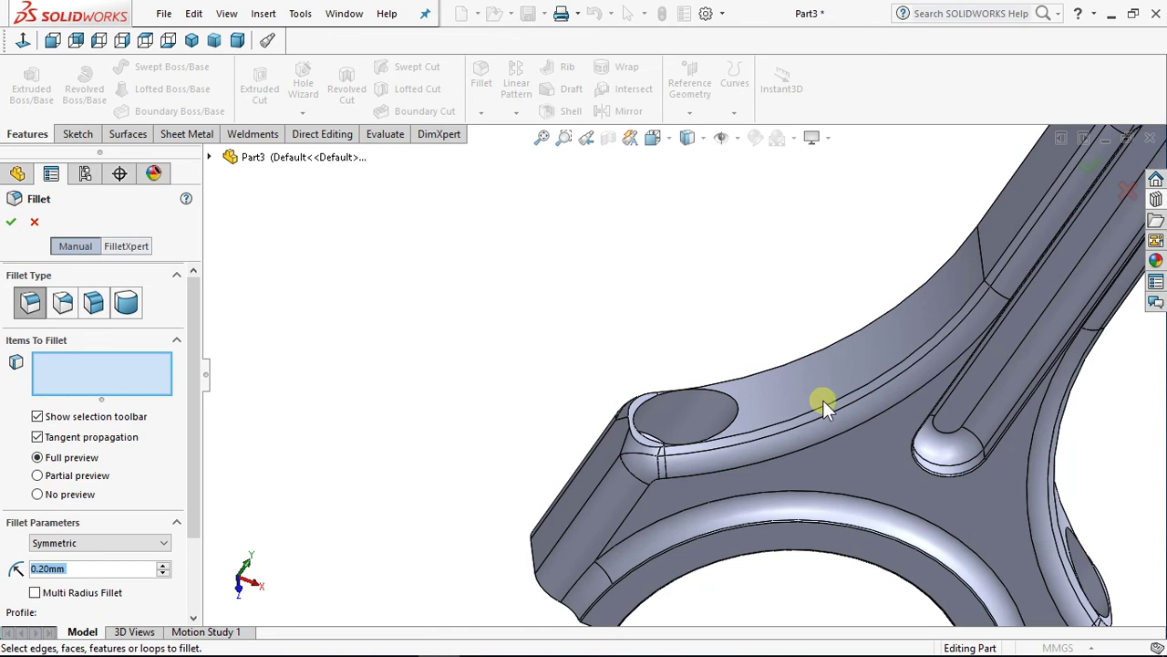
pyautogui.click(739, 416)
pyautogui.moveTo(703, 357); pyautogui.dragTo(636, 297, button='middle')
pyautogui.scroll(-2, 1045, 511)
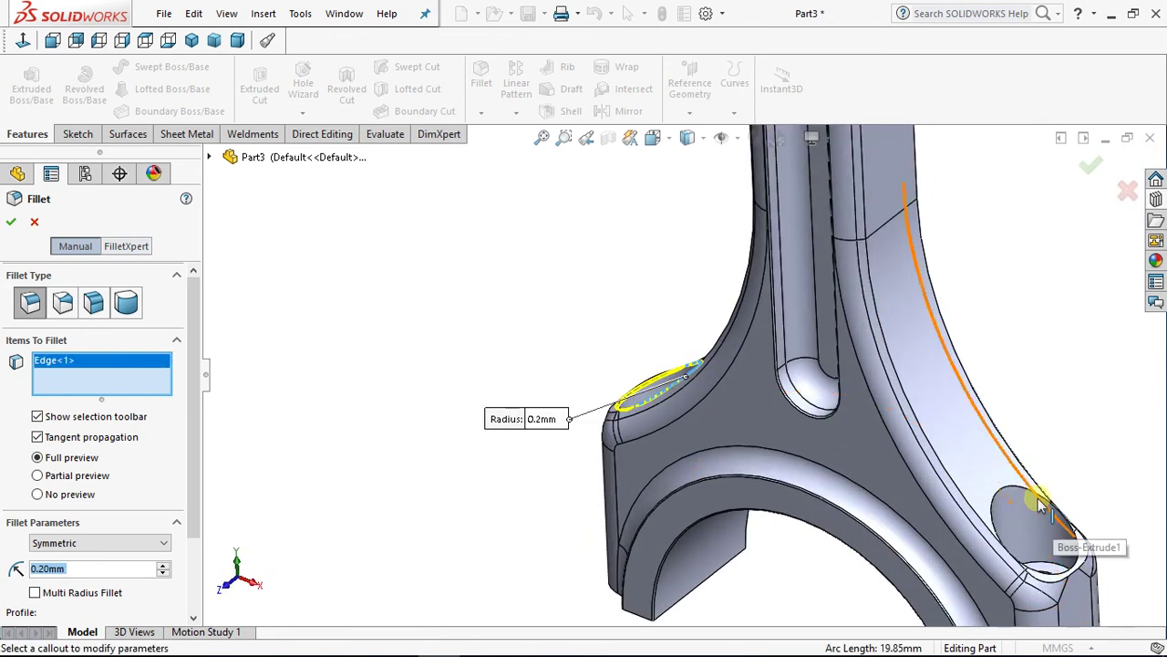
pyautogui.click(989, 497)
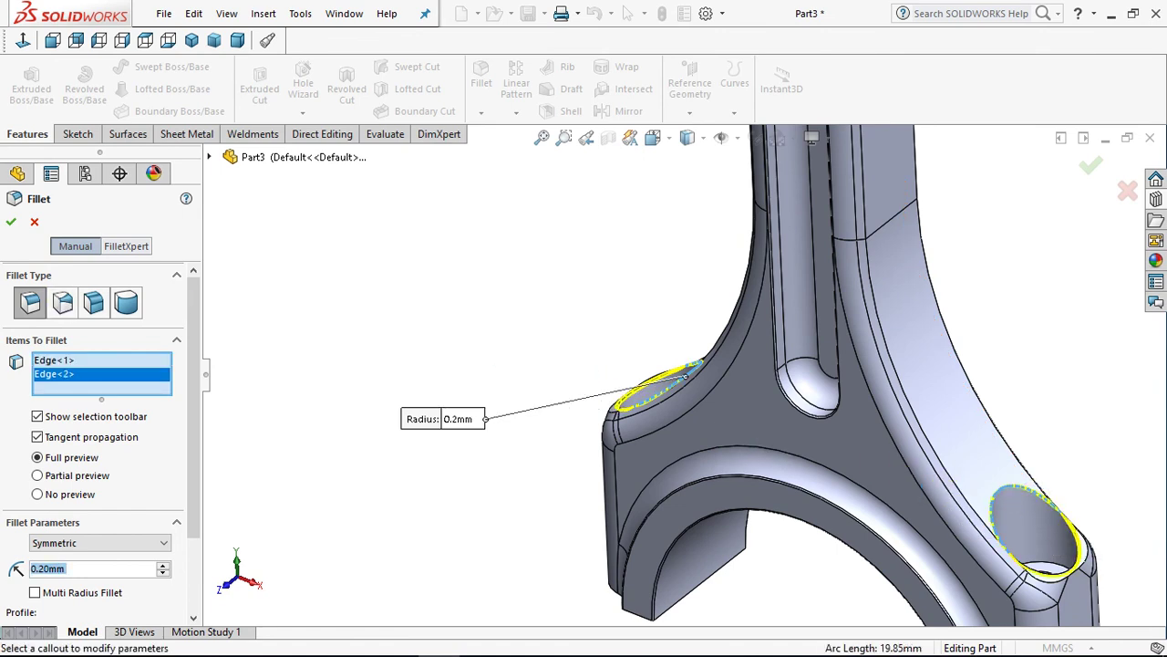
pyautogui.click(10, 223)
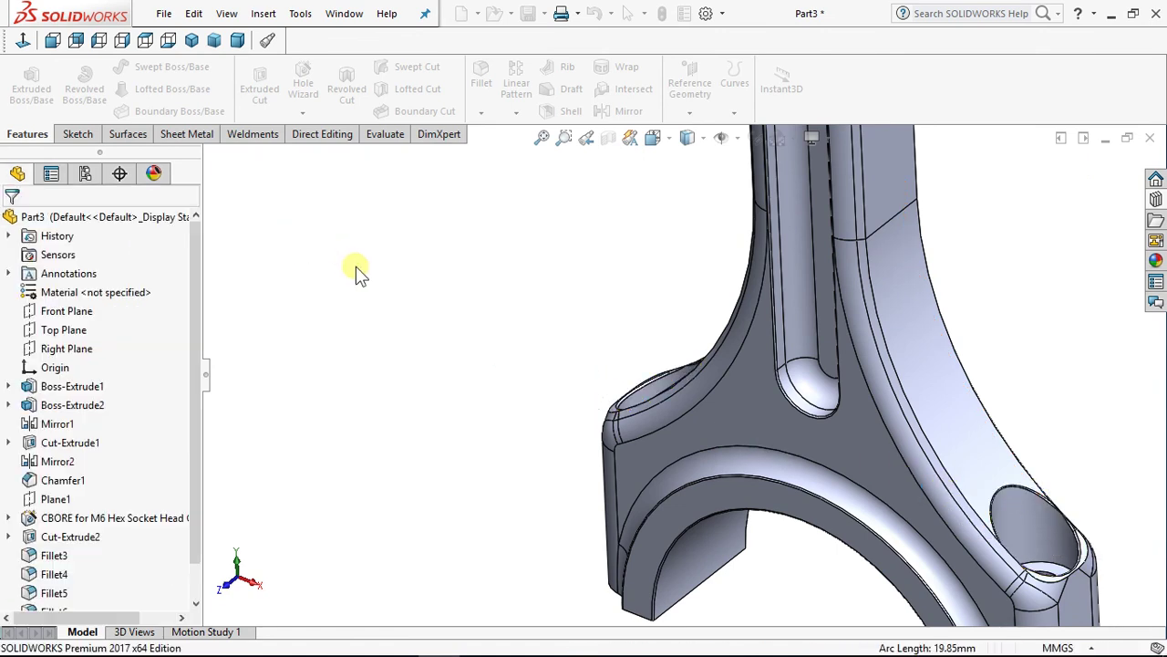
# Step: Assign 1060 Alloy from the Aluminium Alloys category as the part's material
pyautogui.scroll(5, 447, 283)
pyautogui.moveTo(521, 315); pyautogui.dragTo(736, 291, button='middle')
pyautogui.scroll(-5, 736, 290)
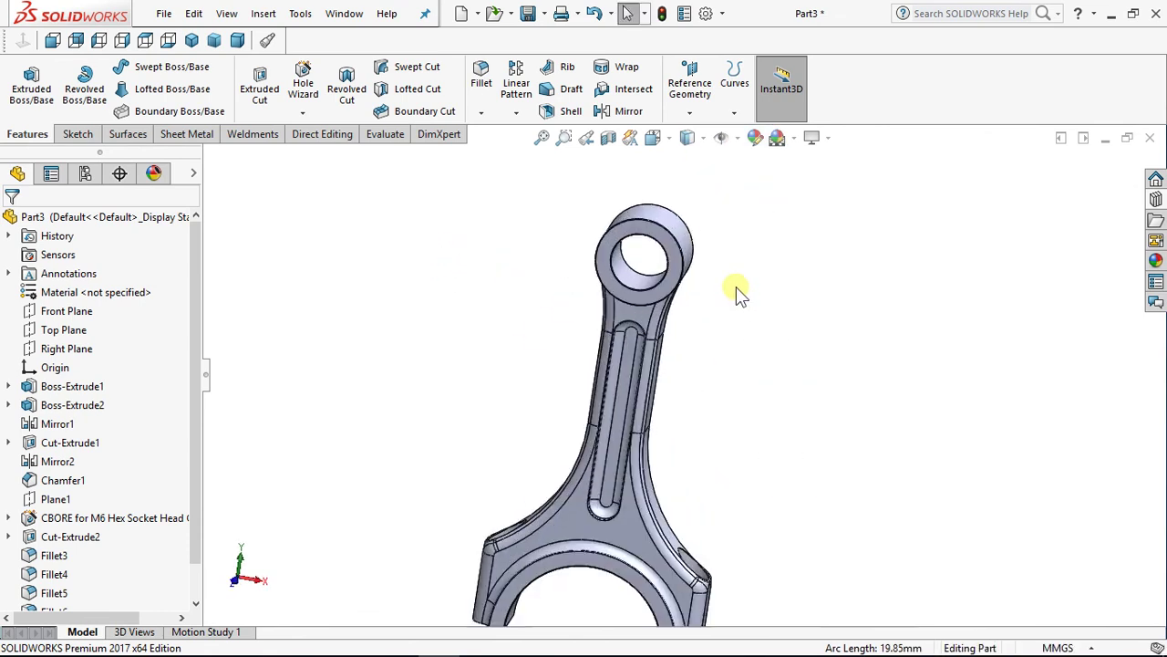
pyautogui.rightClick(76, 295)
pyautogui.click(107, 299)
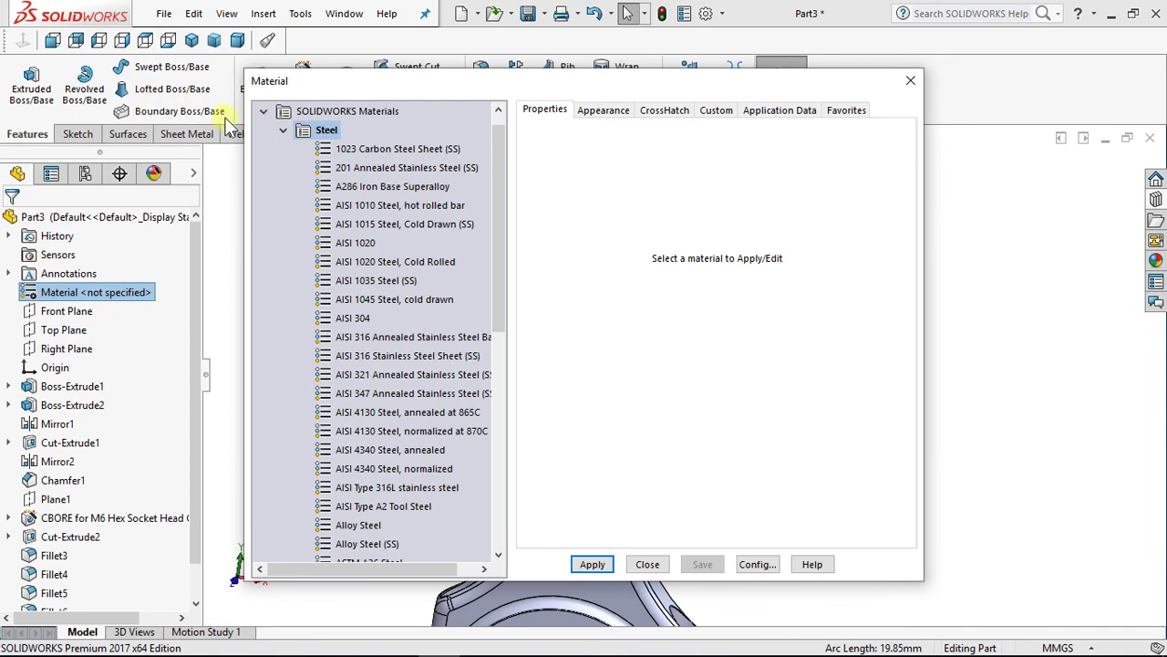
pyautogui.click(283, 130)
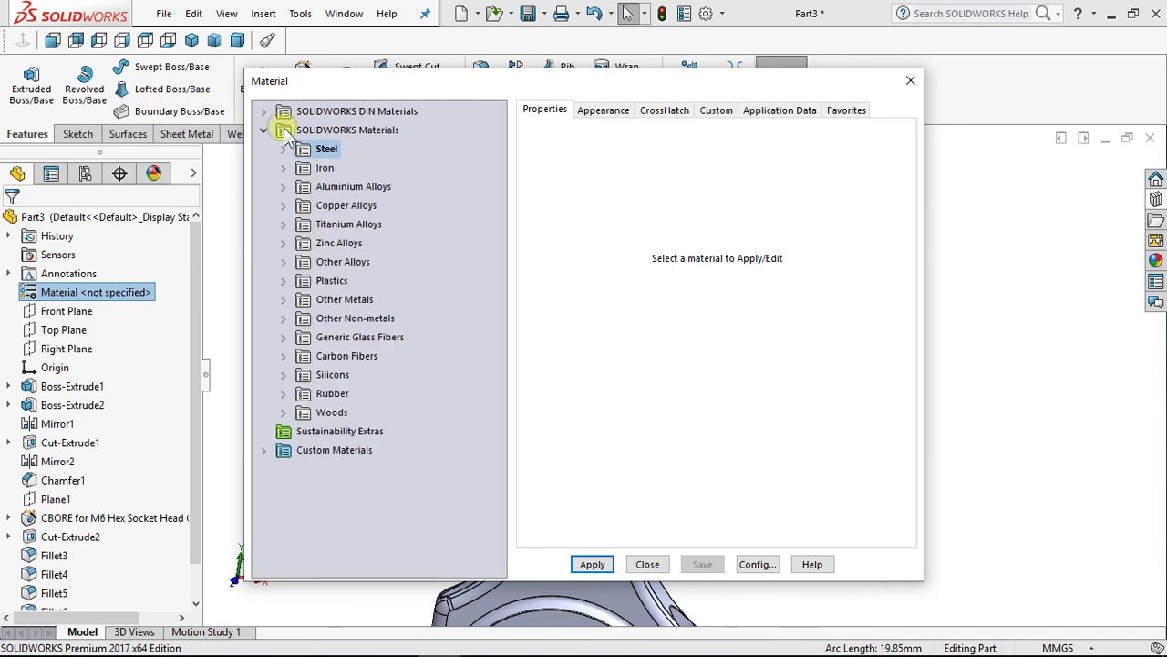
pyautogui.click(280, 185)
pyautogui.click(356, 131)
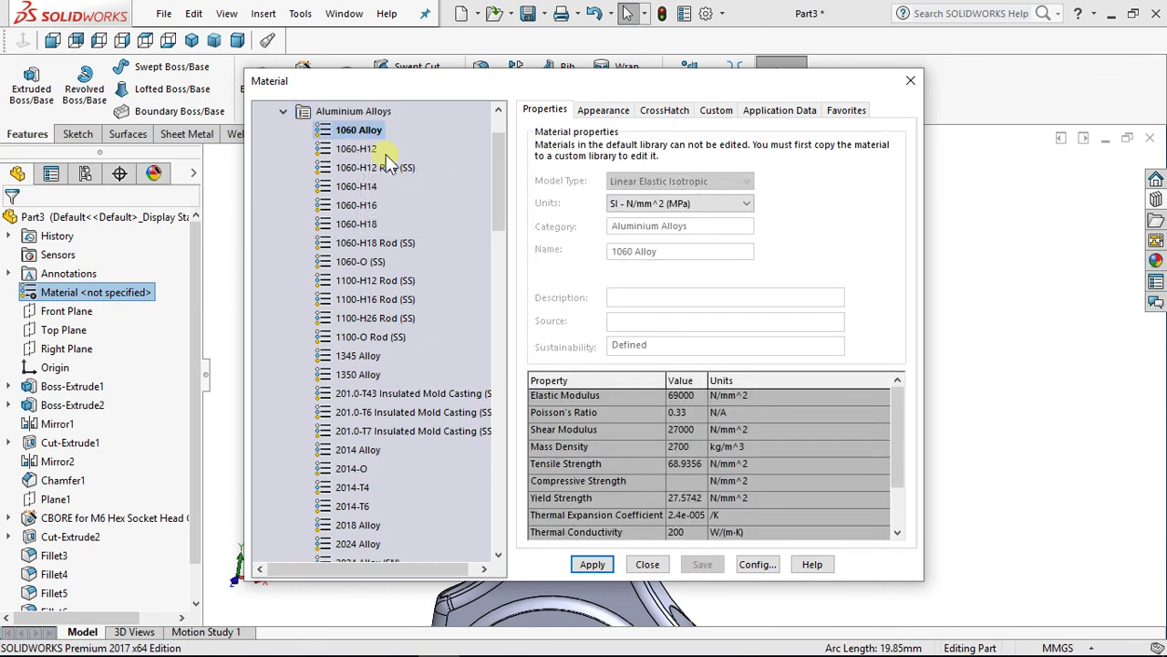
pyautogui.click(574, 563)
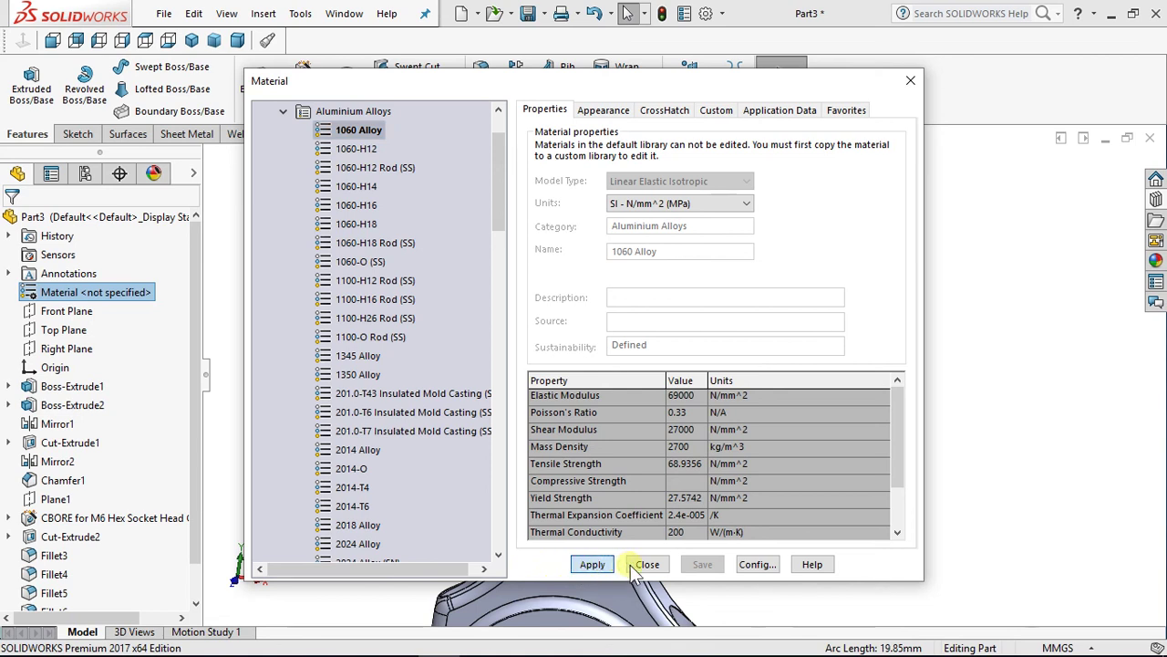
pyautogui.click(643, 564)
pyautogui.click(627, 560)
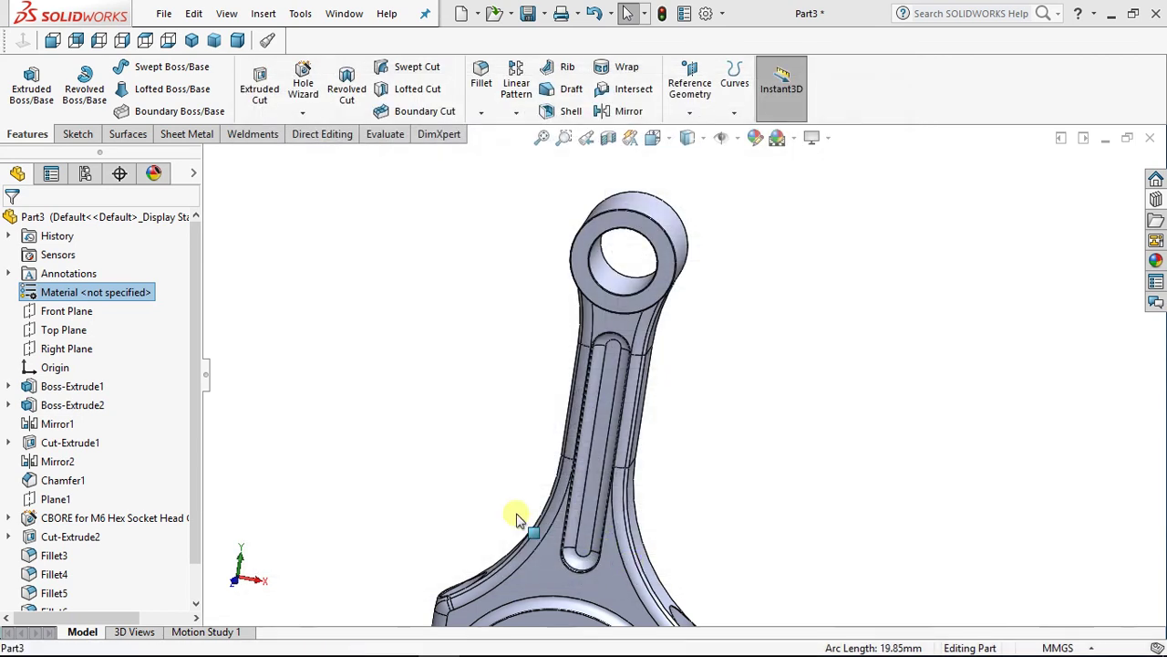
# Step: Examine the finished connecting rod from several angles
pyautogui.scroll(5, 450, 439)
pyautogui.scroll(-5, 573, 412)
pyautogui.moveTo(574, 404); pyautogui.dragTo(618, 446, button='middle')
pyautogui.moveTo(659, 481); pyautogui.dragTo(368, 382, button='middle')
pyautogui.scroll(-3, 484, 331)
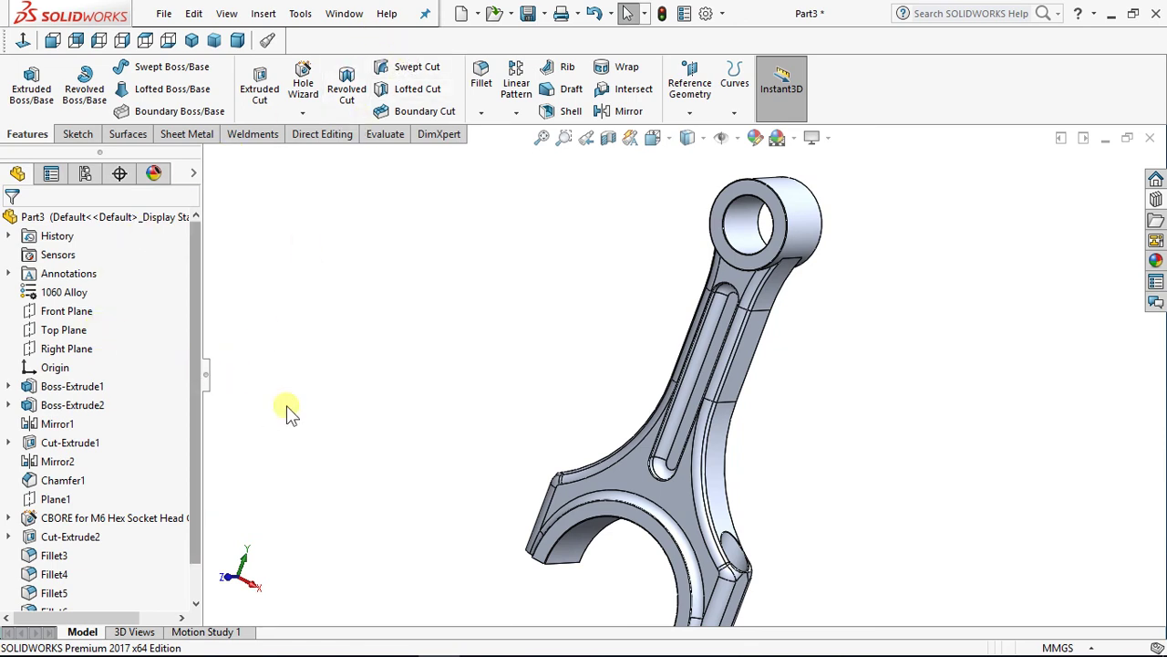
pyautogui.moveTo(432, 420)
pyautogui.mouseDown(button='middle')
pyautogui.moveTo(386, 338)
pyautogui.moveTo(434, 413)
pyautogui.mouseUp(button='middle')
pyautogui.scroll(3, 534, 470)
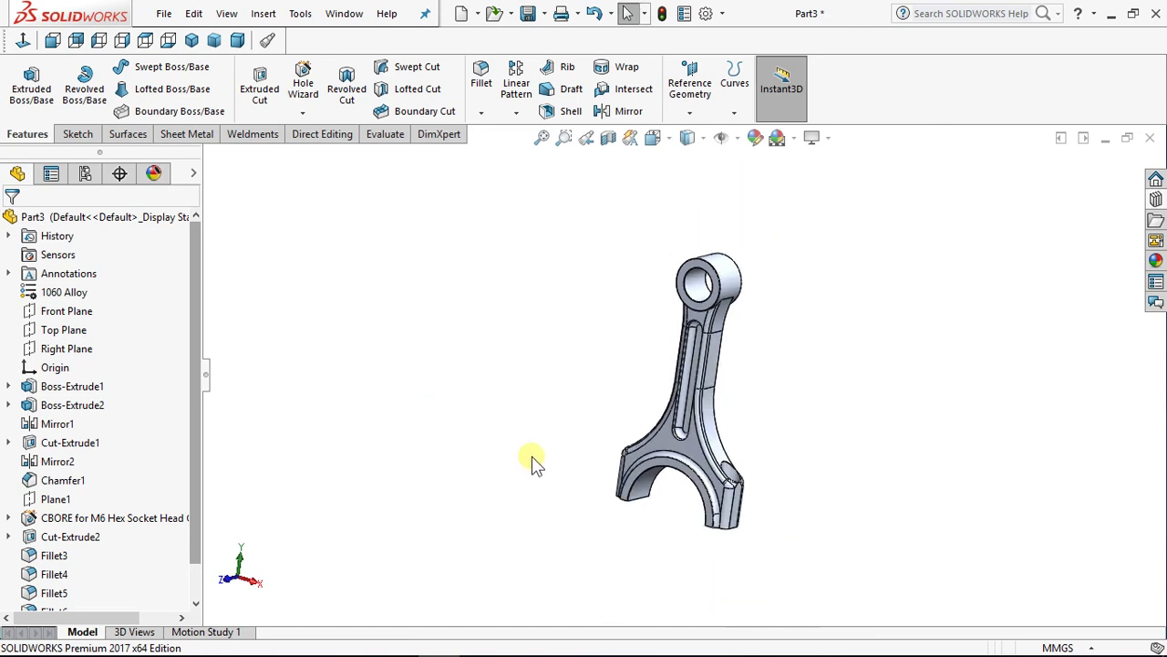
# Step: Save the part under the file name "connecting rod" in the 2nd trainee folder, keeping the Part file type
pyautogui.scroll(-2, 656, 483)
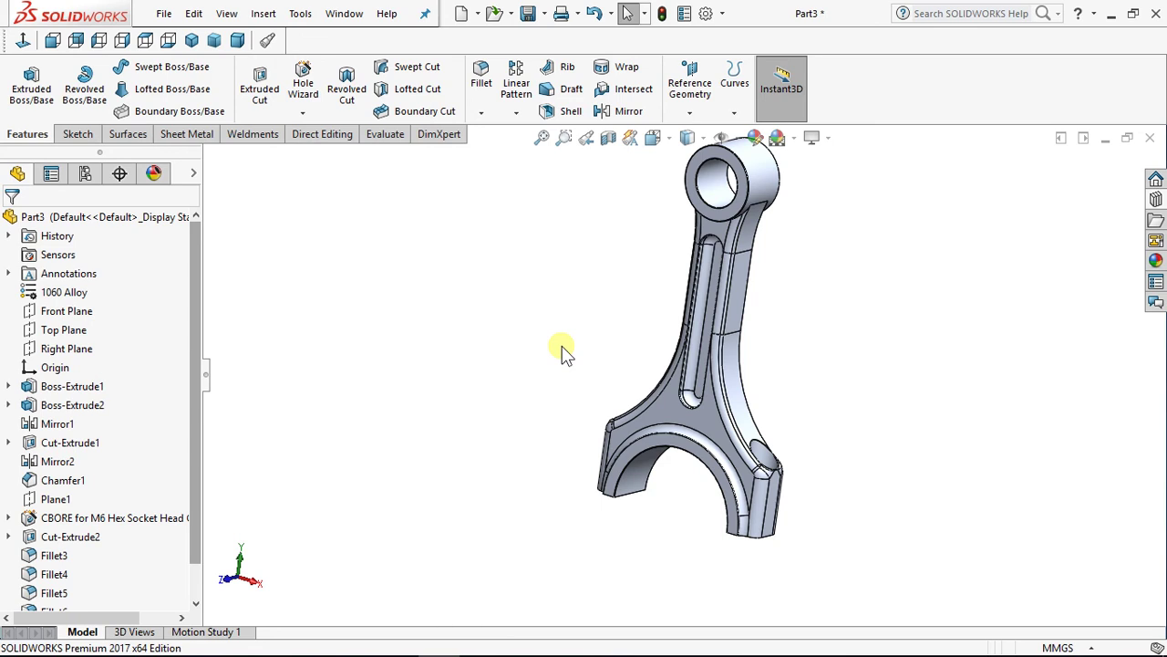
pyautogui.moveTo(550, 313); pyautogui.dragTo(488, 354, button='middle')
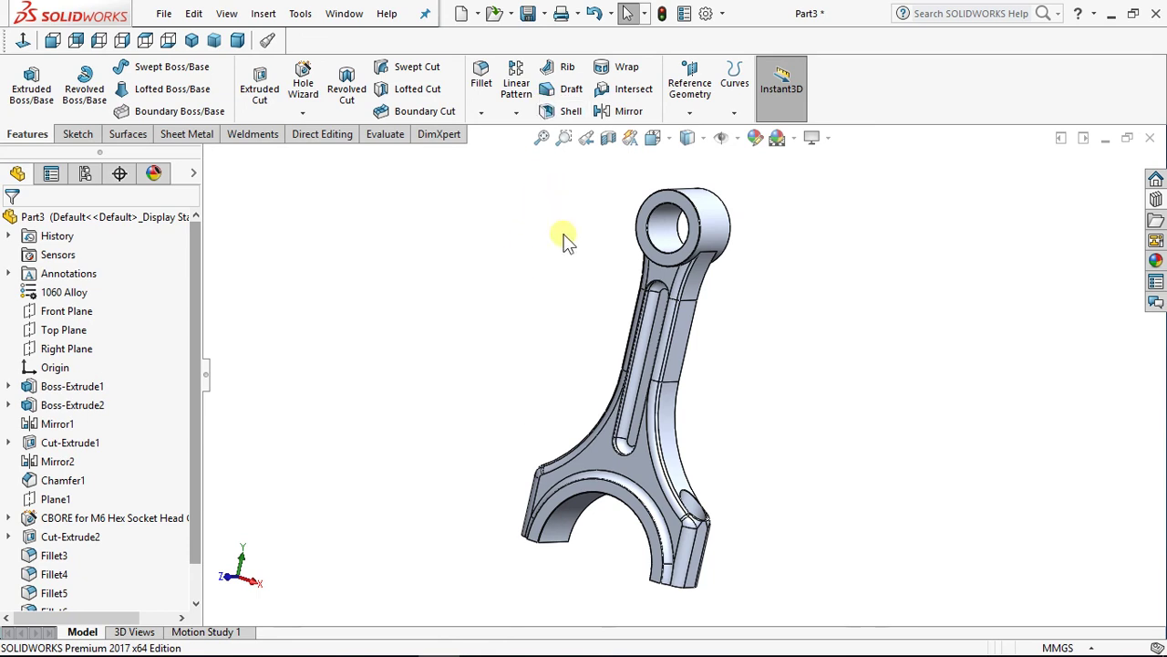
pyautogui.click(529, 14)
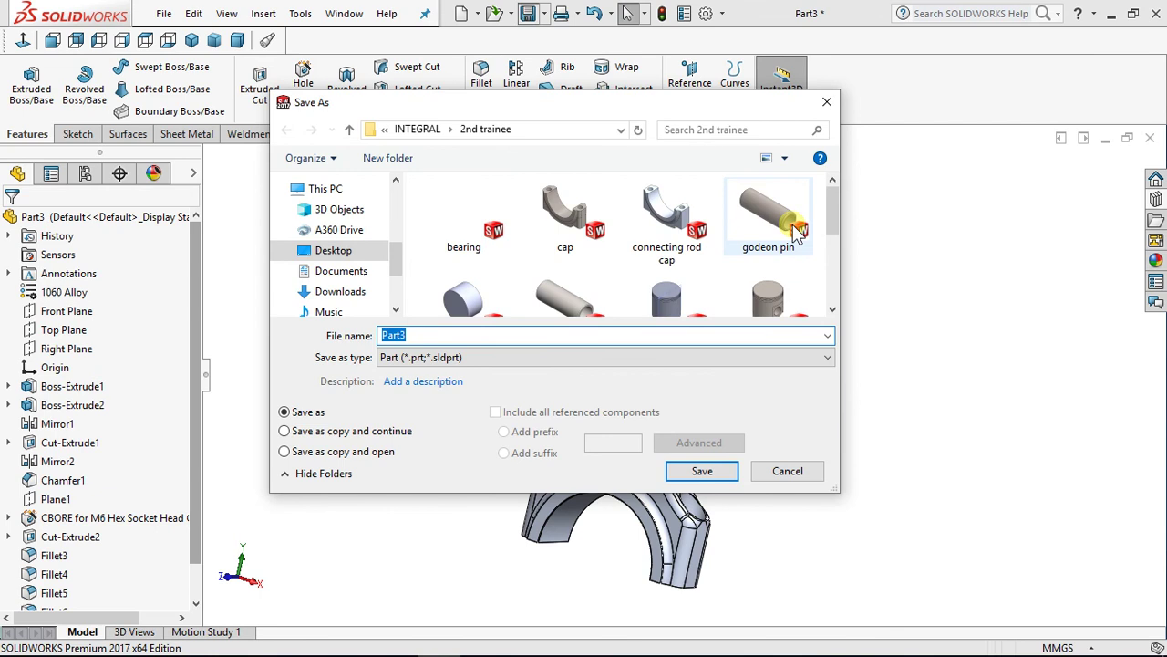
pyautogui.moveTo(833, 207); pyautogui.dragTo(836, 265)
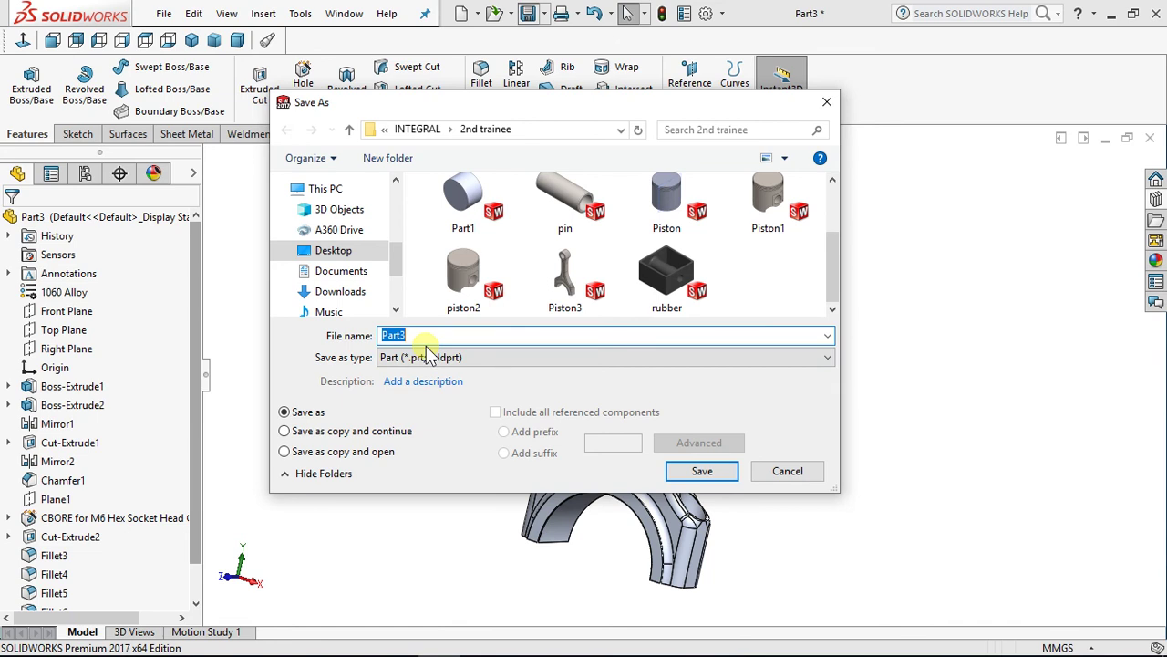
pyautogui.write('conn')
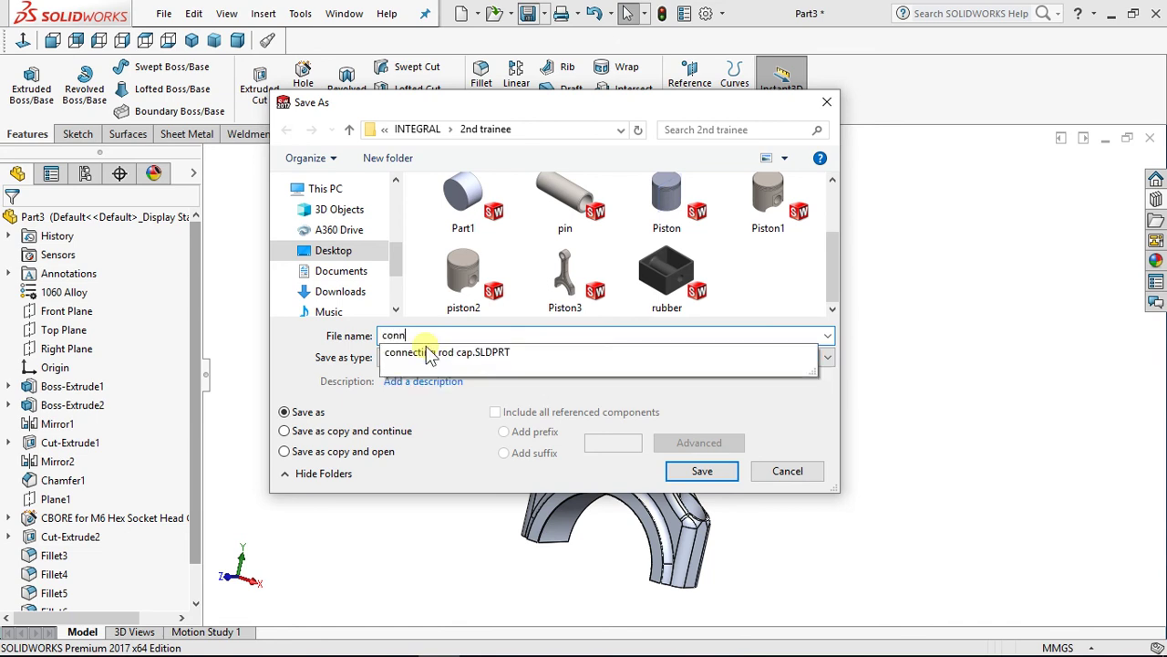
pyautogui.write('r')
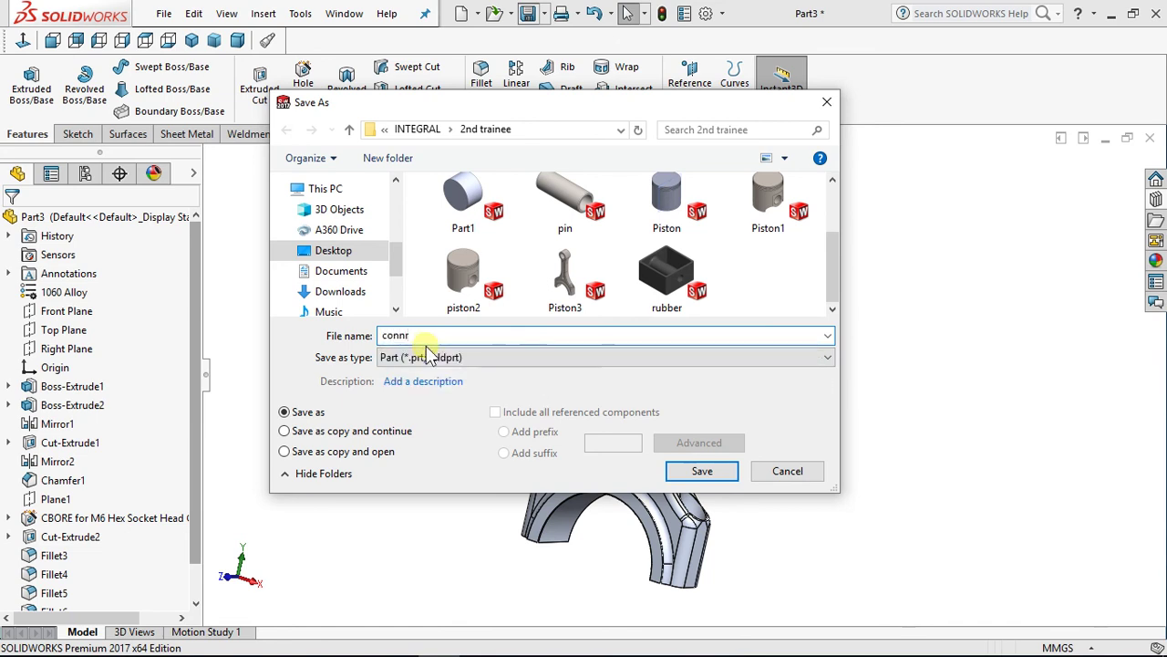
pyautogui.press('BackSpace')
pyautogui.write('ecting rod')
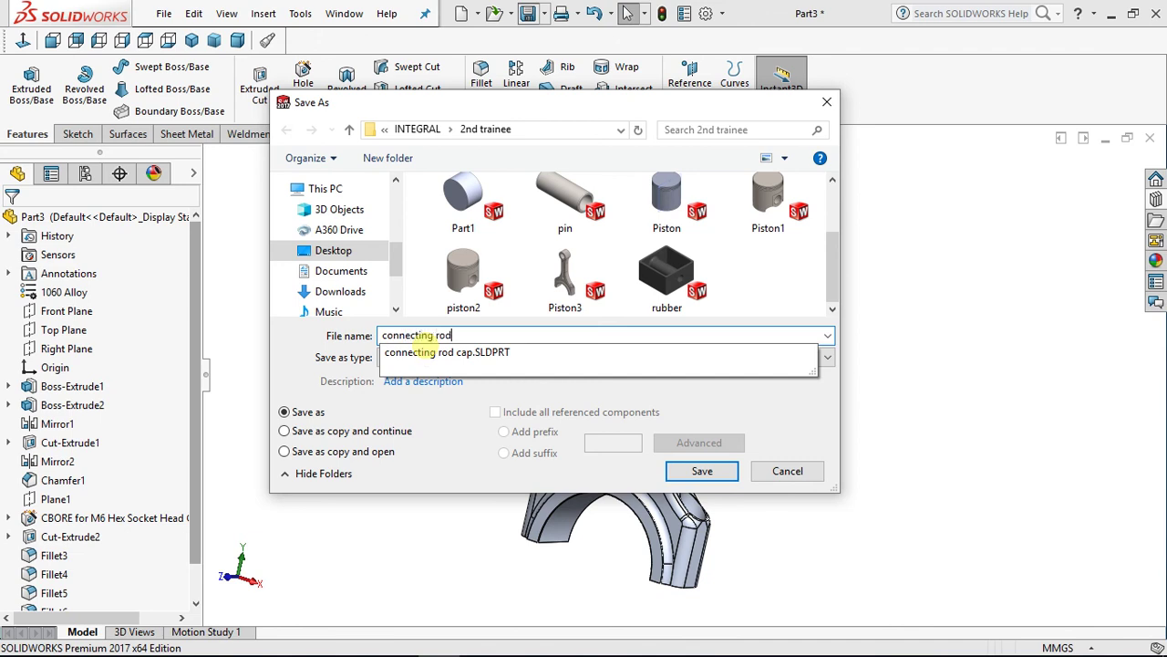
pyautogui.click(701, 472)
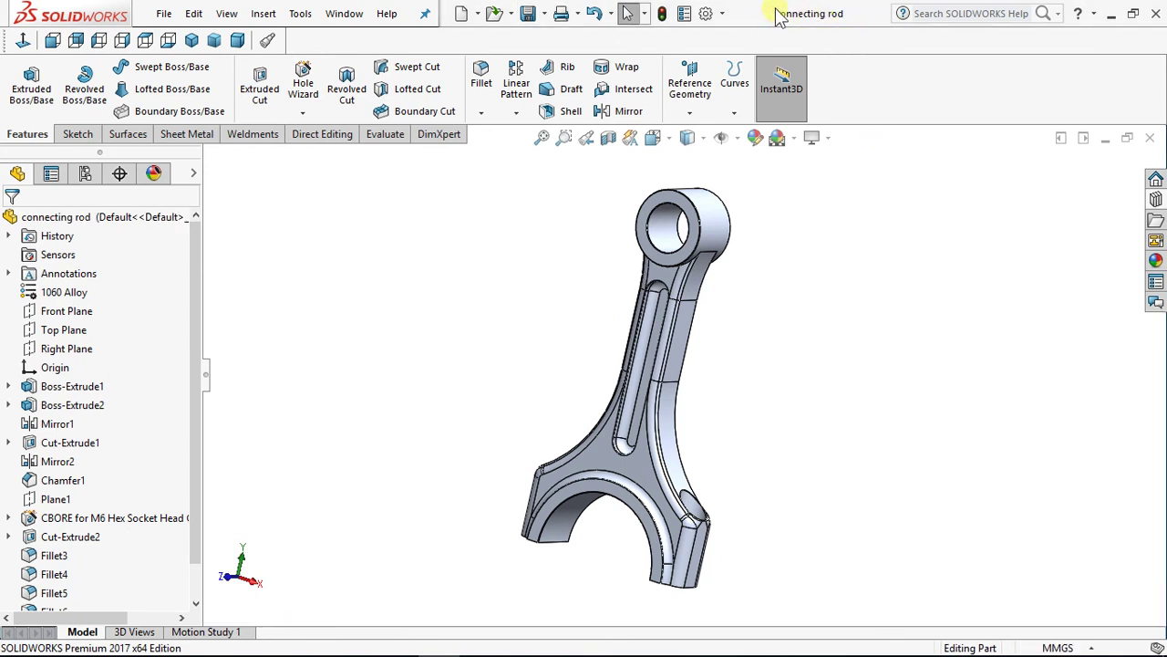
pyautogui.moveTo(505, 271); pyautogui.dragTo(613, 253, button='middle')
pyautogui.scroll(-3, 594, 313)
pyautogui.scroll(3, 625, 338)
pyautogui.scroll(-3, 643, 342)
pyautogui.scroll(3, 604, 245)
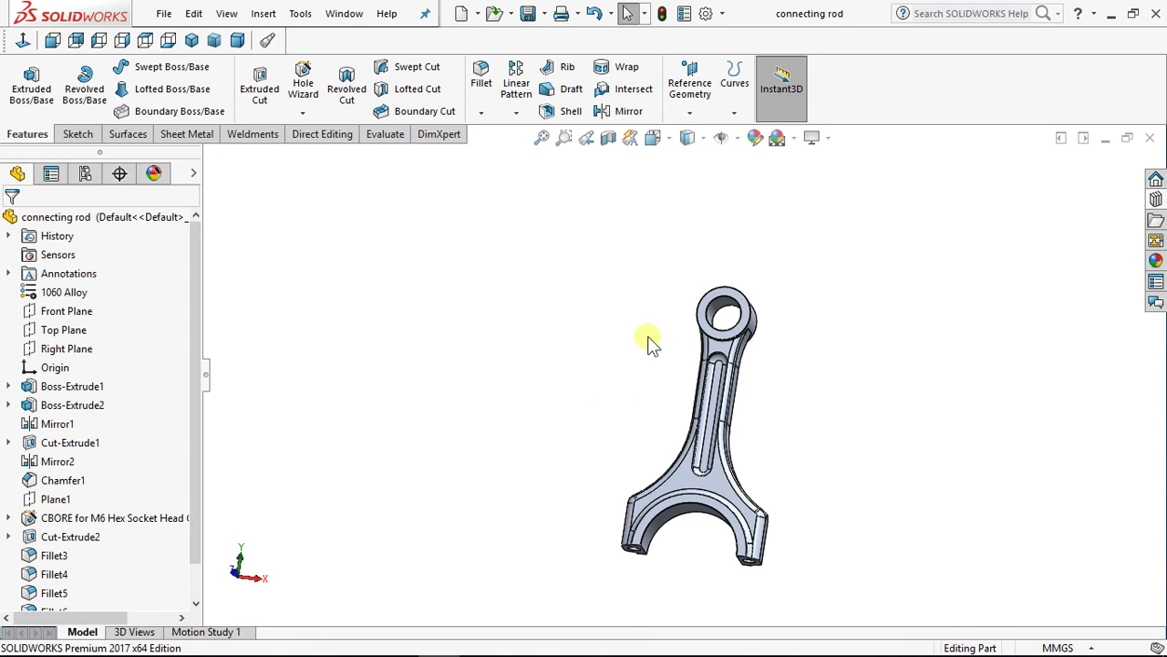
pyautogui.moveTo(774, 447)
pyautogui.mouseDown(button='middle')
pyautogui.moveTo(743, 444)
pyautogui.moveTo(738, 429)
pyautogui.moveTo(771, 451)
pyautogui.moveTo(705, 439)
pyautogui.moveTo(784, 470)
pyautogui.moveTo(795, 442)
pyautogui.mouseUp(button='middle')
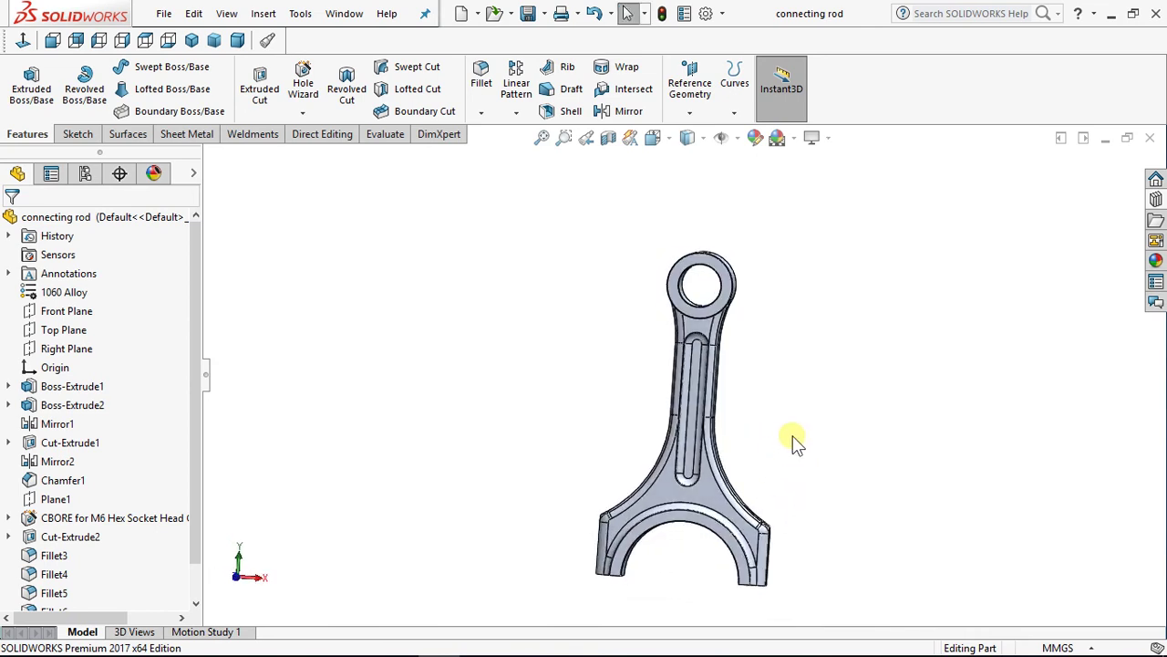